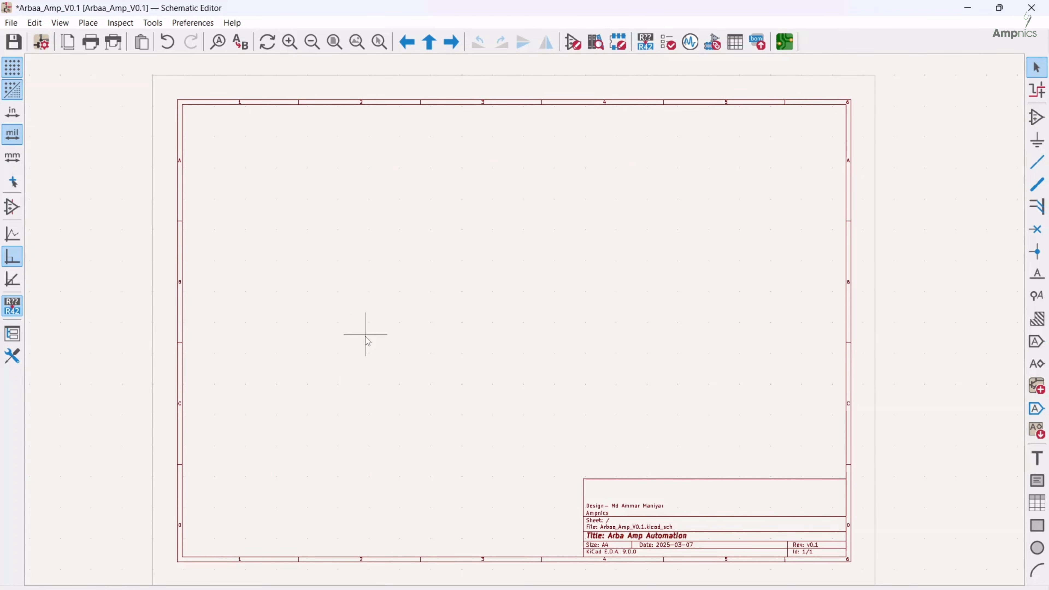
# Place an ESP32-WROOM-32 module symbol in the upper right part of the empty schematic sheet
pyautogui.press('a')
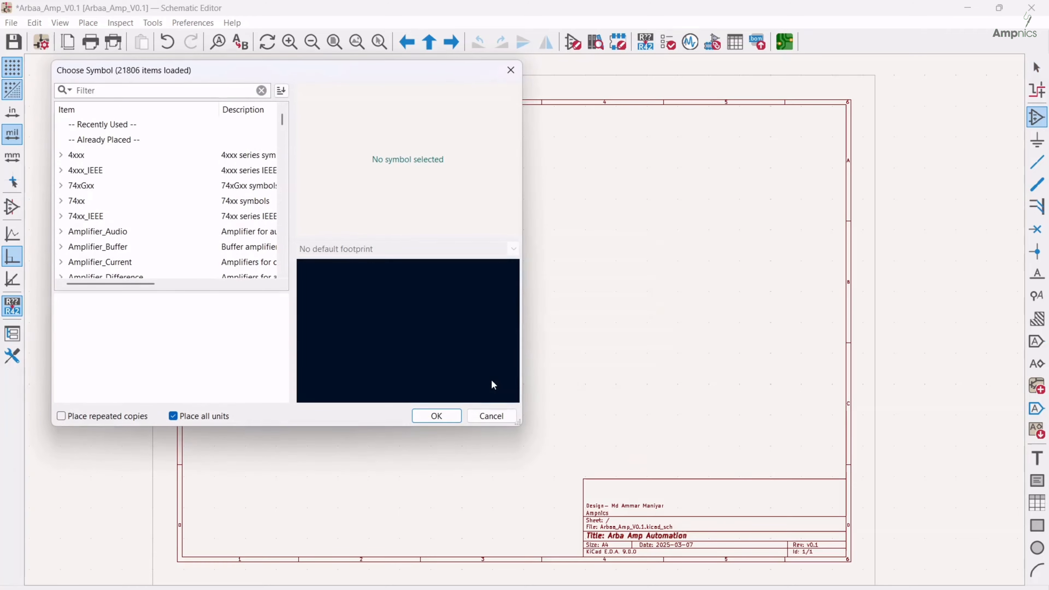
pyautogui.write('esp32')
pyautogui.click(141, 202)
pyautogui.click(437, 415)
pyautogui.click(709, 270)
# Place a CH340C USB-to-serial converter symbol near the middle of the sheet
pyautogui.write('a')
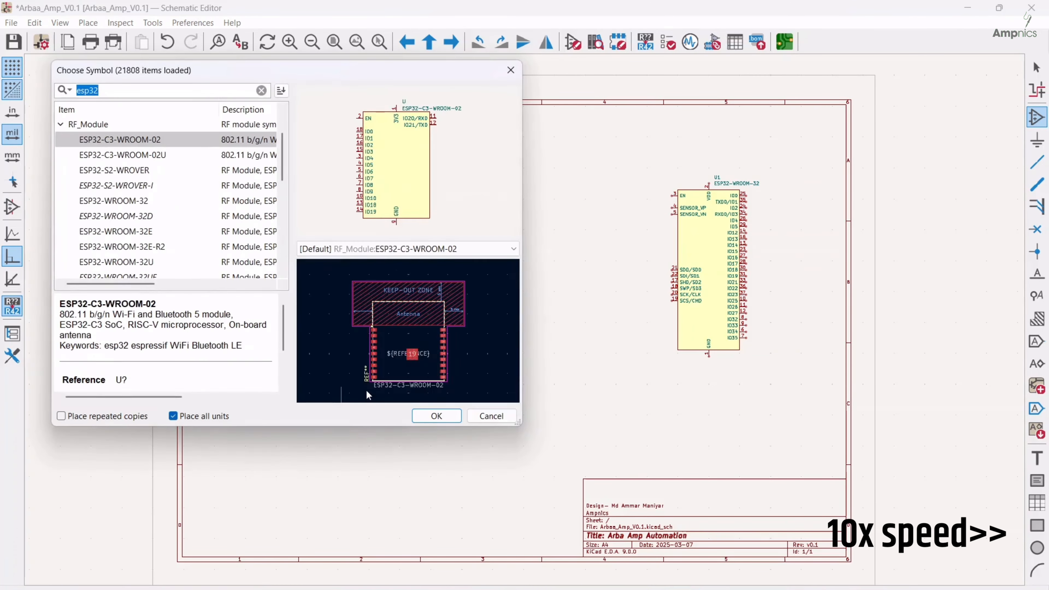
pyautogui.write('ch340')
pyautogui.click(436, 416)
pyautogui.click(455, 341)
# Place a USB_C_Receptacle_USB2.0_16P connector to the left of the CH340C
pyautogui.click(303, 345)
pyautogui.write('c usb')
pyautogui.click(119, 201)
pyautogui.click(437, 416)
pyautogui.click(251, 347)
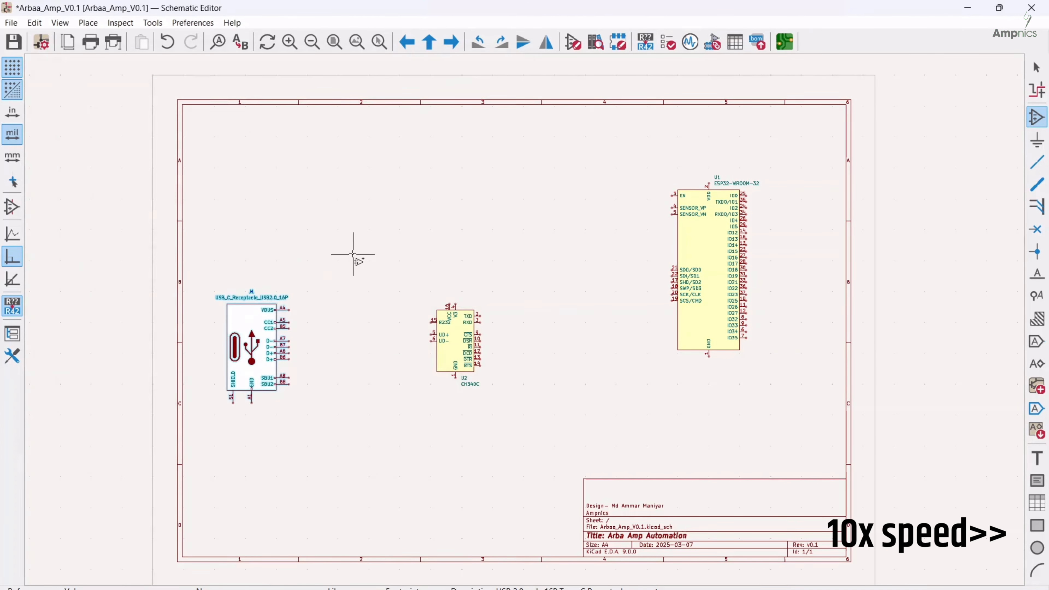
# Place an HLK-PM01 AC/DC converter symbol above the USB-C connector near the sheet's upper edge
pyautogui.click(371, 201)
pyautogui.write('hlk pm')
pyautogui.click(437, 416)
pyautogui.click(307, 164)
pyautogui.click(403, 239)
# Place an AMS1117-3.3 voltage regulator symbol to the right of the HLK-PM01 converter
pyautogui.write('a')
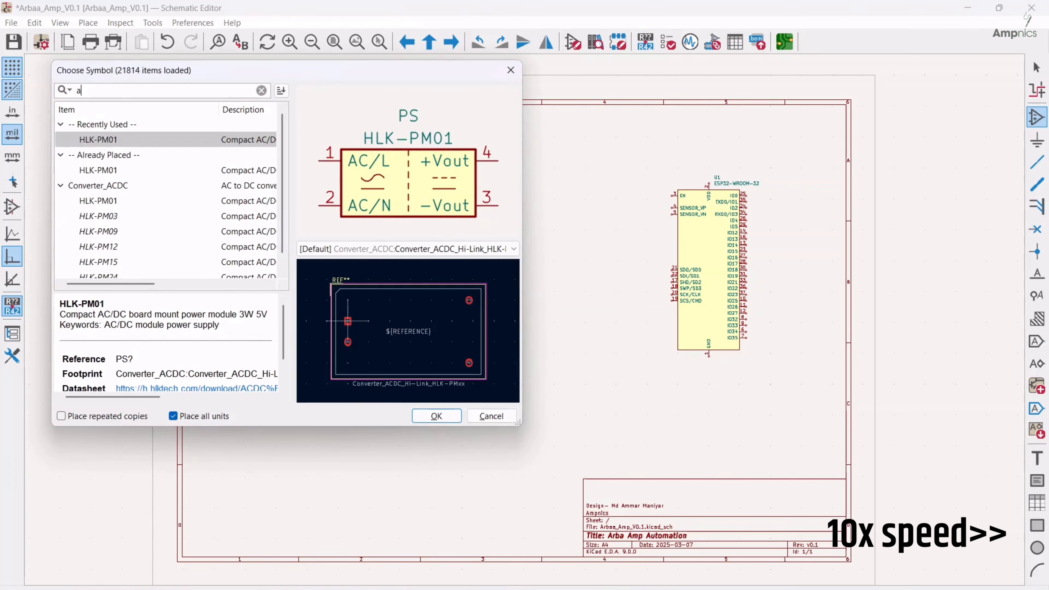
pyautogui.write('ms1117')
pyautogui.click(436, 416)
pyautogui.click(492, 180)
# Place a resistor symbol R in the free area between the CH340C and the ESP32 module
pyautogui.moveTo(421, 432); pyautogui.dragTo(395, 403, button='middle')
pyautogui.click(395, 403)
pyautogui.write('r')
pyautogui.click(436, 416)
pyautogui.click(523, 246)
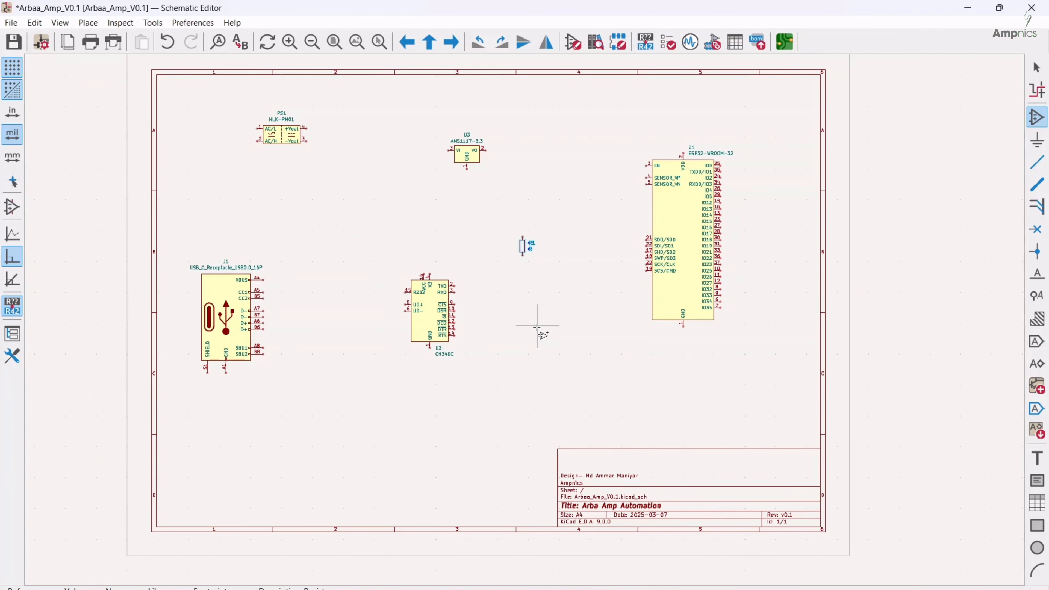
# Place a capacitor symbol C and an LED symbol in the free area below the resistor and the ESP32
pyautogui.click(569, 324)
pyautogui.write('c')
pyautogui.click(437, 416)
pyautogui.click(550, 339)
pyautogui.click(475, 349)
pyautogui.write('led')
pyautogui.click(437, 416)
pyautogui.click(649, 361)
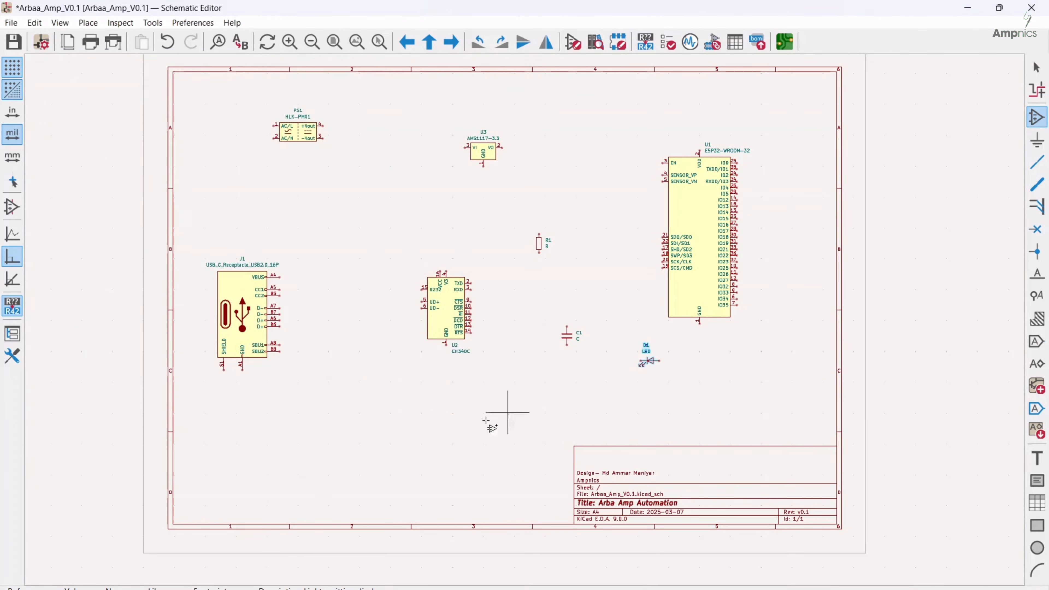
# Find the SS14 diode in the symbol library and choose it for placement
pyautogui.click(487, 420)
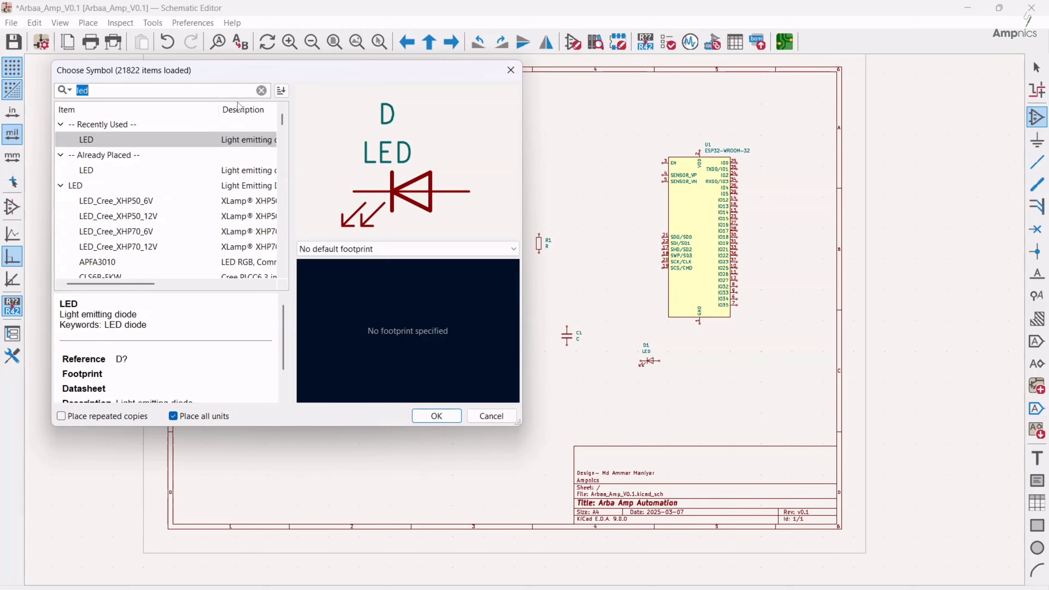
pyautogui.write('ss14')
pyautogui.click(437, 416)
# Review the power supply, LDO, relay, reset and boot sections of the wired schematic
pyautogui.scroll(-5, 529, 297)
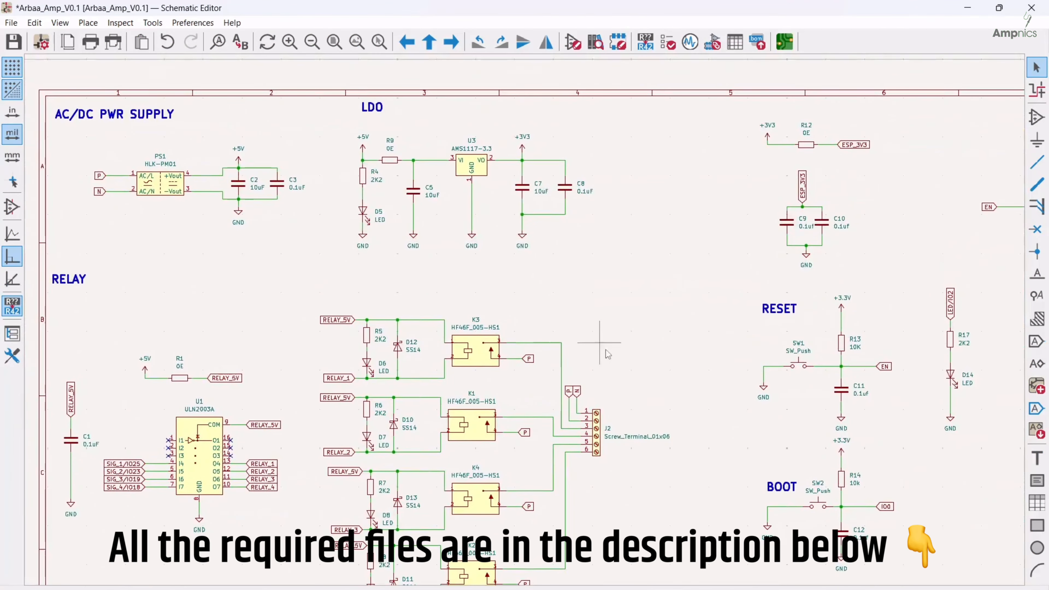
pyautogui.moveTo(668, 399); pyautogui.dragTo(619, 330, button='middle')
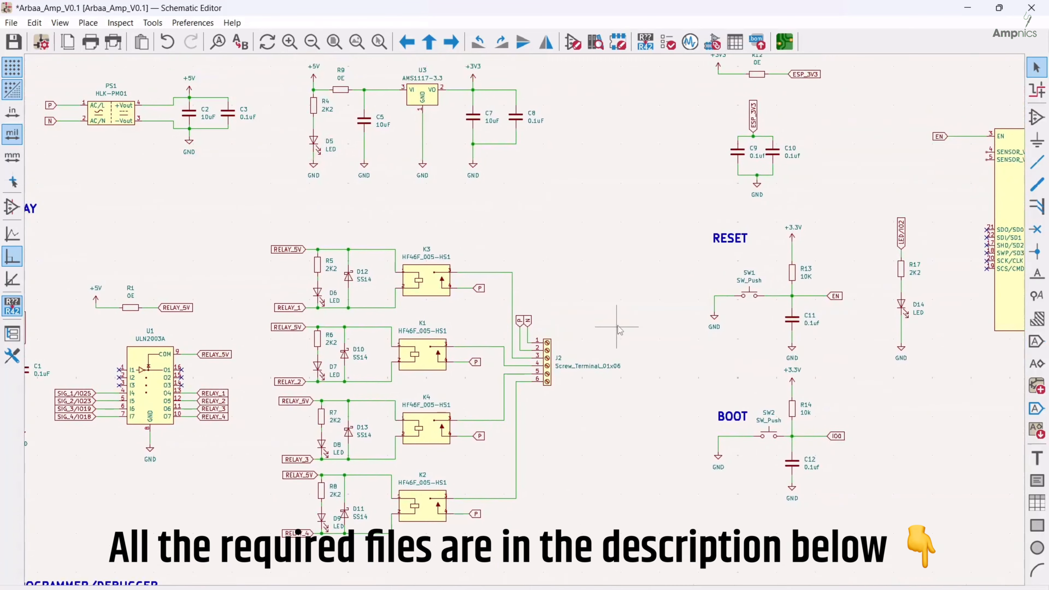
pyautogui.moveTo(476, 234); pyautogui.dragTo(527, 335, button='middle')
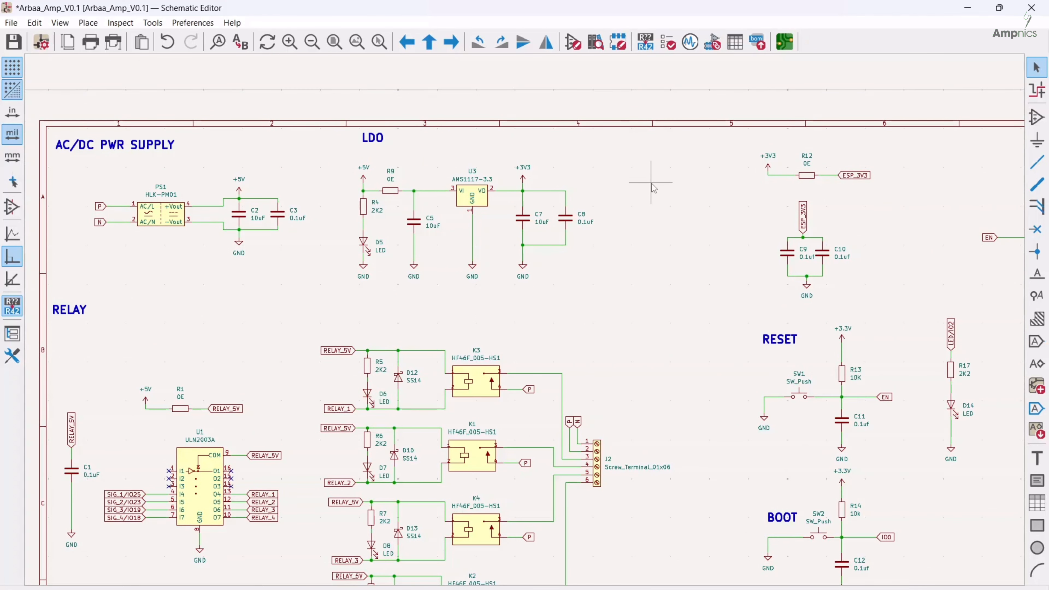
pyautogui.scroll(-3, 660, 203)
pyautogui.moveTo(528, 391); pyautogui.dragTo(522, 227, button='middle')
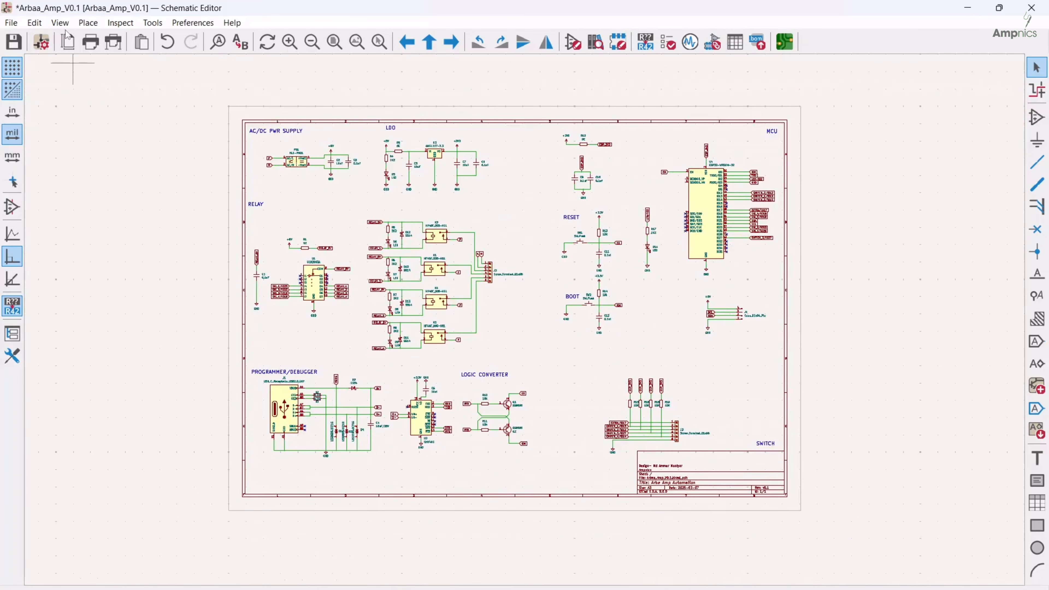
# Draw a vertical graphic line from the sheet's upper border to its lower border, separating the relay and logic converter circuits from the MCU side
pyautogui.click(88, 25)
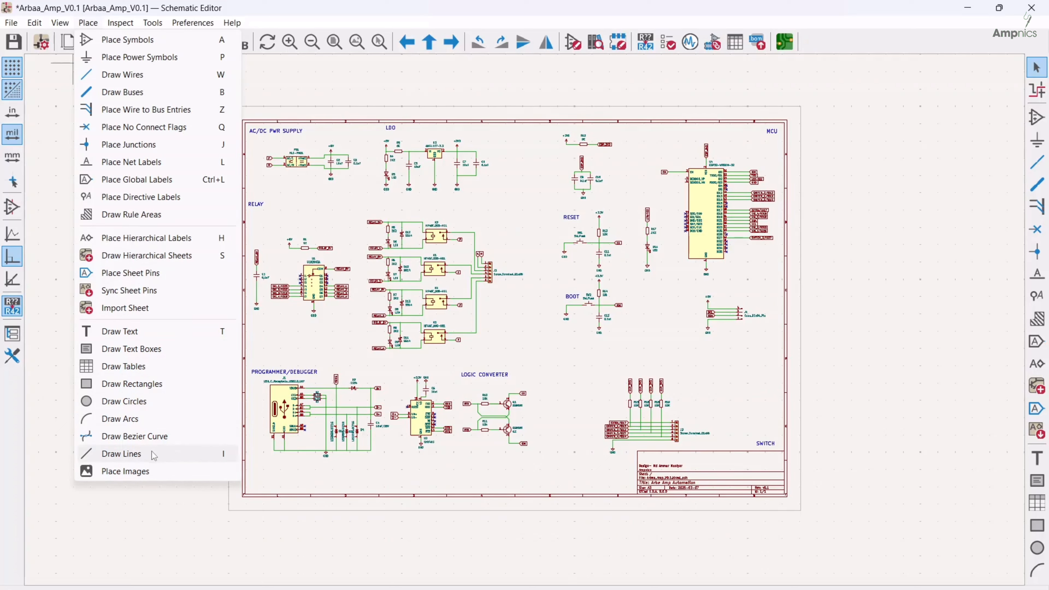
pyautogui.click(123, 453)
pyautogui.click(139, 456)
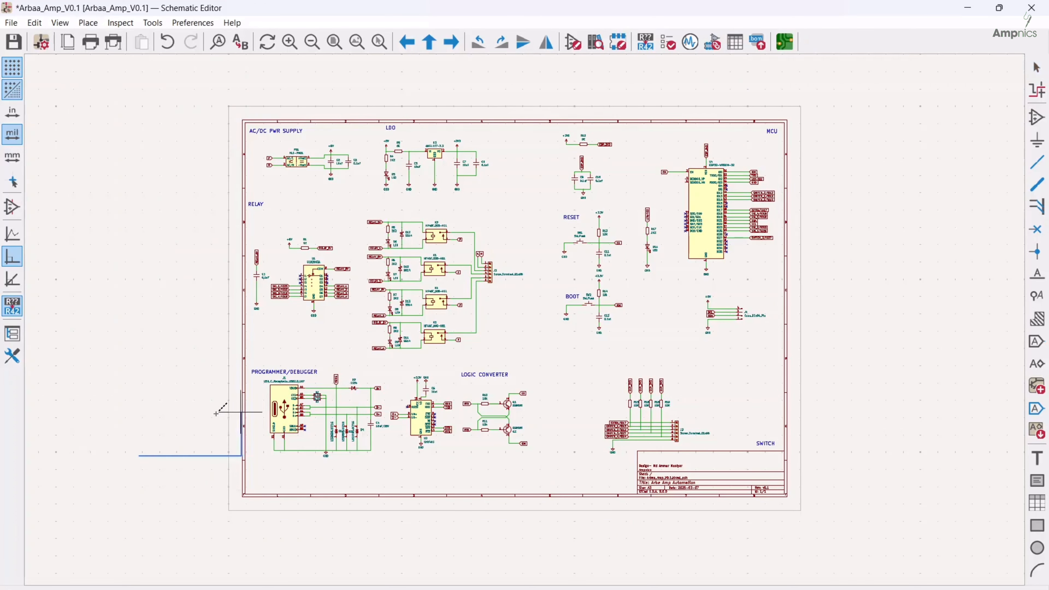
pyautogui.press('Escape')
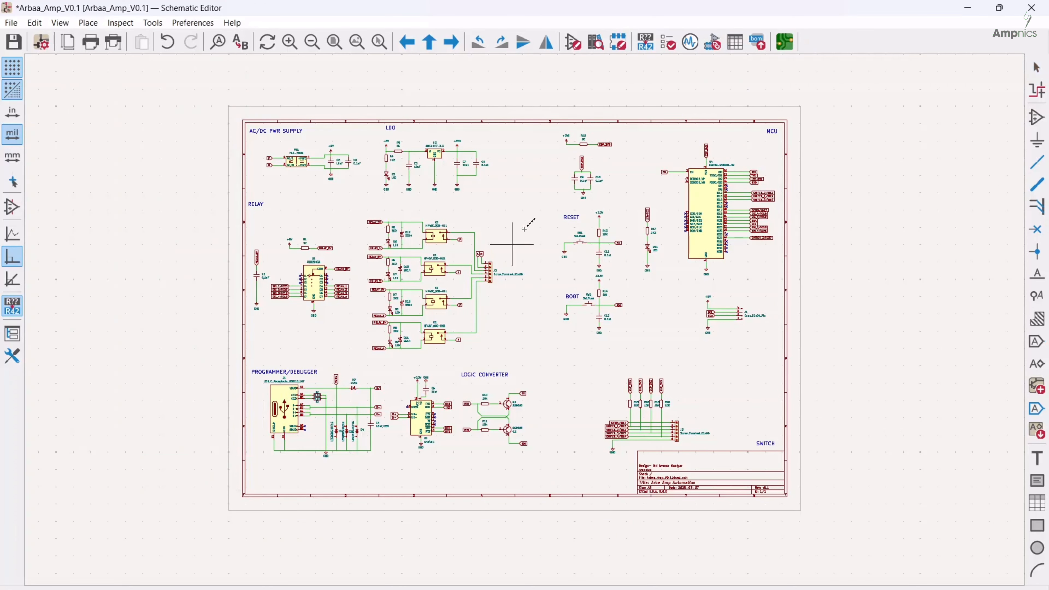
pyautogui.click(535, 123)
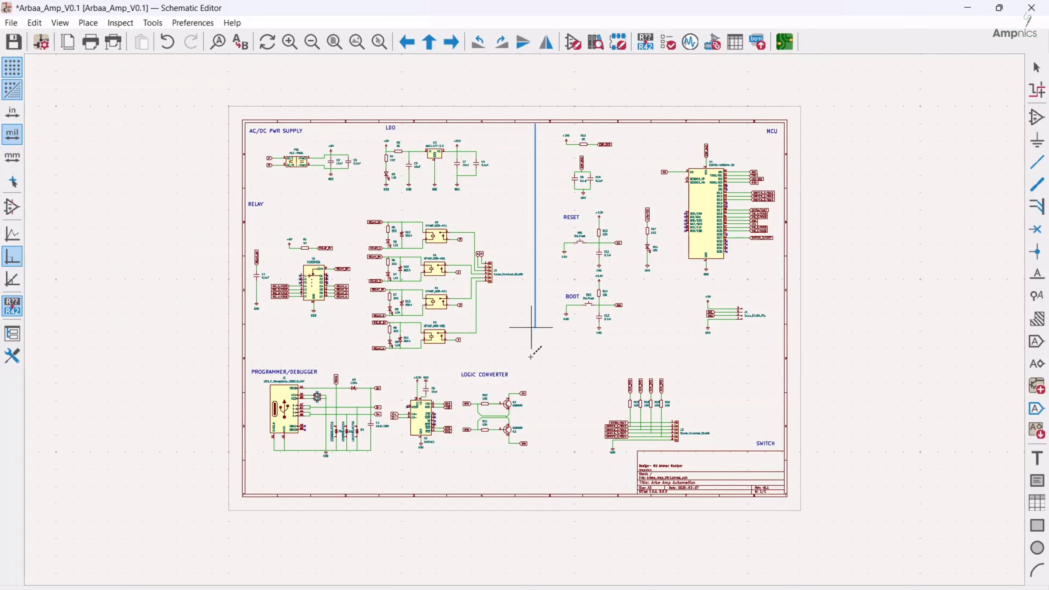
pyautogui.scroll(5, 534, 489)
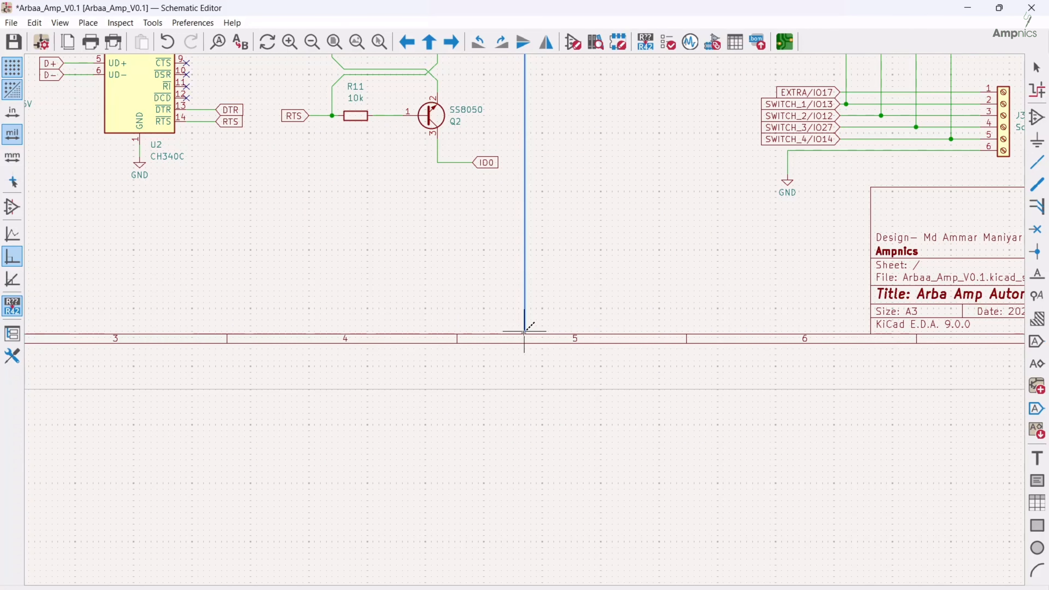
pyautogui.doubleClick(524, 332)
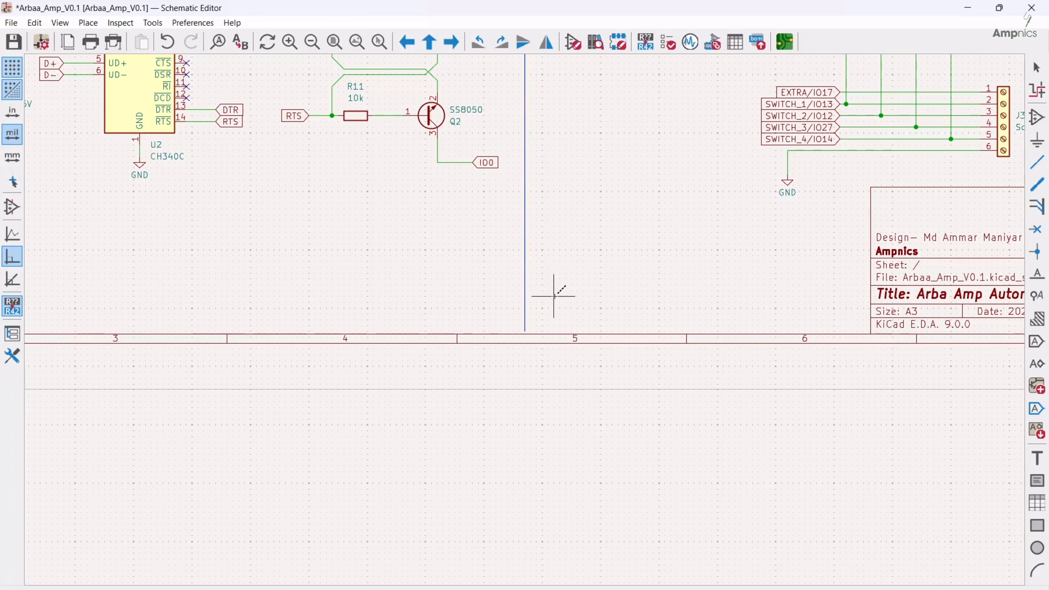
pyautogui.press('Escape')
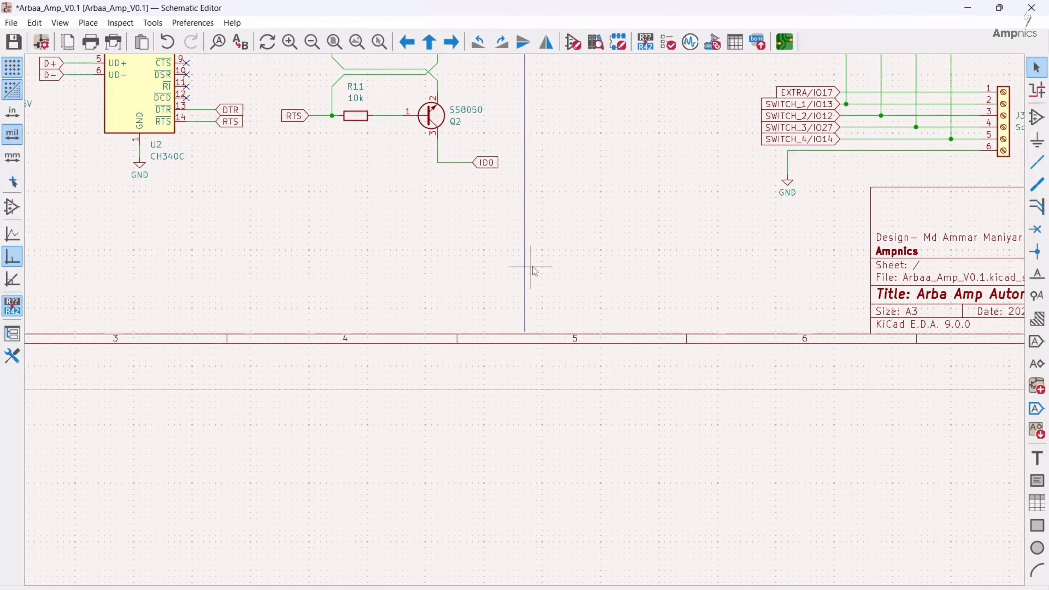
# Change the vertical divider line's style to Dashed
pyautogui.scroll(-2, 530, 266)
pyautogui.moveTo(563, 221); pyautogui.dragTo(562, 336, button='middle')
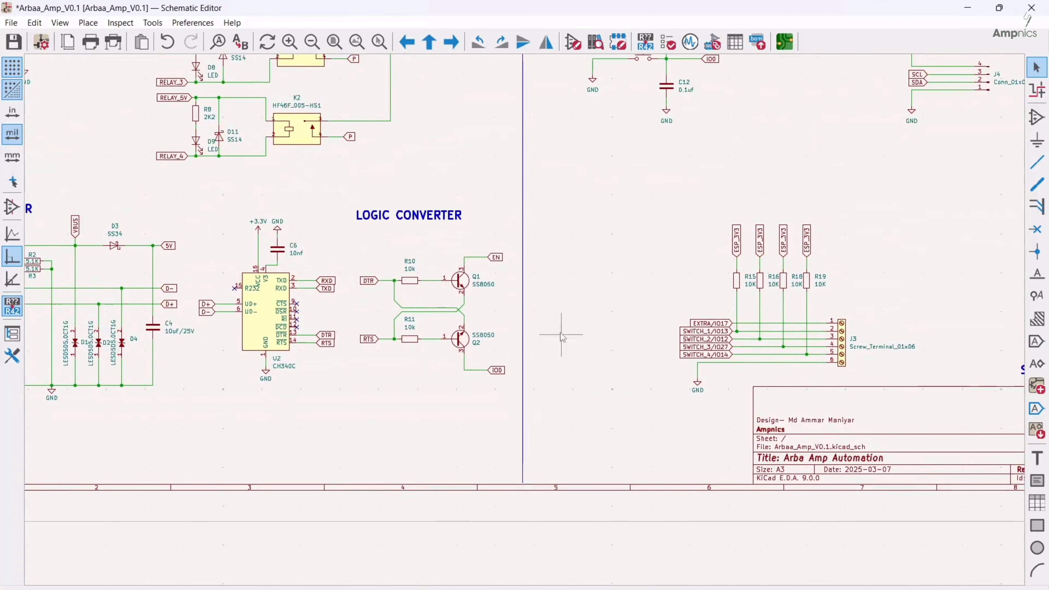
pyautogui.click(522, 295)
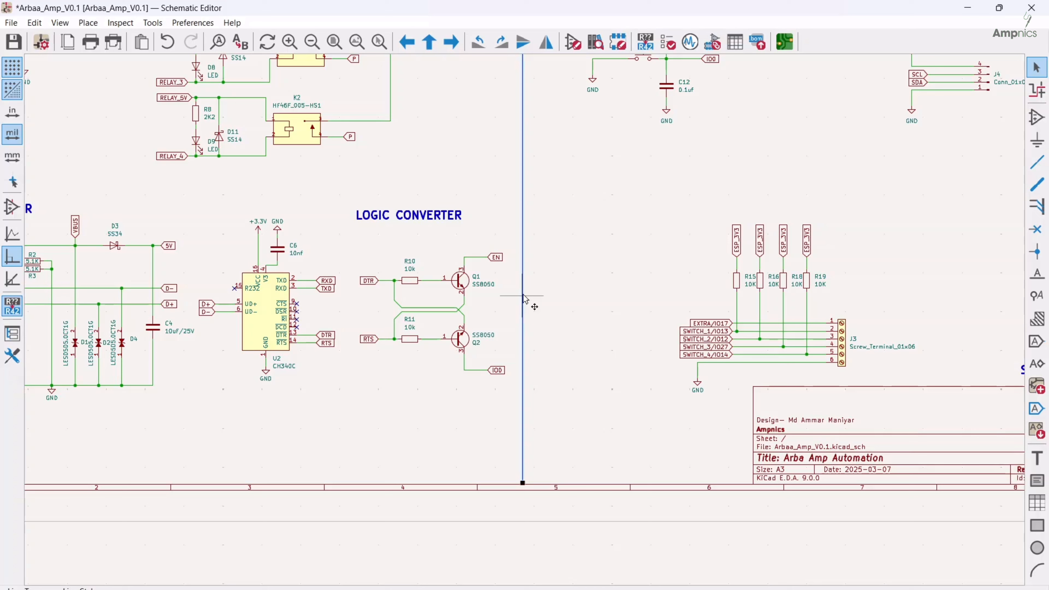
pyautogui.doubleClick(523, 295)
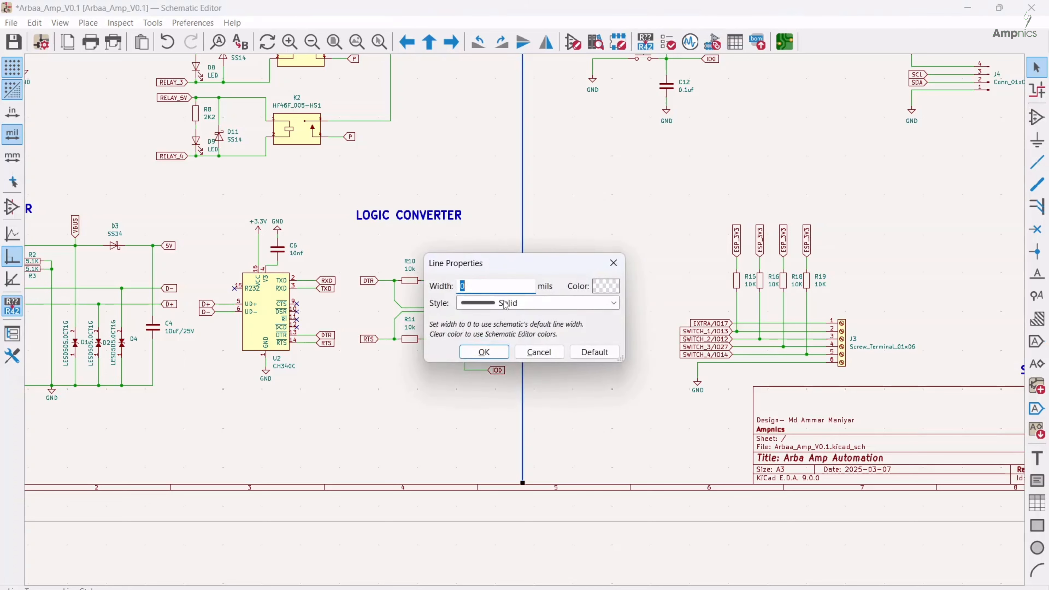
pyautogui.click(486, 304)
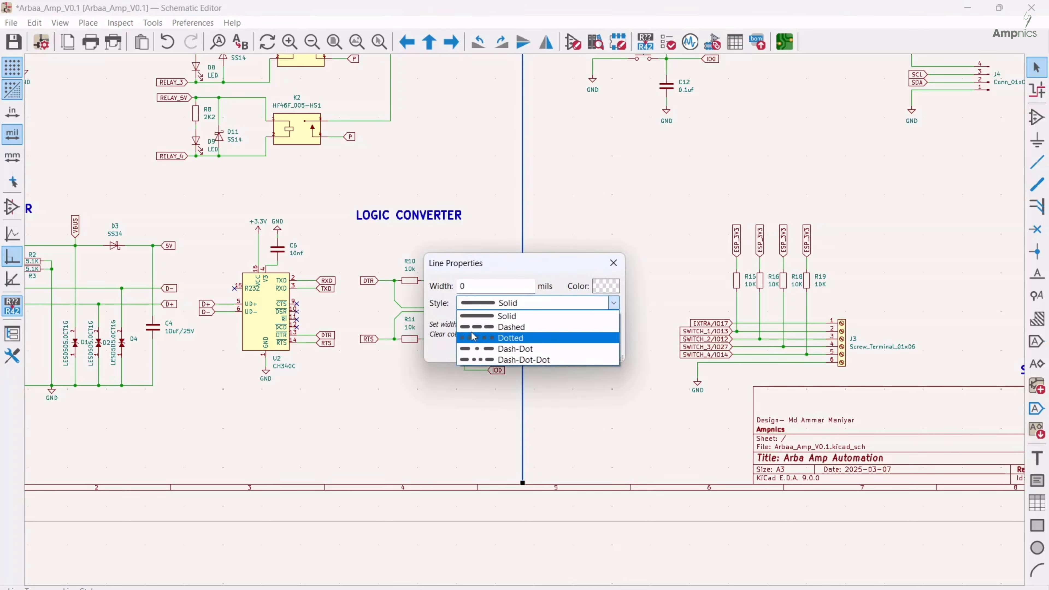
pyautogui.click(511, 327)
pyautogui.click(484, 354)
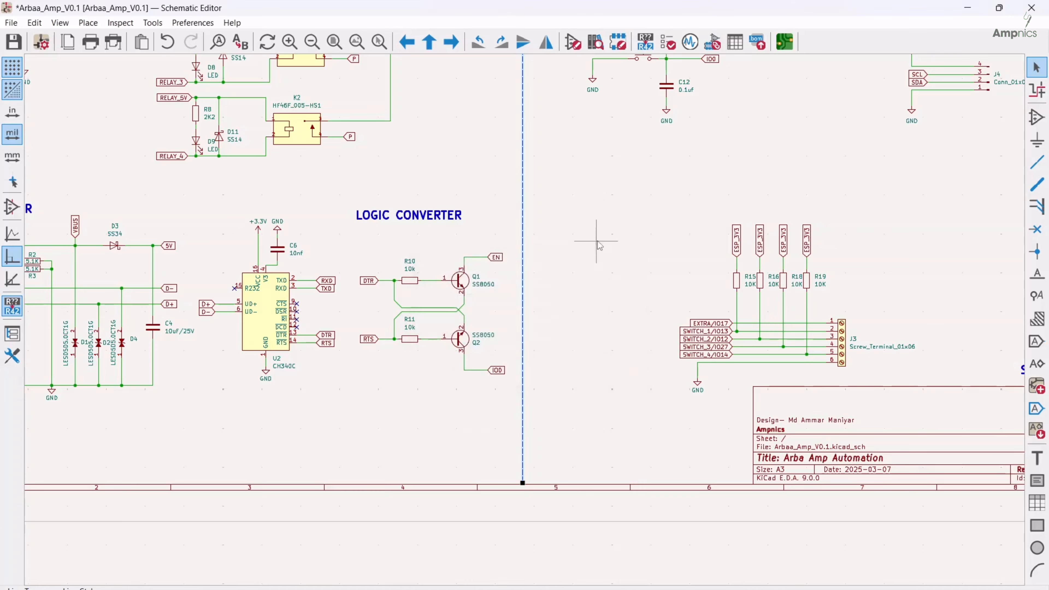
# Draw horizontal dashed divider lines below the power supply circuits, between the relay and programmer sections, and between the MCU and switch sections
pyautogui.scroll(-4, 599, 245)
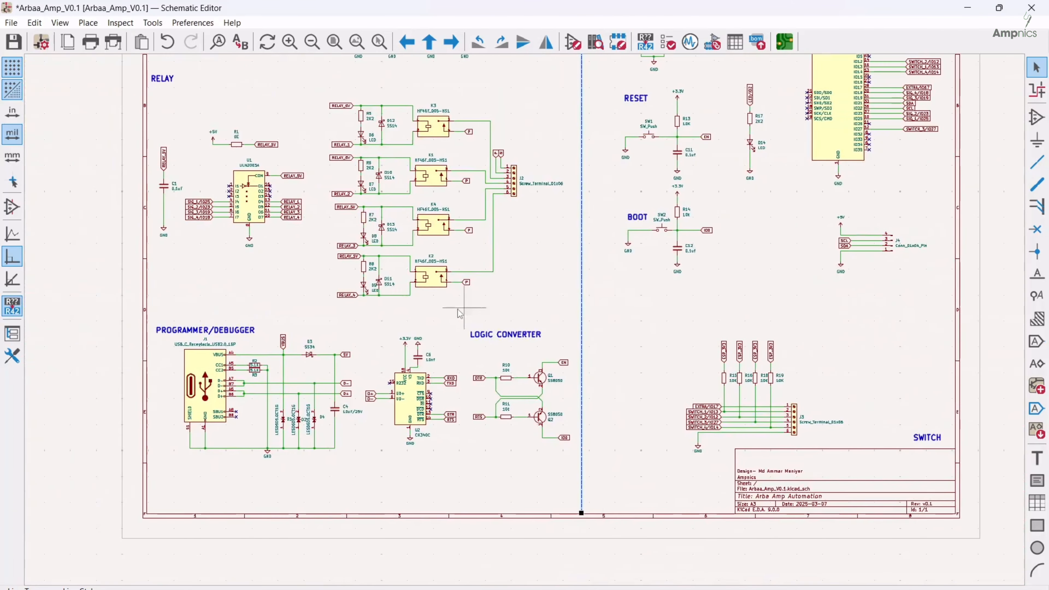
pyautogui.moveTo(568, 208); pyautogui.dragTo(535, 279, button='middle')
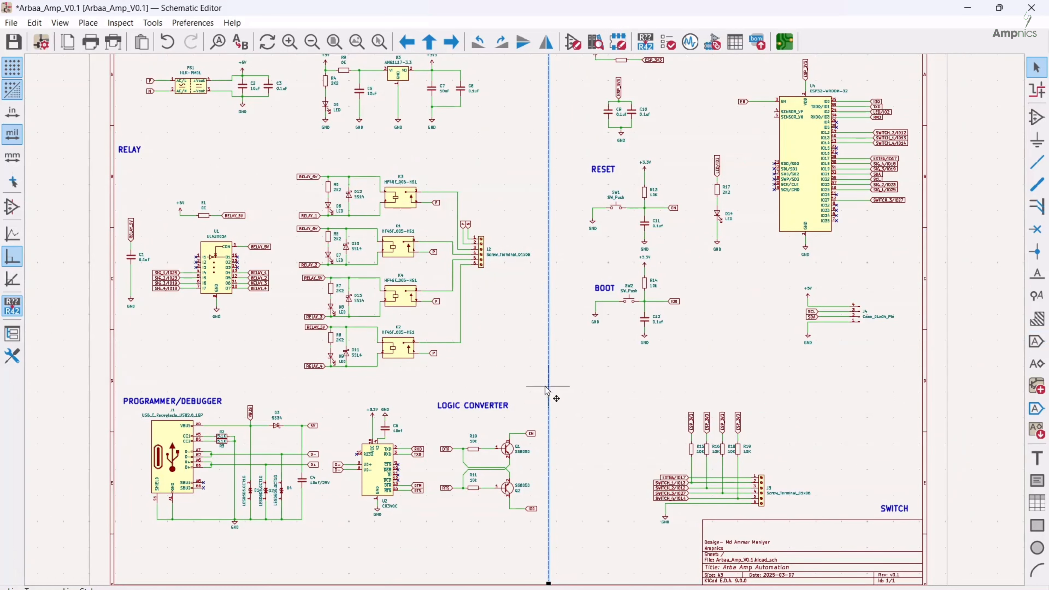
pyautogui.press('i')
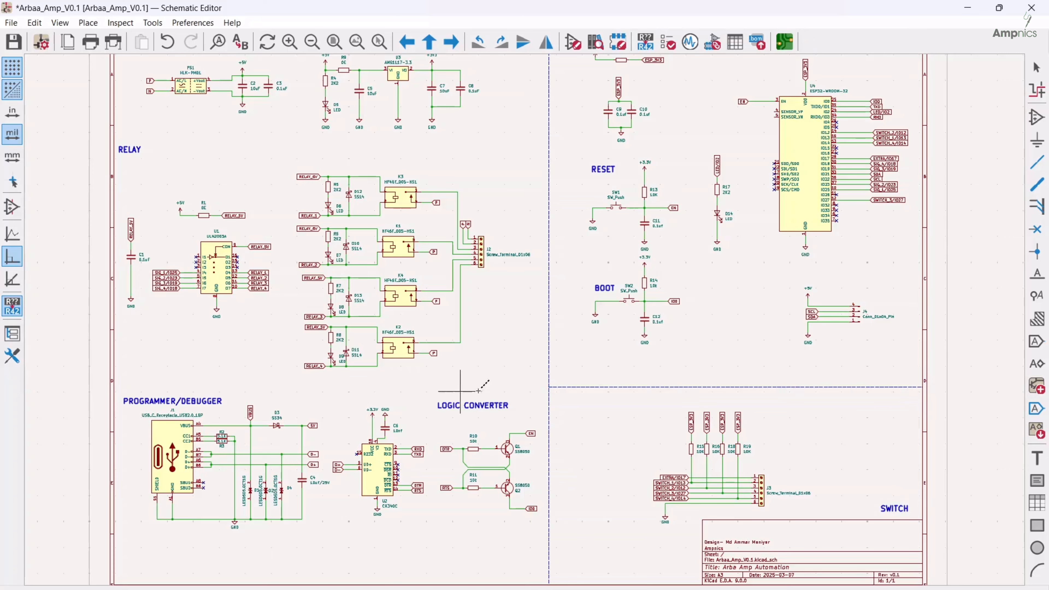
pyautogui.scroll(5, 113, 387)
pyautogui.scroll(-7, 516, 320)
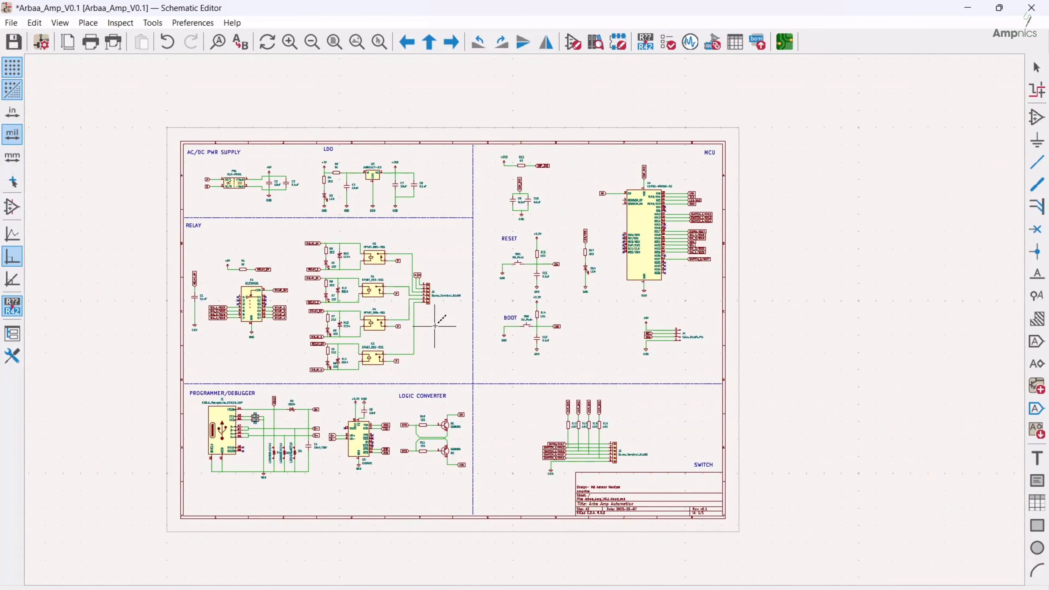
pyautogui.press('Escape')
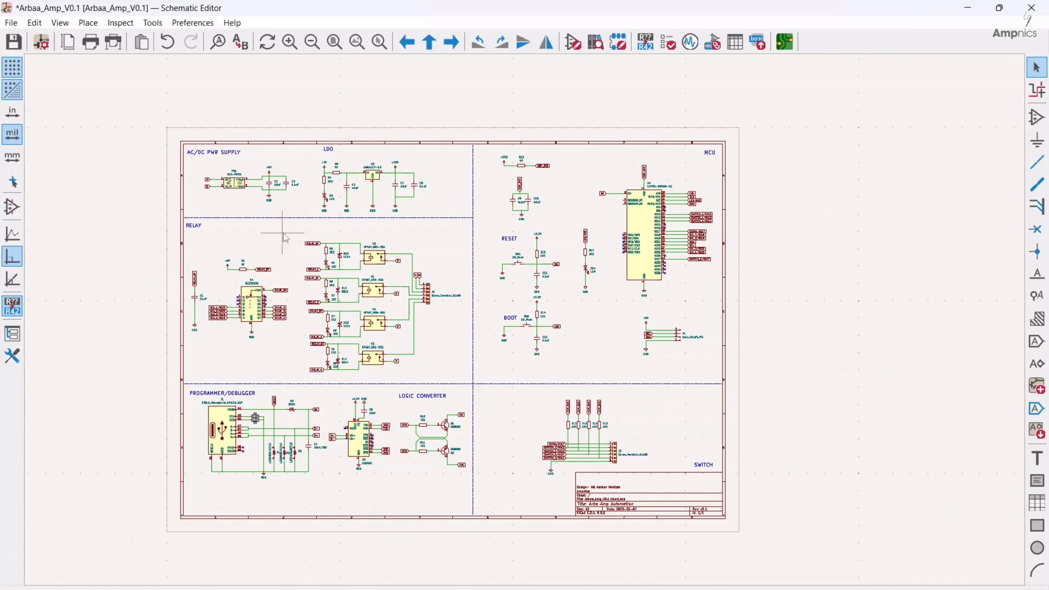
# Examine the AC/DC power supply and LDO circuits, including their capacitors, indicator LED and output connections, within the divided schematic
pyautogui.scroll(5, 285, 237)
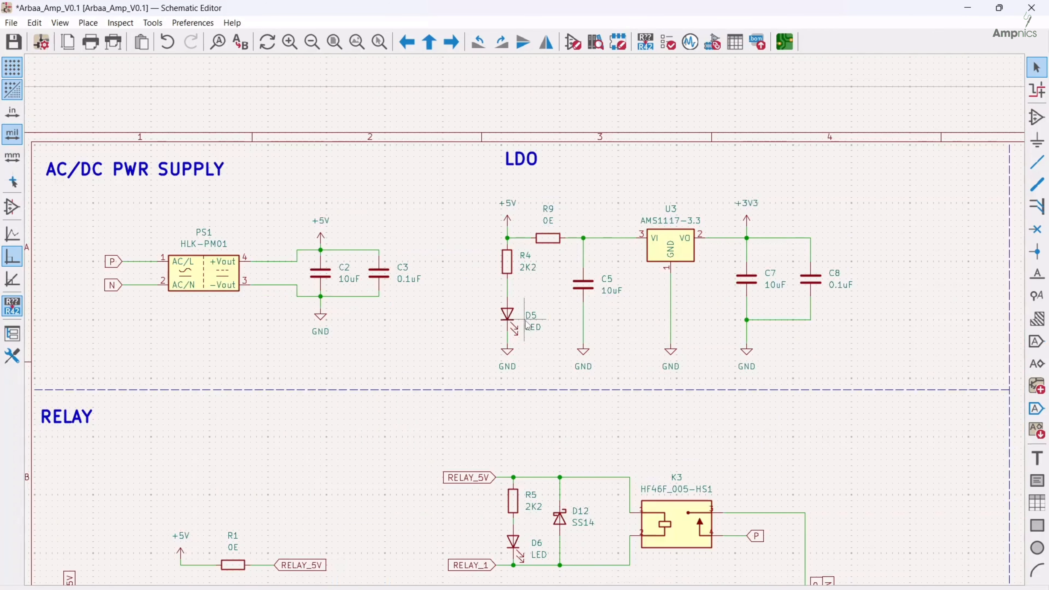
pyautogui.moveTo(530, 314); pyautogui.dragTo(581, 296, button='middle')
pyautogui.moveTo(645, 296); pyautogui.dragTo(576, 287, button='middle')
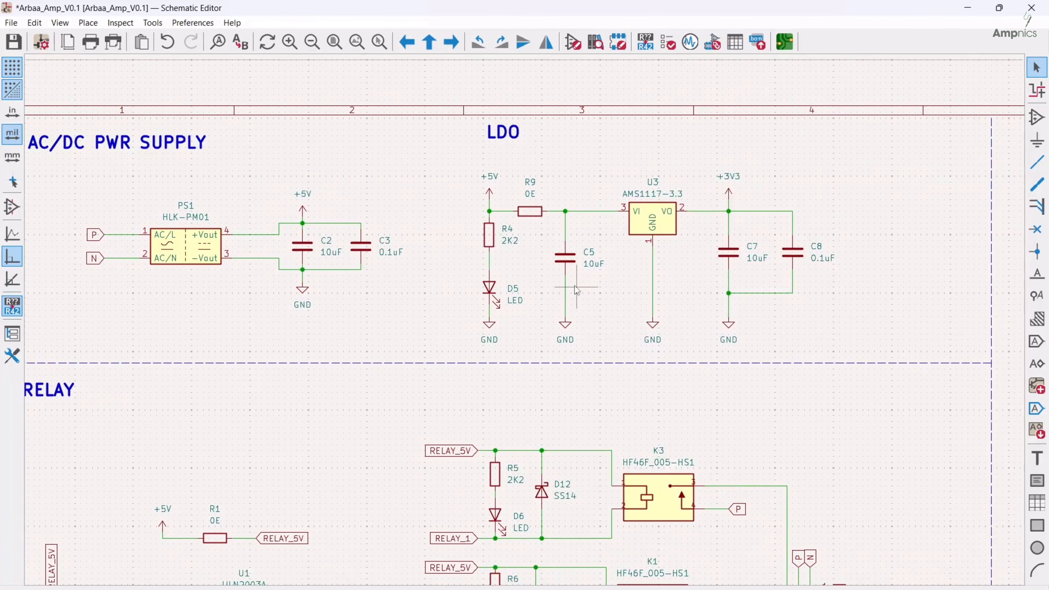
pyautogui.scroll(-5, 358, 295)
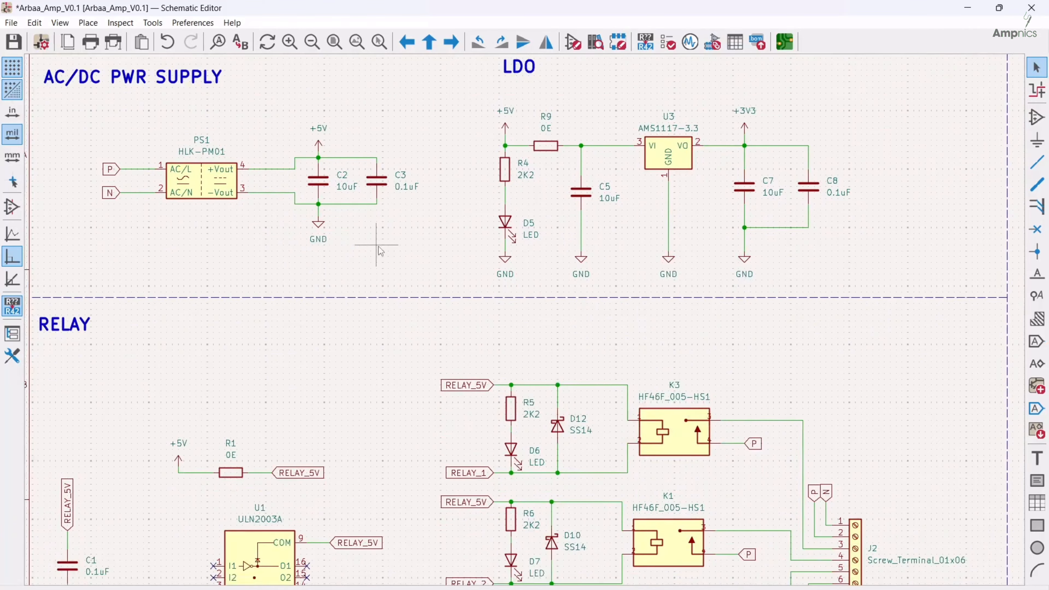
pyautogui.moveTo(603, 396); pyautogui.dragTo(546, 336, button='middle')
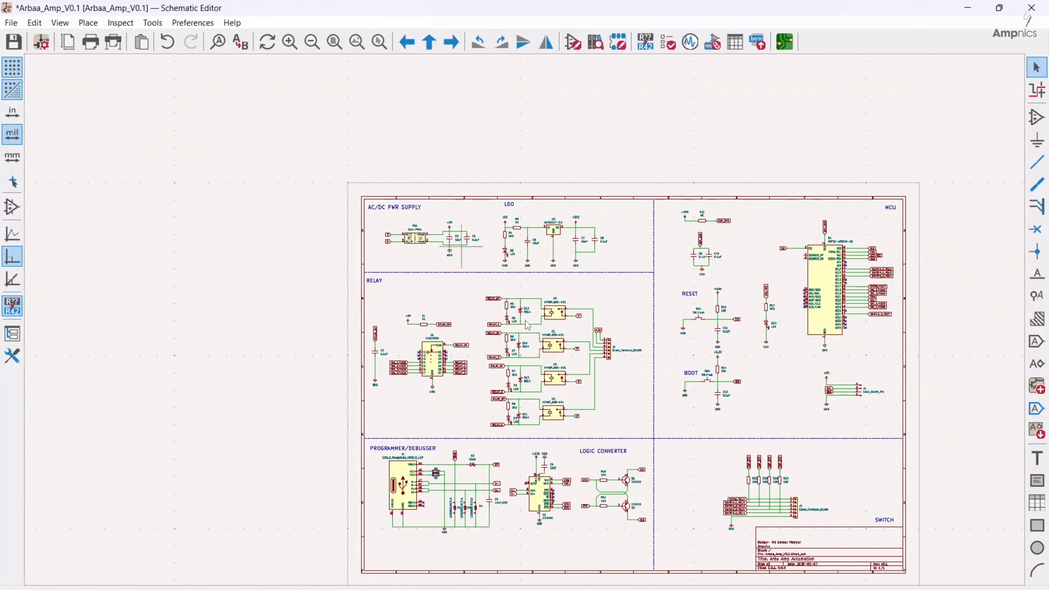
pyautogui.scroll(5, 454, 242)
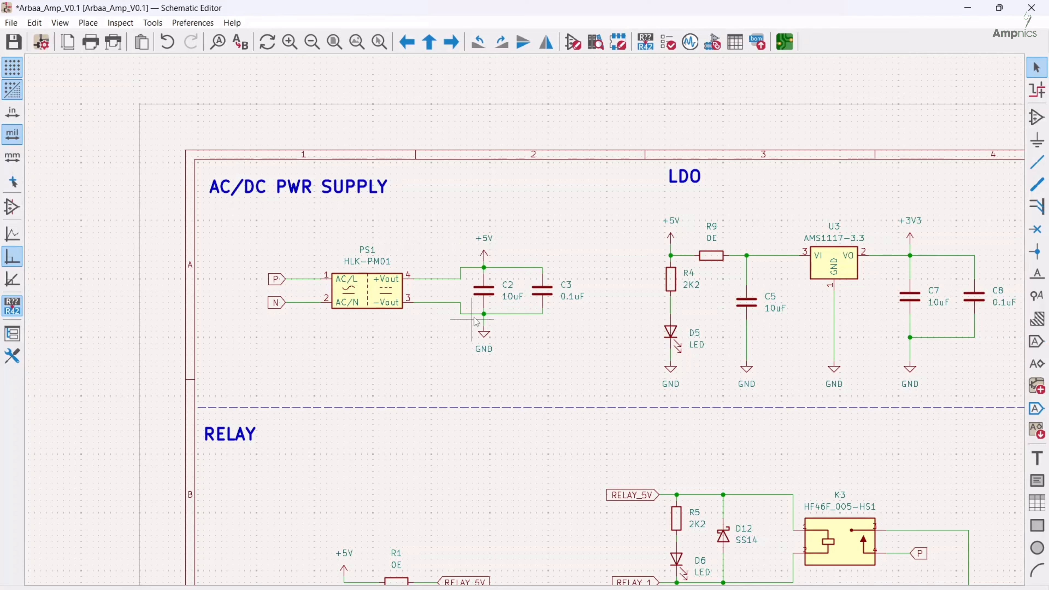
pyautogui.moveTo(739, 364); pyautogui.dragTo(471, 334, button='middle')
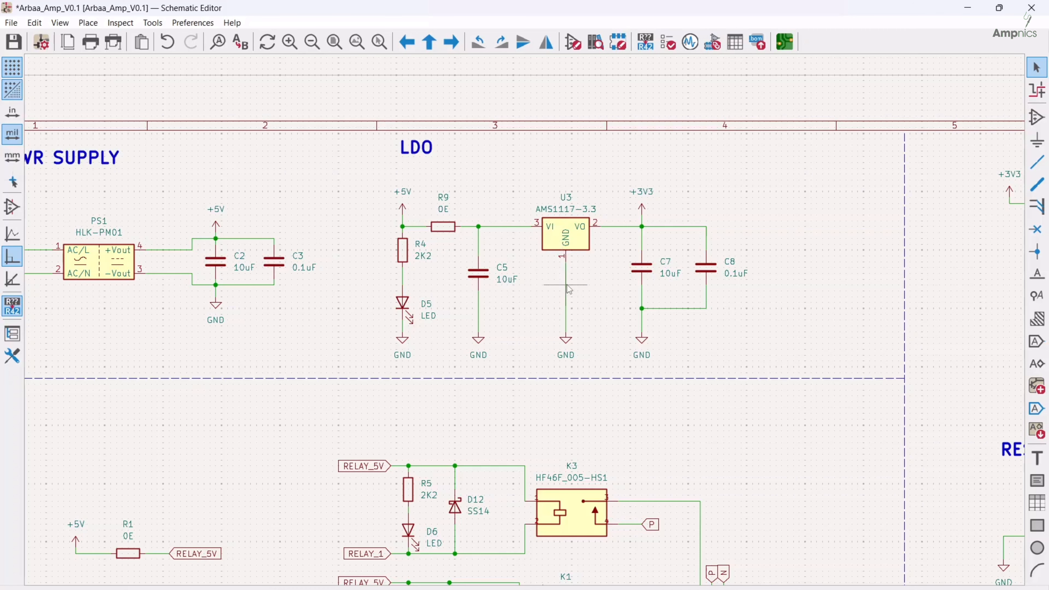
pyautogui.scroll(-3, 533, 318)
pyautogui.moveTo(966, 403); pyautogui.dragTo(835, 327, button='middle')
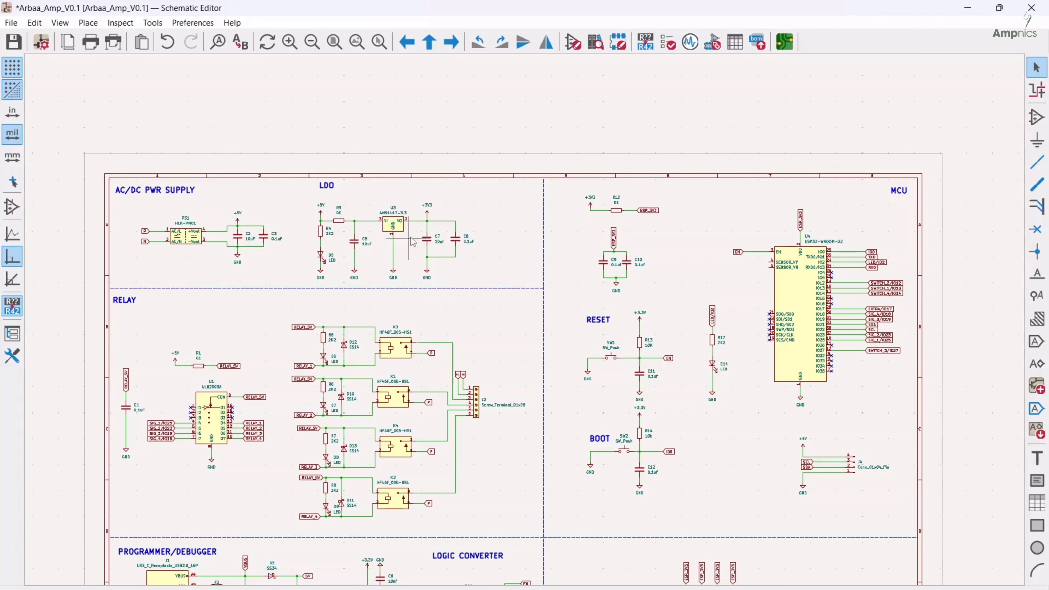
# Examine the relay section, including the ULN2003A driver, the four relay circuits and their screw terminal, alongside the power supply and reset circuits
pyautogui.moveTo(394, 302); pyautogui.dragTo(479, 212, button='middle')
pyautogui.scroll(2, 474, 310)
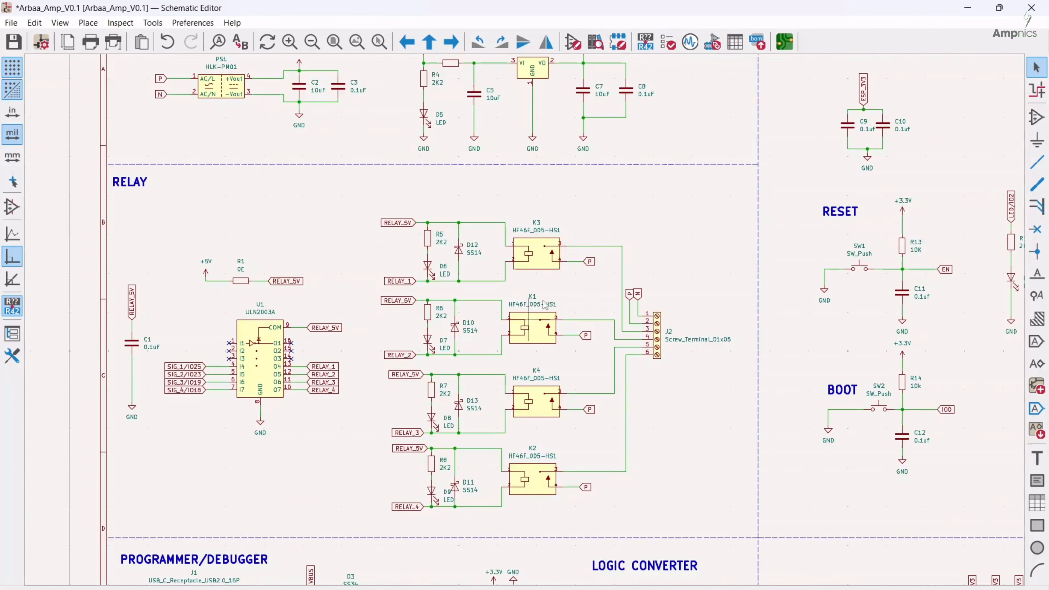
pyautogui.moveTo(409, 308); pyautogui.dragTo(468, 389, button='middle')
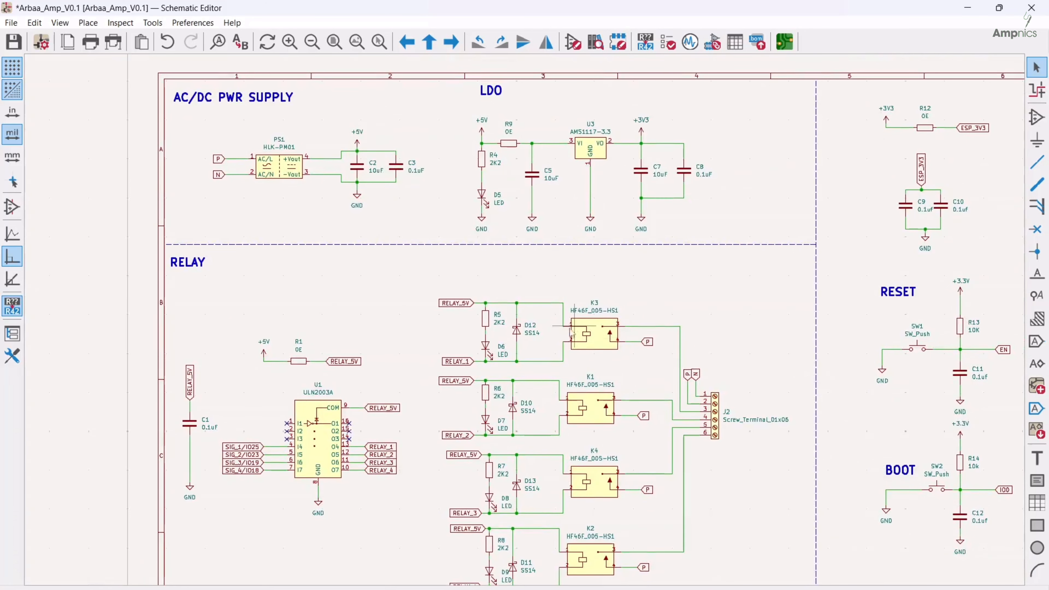
pyautogui.moveTo(613, 367); pyautogui.dragTo(550, 292, button='middle')
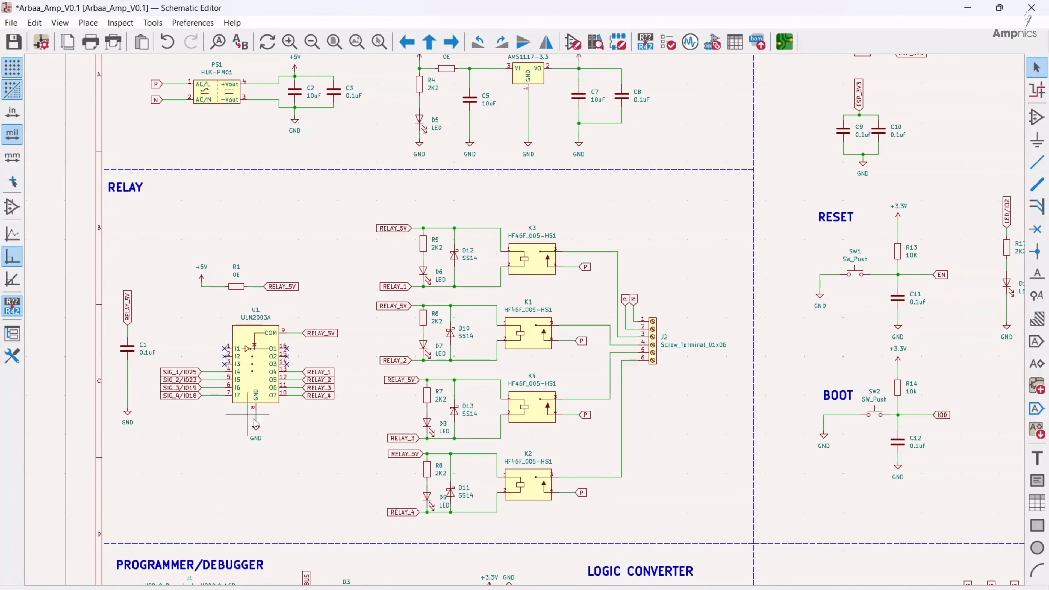
pyautogui.moveTo(633, 243); pyautogui.dragTo(508, 285, button='middle')
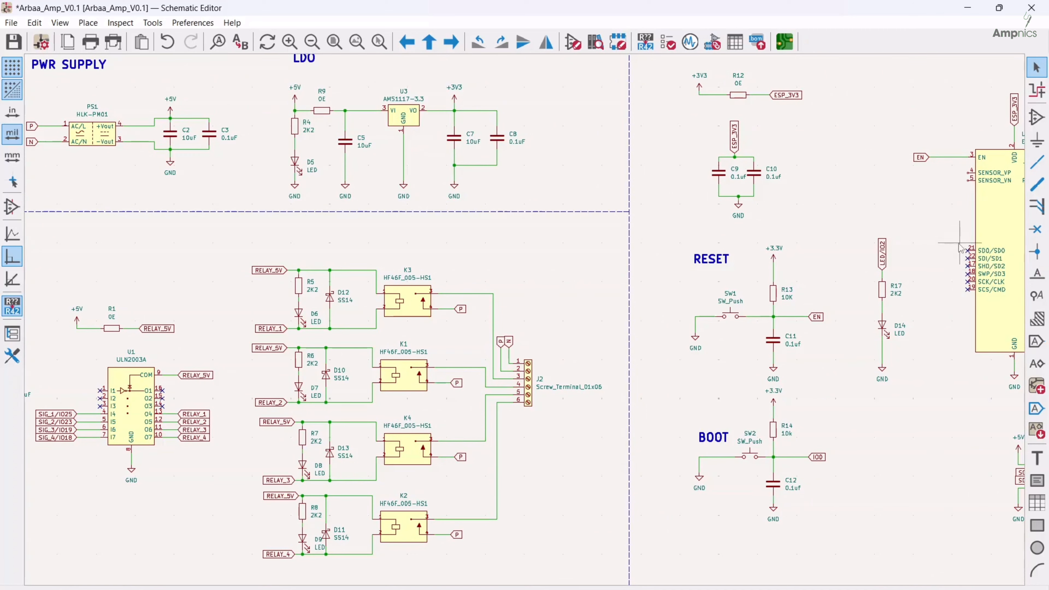
pyautogui.scroll(-3, 433, 331)
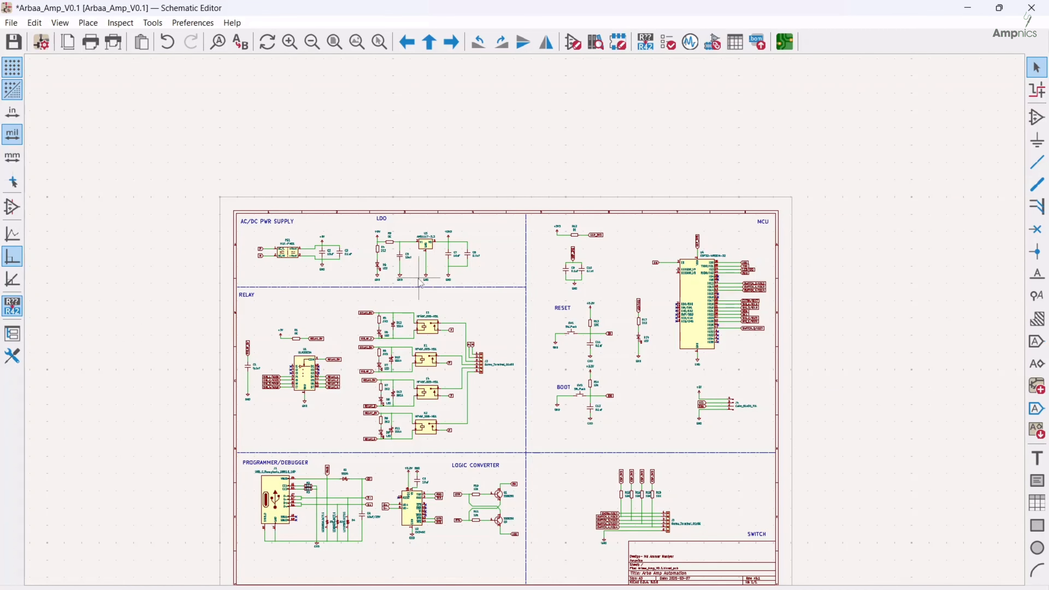
pyautogui.scroll(4, 419, 283)
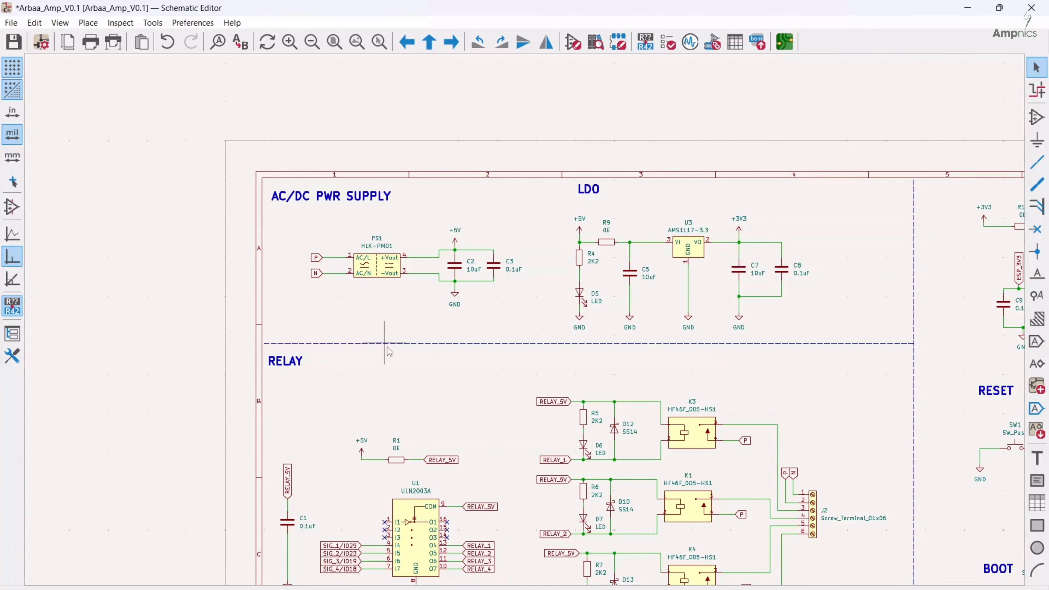
pyautogui.moveTo(638, 473); pyautogui.dragTo(609, 372, button='middle')
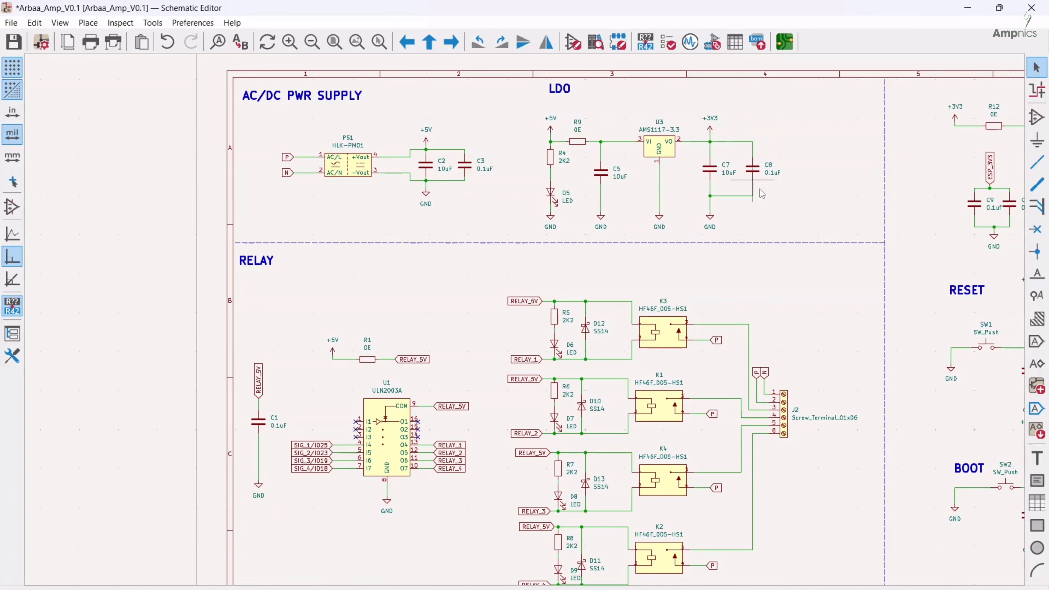
pyautogui.moveTo(787, 211); pyautogui.dragTo(556, 211, button='middle')
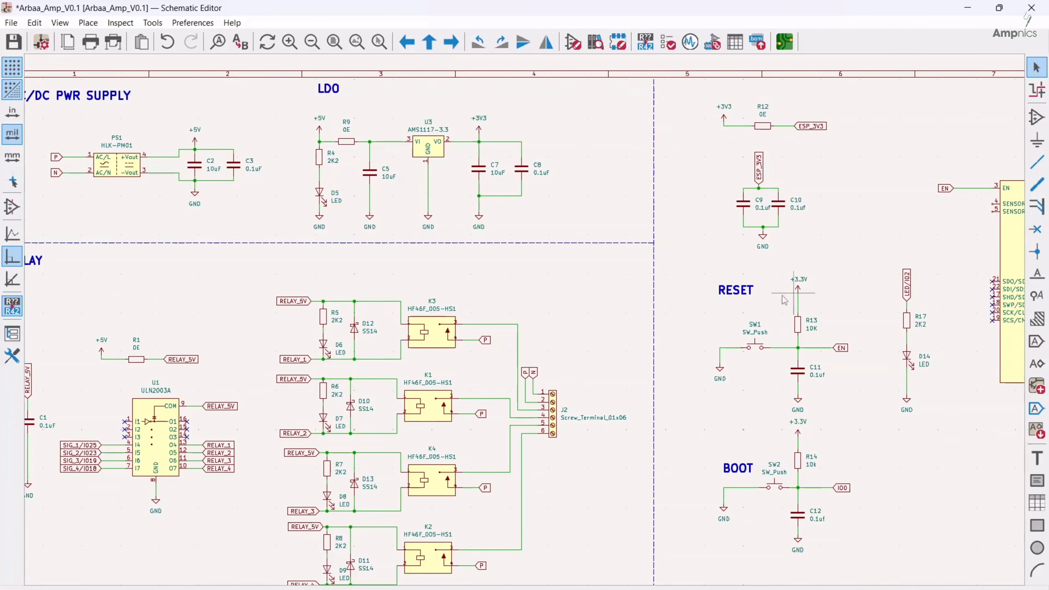
# Examine the USB programmer/debugger, the CH340C with the logic converter transistors, and the switch terminal with its pull-up resistors
pyautogui.moveTo(443, 351); pyautogui.dragTo(401, 305, button='middle')
pyautogui.scroll(-3, 417, 286)
pyautogui.moveTo(547, 448); pyautogui.dragTo(579, 304, button='middle')
pyautogui.scroll(2, 339, 370)
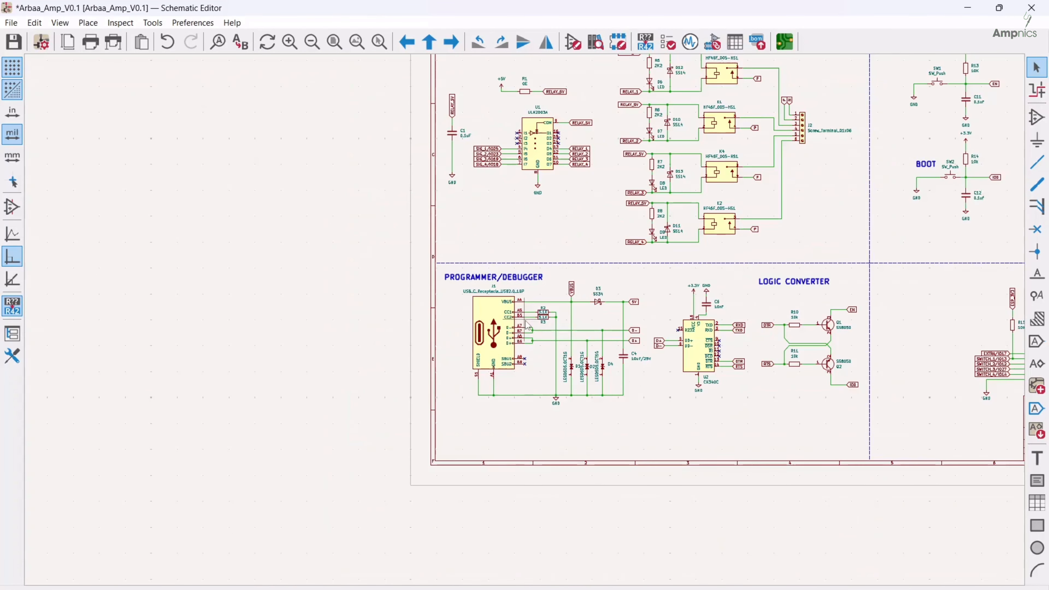
pyautogui.moveTo(445, 317); pyautogui.dragTo(258, 278, button='middle')
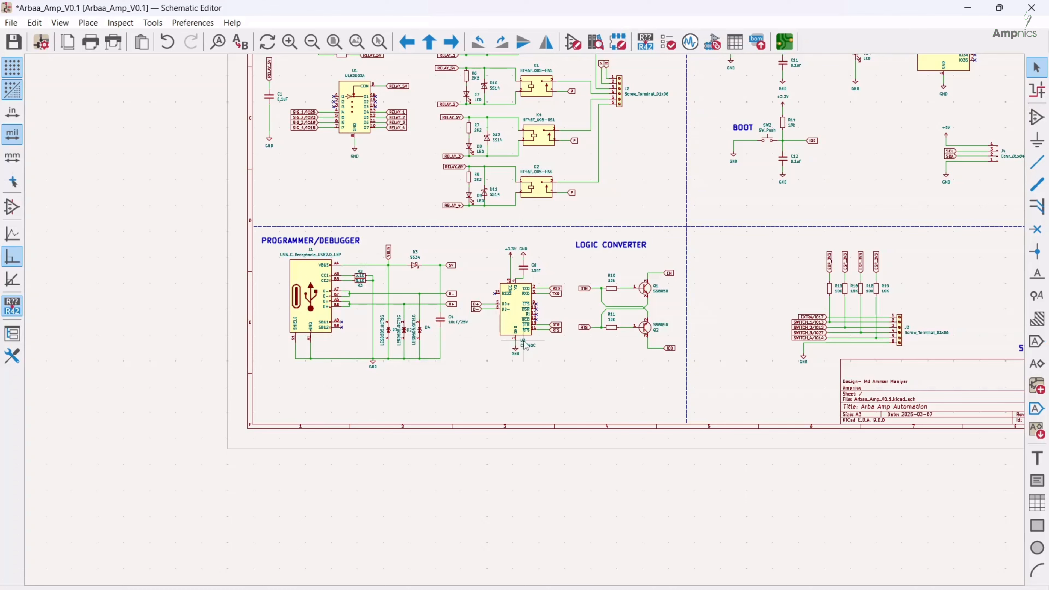
pyautogui.scroll(2, 535, 361)
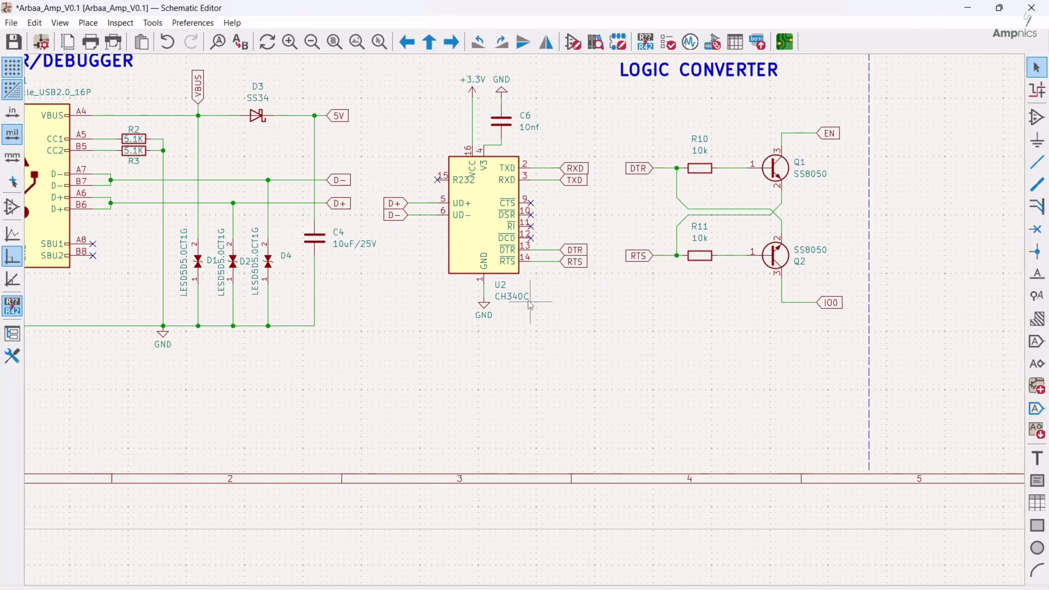
pyautogui.scroll(-3, 486, 305)
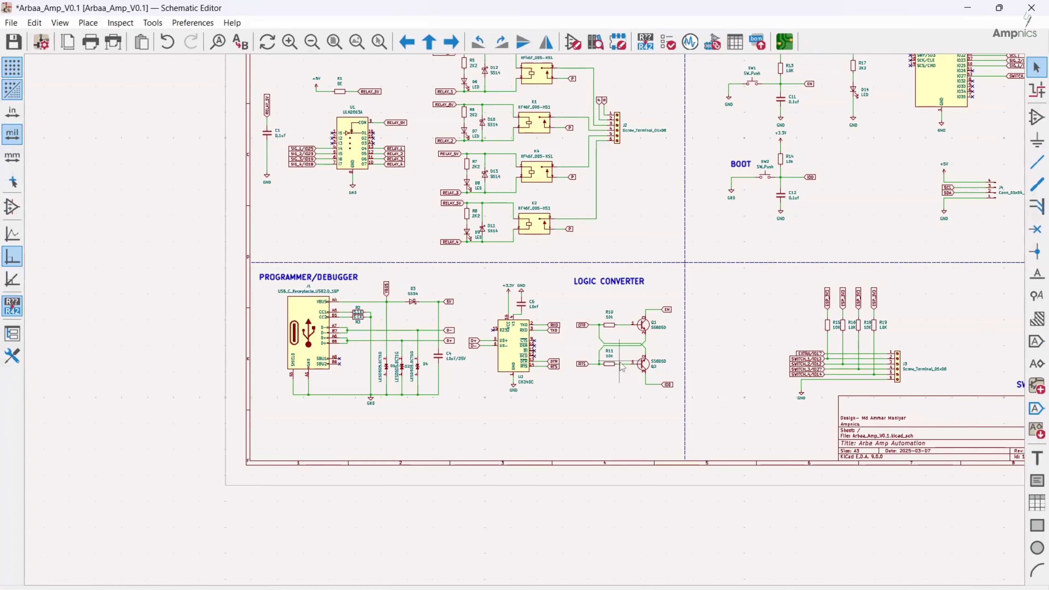
pyautogui.keyDown('ctrl'); pyautogui.hscroll(5, 606, 363); pyautogui.keyUp('ctrl')
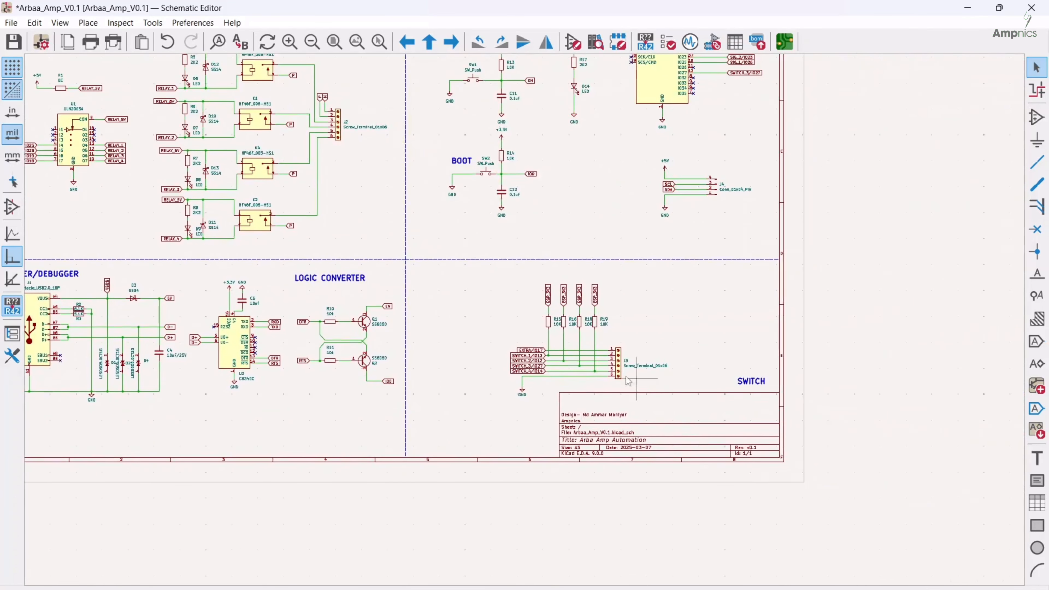
pyautogui.scroll(2, 586, 359)
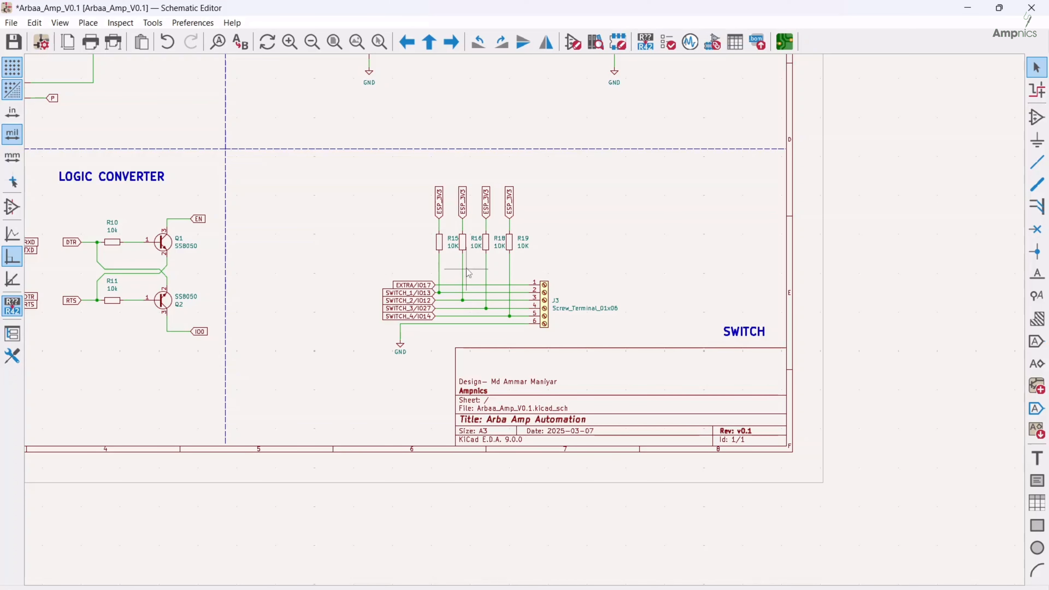
pyautogui.scroll(-2, 479, 258)
pyautogui.moveTo(480, 259); pyautogui.dragTo(635, 408, button='middle')
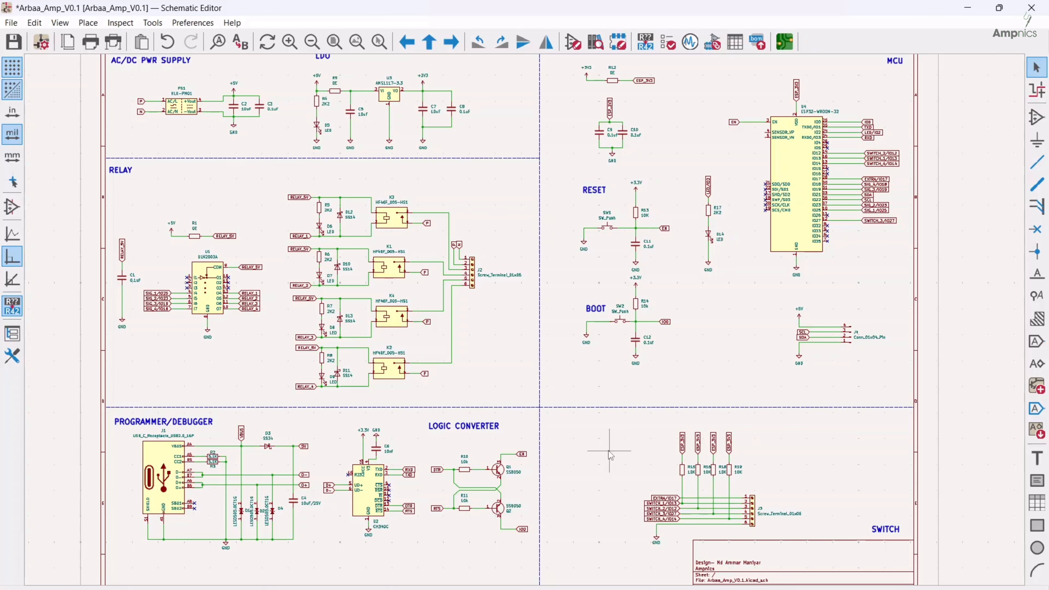
# Examine the LDO circuit with its 0E series resistor and capacitors, and compare it with the relay and MCU supply connections
pyautogui.moveTo(729, 352); pyautogui.dragTo(713, 391, button='middle')
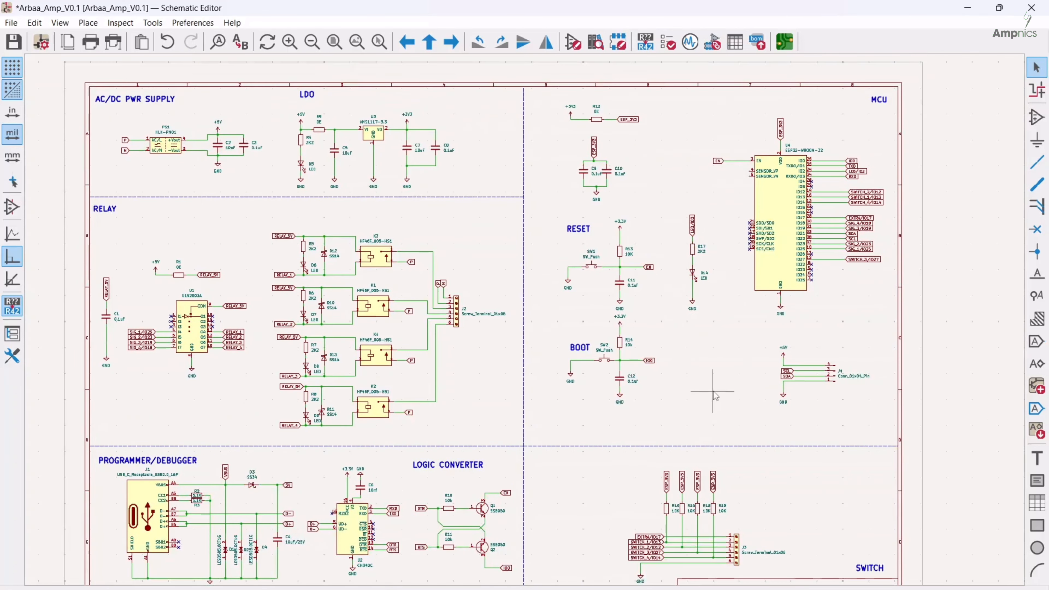
pyautogui.moveTo(565, 405); pyautogui.dragTo(634, 367, button='middle')
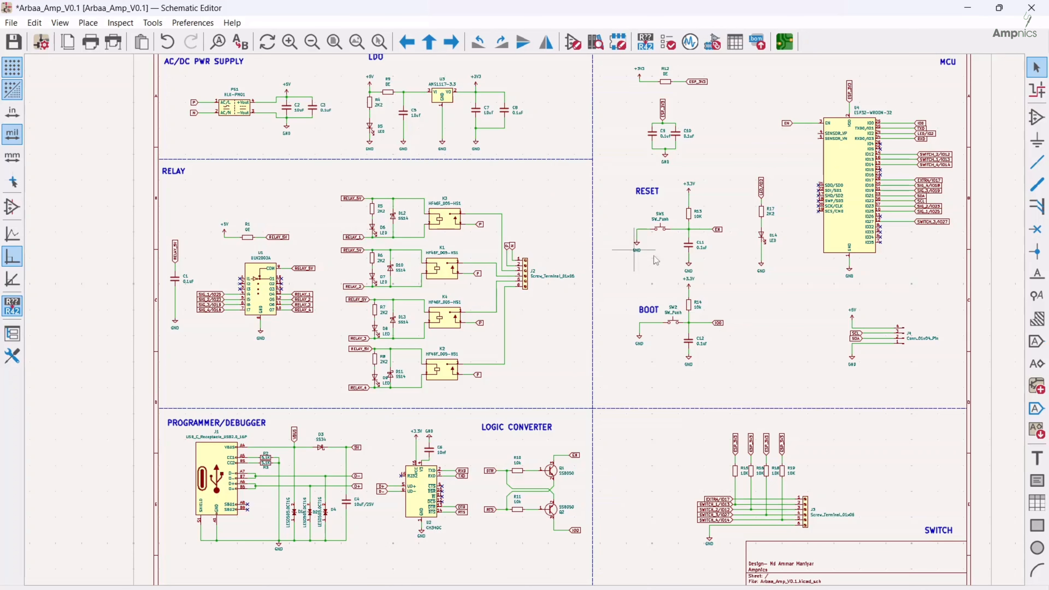
pyautogui.scroll(3, 394, 97)
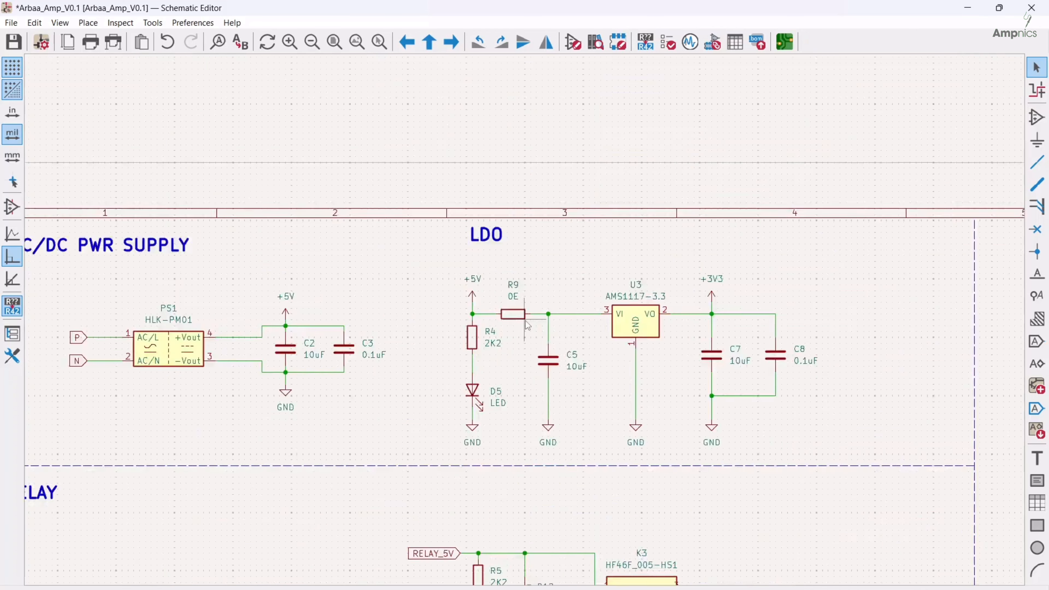
pyautogui.scroll(2, 527, 324)
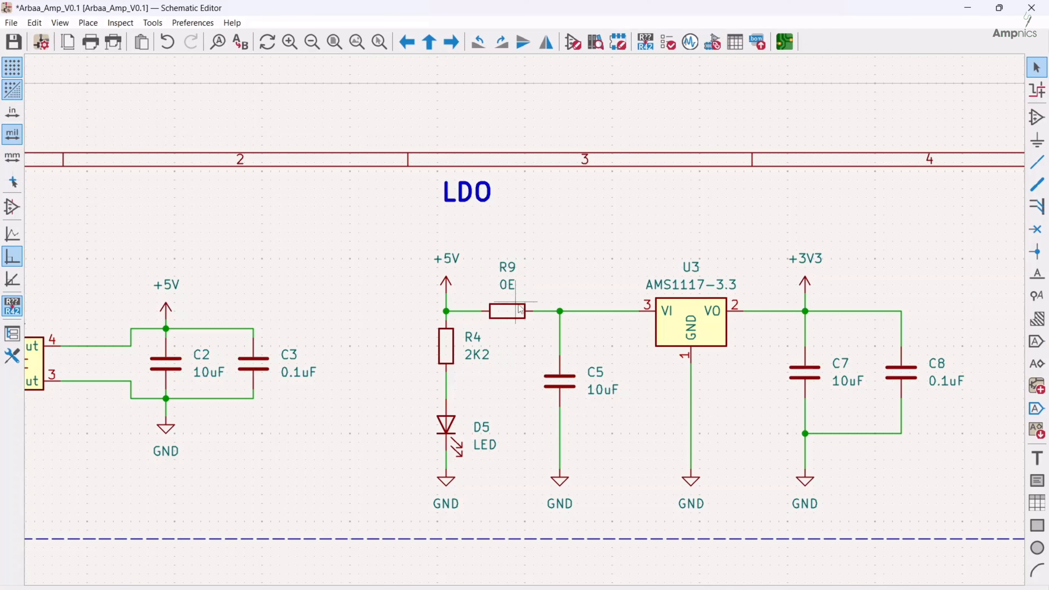
pyautogui.scroll(-3, 528, 312)
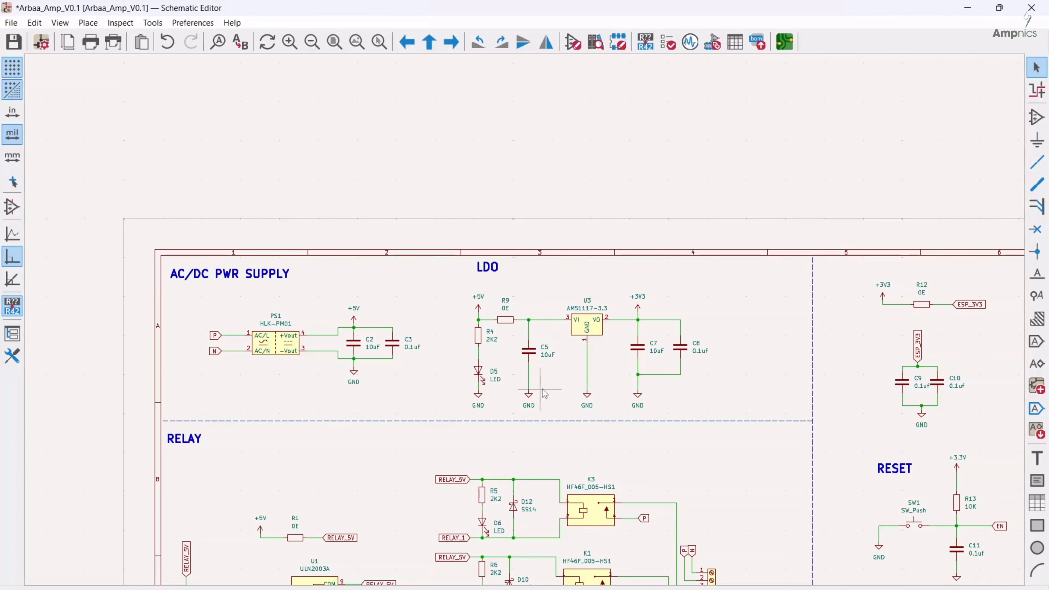
pyautogui.moveTo(587, 407); pyautogui.dragTo(515, 273, button='middle')
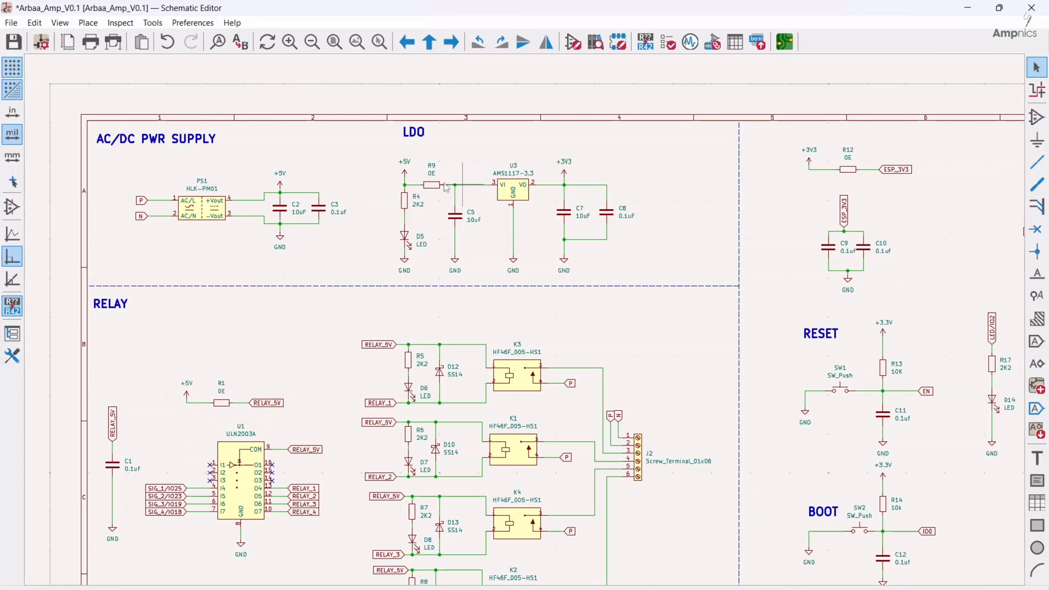
pyautogui.moveTo(431, 189); pyautogui.dragTo(462, 213, button='middle')
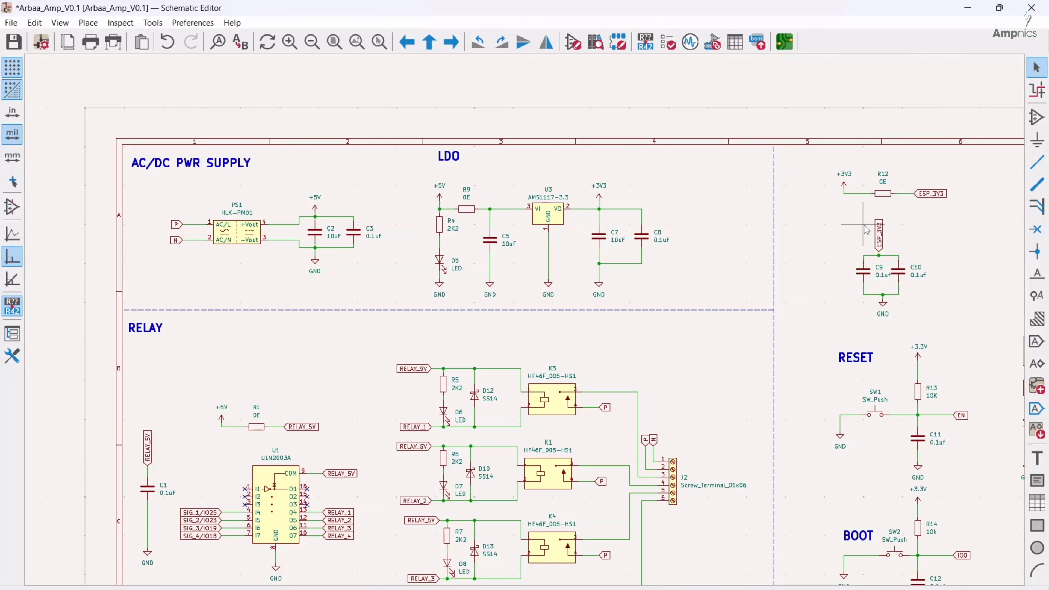
pyautogui.scroll(-3, 707, 351)
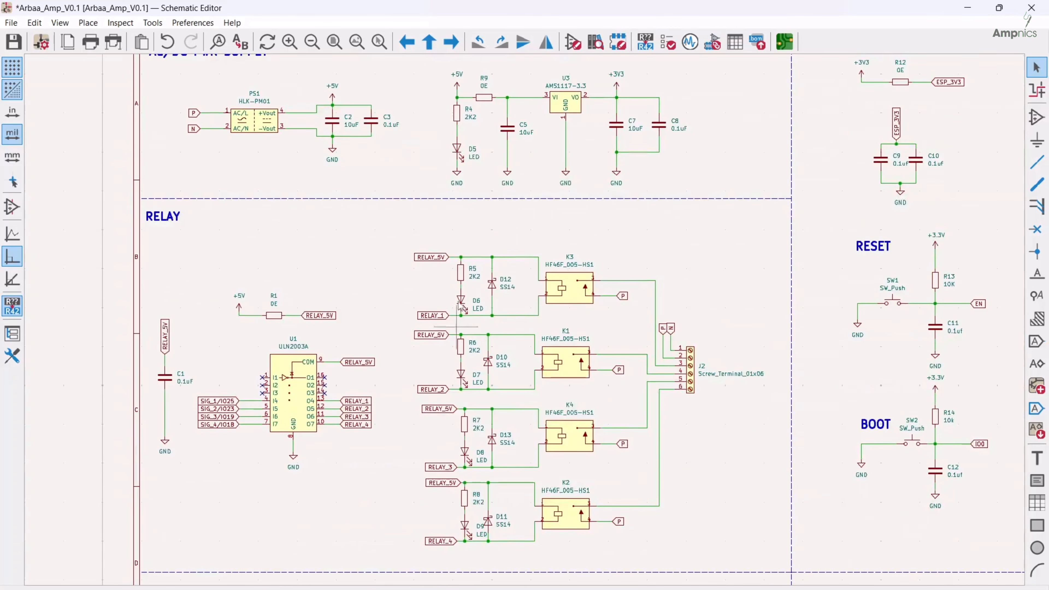
pyautogui.scroll(2, 534, 207)
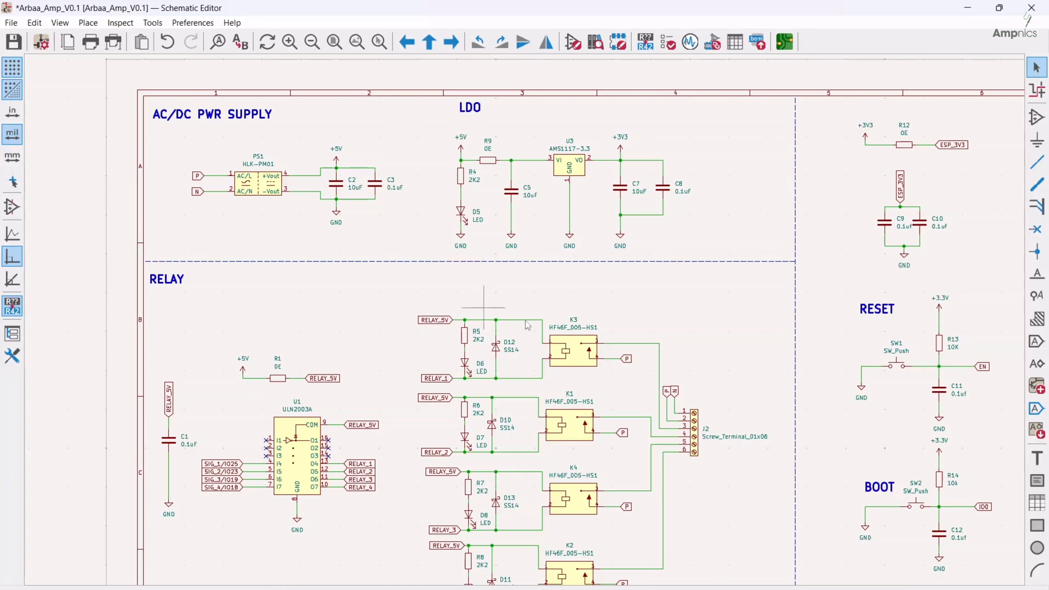
pyautogui.scroll(-5, 528, 325)
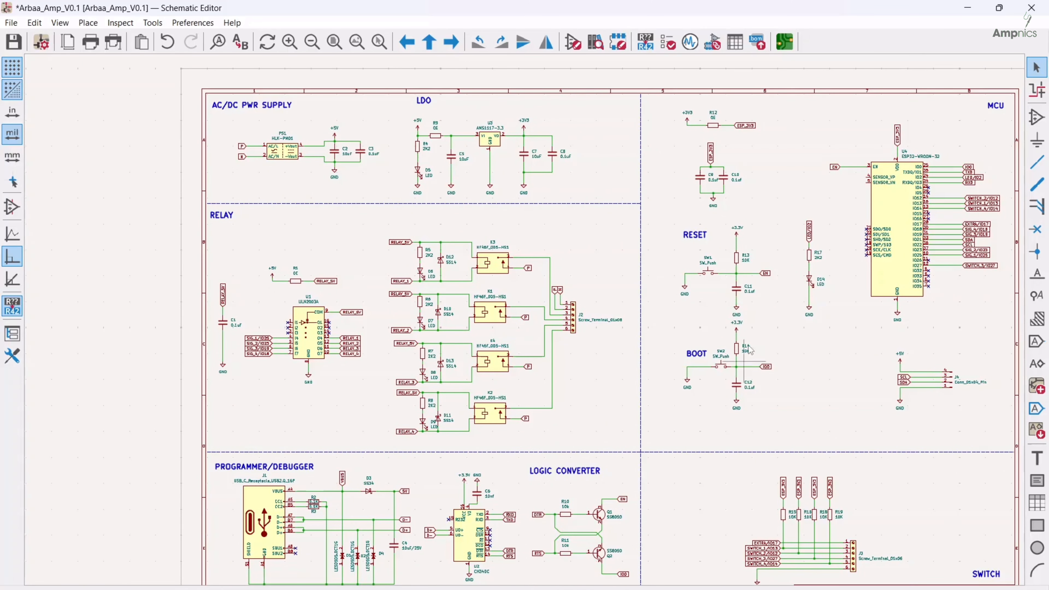
pyautogui.moveTo(550, 376); pyautogui.dragTo(462, 354, button='middle')
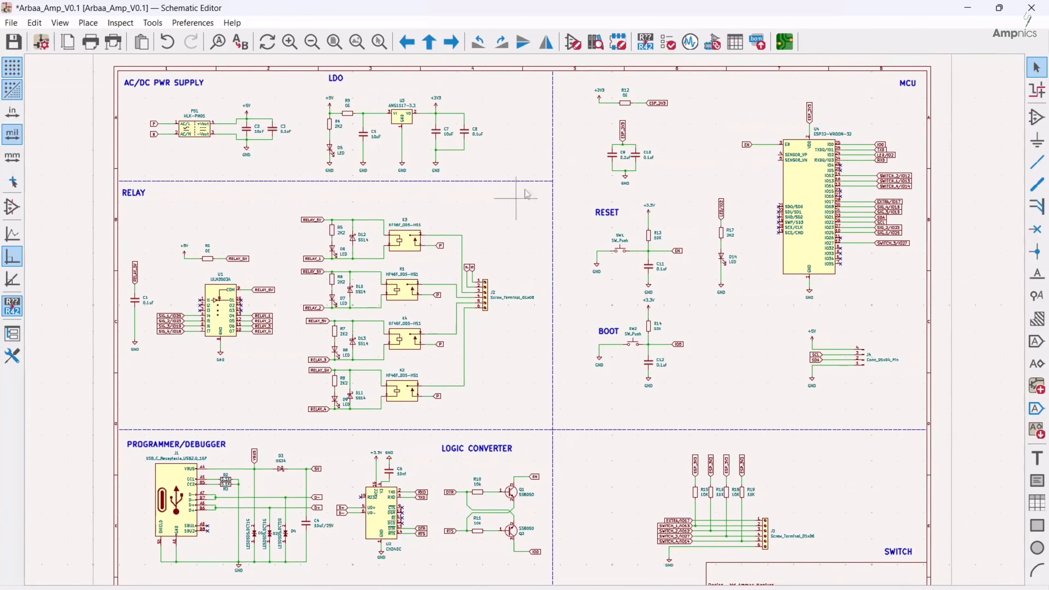
# Open the footprint assignment tool and review which schematic symbols have footprints assigned
pyautogui.click(712, 43)
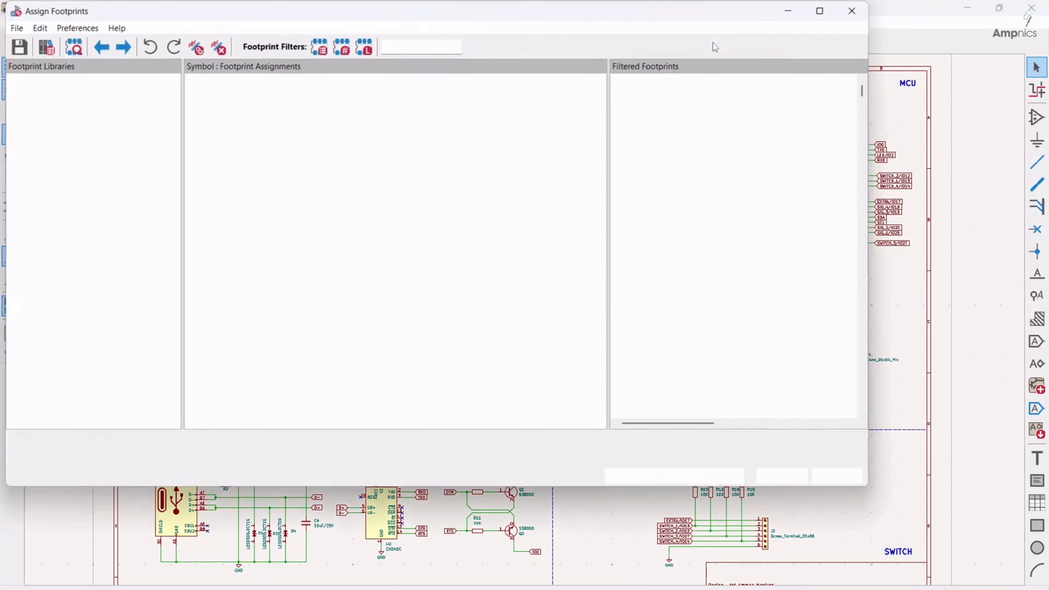
pyautogui.scroll(-6, 487, 275)
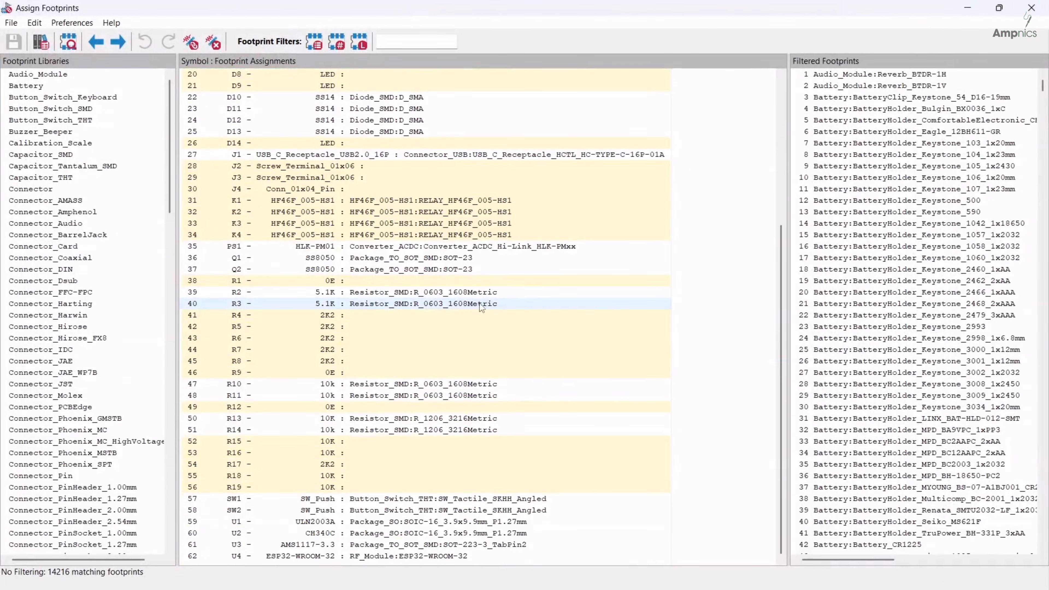
pyautogui.scroll(5, 439, 302)
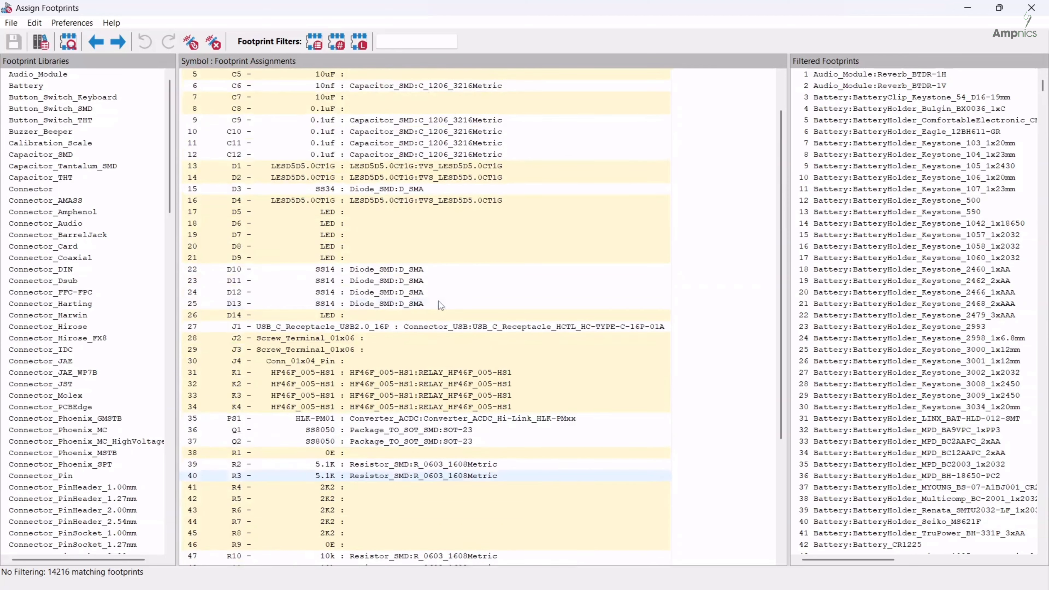
pyautogui.scroll(2, 423, 294)
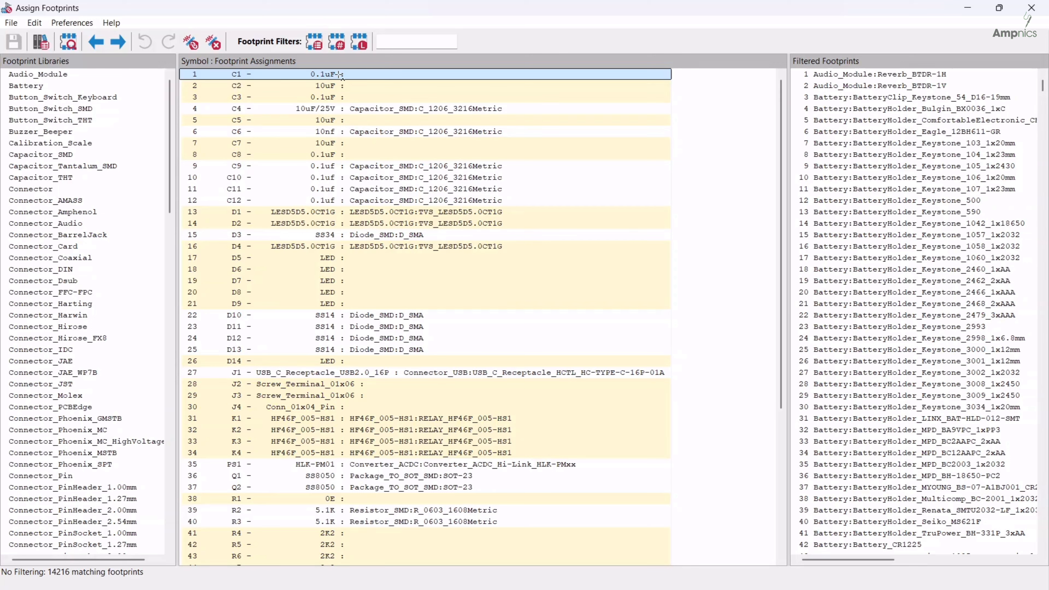
# Assign the C_0603_1608Metric SMD footprint to 0.1uF capacitors C1, C3 and C8–C12, filtering footprints by Capacitor_SMD library, pin count and keywords
pyautogui.keyDown('ctrl'); pyautogui.click(326, 100); pyautogui.keyUp('ctrl')
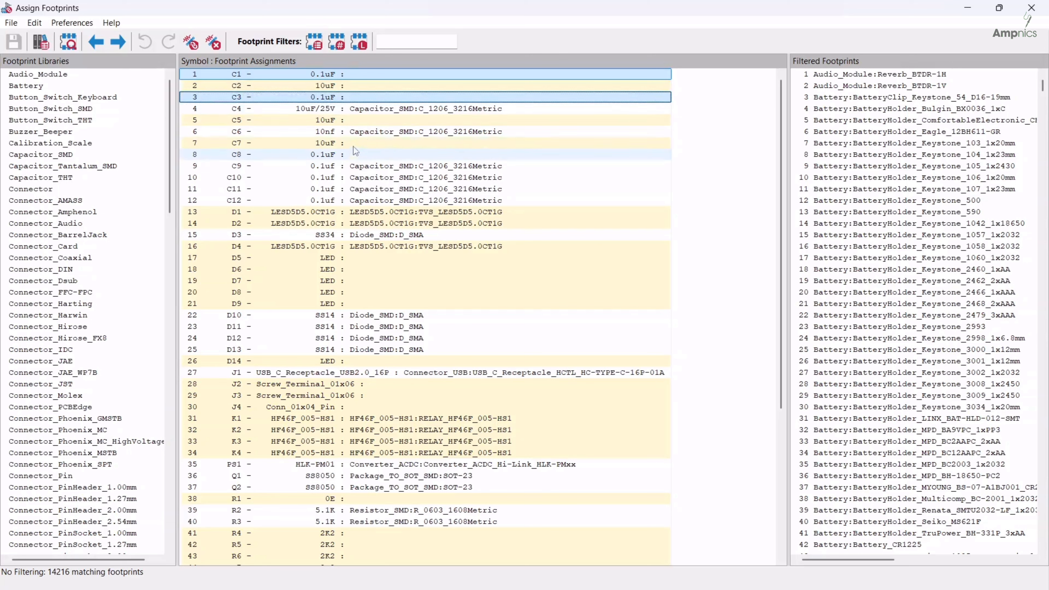
pyautogui.keyDown('ctrl'); pyautogui.click(335, 157); pyautogui.keyUp('ctrl')
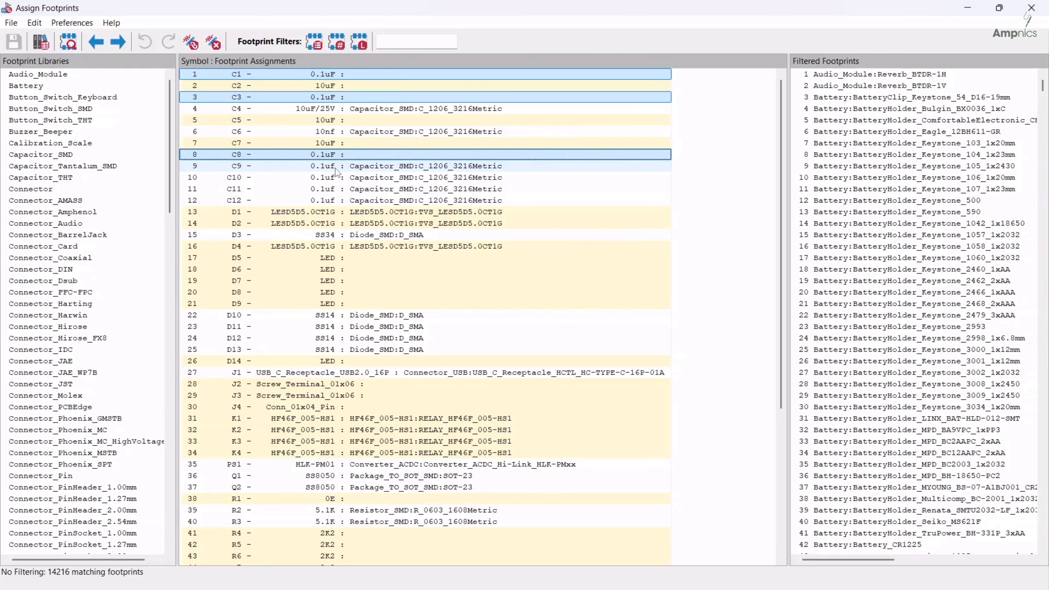
pyautogui.keyDown('ctrl'); pyautogui.click(335, 168); pyautogui.keyUp('ctrl')
pyautogui.keyDown('ctrl'); pyautogui.click(335, 179); pyautogui.keyUp('ctrl')
pyautogui.keyDown('ctrl'); pyautogui.click(334, 190); pyautogui.keyUp('ctrl')
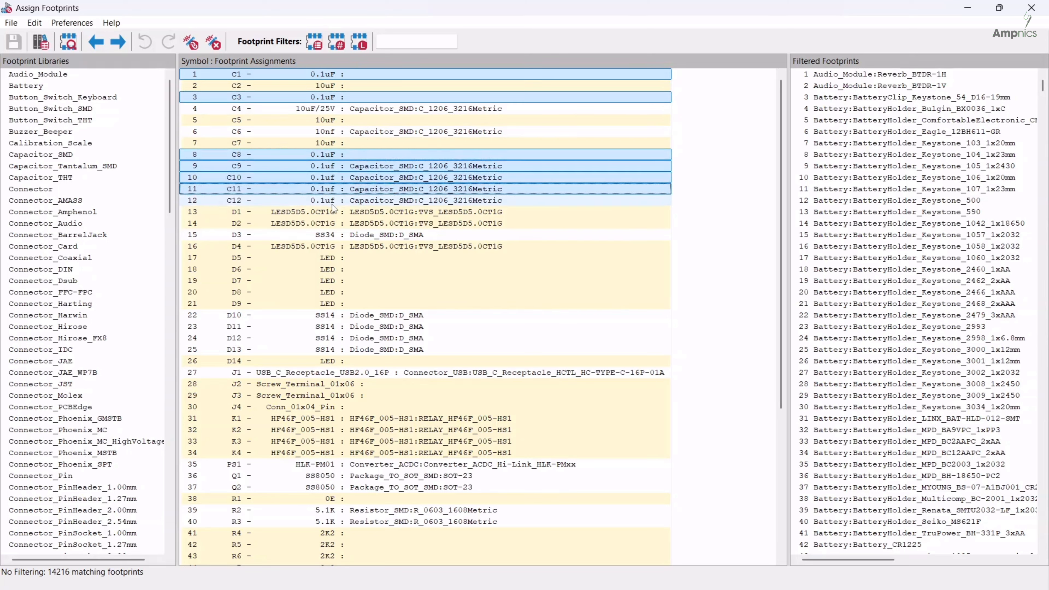
pyautogui.keyDown('ctrl'); pyautogui.click(332, 204); pyautogui.keyUp('ctrl')
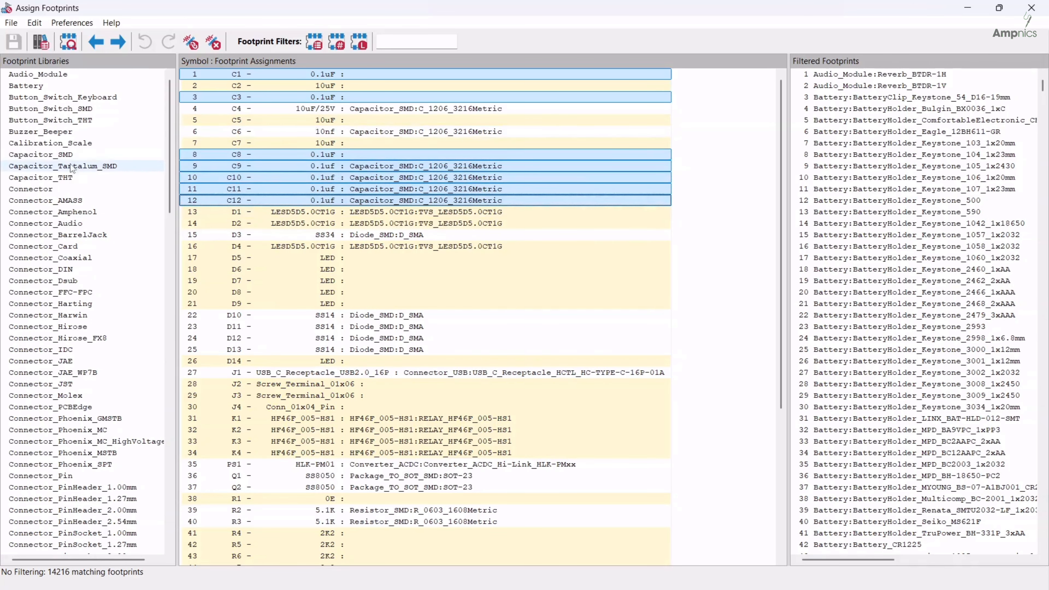
pyautogui.click(69, 155)
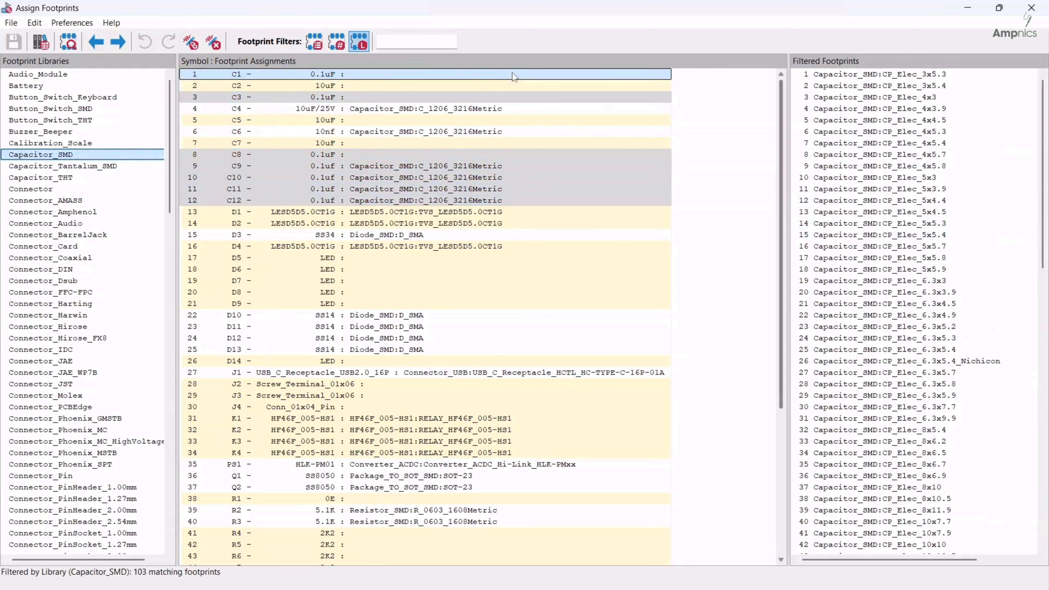
pyautogui.click(336, 43)
pyautogui.click(315, 43)
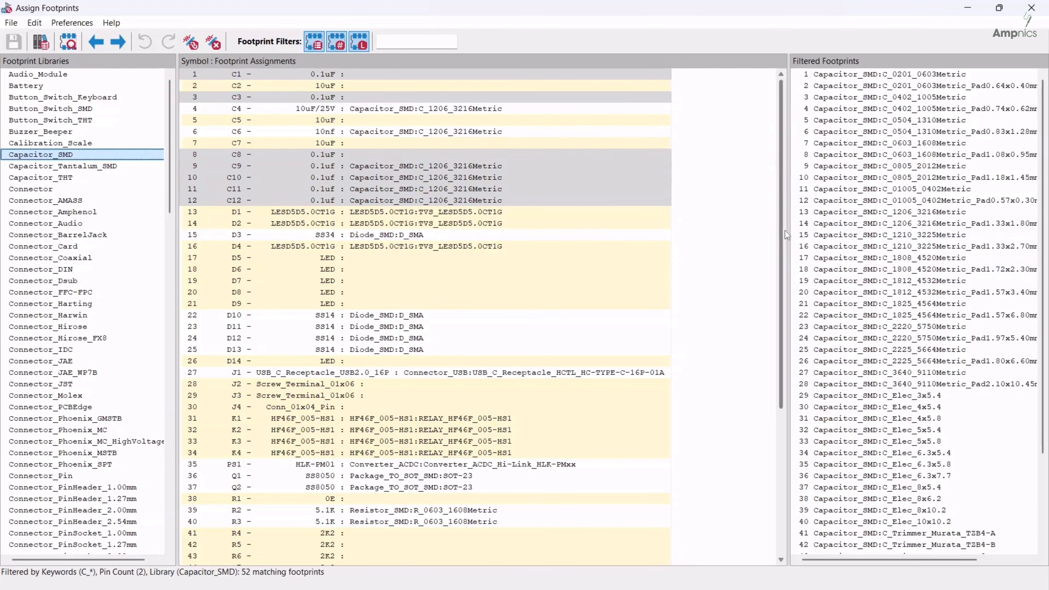
pyautogui.moveTo(782, 231); pyautogui.dragTo(677, 231)
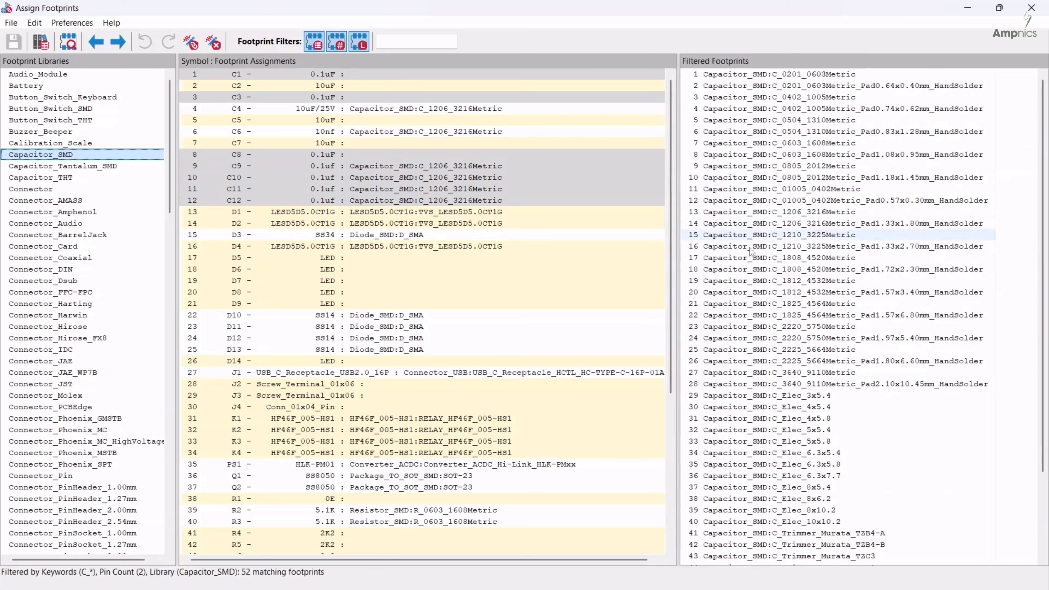
pyautogui.doubleClick(789, 142)
# Assign the Capacitor_SMD C_1206_3216Metric footprint to the 10uF capacitors C2, C4, C5 and C7
pyautogui.click(296, 85)
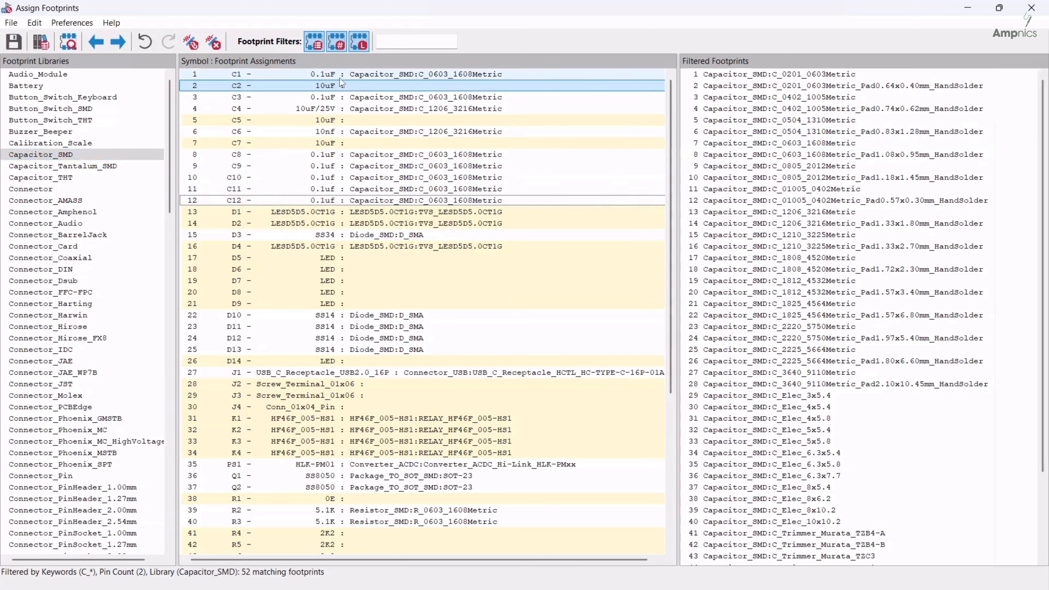
pyautogui.click(331, 87)
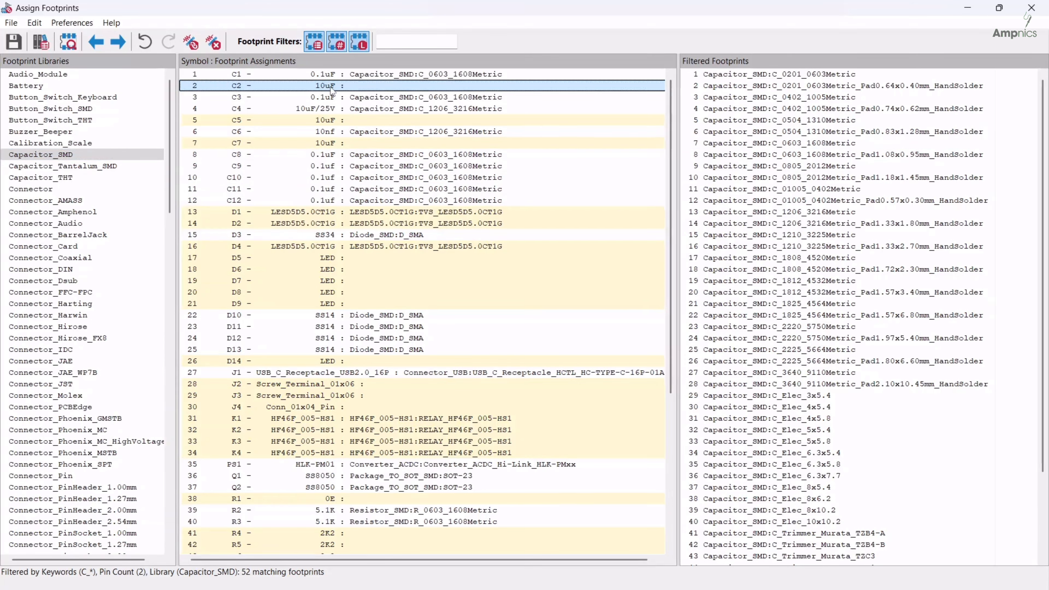
pyautogui.keyDown('ctrl'); pyautogui.click(324, 120); pyautogui.keyUp('ctrl')
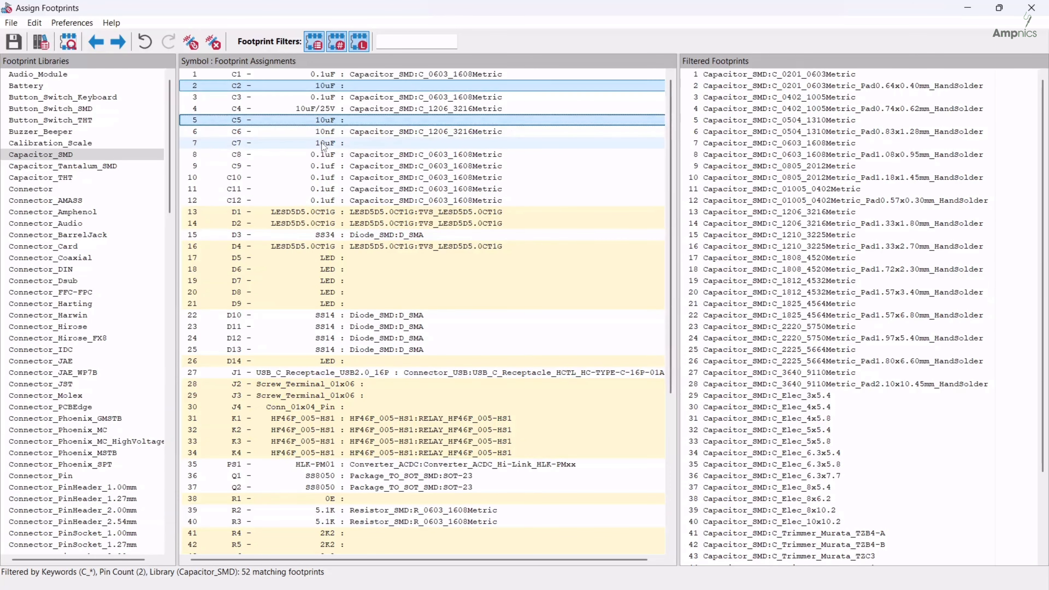
pyautogui.keyDown('ctrl'); pyautogui.click(323, 143); pyautogui.keyUp('ctrl')
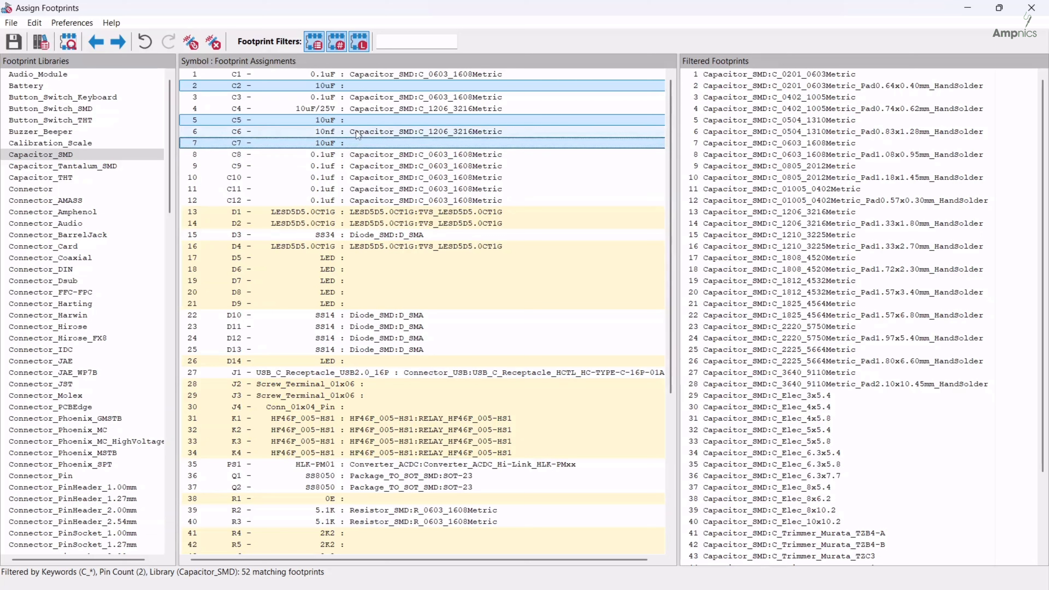
pyautogui.keyDown('ctrl'); pyautogui.click(356, 111); pyautogui.keyUp('ctrl')
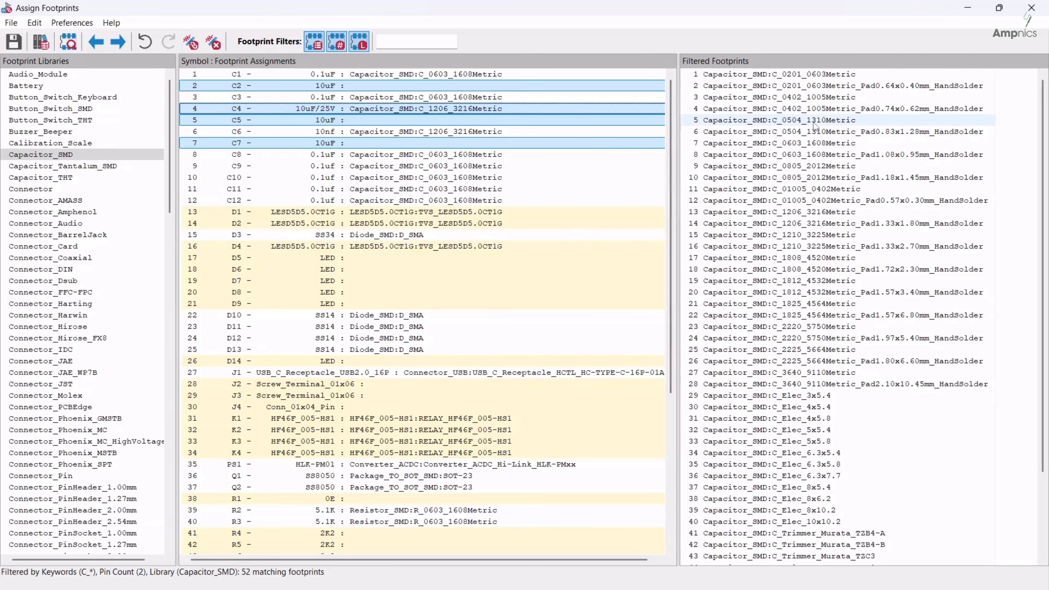
pyautogui.doubleClick(790, 214)
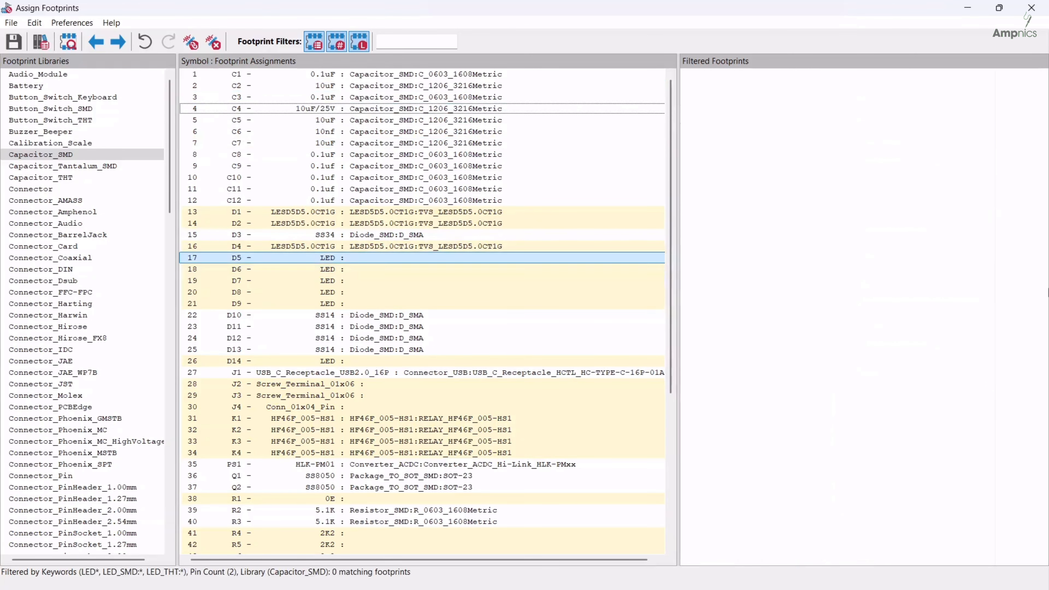
# Assign the LED_0603_1608Metric footprint from the LED_SMD library to LEDs D5–D9 and D14
pyautogui.click(258, 262)
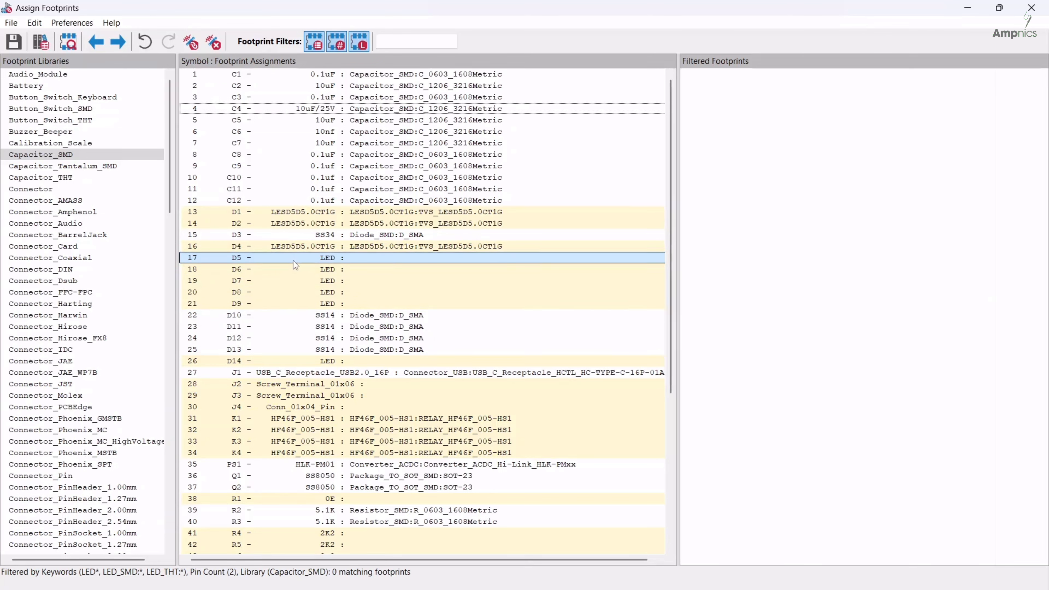
pyautogui.keyDown('shift'); pyautogui.click(272, 305); pyautogui.keyUp('shift')
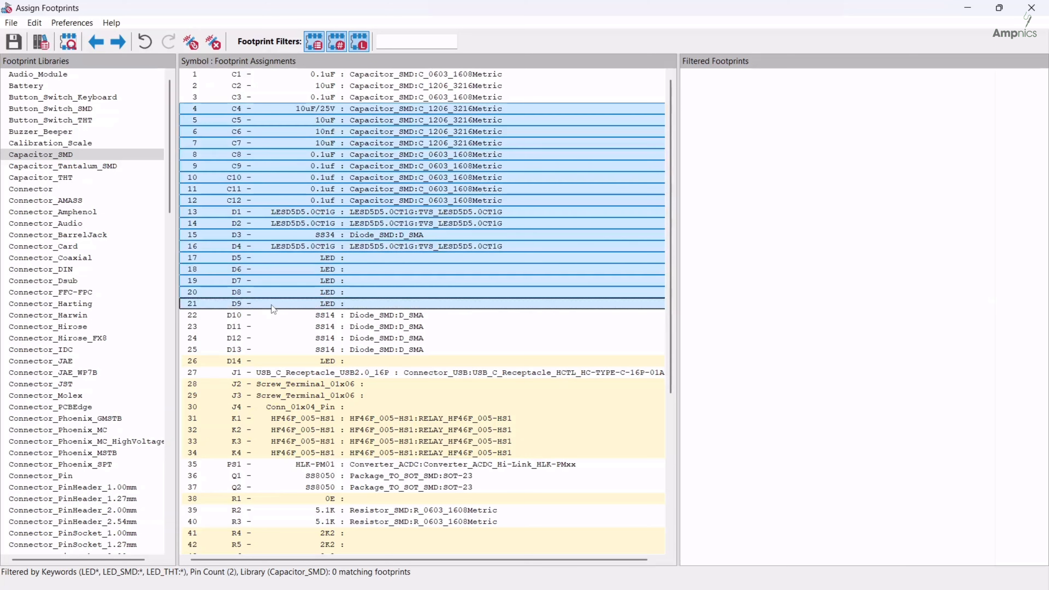
pyautogui.click(273, 261)
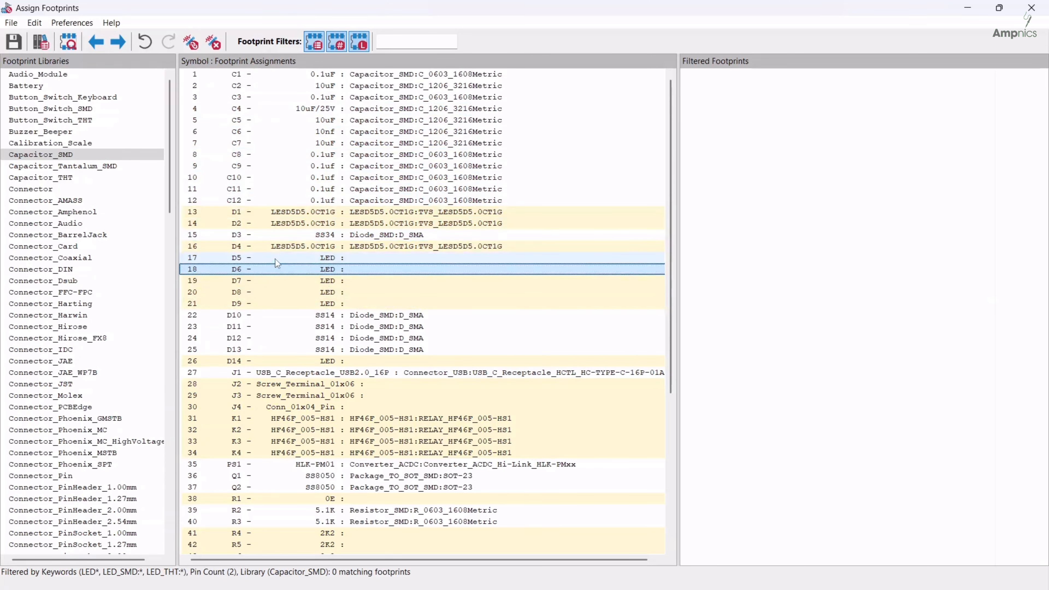
pyautogui.keyDown('shift'); pyautogui.click(273, 305); pyautogui.keyUp('shift')
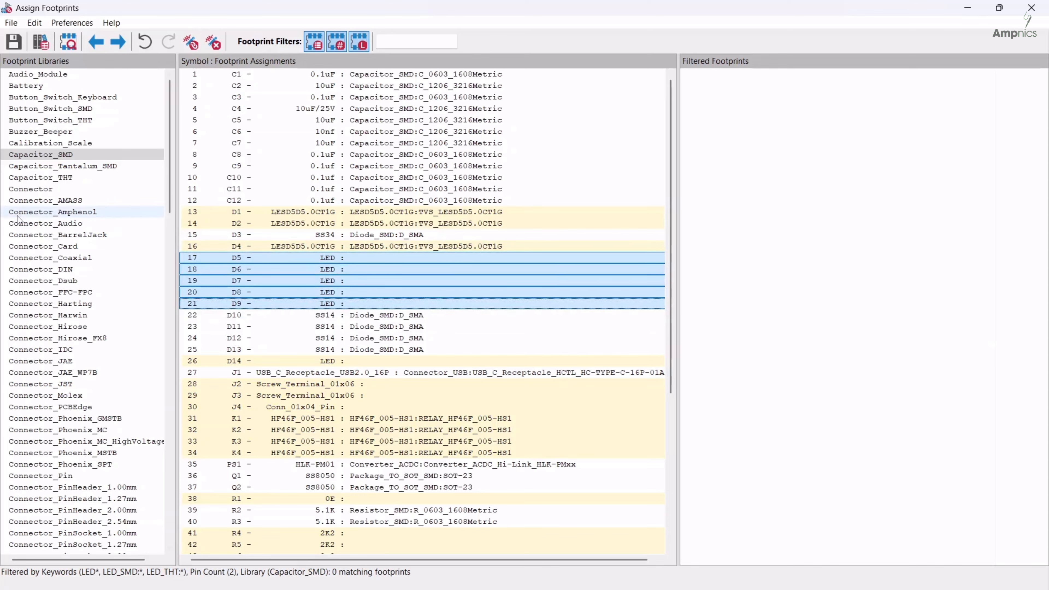
pyautogui.scroll(-20, 18, 219)
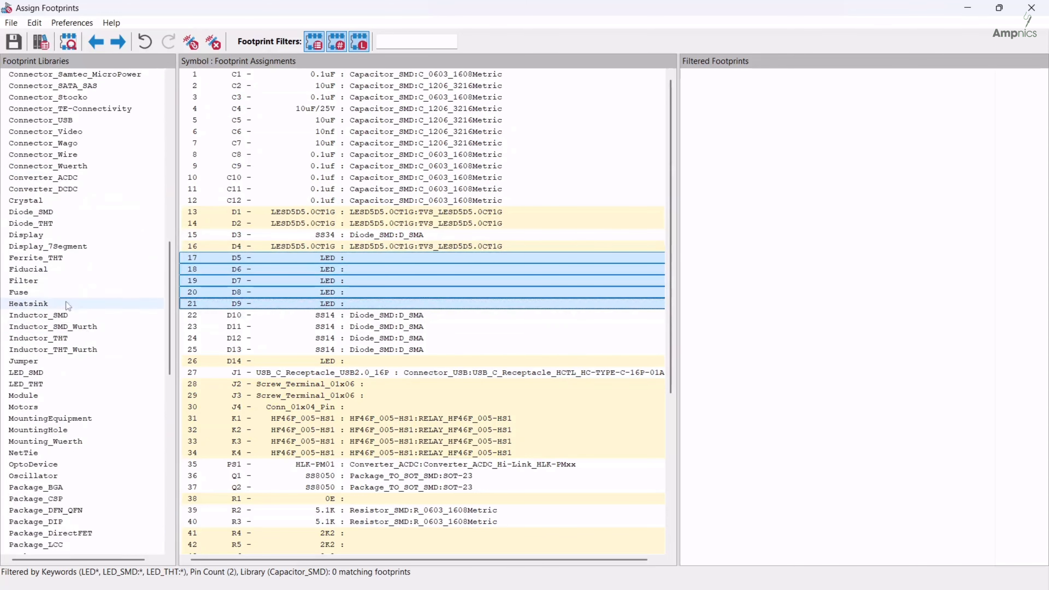
pyautogui.scroll(-14, 72, 326)
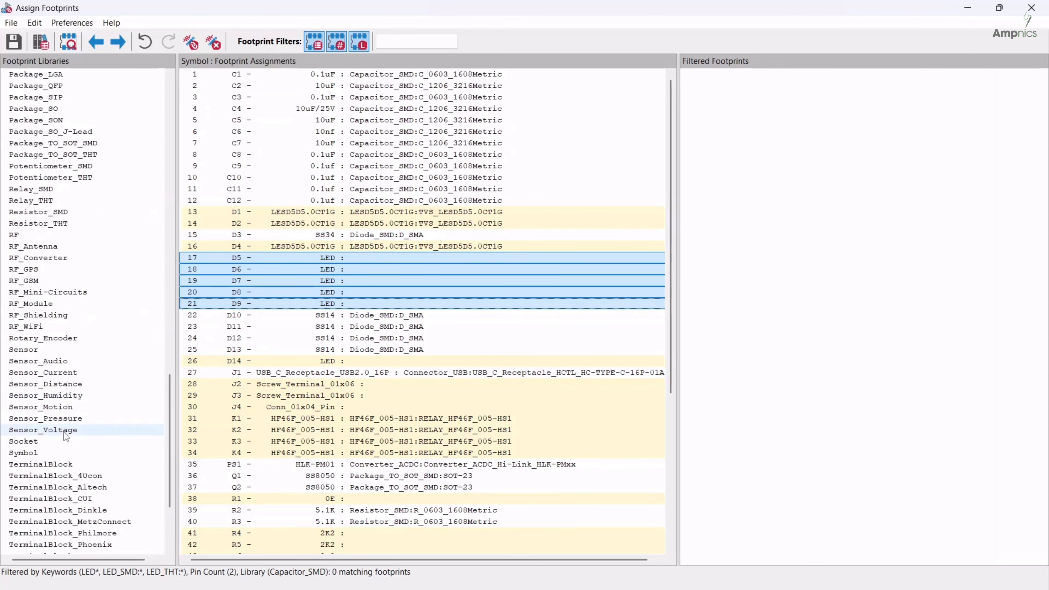
pyautogui.scroll(-4, 63, 432)
pyautogui.scroll(11, 45, 372)
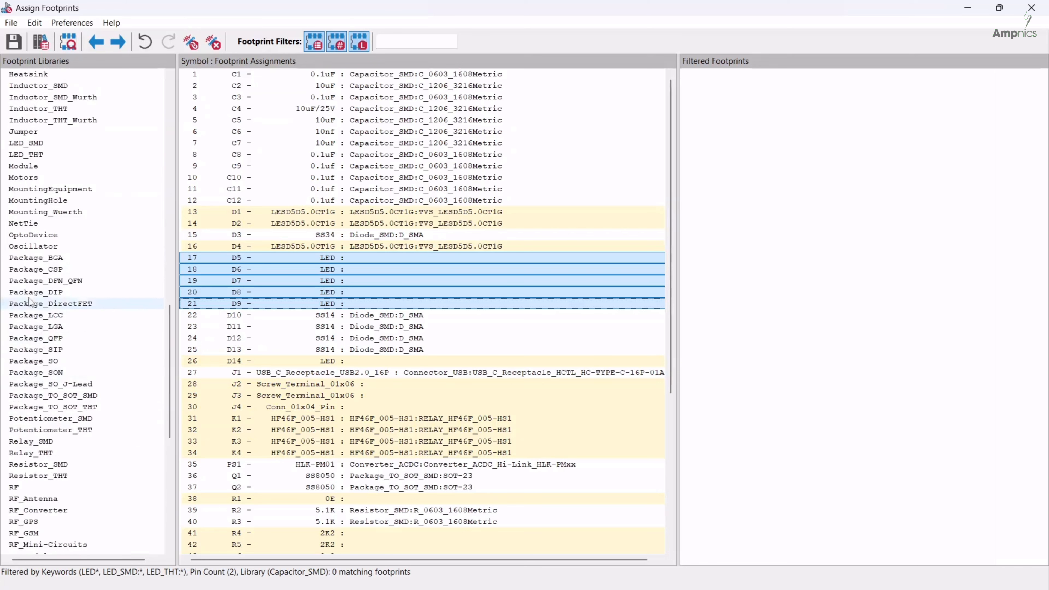
pyautogui.click(26, 142)
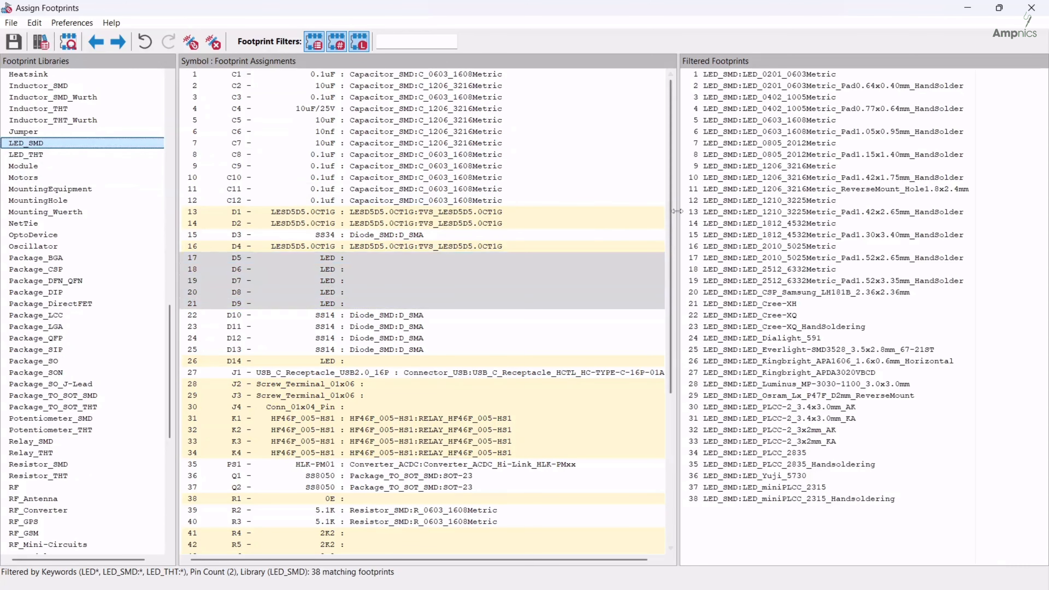
pyautogui.doubleClick(773, 121)
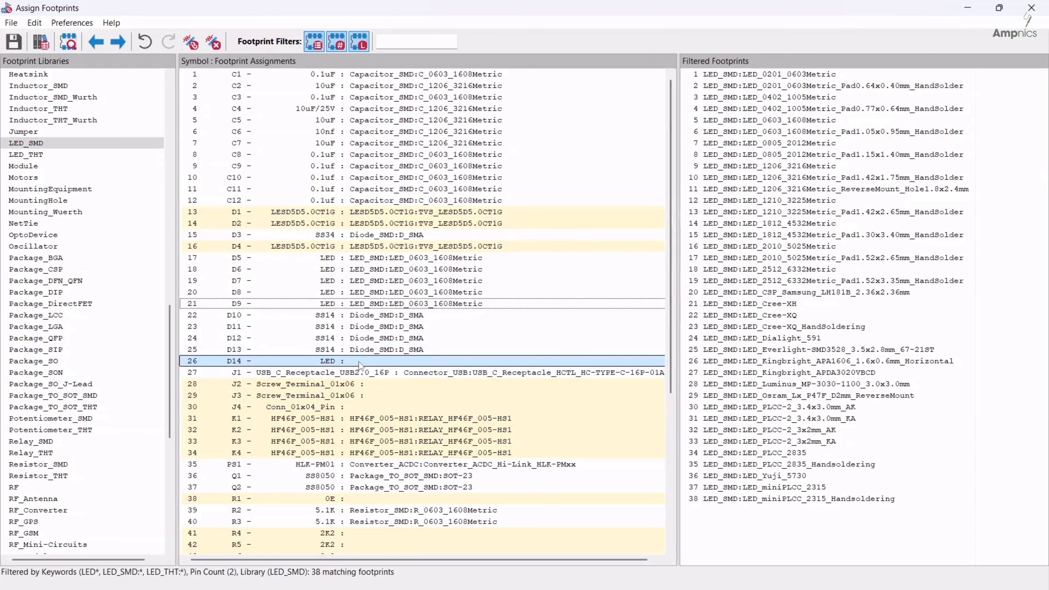
pyautogui.doubleClick(800, 121)
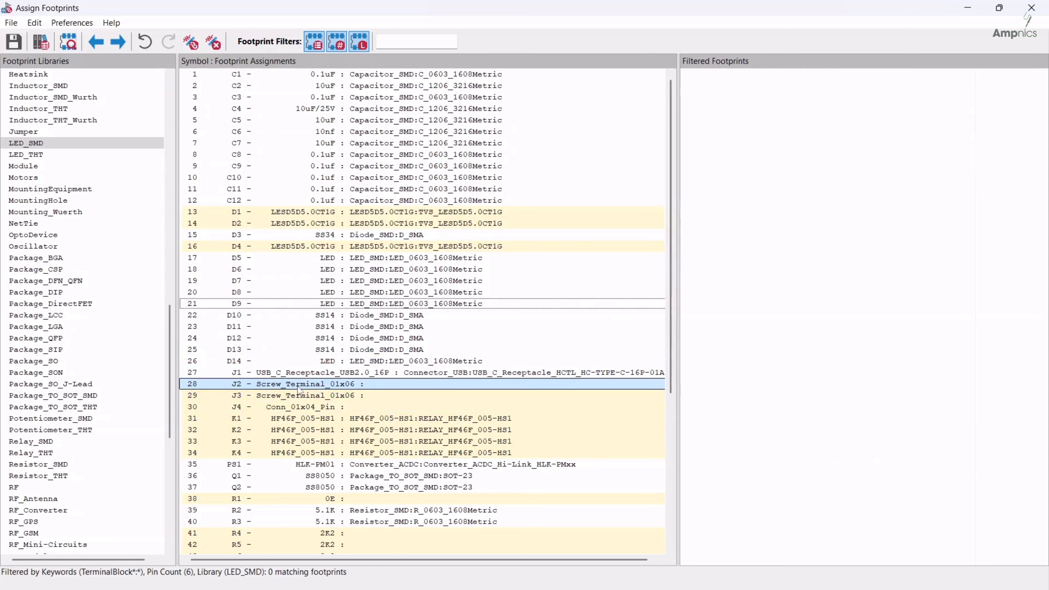
# Assign the TerminalBlock_bornier-6_P5.08mm footprint from the TerminalBlock library to the six-way screw terminals J2 and J3
pyautogui.click(311, 385)
pyautogui.keyDown('shift'); pyautogui.click(312, 396); pyautogui.keyUp('shift')
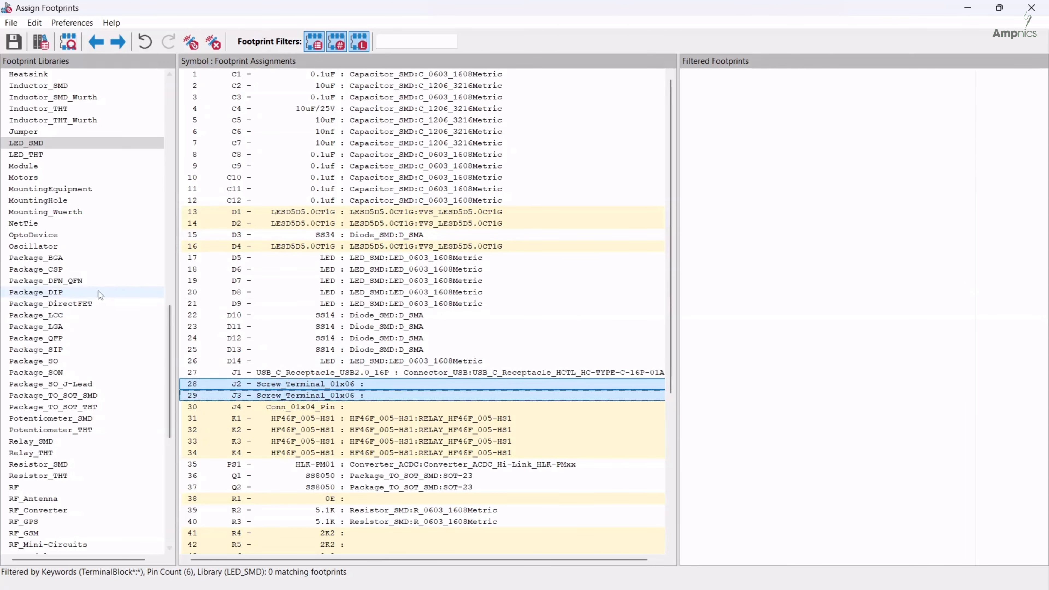
pyautogui.scroll(-3, 100, 295)
pyautogui.scroll(-1, 425, 297)
pyautogui.scroll(-5, 106, 327)
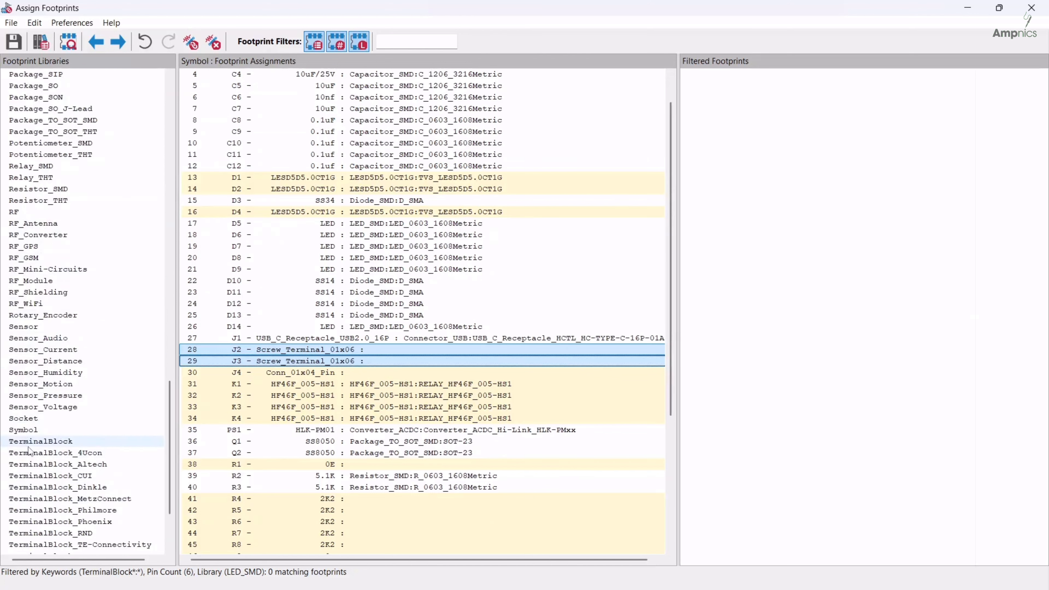
pyautogui.click(41, 441)
pyautogui.click(793, 98)
pyautogui.doubleClick(794, 98)
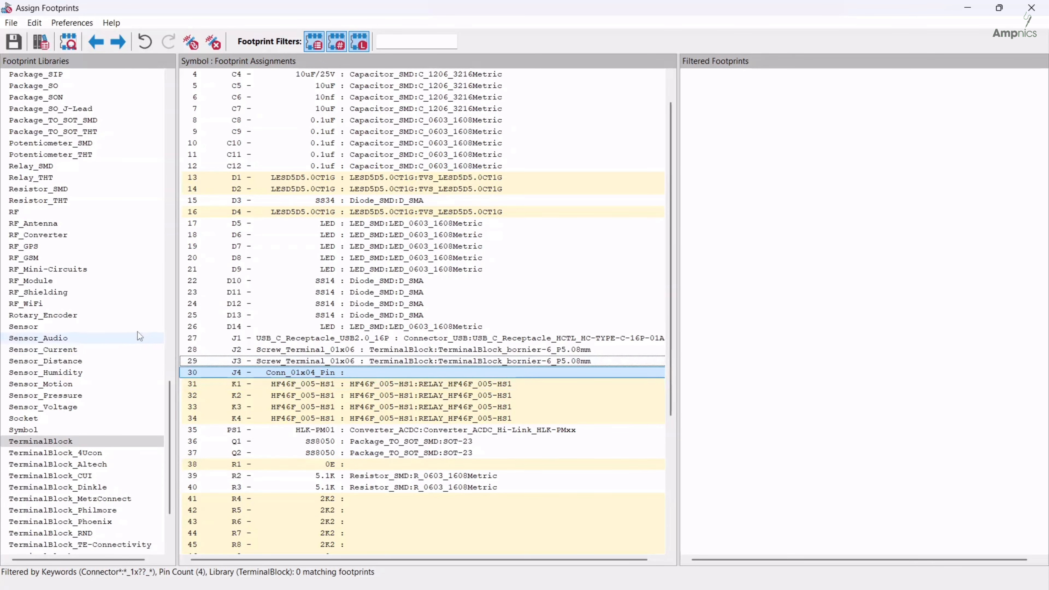
# Browse the footprint libraries for the four-pin connector J4 and examine its supply, SCL and SDA connections in the schematic
pyautogui.scroll(5, 36, 275)
pyautogui.scroll(5, 36, 275)
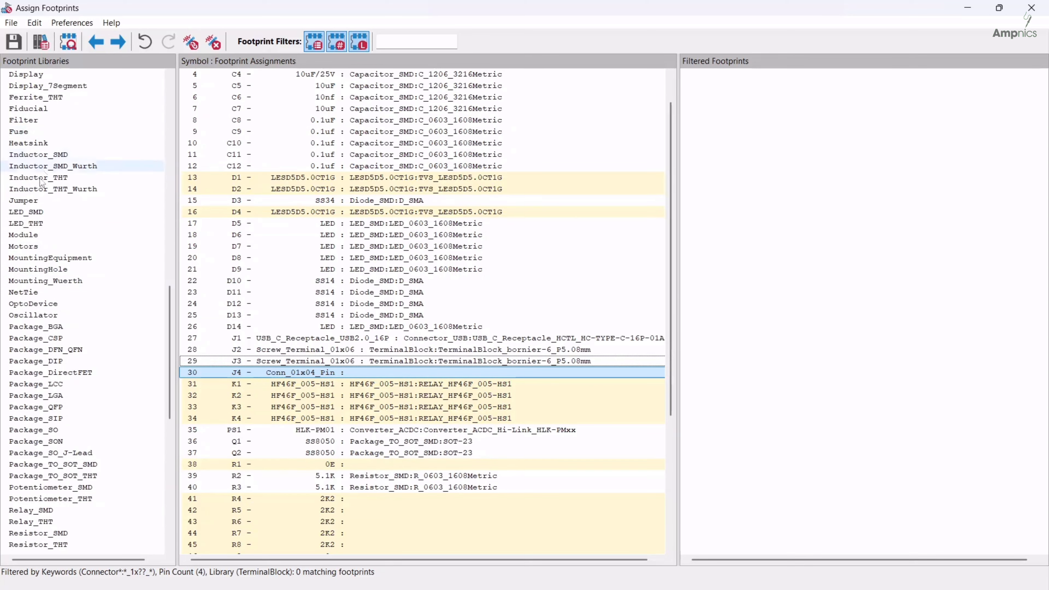
pyautogui.scroll(2, 124, 291)
pyautogui.scroll(-4, 46, 376)
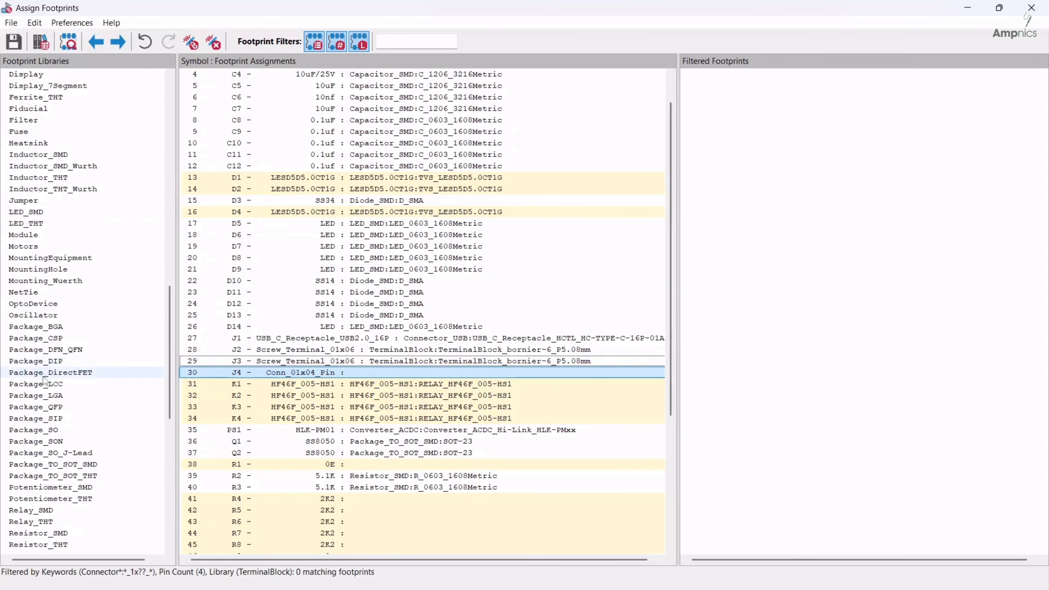
pyautogui.scroll(-2, 47, 374)
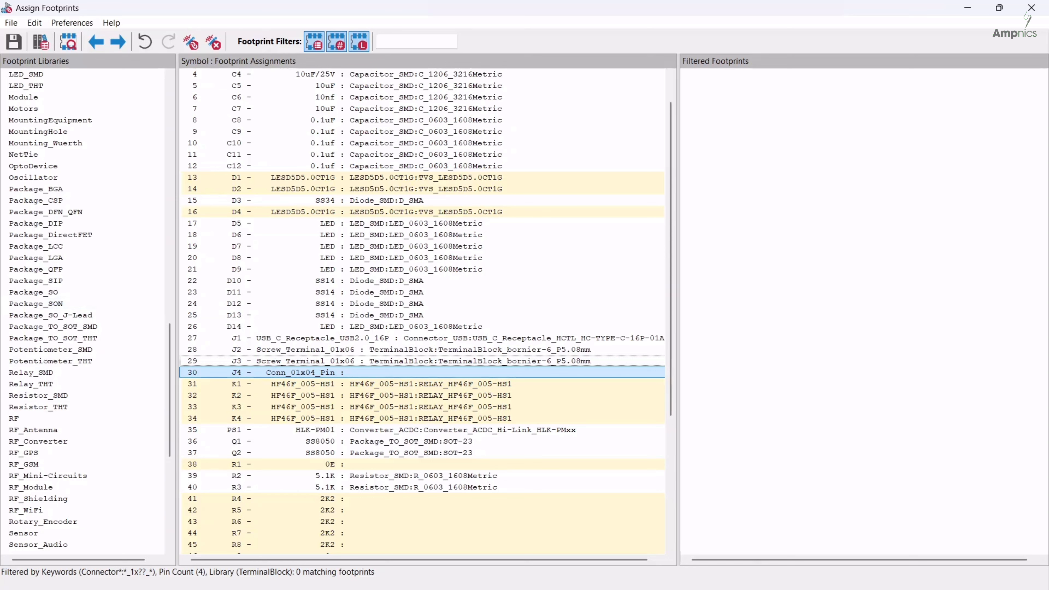
pyautogui.moveTo(735, 589)
pyautogui.click(773, 583)
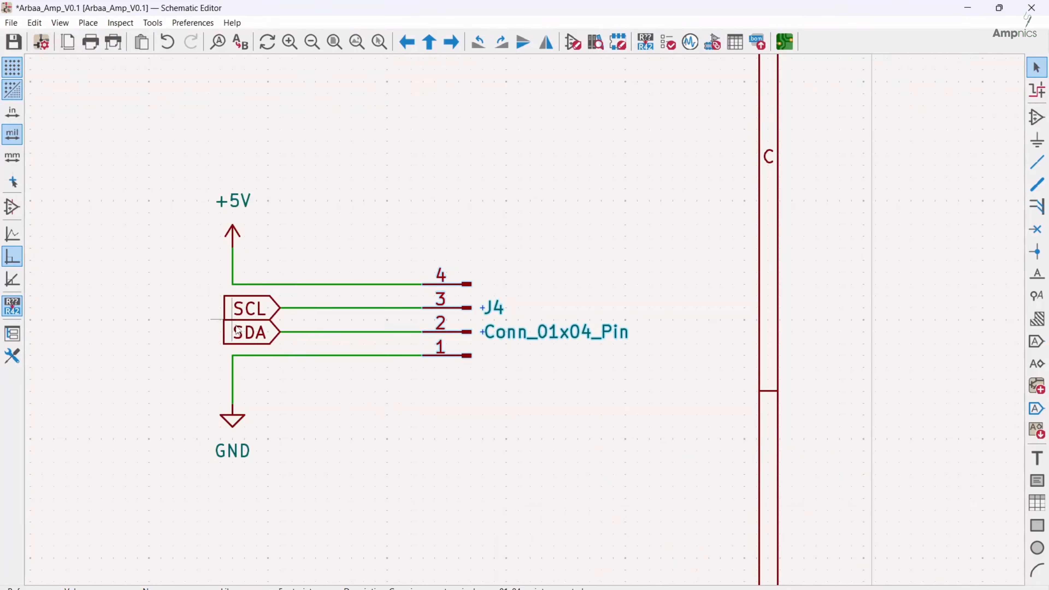
pyautogui.scroll(-3, 525, 356)
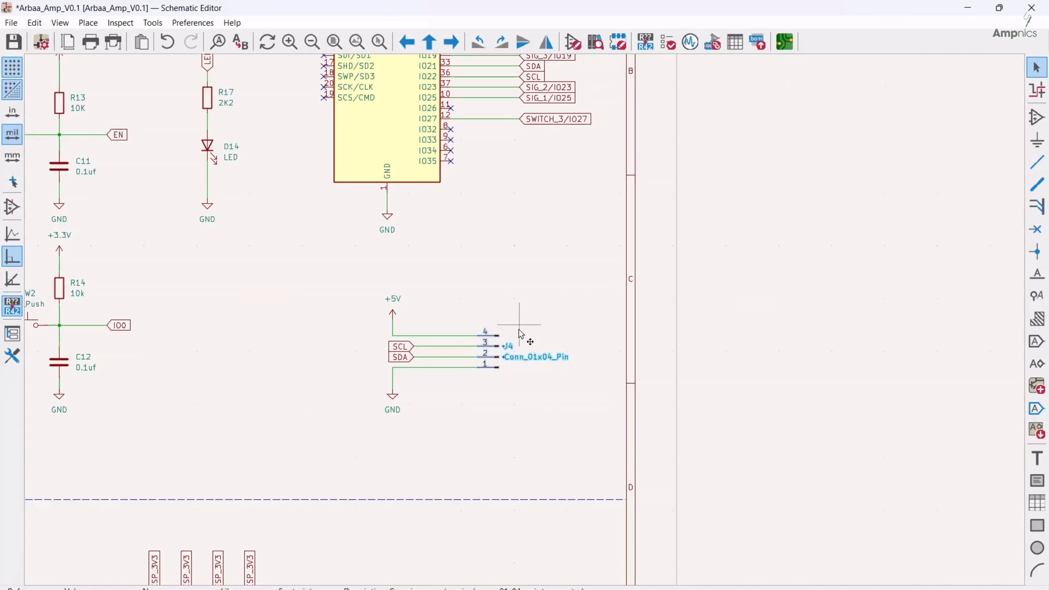
pyautogui.click(464, 402)
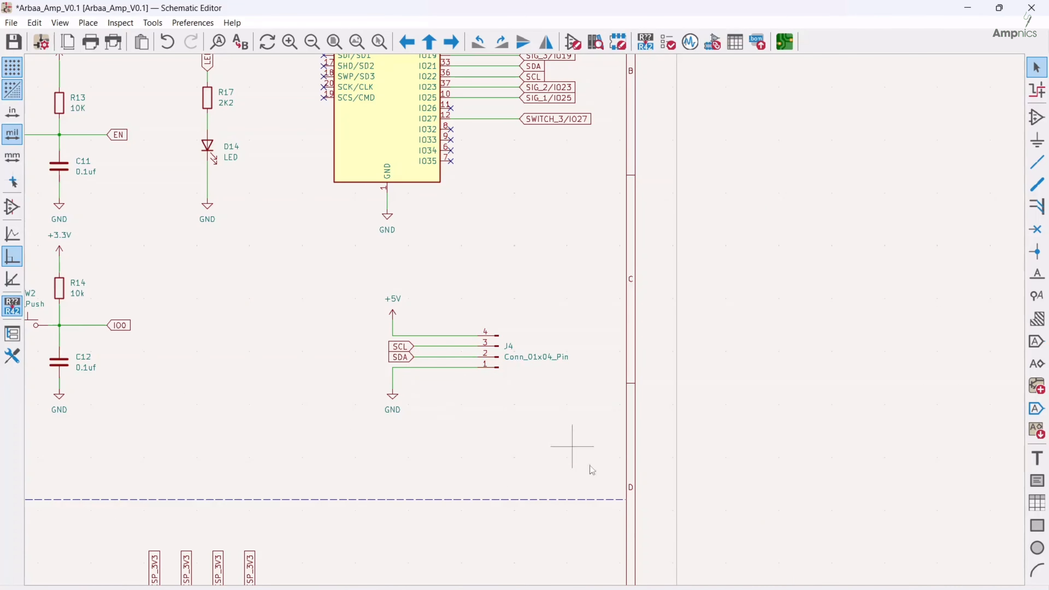
pyautogui.click(879, 550)
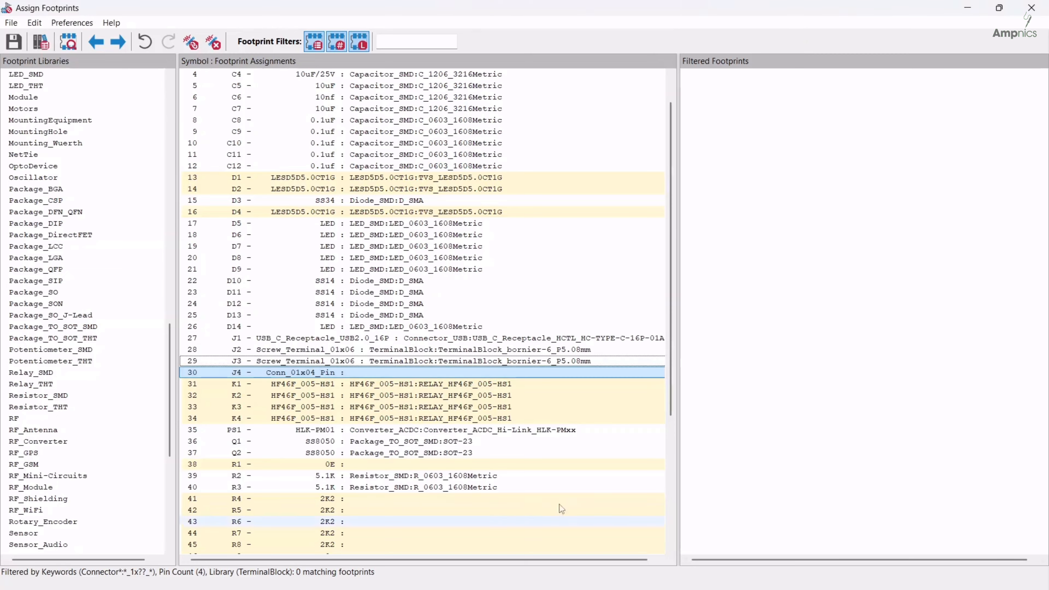
# Assign the PinHeader_1x04_P2.54mm_Vertical footprint from the Connector_PinHeader_2.54mm library to the four-pin connector J4
pyautogui.scroll(-7, 71, 224)
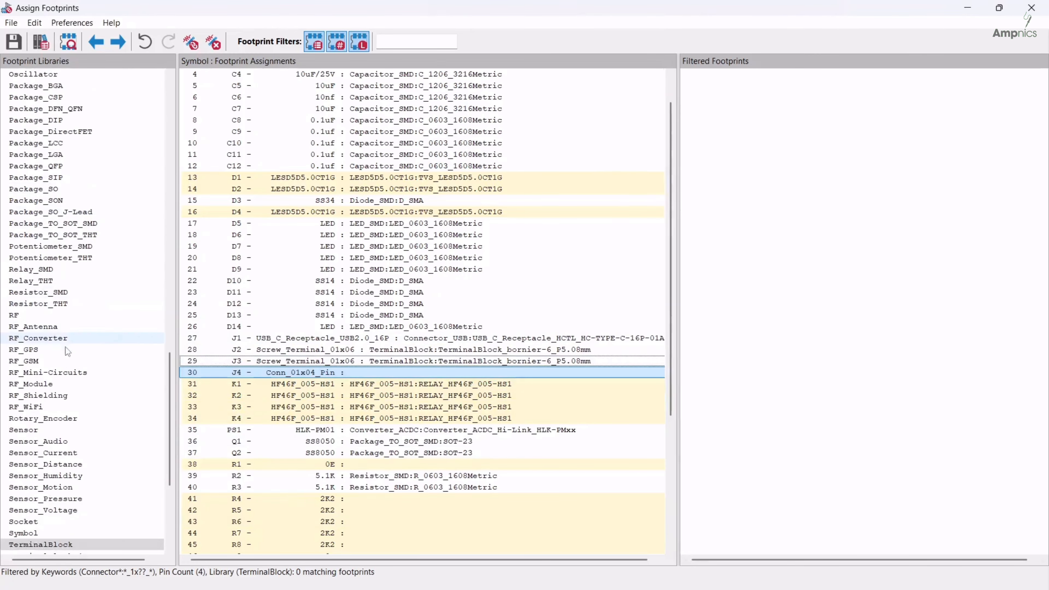
pyautogui.scroll(13, 61, 352)
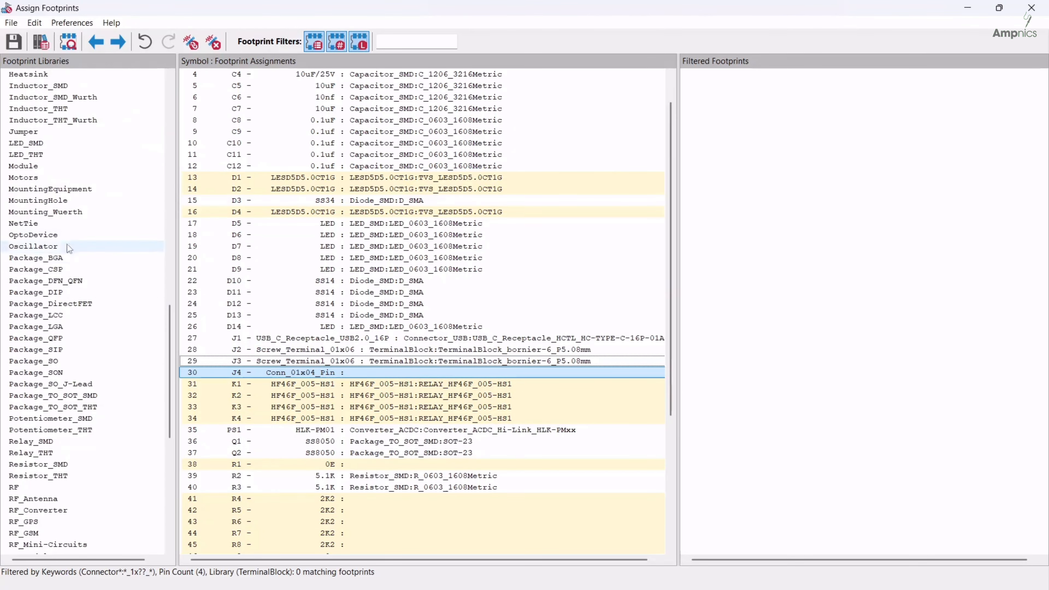
pyautogui.scroll(13, 67, 223)
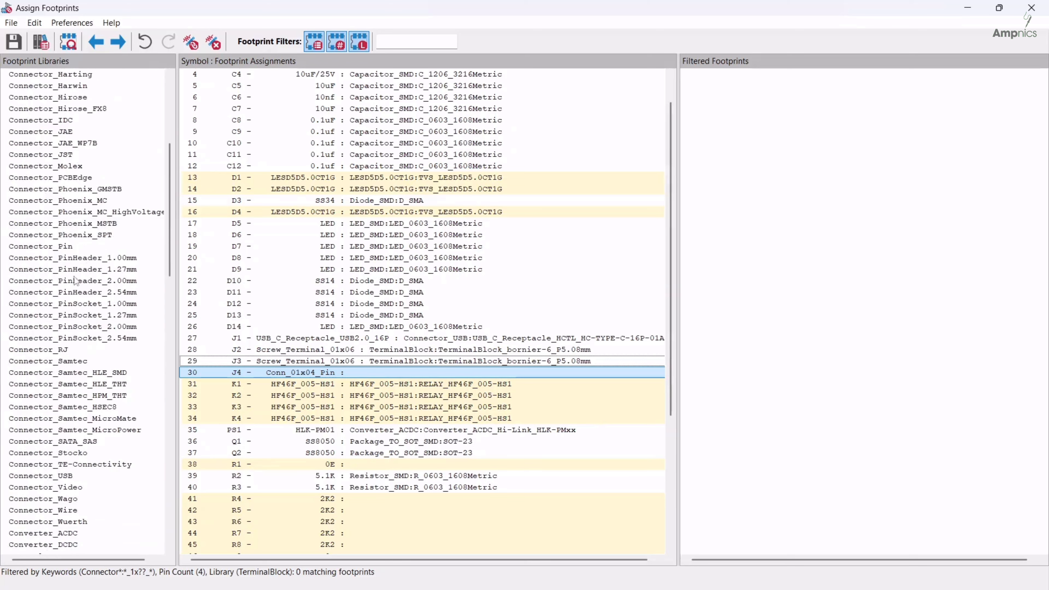
pyautogui.click(85, 293)
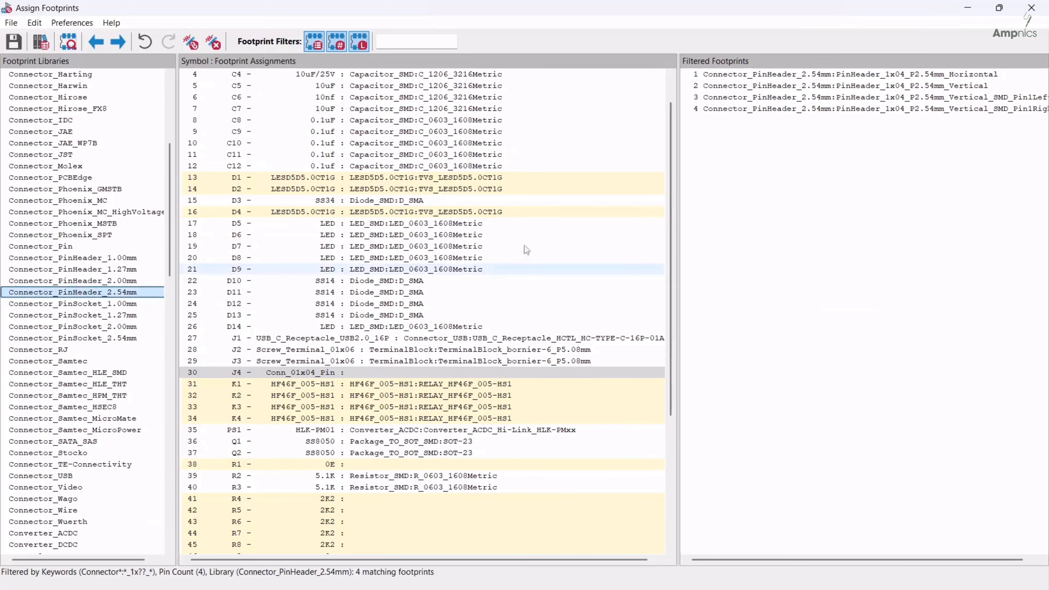
pyautogui.doubleClick(786, 86)
# Assign the R_0603_1608Metric footprint from the Resistor_SMD library to all resistors R1–R19
pyautogui.scroll(-1, 444, 483)
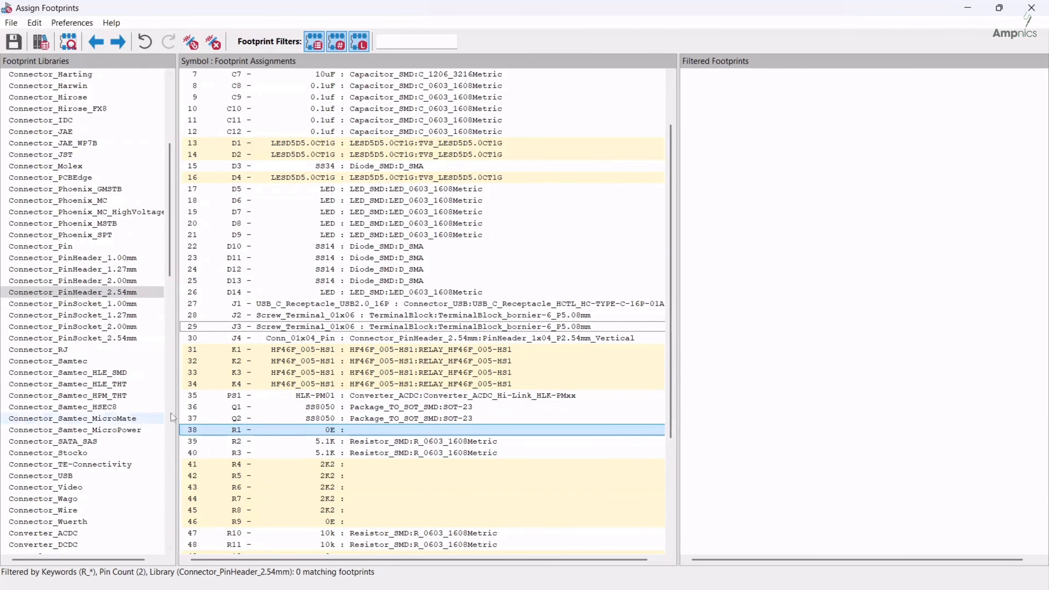
pyautogui.scroll(-3, 368, 400)
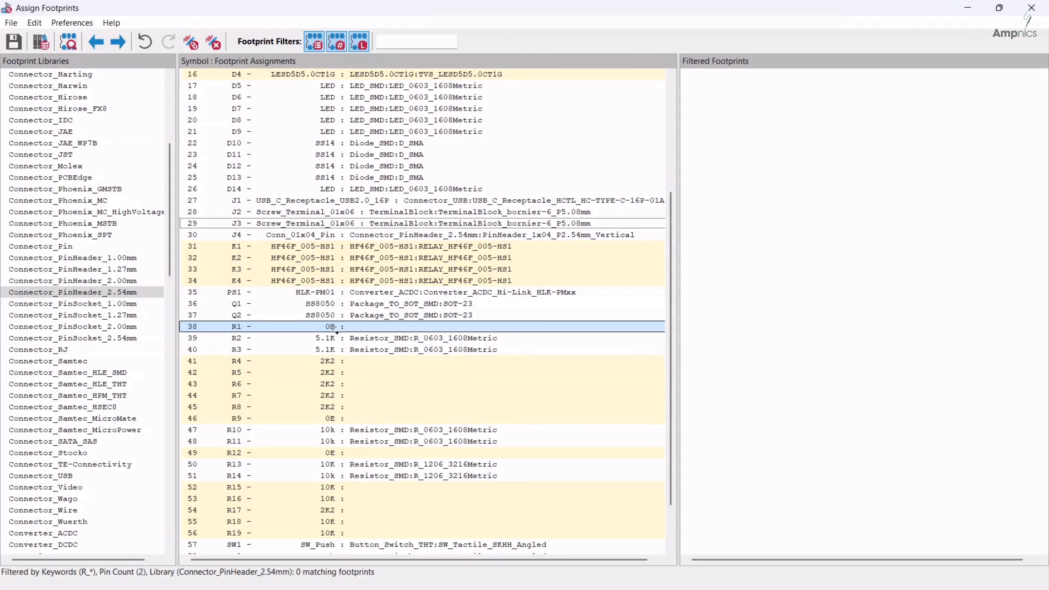
pyautogui.keyDown('shift'); pyautogui.click(324, 536); pyautogui.keyUp('shift')
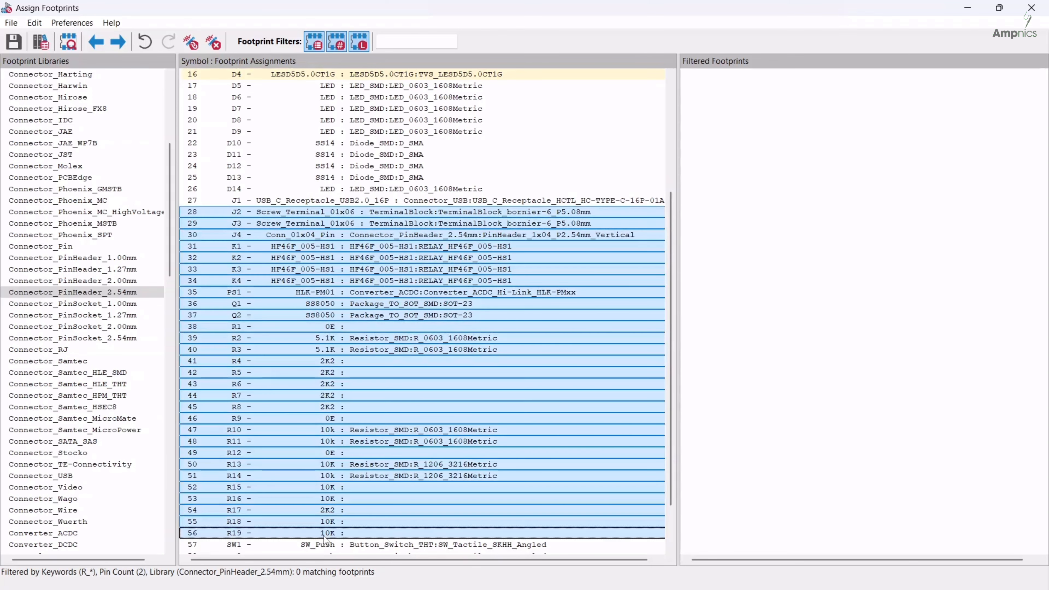
pyautogui.click(331, 326)
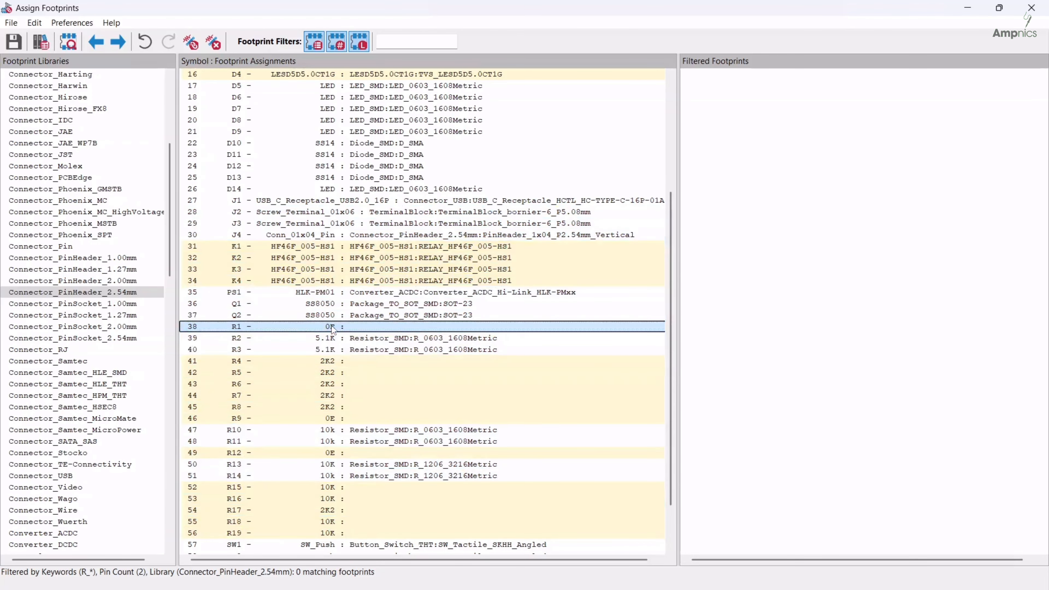
pyautogui.keyDown('shift'); pyautogui.click(317, 533); pyautogui.keyUp('shift')
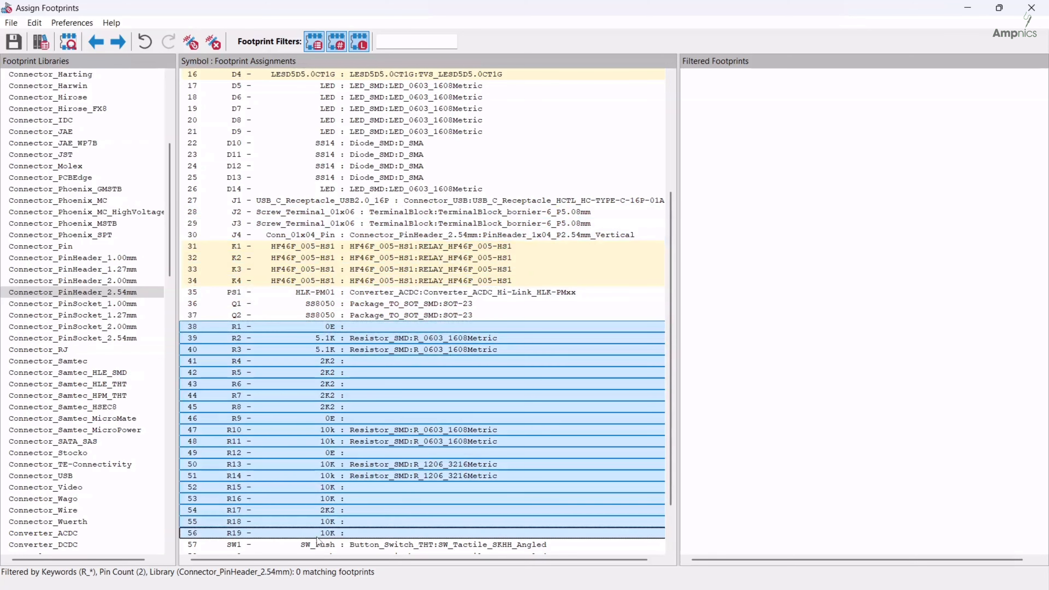
pyautogui.scroll(7, 42, 147)
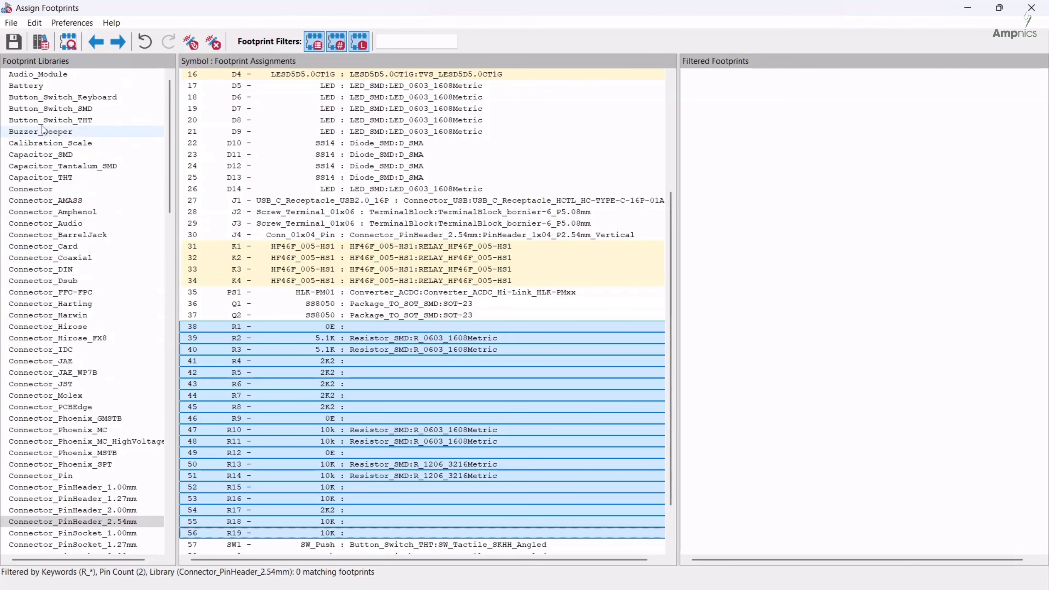
pyautogui.scroll(-3, 41, 289)
pyautogui.scroll(-4, 41, 414)
pyautogui.scroll(-3, 41, 413)
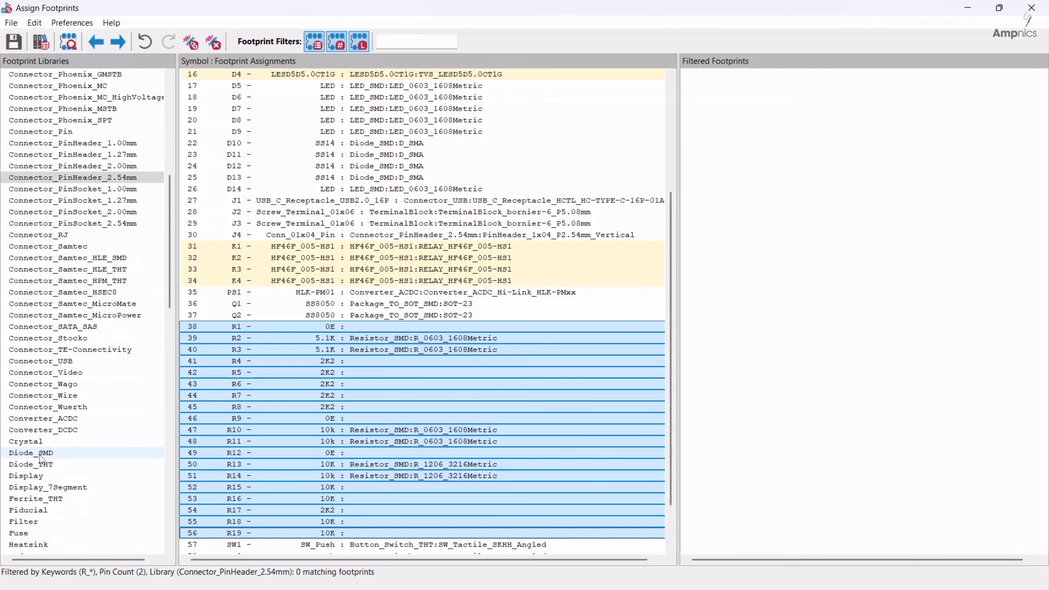
pyautogui.scroll(8, 30, 413)
pyautogui.scroll(2, 29, 412)
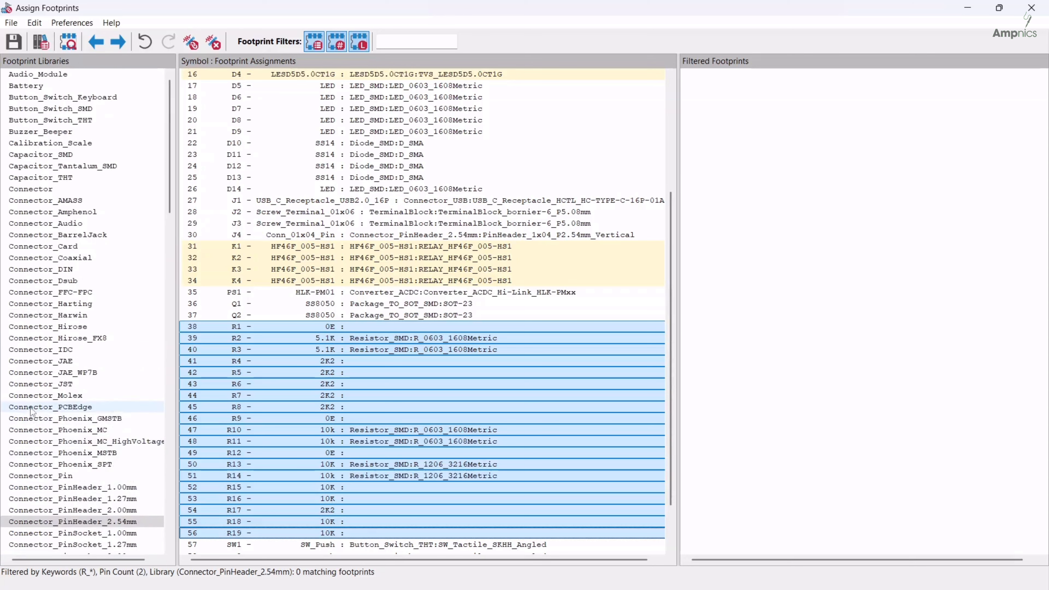
pyautogui.scroll(-15, 30, 410)
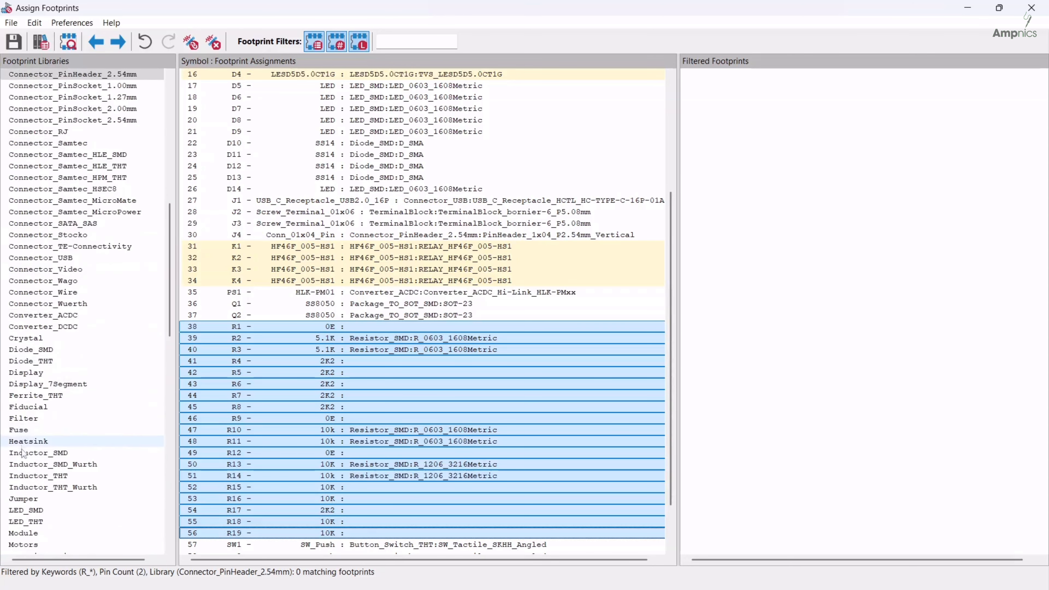
pyautogui.scroll(-11, 21, 497)
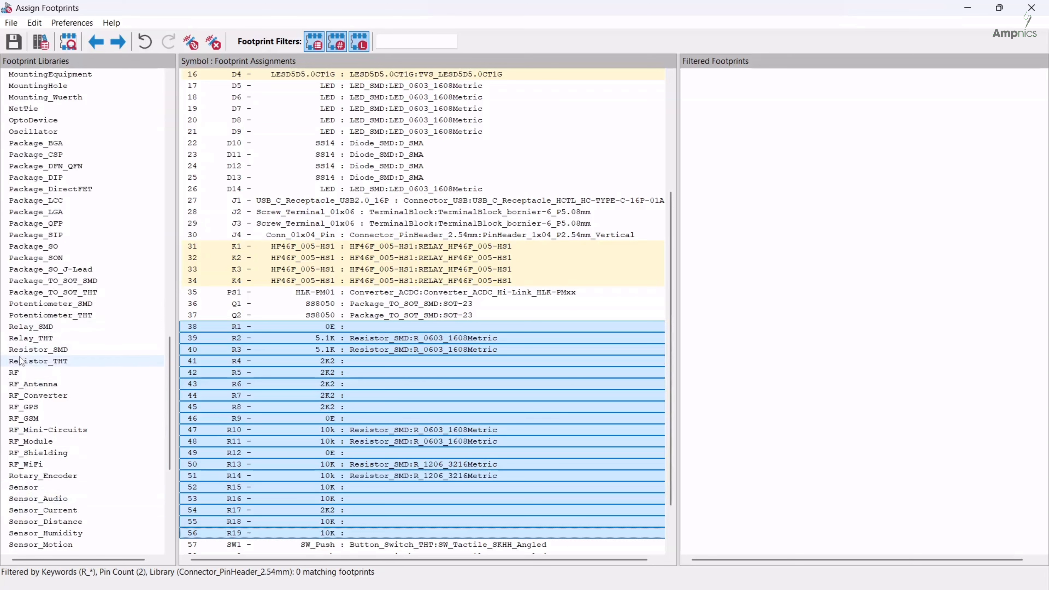
pyautogui.click(23, 351)
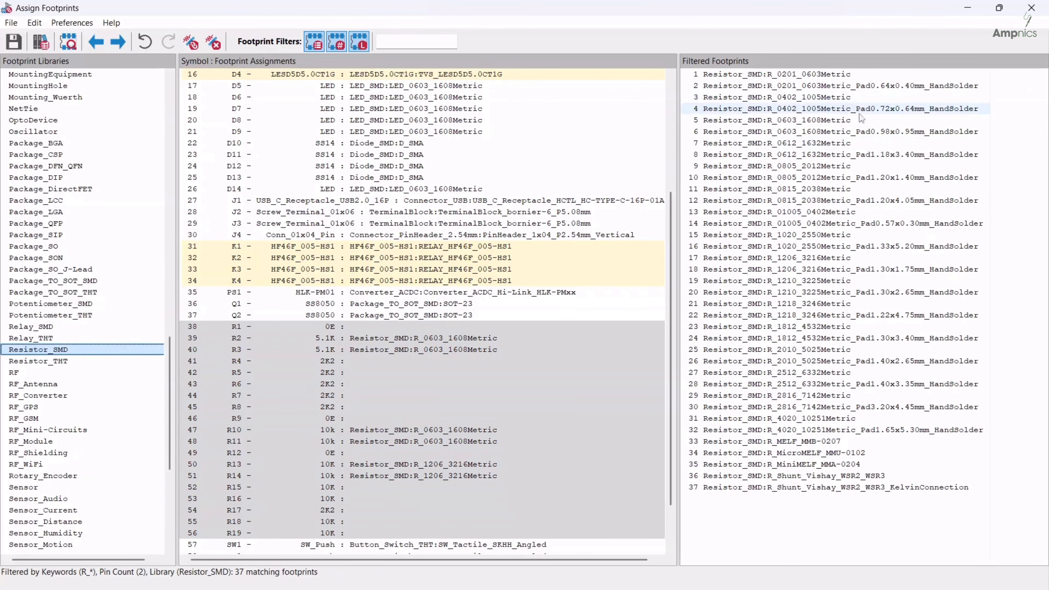
pyautogui.doubleClick(812, 120)
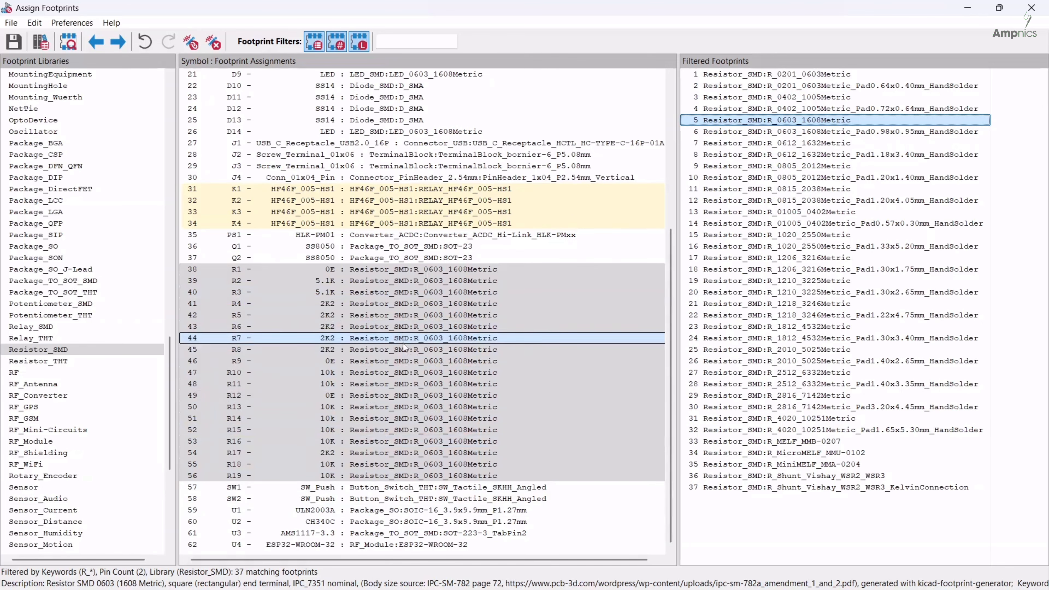
# Assign the TVS_LESD5D5.0CT1G footprint from the LESD5D5.0CT1G library to diodes D1, D2 and D4
pyautogui.scroll(7, 471, 410)
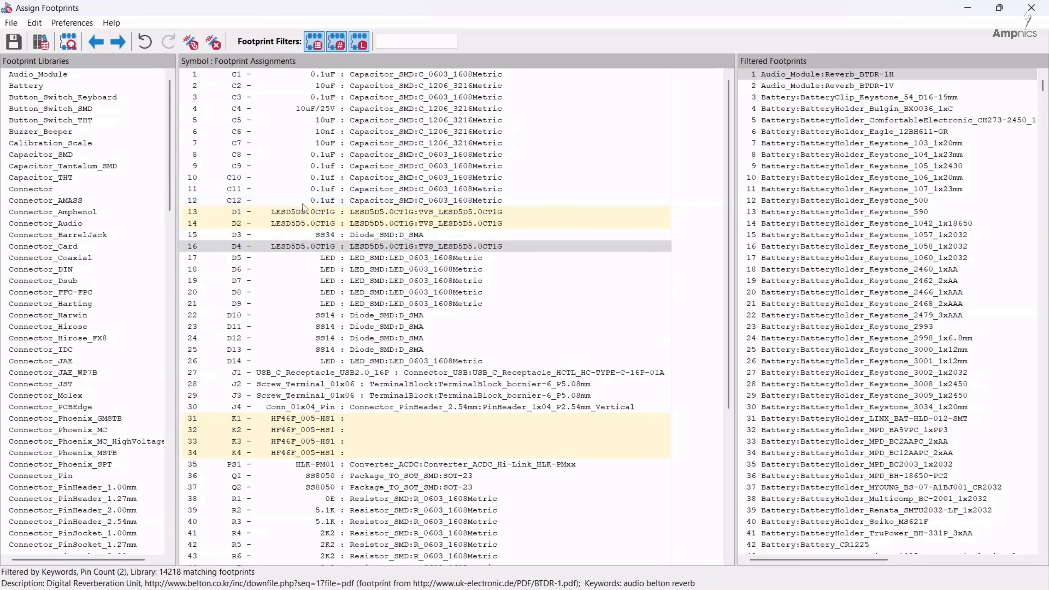
pyautogui.scroll(-18, 157, 167)
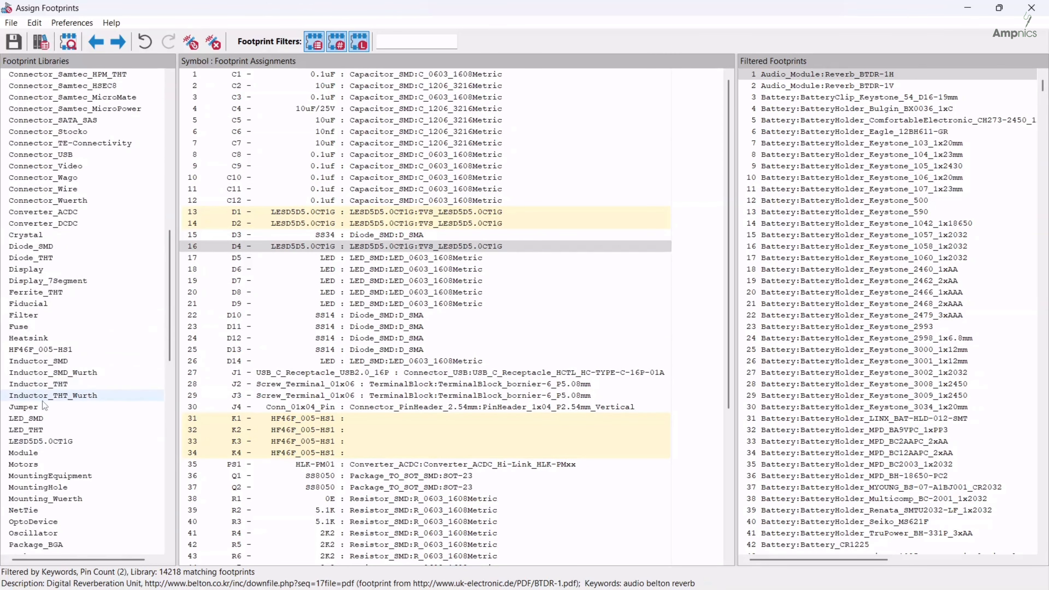
pyautogui.click(26, 442)
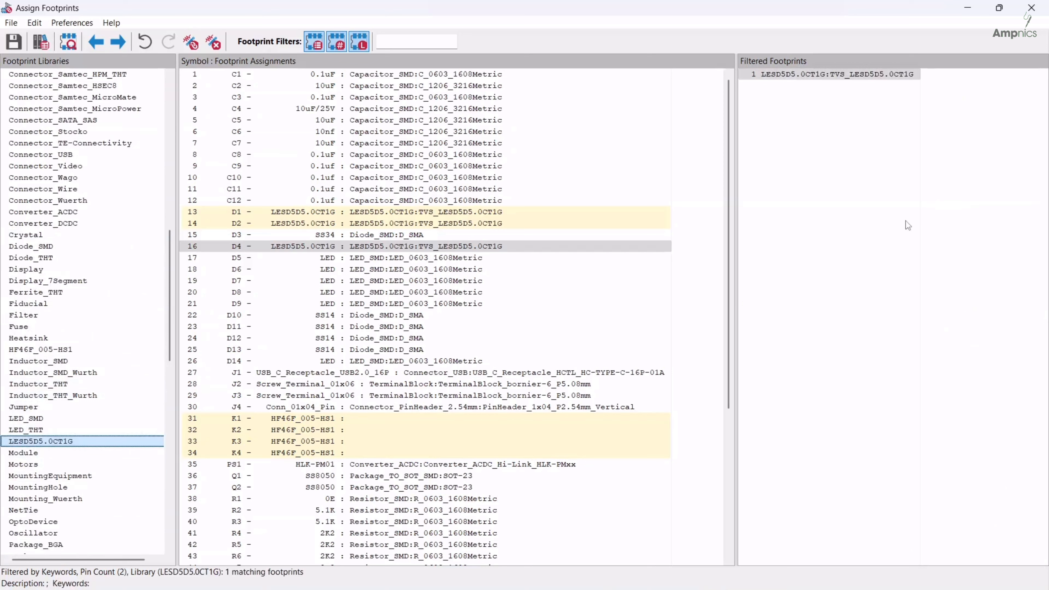
pyautogui.click(358, 215)
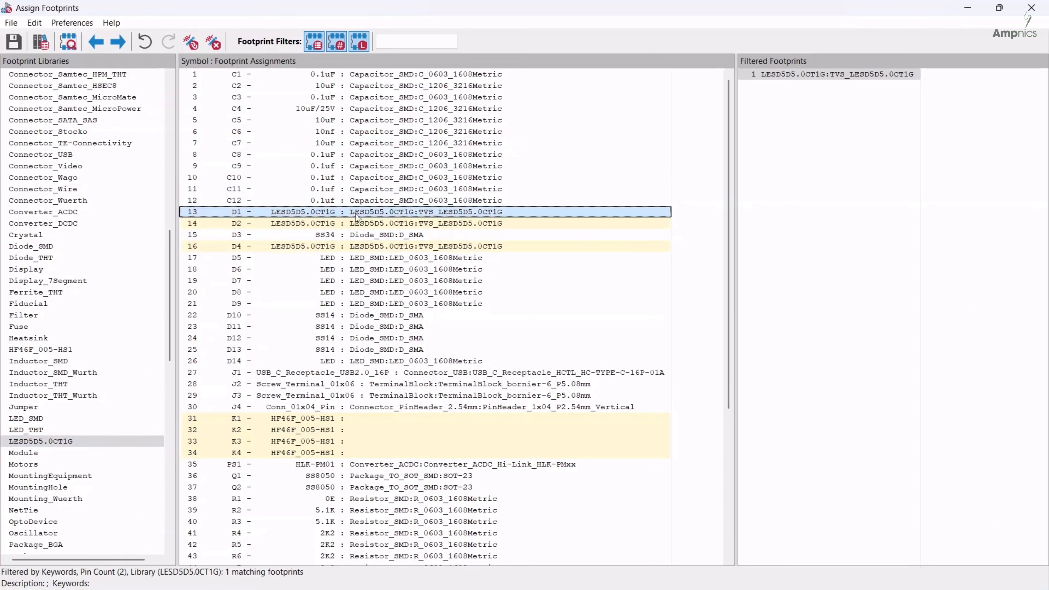
pyautogui.keyDown('shift'); pyautogui.click(352, 224); pyautogui.keyUp('shift')
pyautogui.keyDown('ctrl'); pyautogui.click(344, 247); pyautogui.keyUp('ctrl')
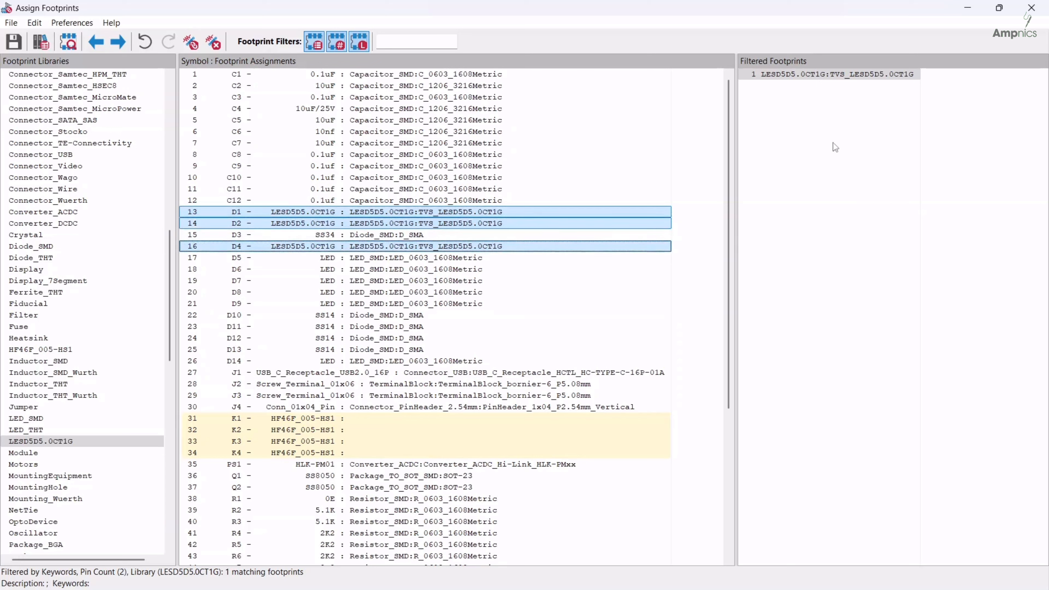
pyautogui.click(838, 75)
pyautogui.doubleClick(838, 76)
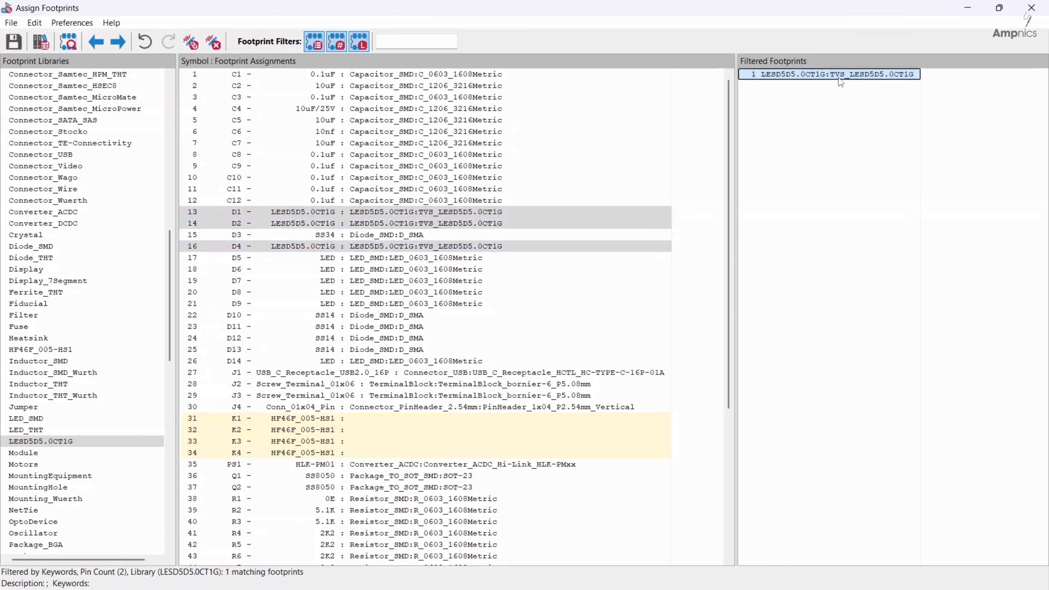
# Assign the RELAY_HF46F_005-HS1 footprint from the HF46F_005-HS1 library to relays K1–K4
pyautogui.keyDown('shift'); pyautogui.click(335, 419); pyautogui.keyUp('shift')
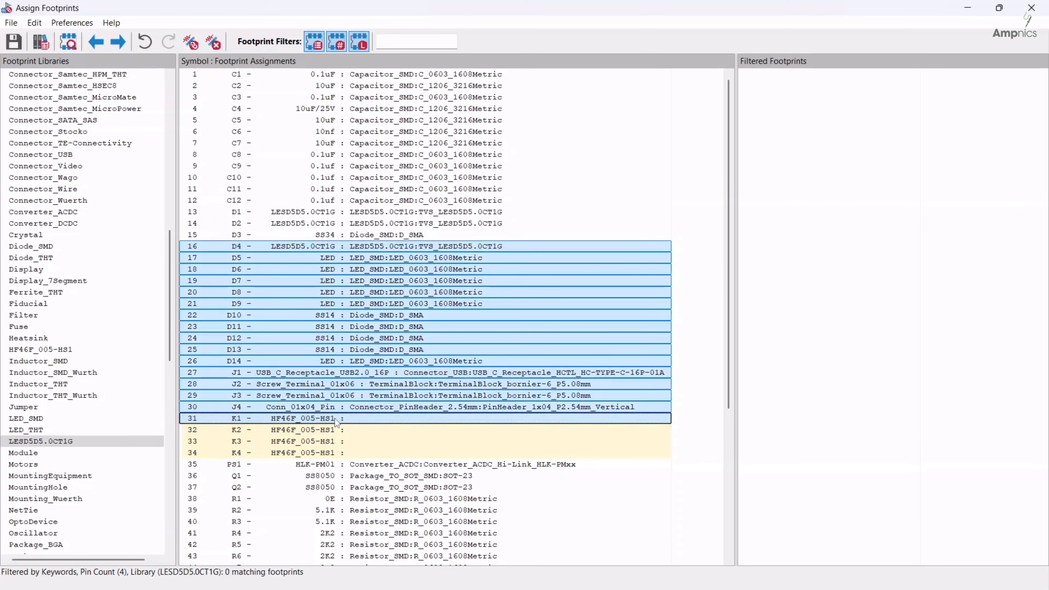
pyautogui.click(335, 419)
pyautogui.keyDown('shift'); pyautogui.click(332, 453); pyautogui.keyUp('shift')
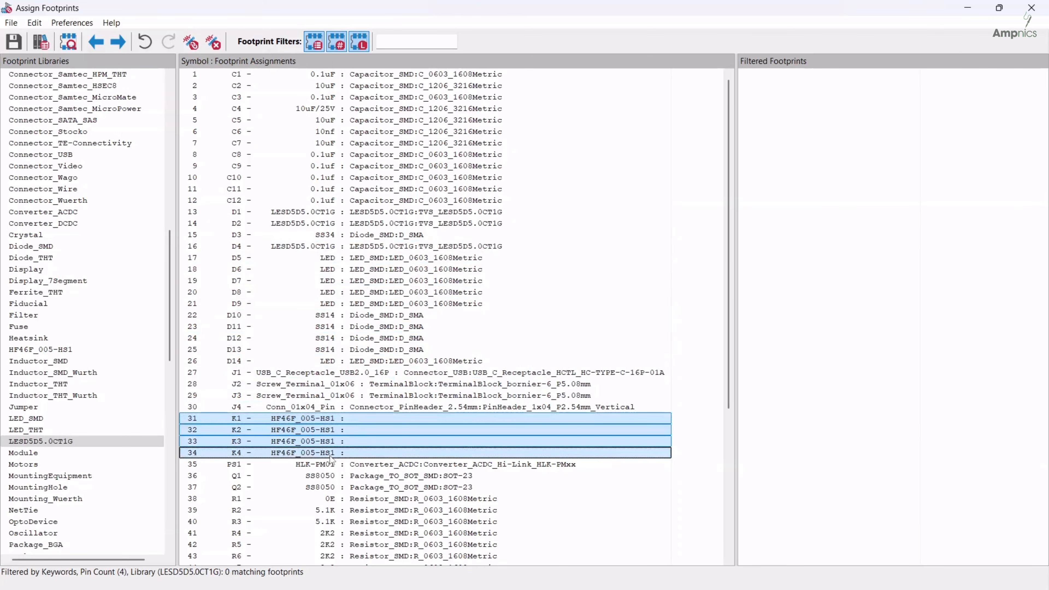
pyautogui.scroll(-3, 66, 389)
pyautogui.scroll(-11, 66, 388)
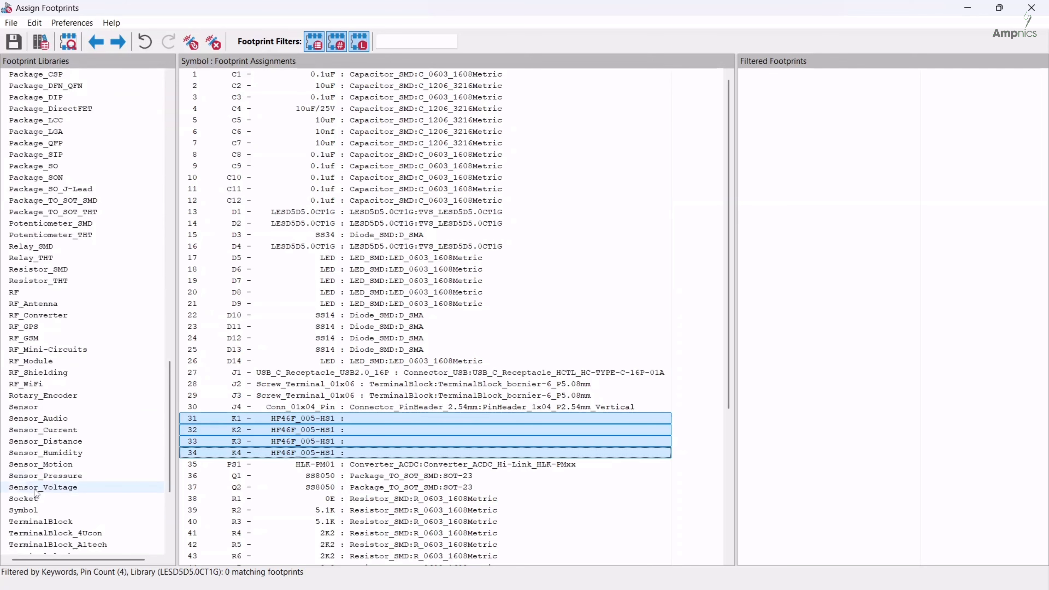
pyautogui.scroll(10, 36, 346)
pyautogui.scroll(9, 26, 224)
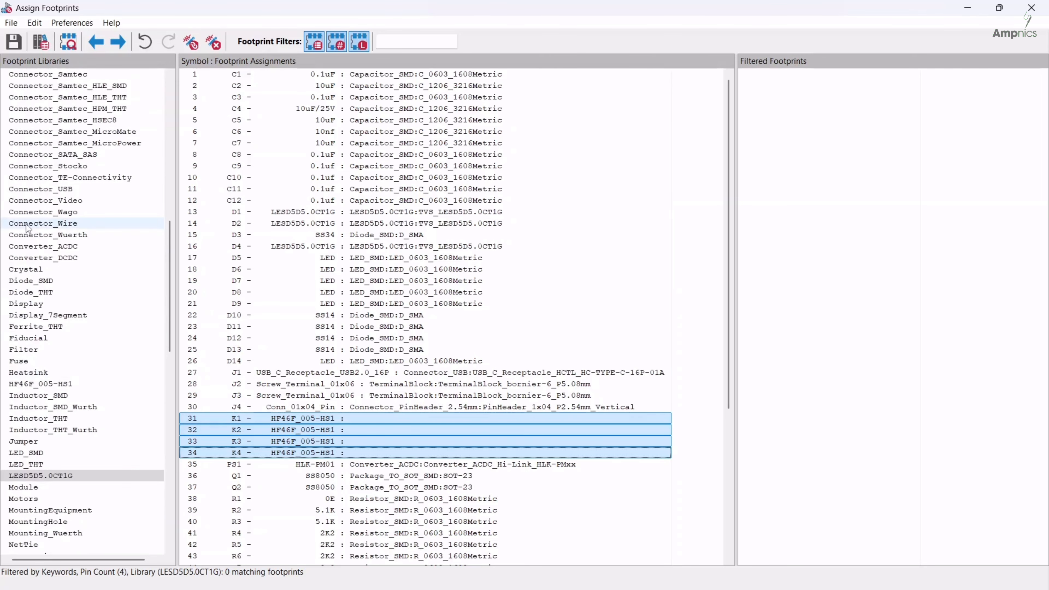
pyautogui.scroll(-8, 16, 235)
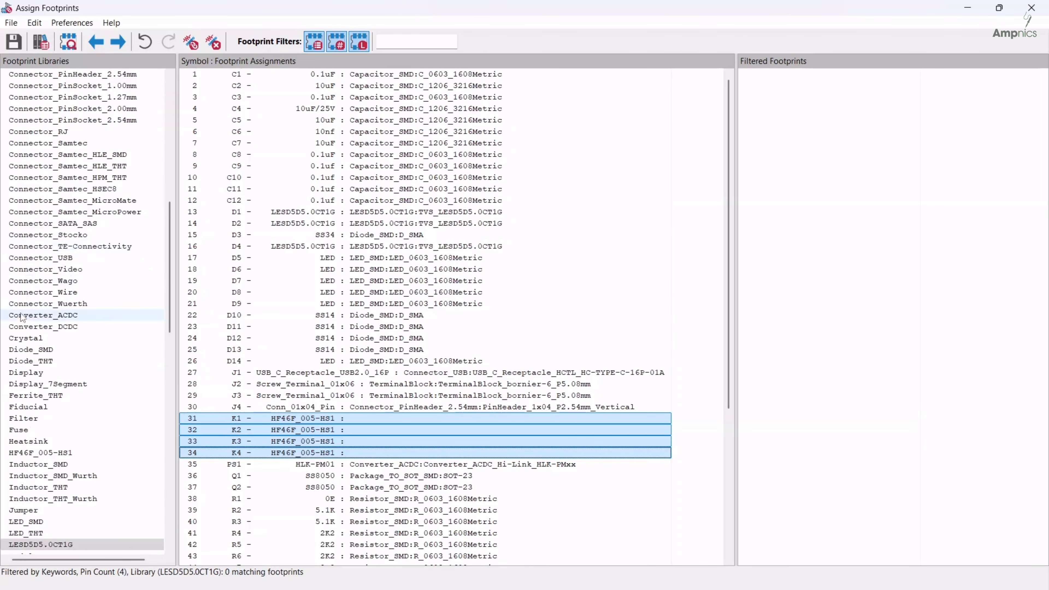
pyautogui.scroll(-4, 25, 307)
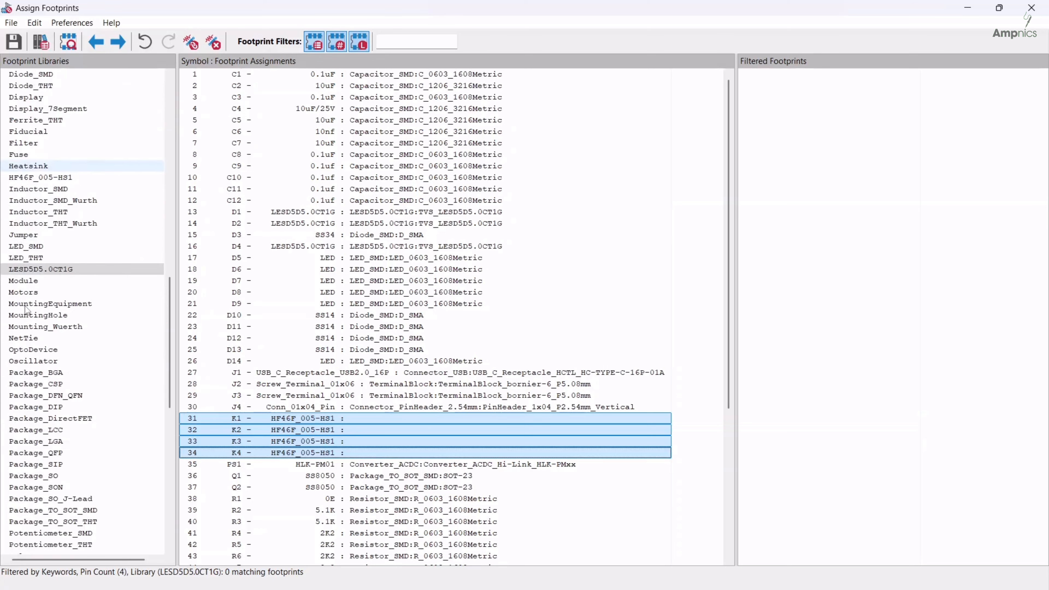
pyautogui.scroll(-3, 27, 312)
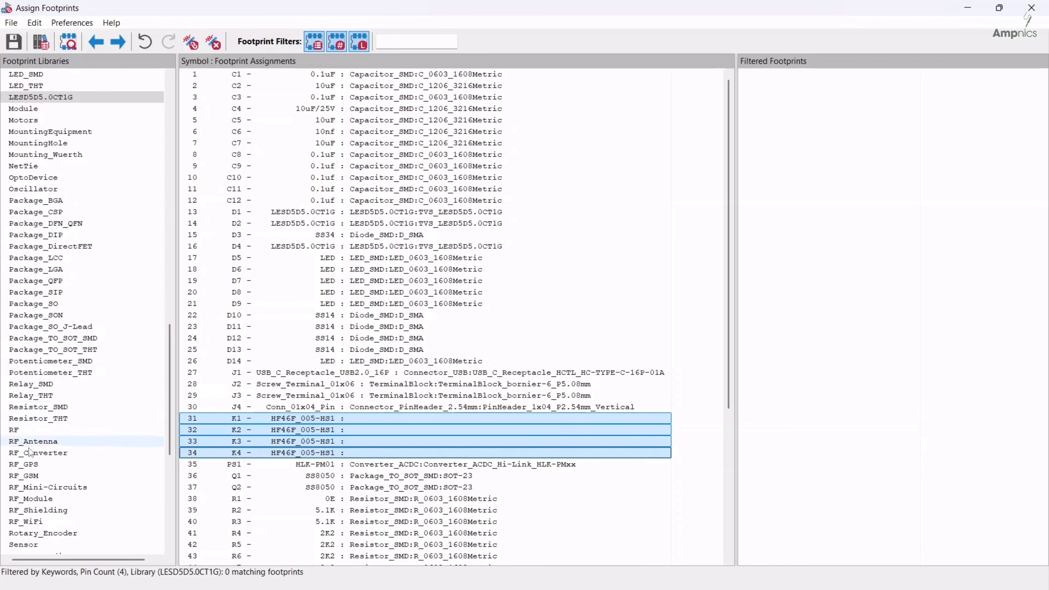
pyautogui.scroll(-1, 34, 417)
pyautogui.scroll(1, 36, 319)
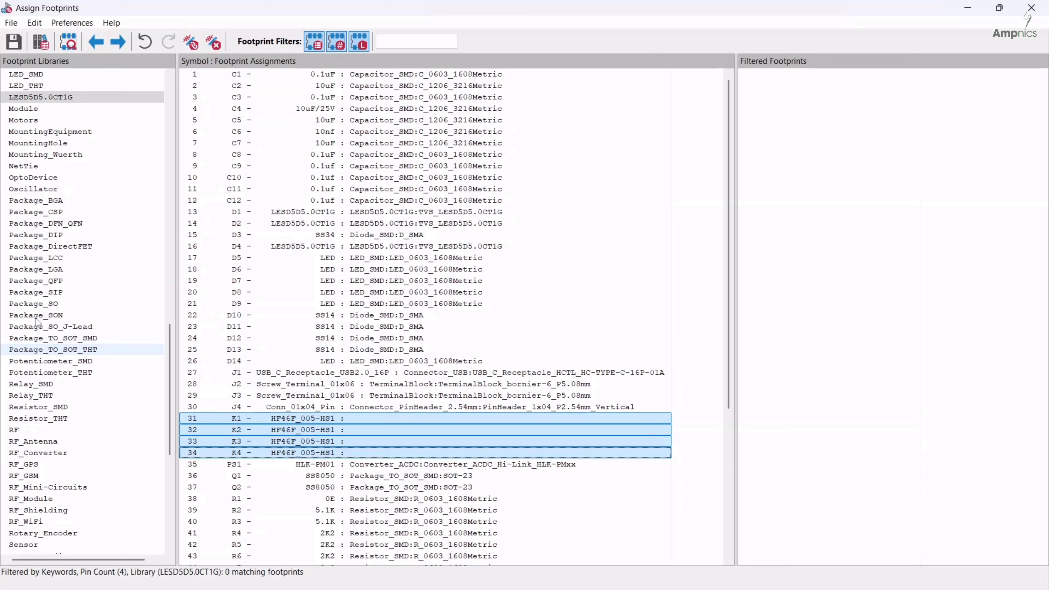
pyautogui.scroll(-1, 36, 318)
pyautogui.scroll(4, 28, 351)
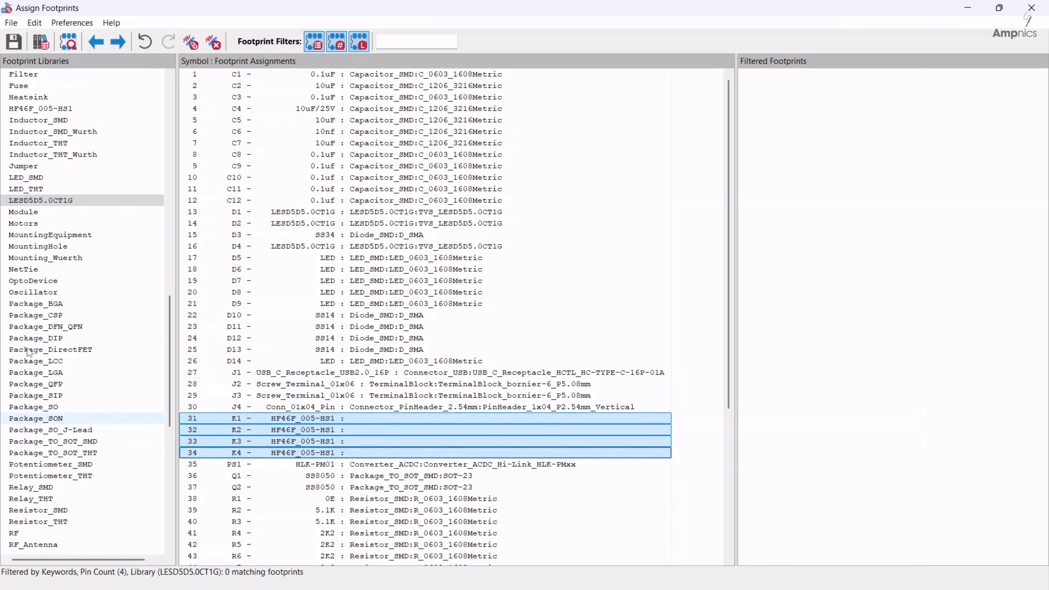
pyautogui.scroll(3, 26, 340)
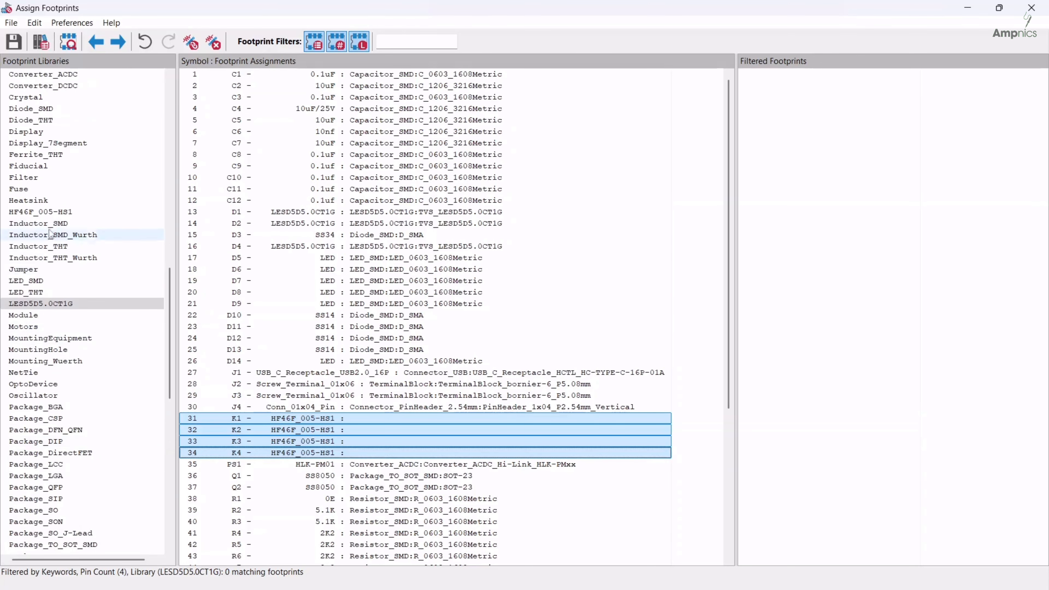
pyautogui.click(13, 213)
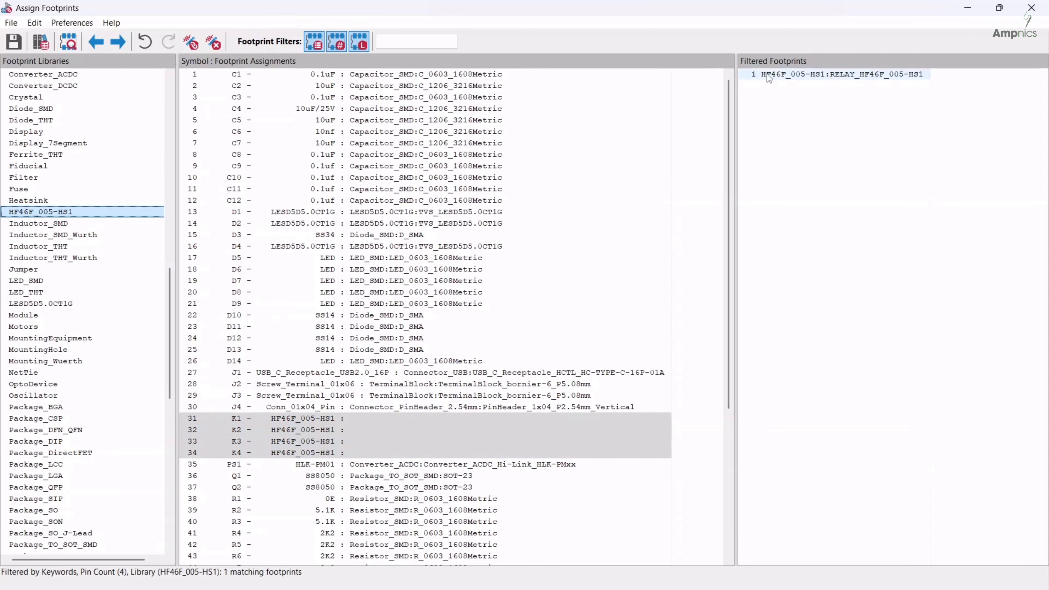
pyautogui.doubleClick(768, 75)
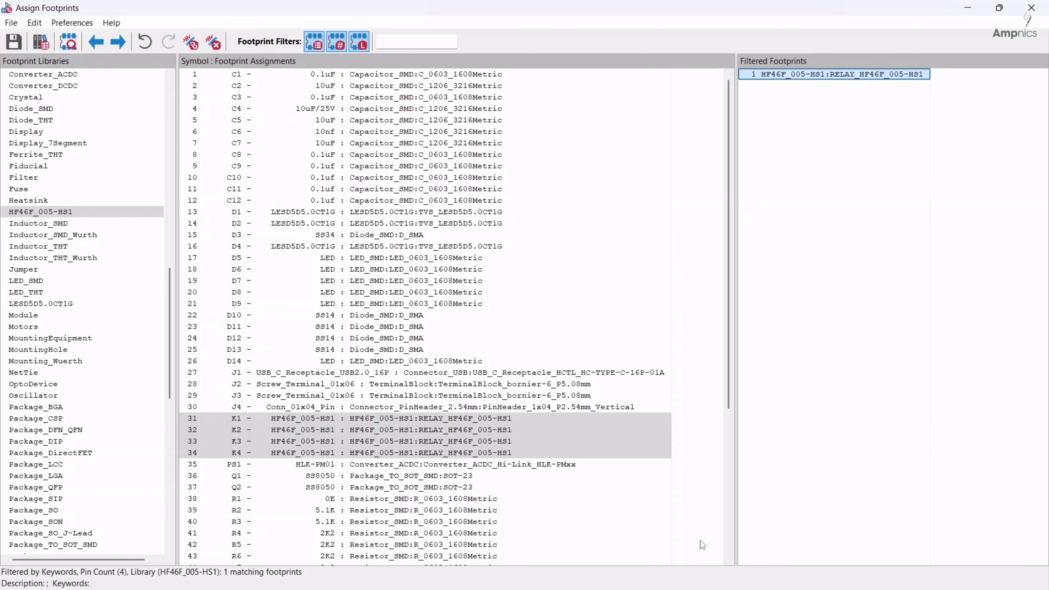
# Check the complete list of symbol footprint assignments and save it to the schematic
pyautogui.scroll(-6, 372, 289)
pyautogui.scroll(6, 370, 324)
pyautogui.hotkey('ctrl', 's')
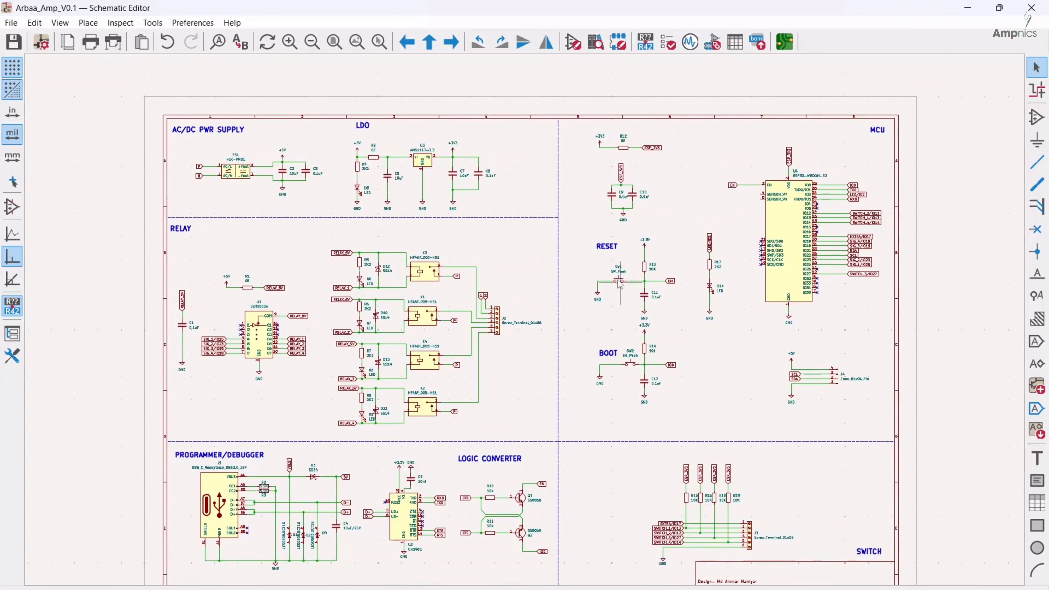
# Open the project's board layout in the PCB Editor, update it from the schematic and place the imported footprints above the title block
pyautogui.click(784, 43)
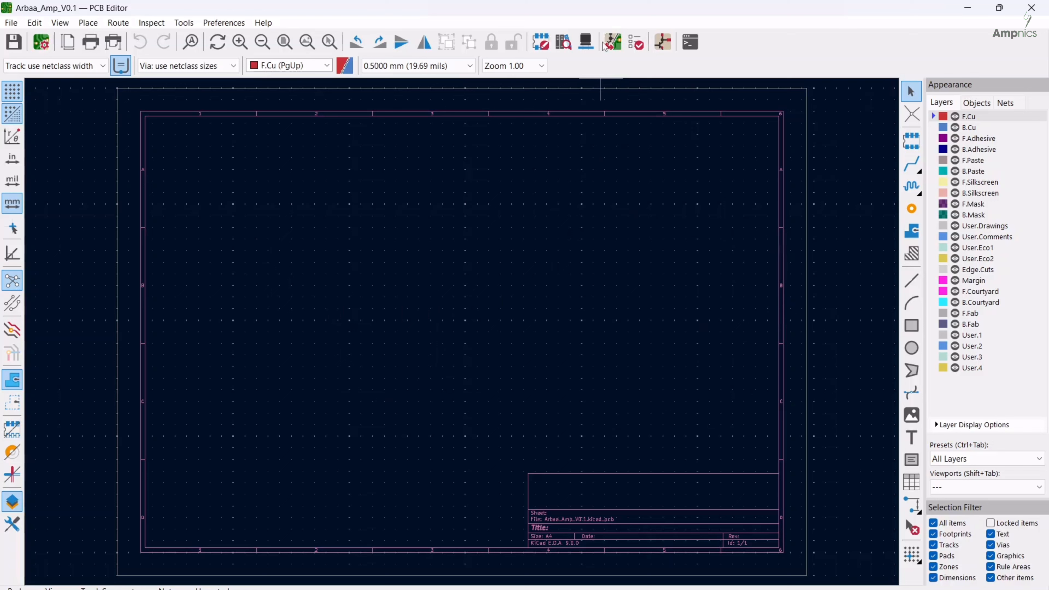
pyautogui.click(613, 43)
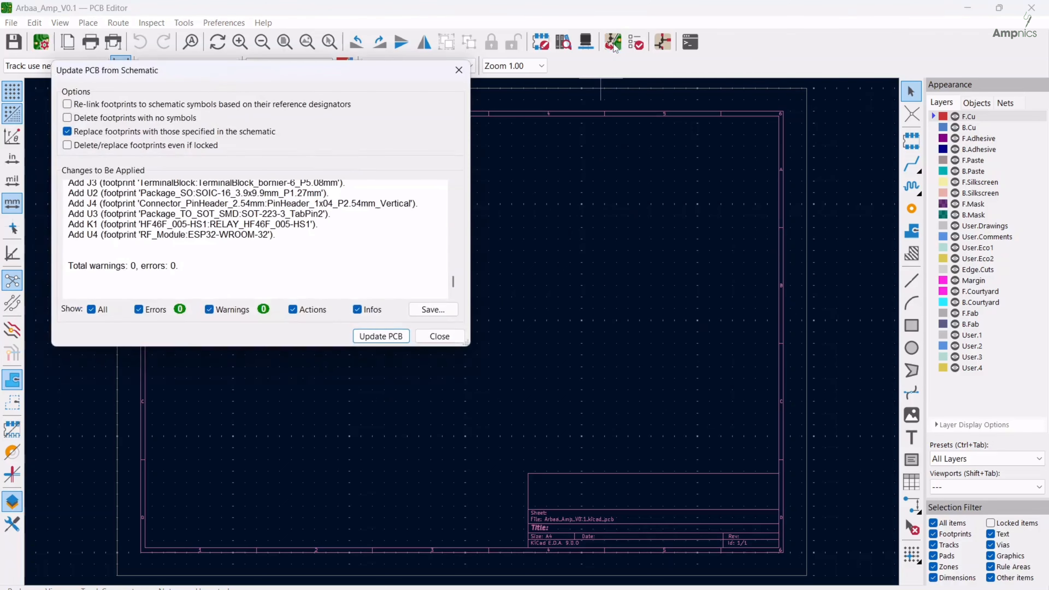
pyautogui.click(380, 336)
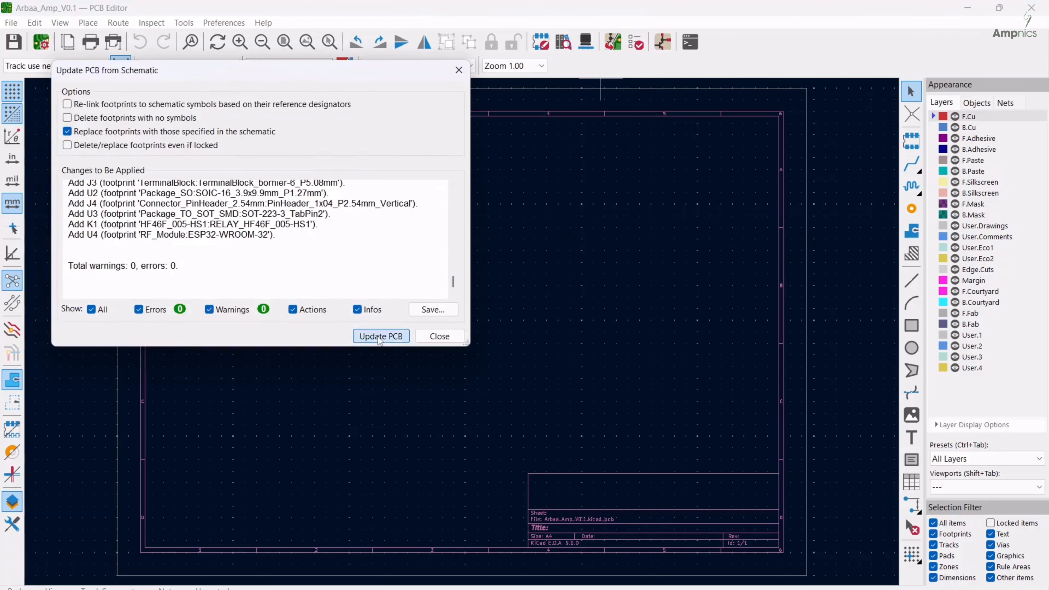
pyautogui.click(440, 336)
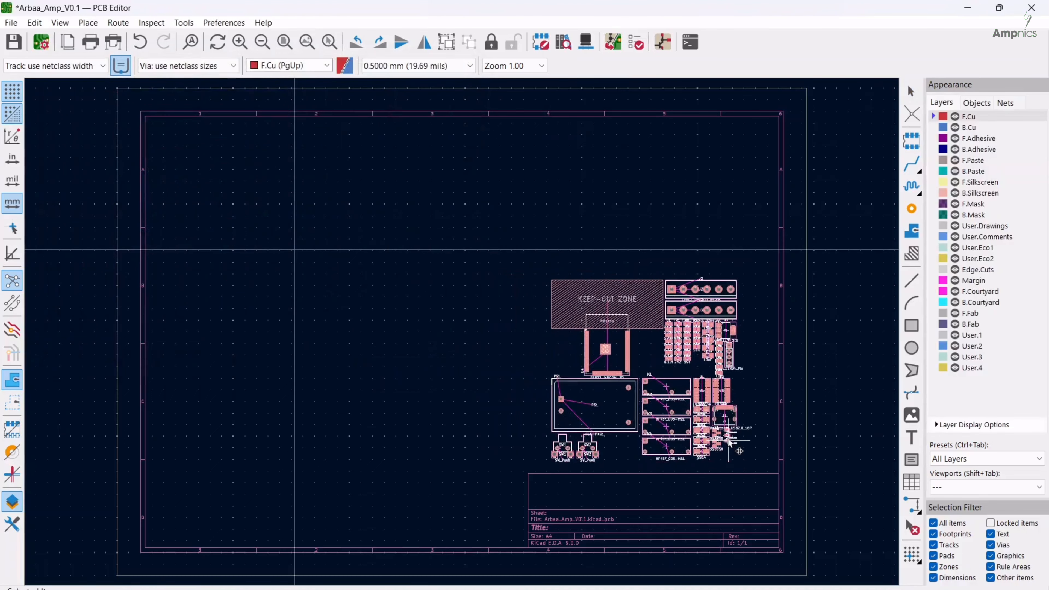
pyautogui.click(531, 382)
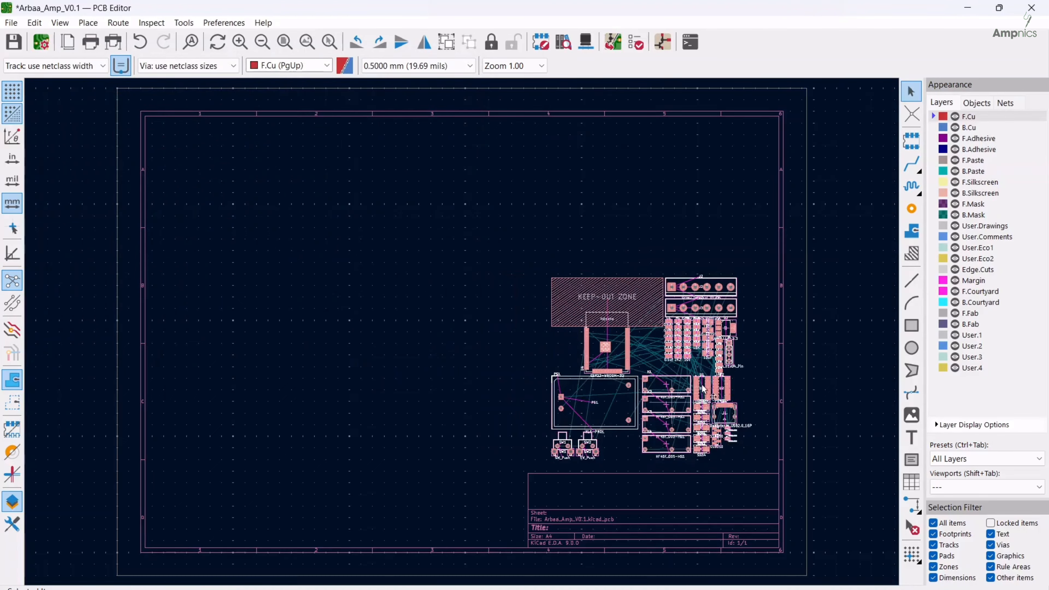
pyautogui.click(516, 351)
# Inspect the SW1 and SW2 footprints on the board, switch to the Schematic Editor and find both switches in the footprint assignments
pyautogui.scroll(6, 541, 304)
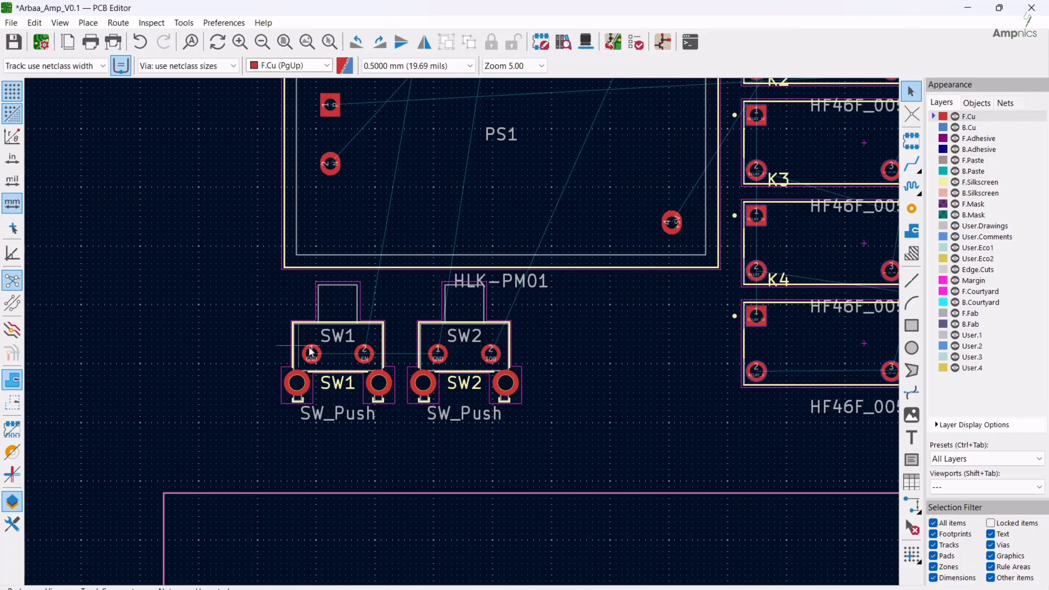
pyautogui.scroll(-2, 372, 351)
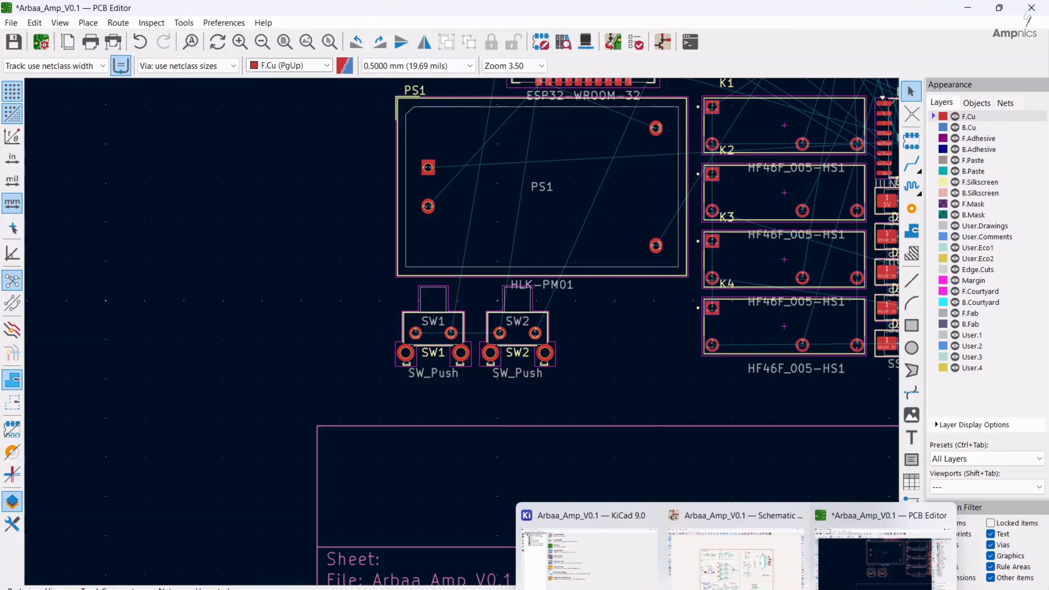
pyautogui.click(739, 545)
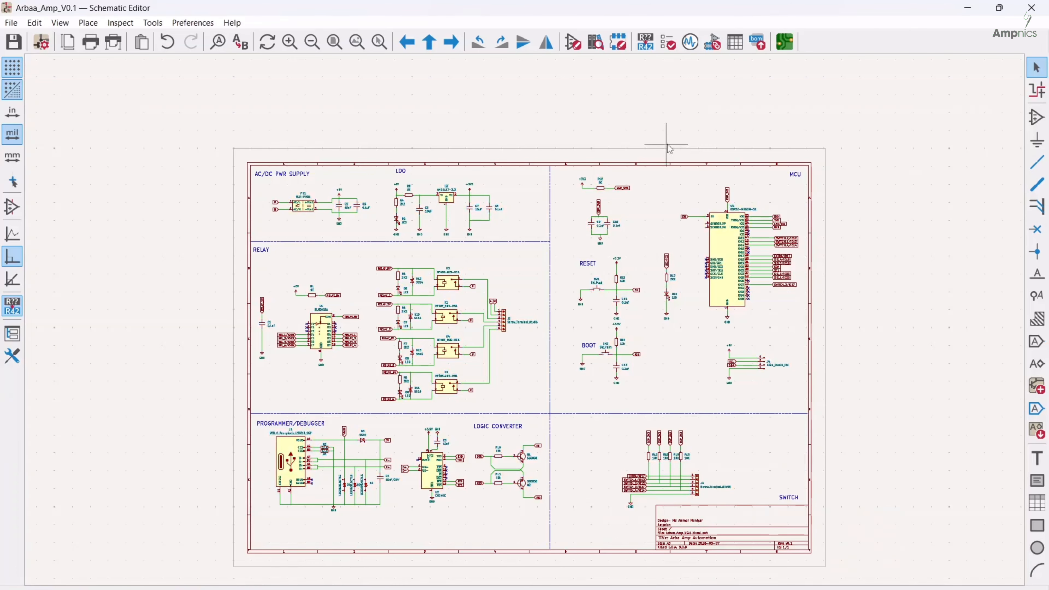
pyautogui.click(711, 43)
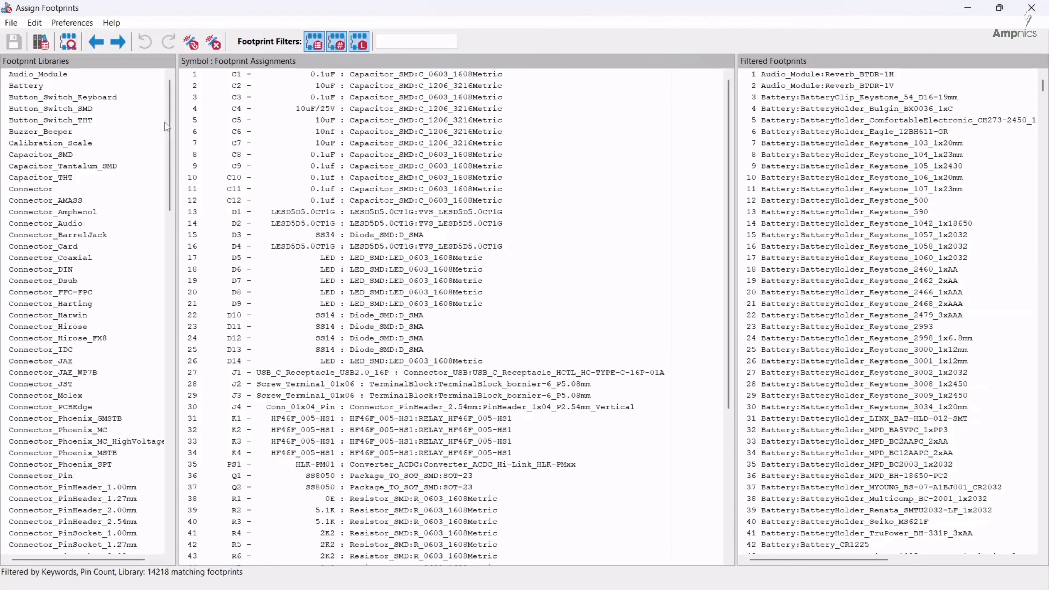
pyautogui.scroll(-2, 318, 376)
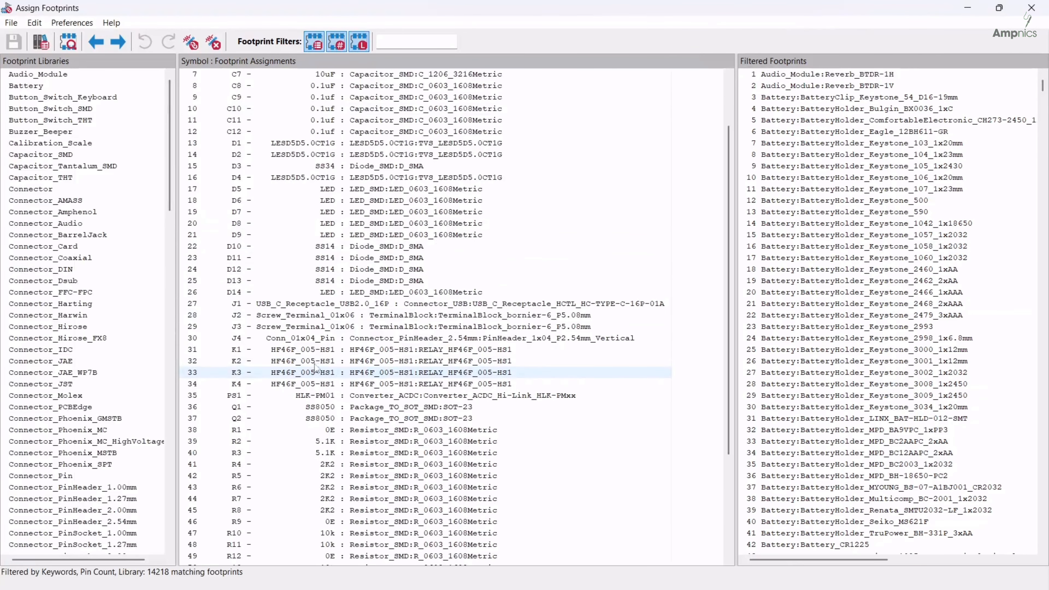
pyautogui.scroll(-2, 315, 326)
pyautogui.scroll(4, 325, 259)
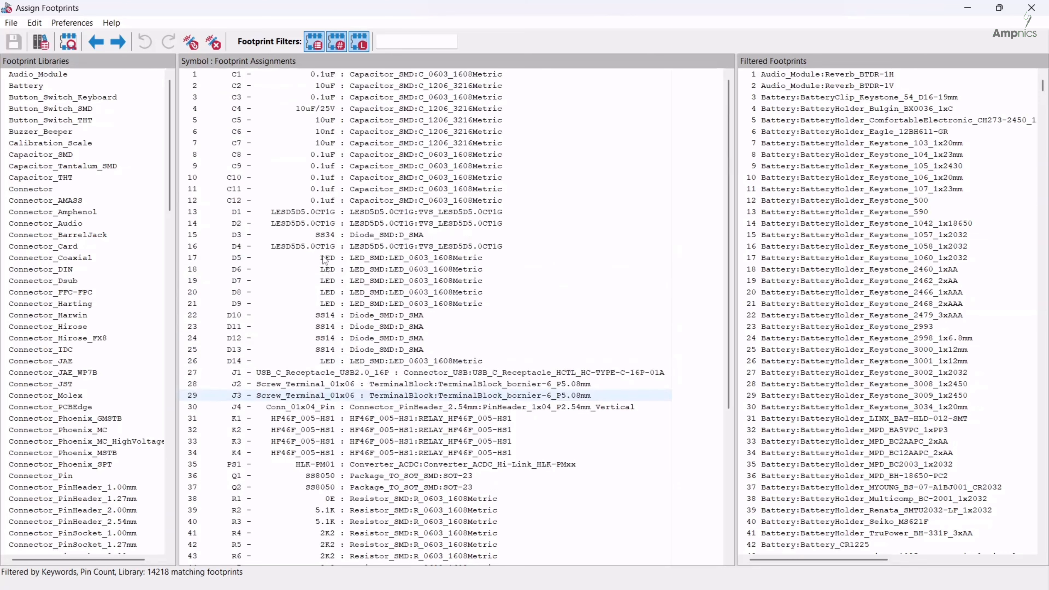
pyautogui.scroll(-2, 346, 363)
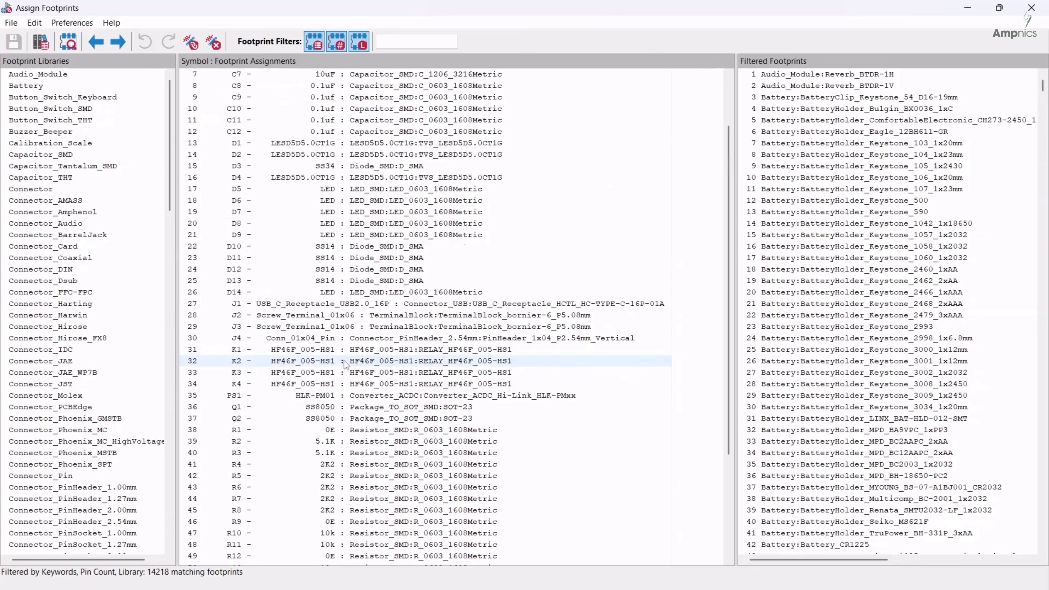
pyautogui.scroll(-4, 346, 372)
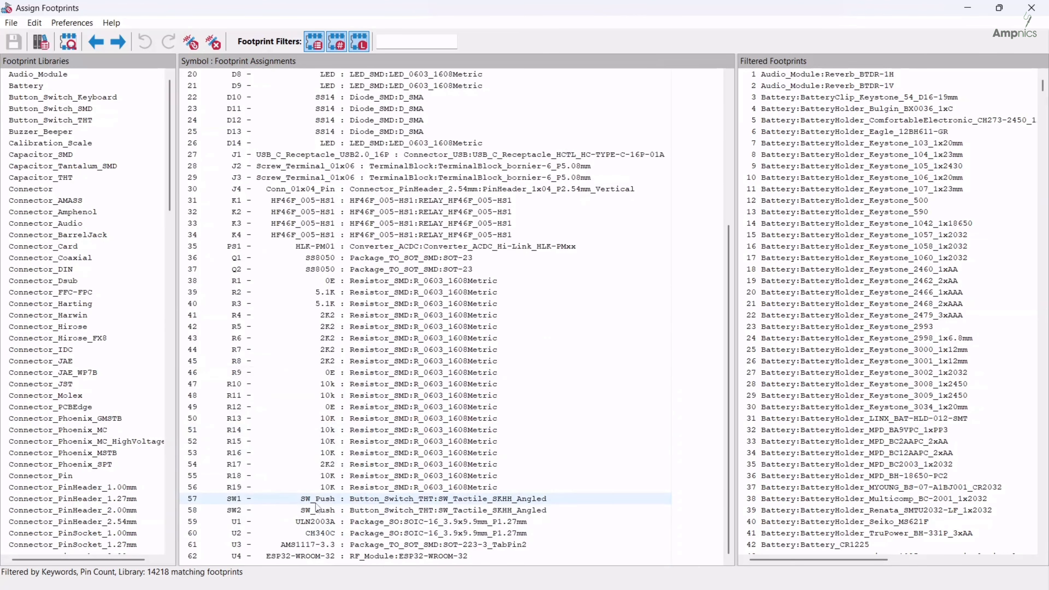
# Assign the SW_Push_SPST_NO_Alps_SKRK footprint from the Button_Switch_SMD library to switches SW1 and SW2 and apply it to the schematic
pyautogui.click(316, 501)
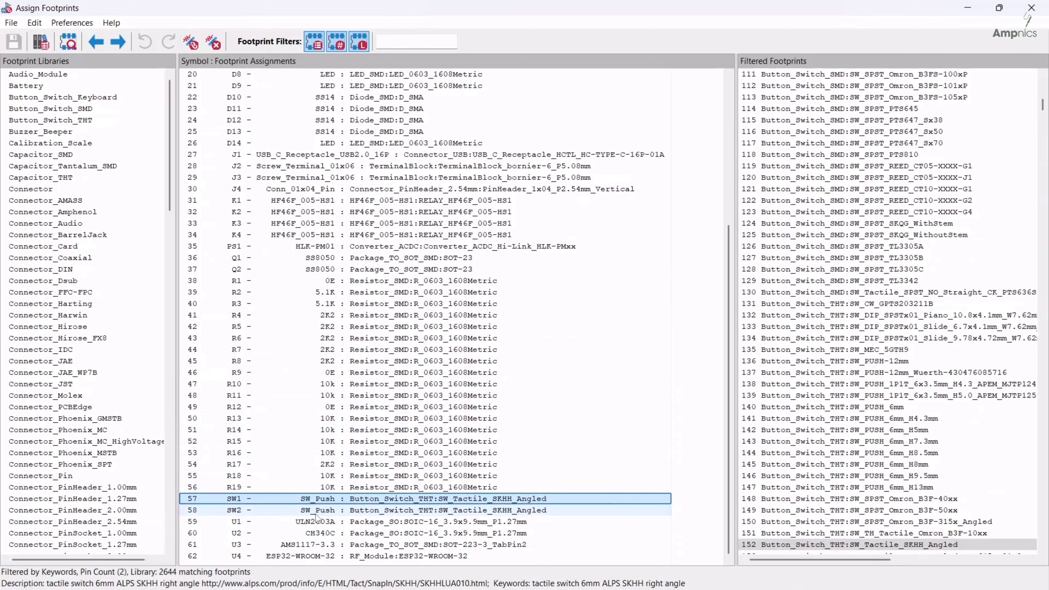
pyautogui.keyDown('shift'); pyautogui.click(317, 512); pyautogui.keyUp('shift')
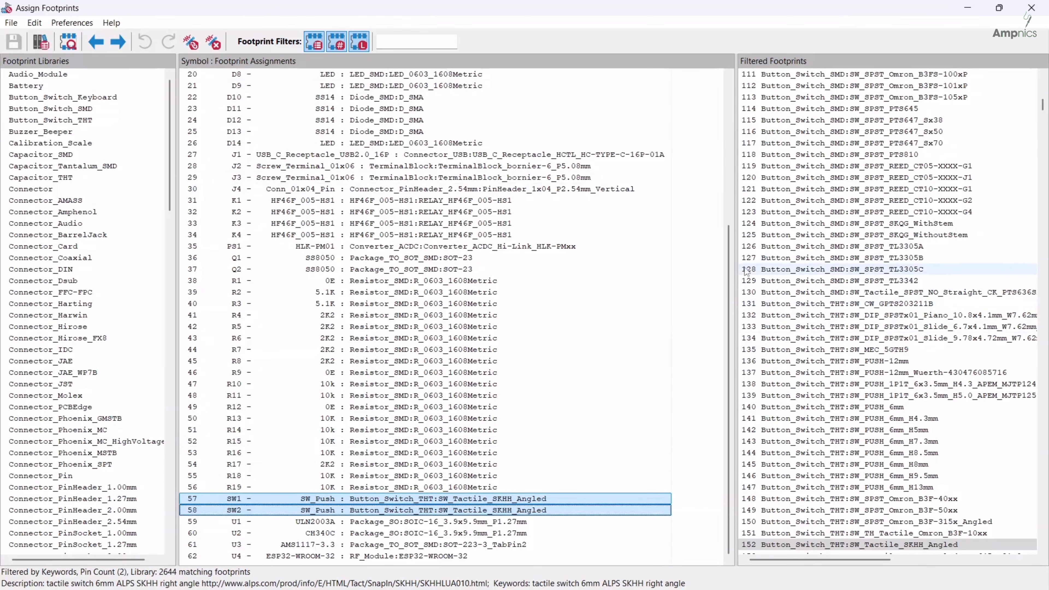
pyautogui.moveTo(734, 255); pyautogui.dragTo(665, 256)
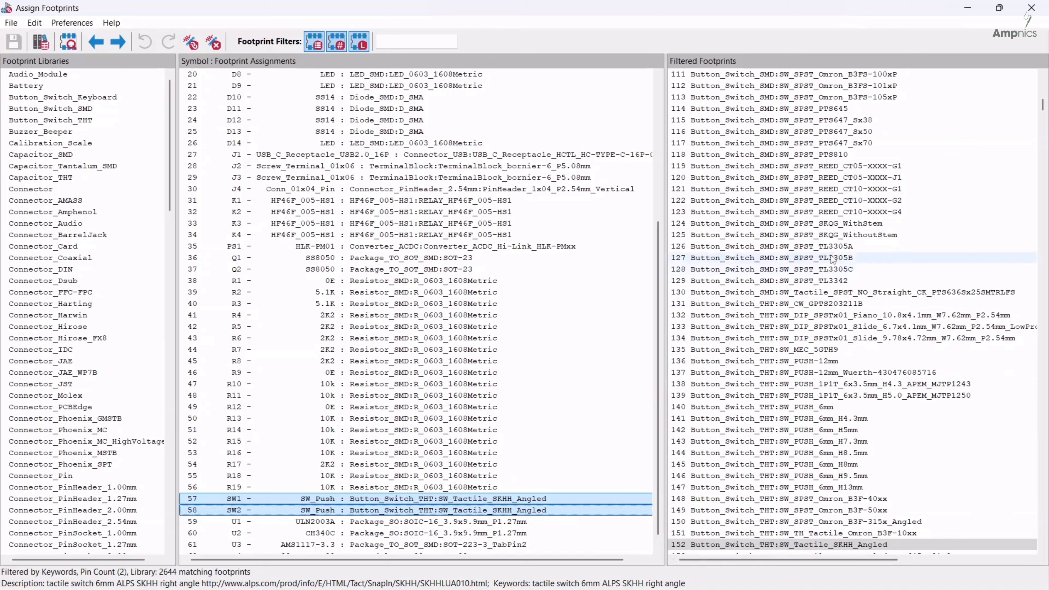
pyautogui.scroll(-8, 860, 169)
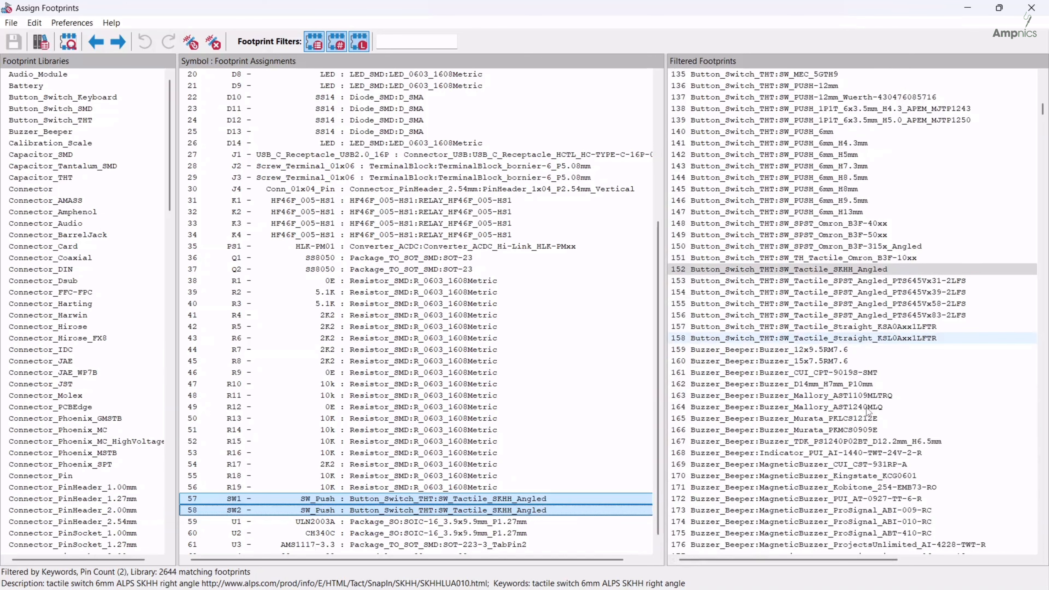
pyautogui.scroll(-5, 860, 298)
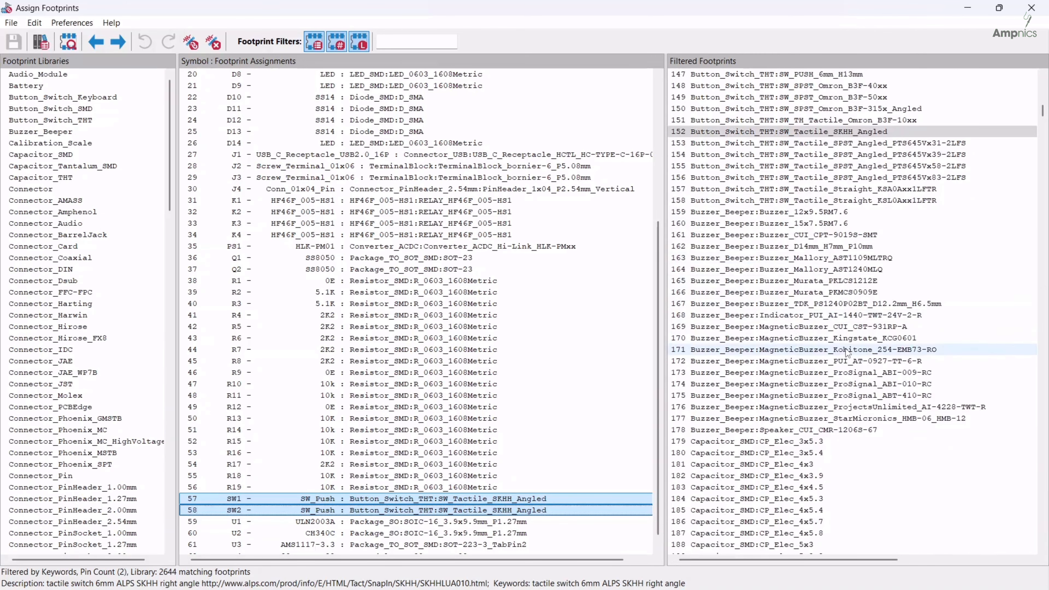
pyautogui.scroll(-7, 846, 352)
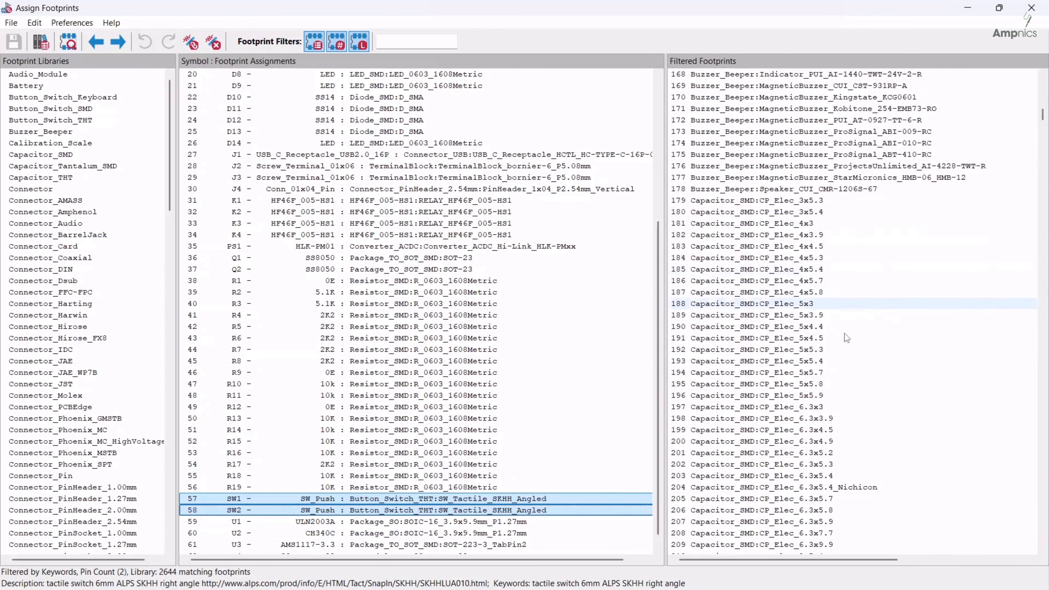
pyautogui.scroll(5, 844, 333)
pyautogui.scroll(-1, 62, 248)
pyautogui.scroll(1, 41, 165)
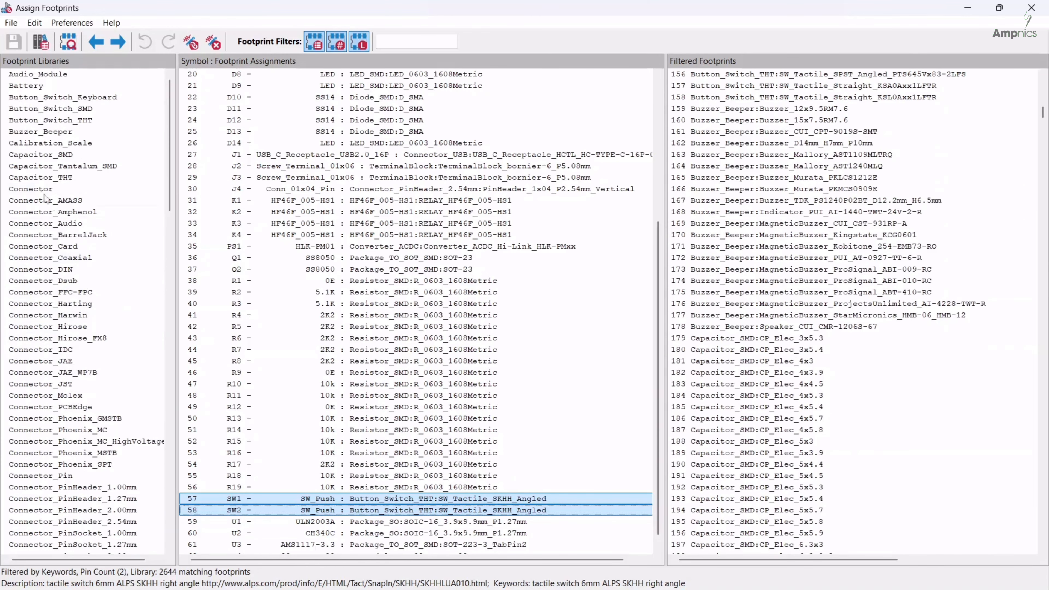
pyautogui.click(20, 112)
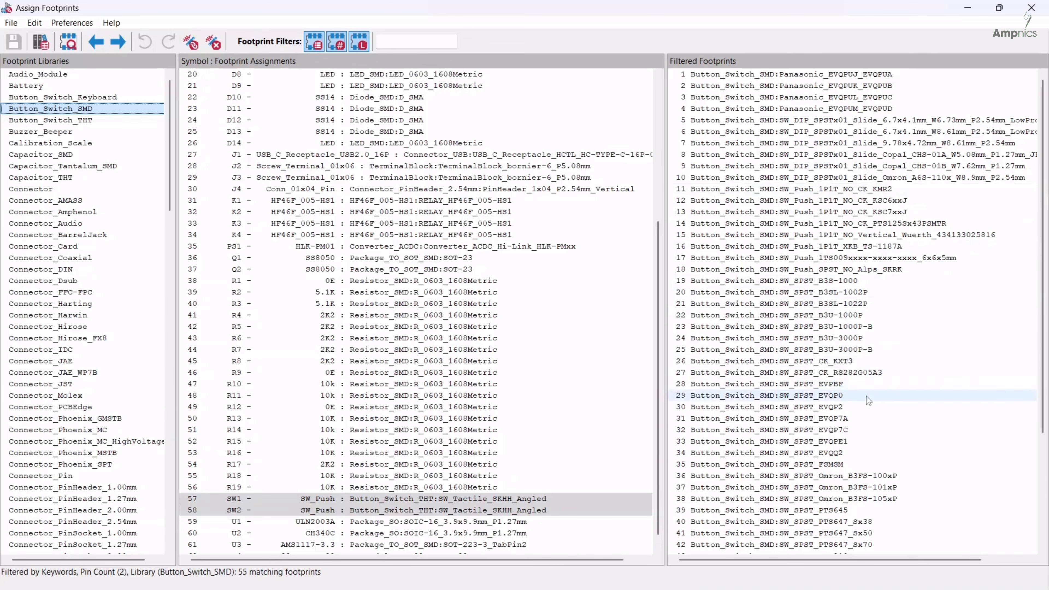
pyautogui.doubleClick(831, 271)
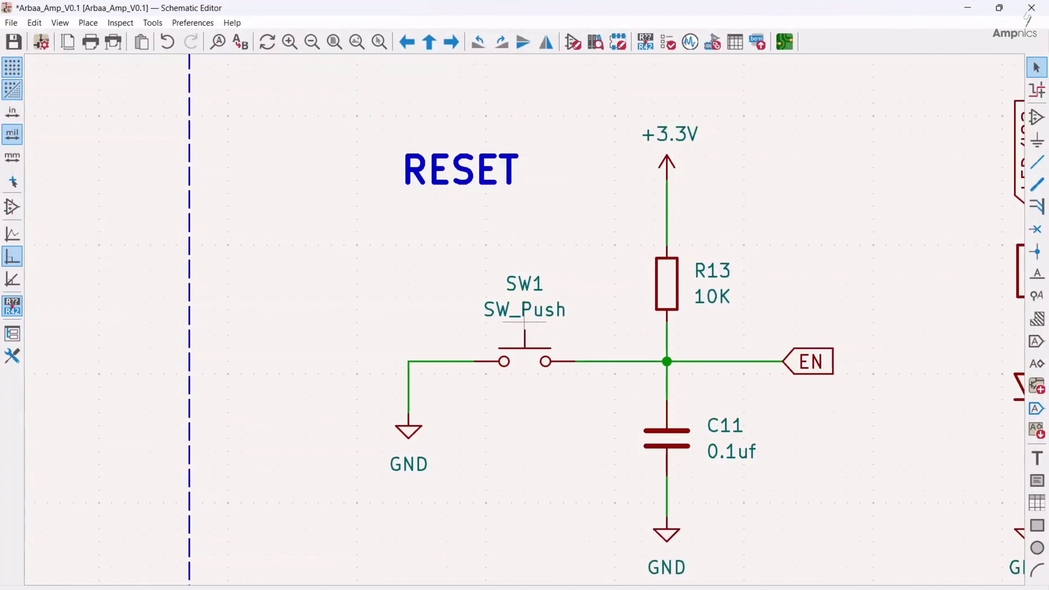
# Return to the PCB Editor, update the board from the schematic to replace the SW1 and SW2 footprints, and save it
pyautogui.click(868, 564)
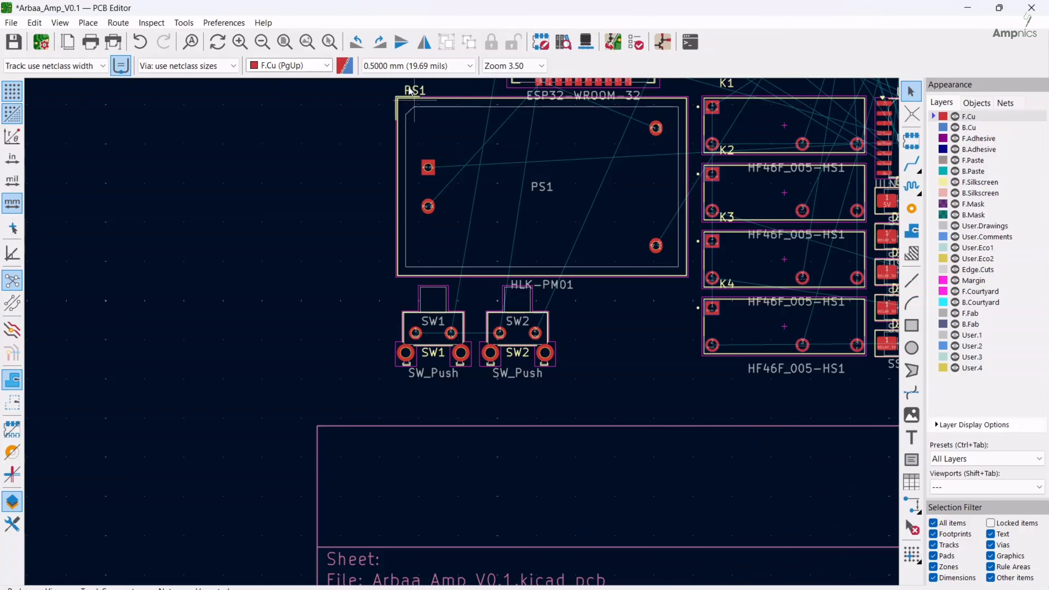
pyautogui.scroll(-7, 462, 333)
pyautogui.moveTo(465, 264); pyautogui.dragTo(498, 291, button='middle')
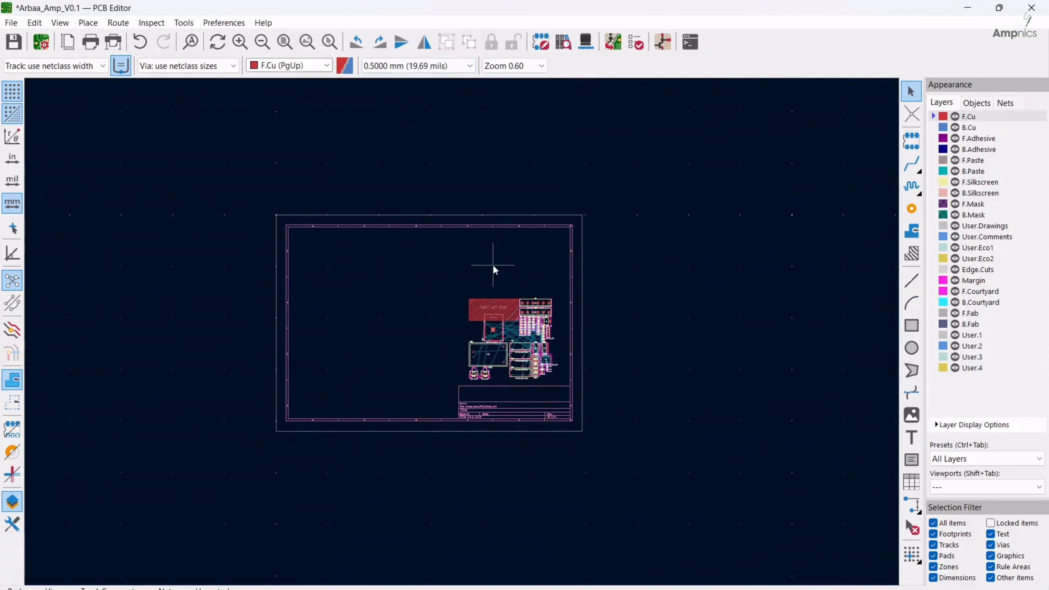
pyautogui.click(612, 41)
pyautogui.click(380, 336)
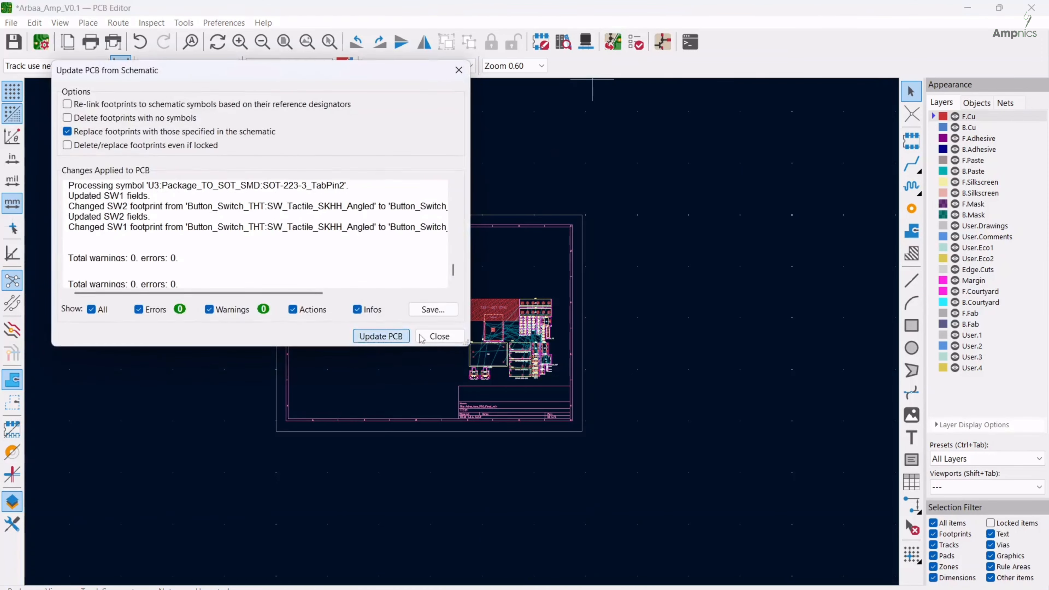
pyautogui.click(431, 335)
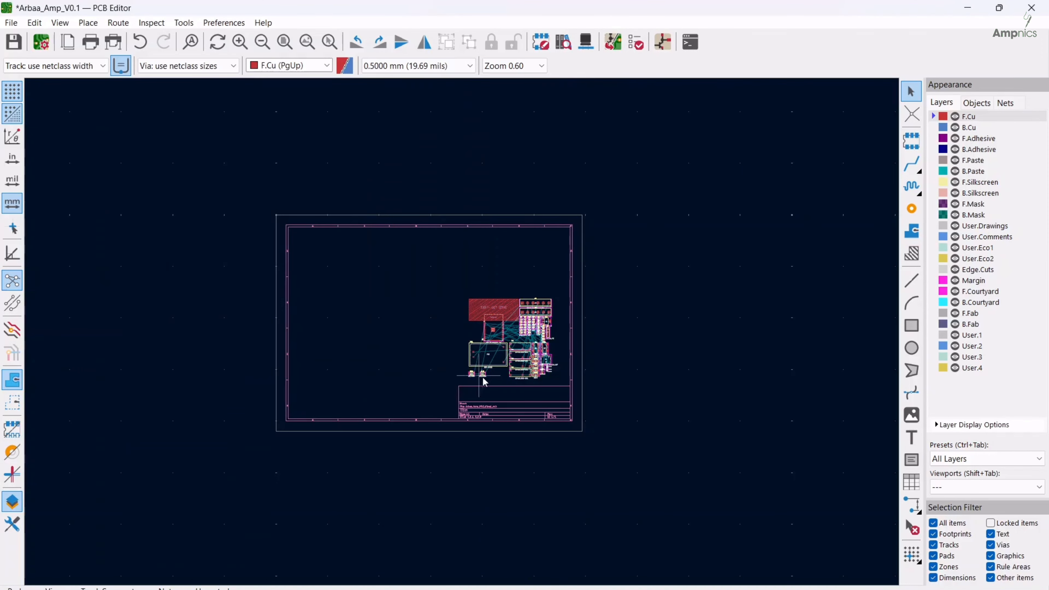
pyautogui.scroll(5, 482, 378)
pyautogui.click(437, 333)
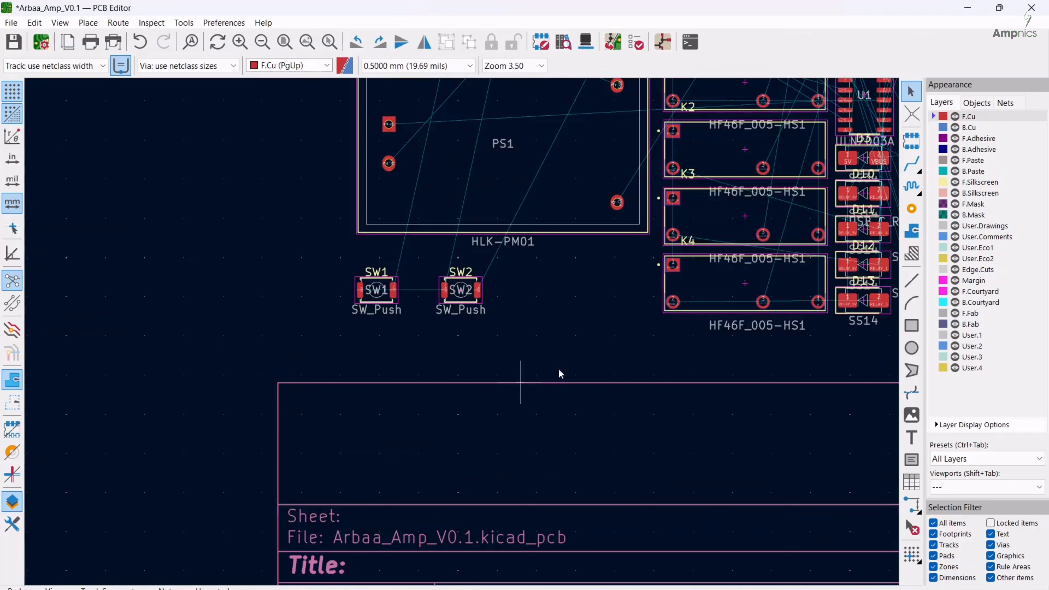
pyautogui.hotkey('ctrl', 's')
# Move the ESP32-WROOM-32 footprint with its keep-out zone slightly up and left, away from the screw terminals
pyautogui.press('Home')
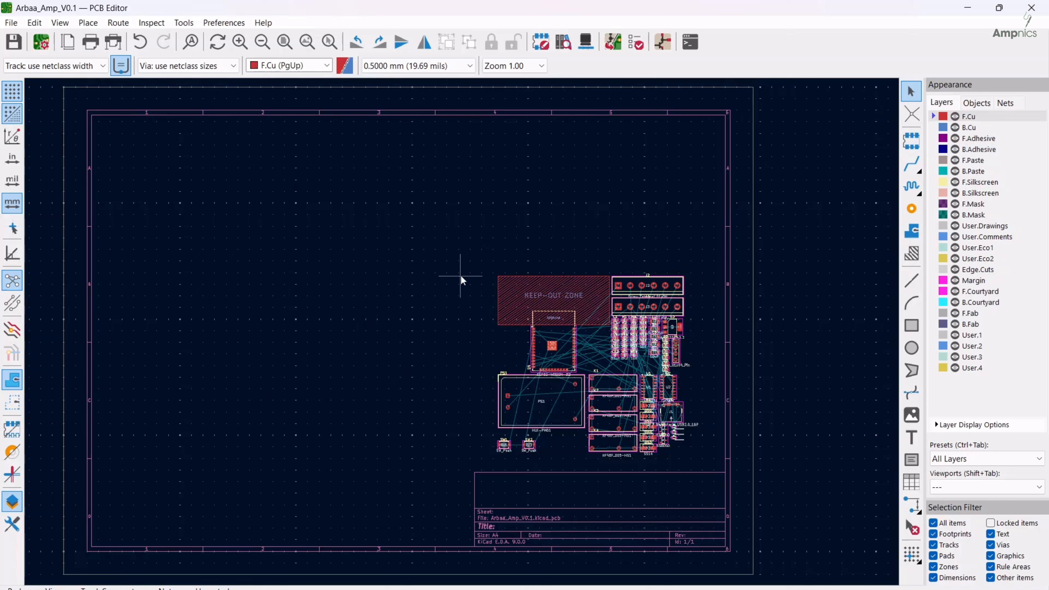
pyautogui.click(555, 333)
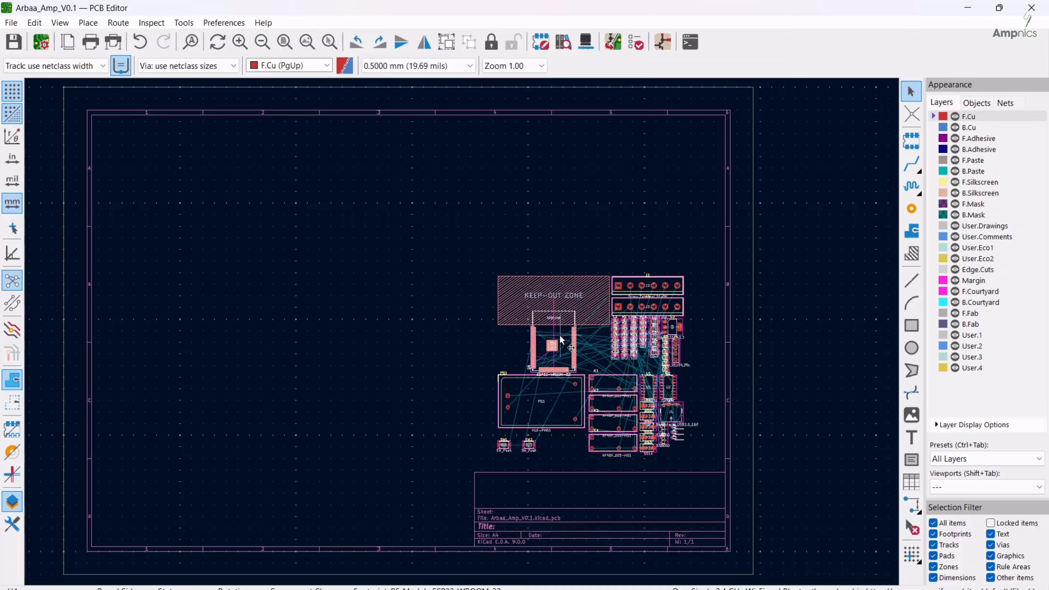
pyautogui.moveTo(563, 340); pyautogui.dragTo(532, 322)
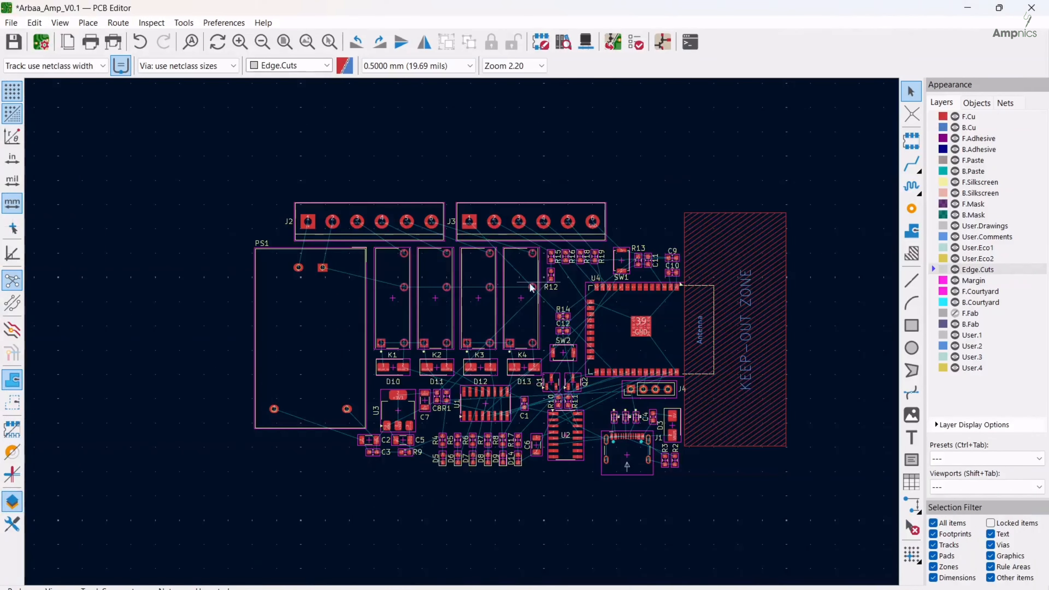
# Examine the component placement, including C9 and C10 beside the ESP32 supply pins and C1 beside U1
pyautogui.scroll(2, 461, 331)
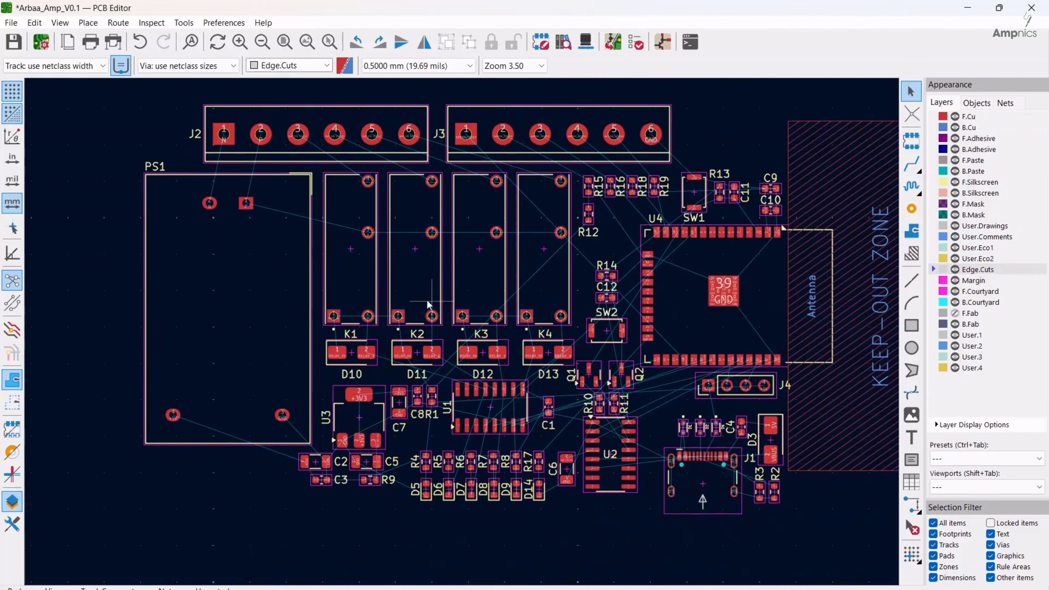
pyautogui.moveTo(427, 300); pyautogui.dragTo(360, 340, button='middle')
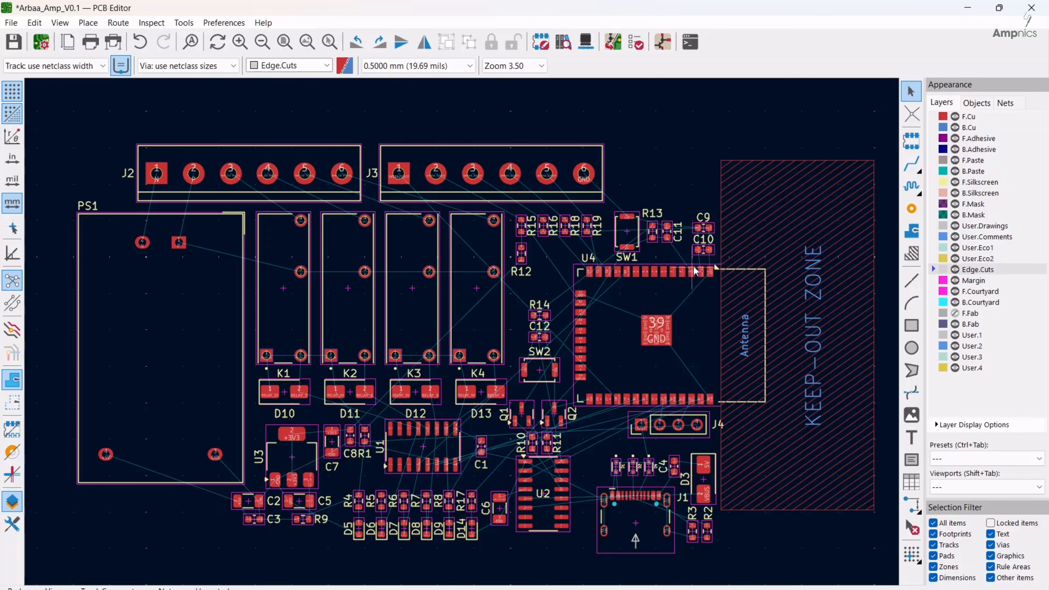
pyautogui.scroll(3, 700, 281)
pyautogui.scroll(1, 462, 336)
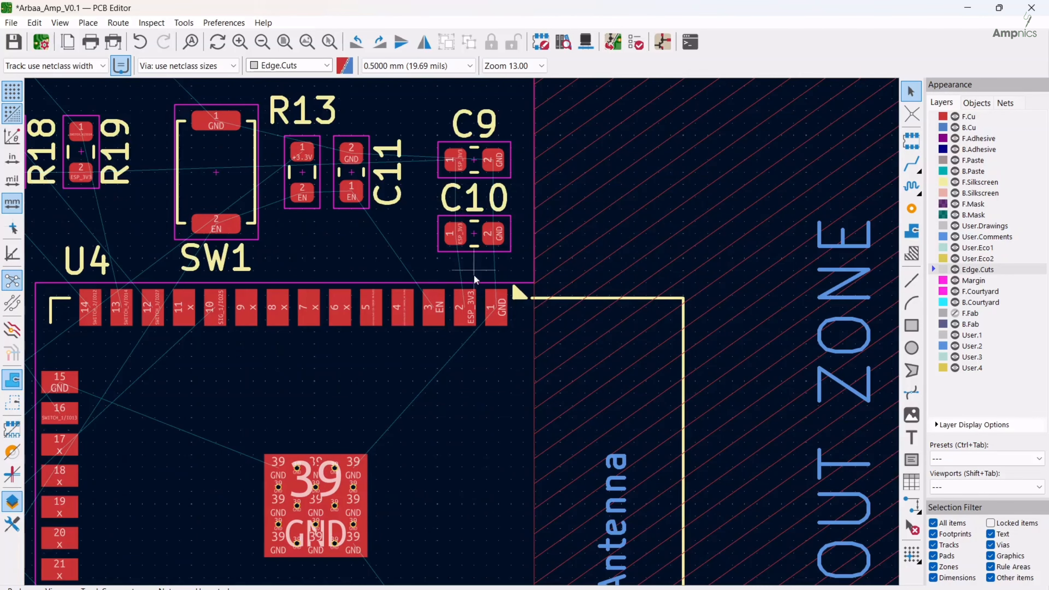
pyautogui.scroll(-1, 463, 294)
pyautogui.scroll(-3, 463, 337)
pyautogui.scroll(1, 400, 411)
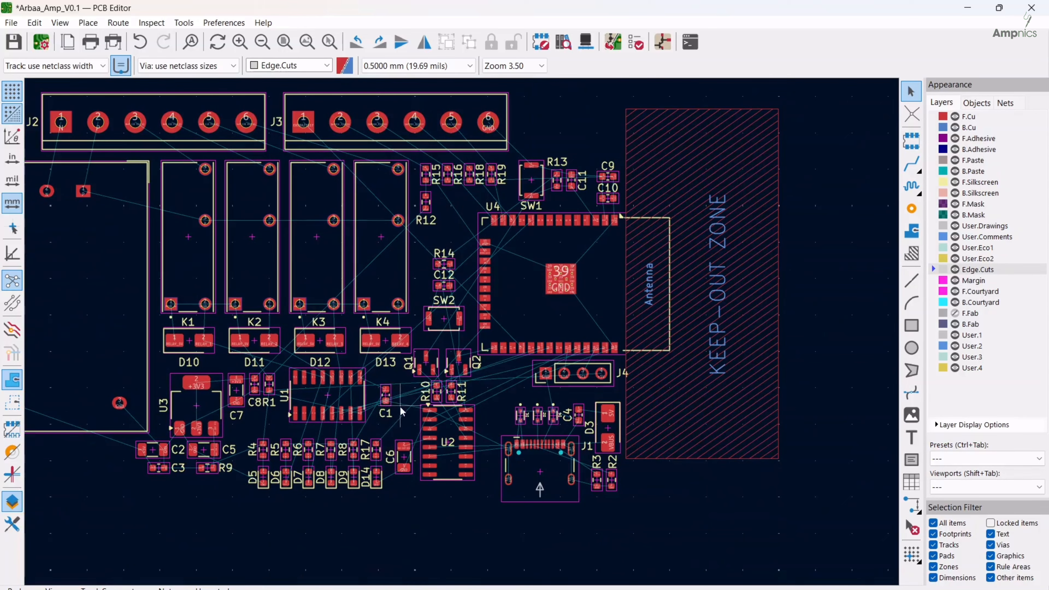
pyautogui.scroll(3, 402, 400)
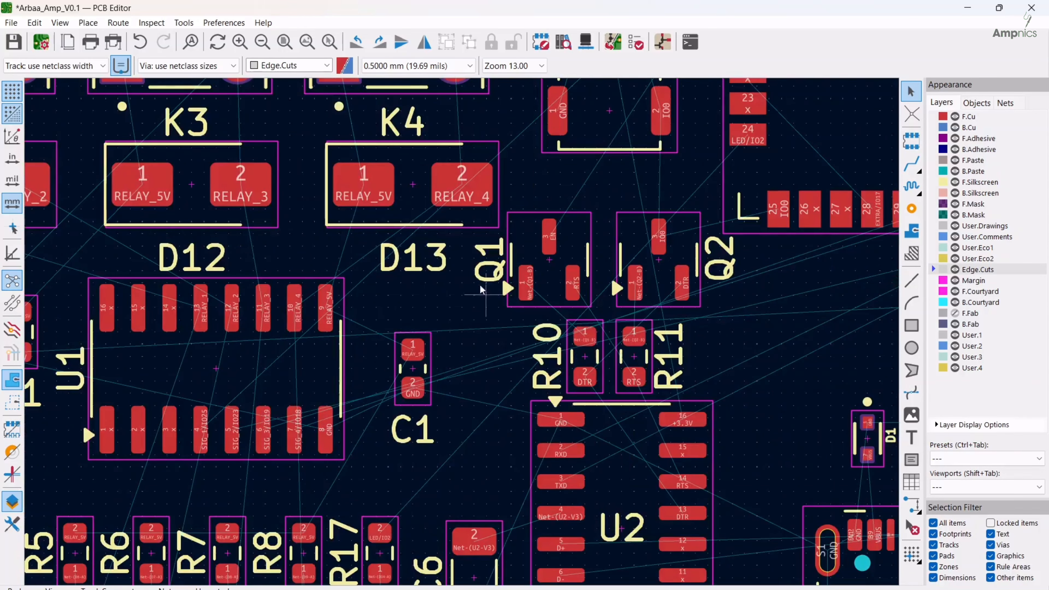
# Move capacitor C1 closer to the relay driver U1, beside its RELAY_5V and GND pins
pyautogui.scroll(-2, 461, 326)
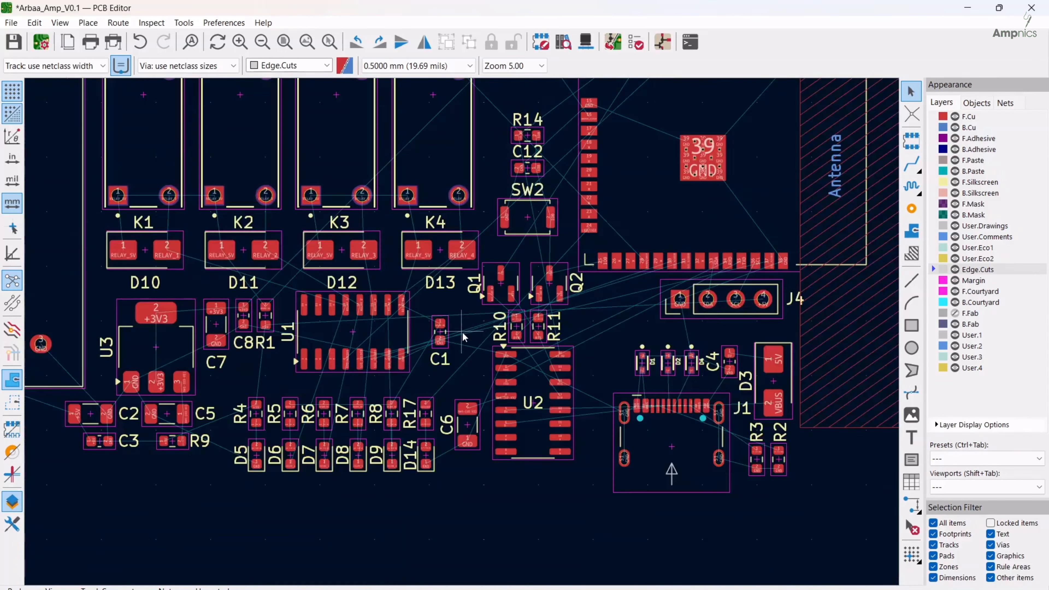
pyautogui.moveTo(581, 338); pyautogui.dragTo(605, 385, button='middle')
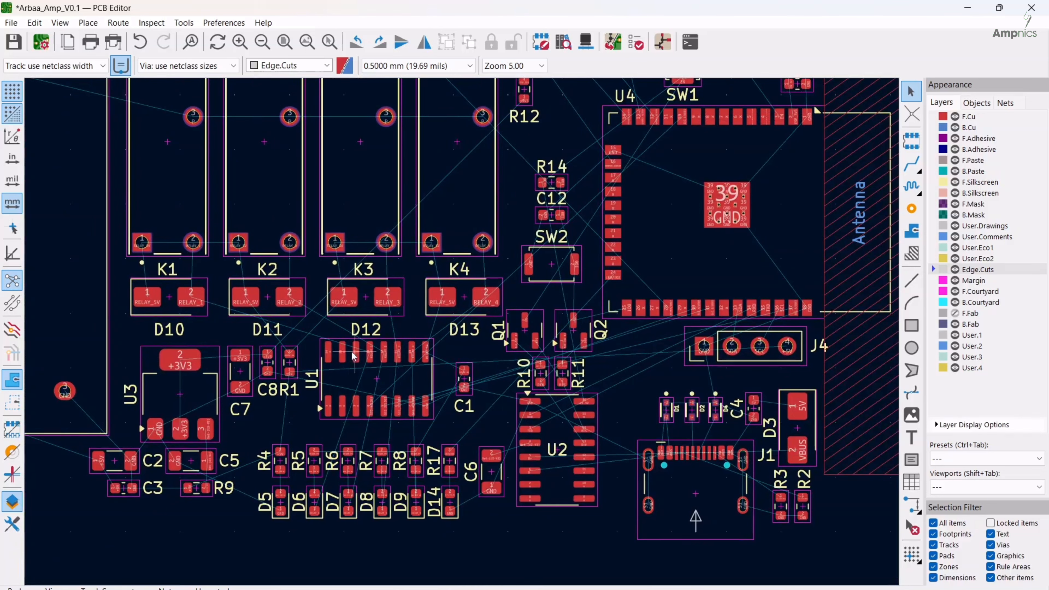
pyautogui.moveTo(347, 352); pyautogui.dragTo(474, 403, button='middle')
pyautogui.moveTo(362, 478); pyautogui.dragTo(326, 485, button='middle')
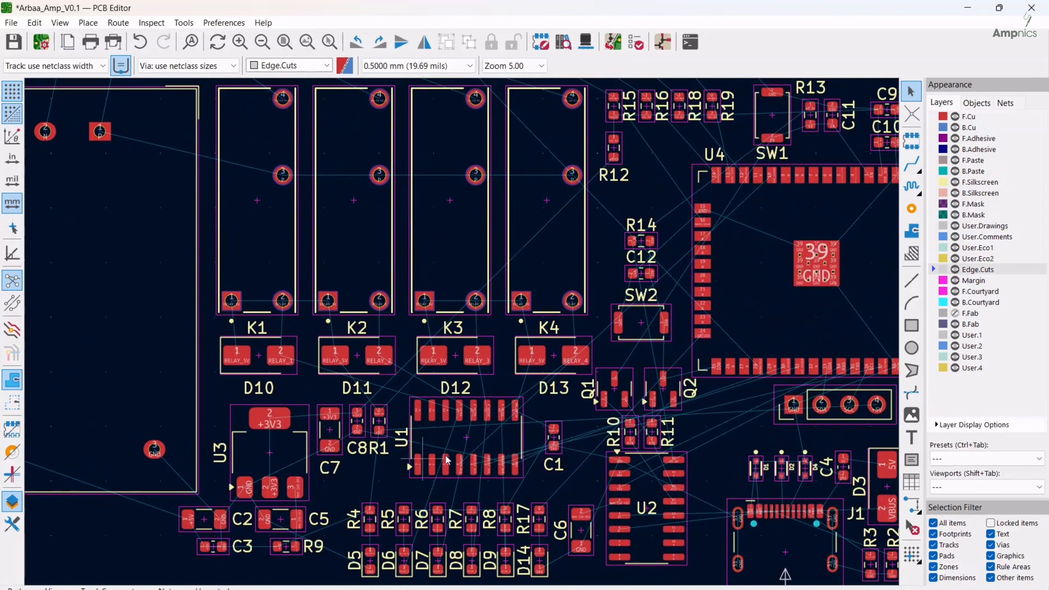
pyautogui.click(553, 442)
pyautogui.moveTo(553, 440); pyautogui.dragTo(535, 440)
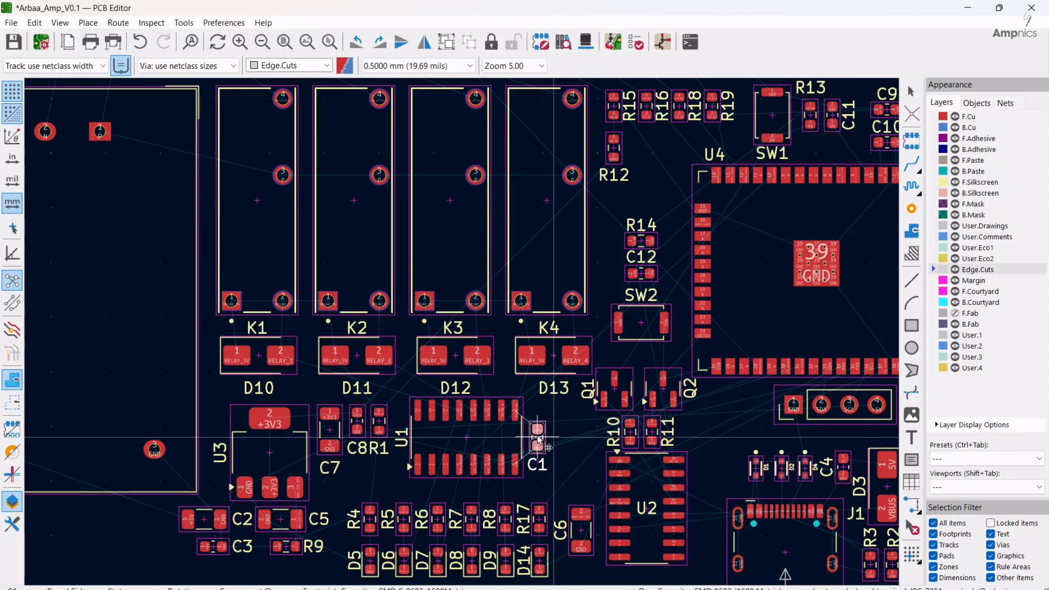
pyautogui.click(566, 452)
pyautogui.scroll(2, 566, 451)
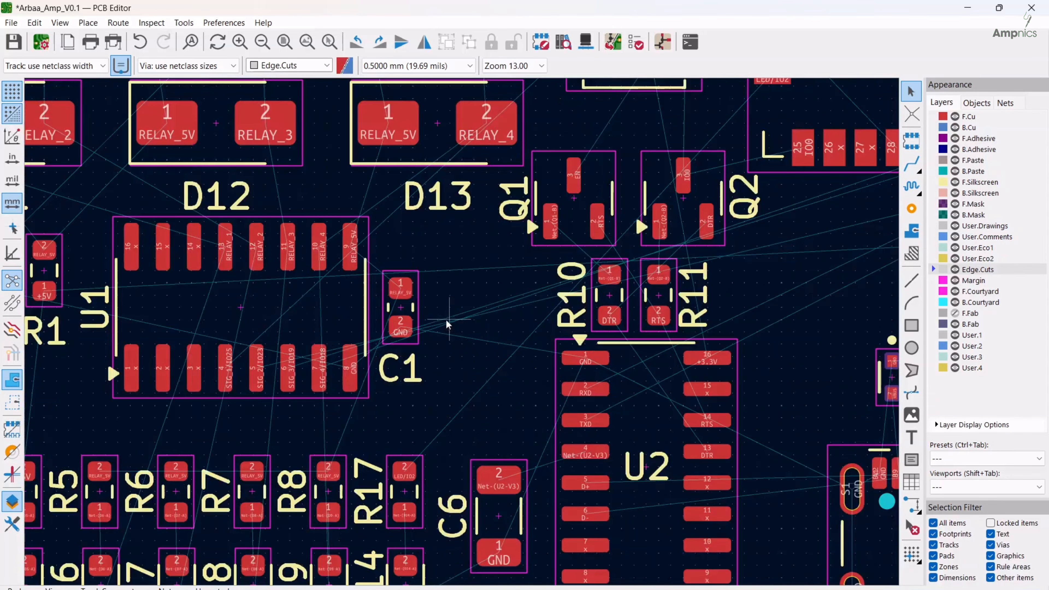
pyautogui.scroll(-4, 446, 319)
pyautogui.moveTo(396, 313); pyautogui.dragTo(494, 325, button='middle')
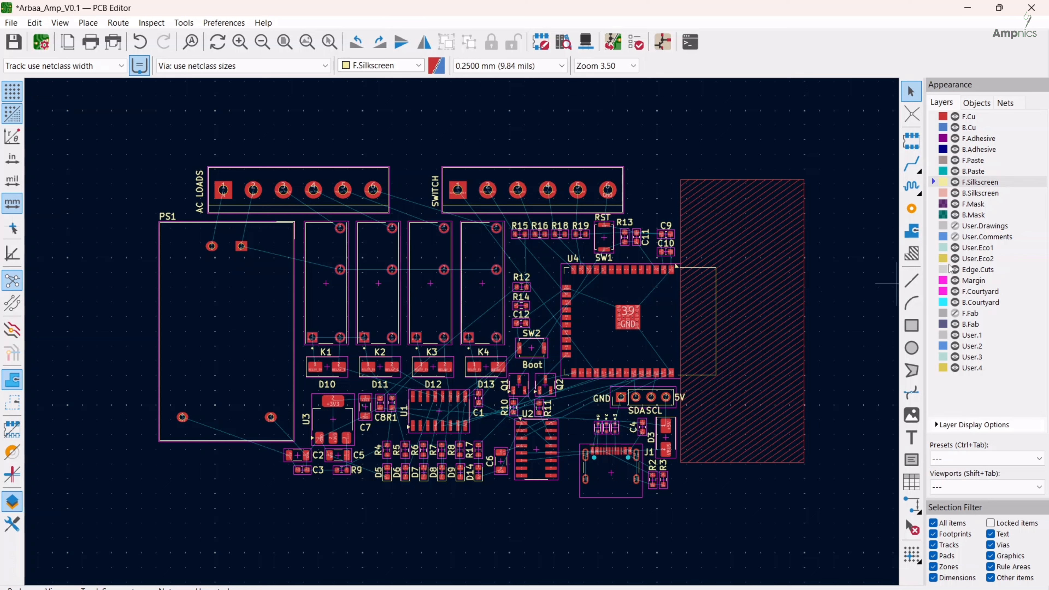
# Set the grid to 0.5 mm and draw a 95 × 55 mm rectangle on Edge.Cuts around the components
pyautogui.click(942, 272)
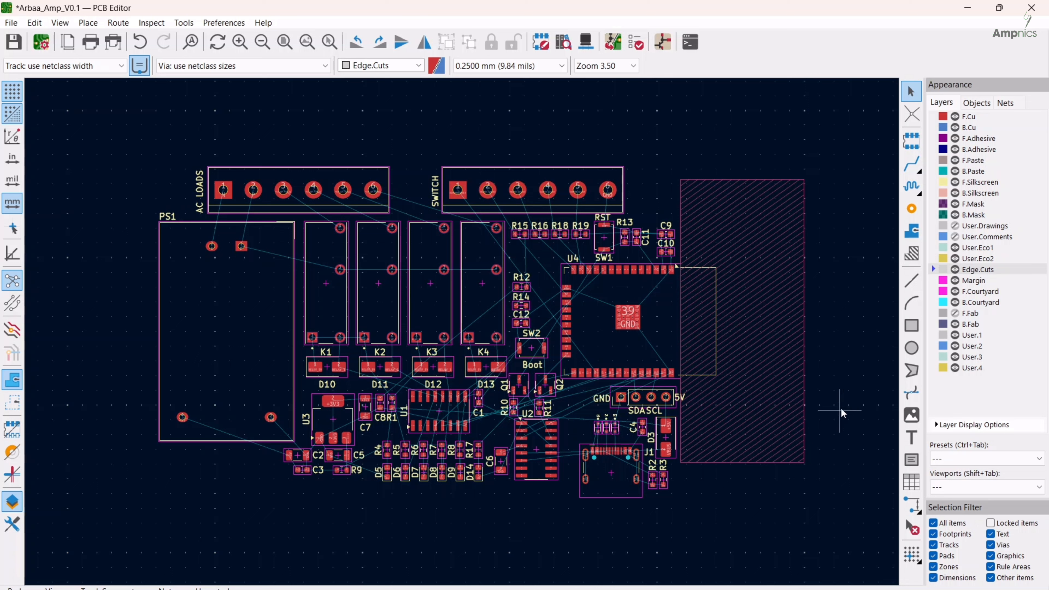
pyautogui.click(912, 326)
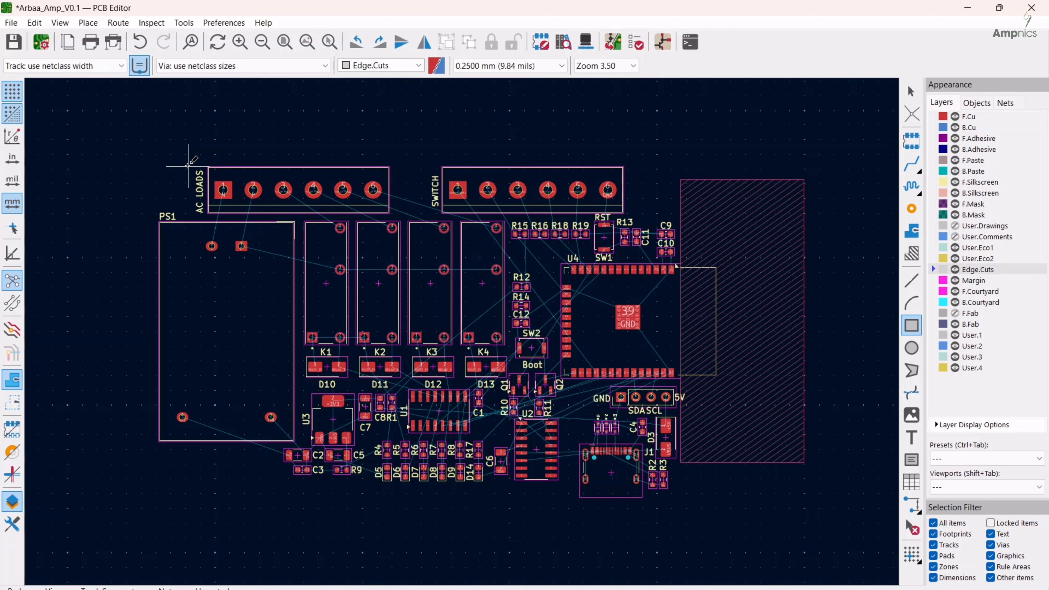
pyautogui.hotkey('shift', 'n')
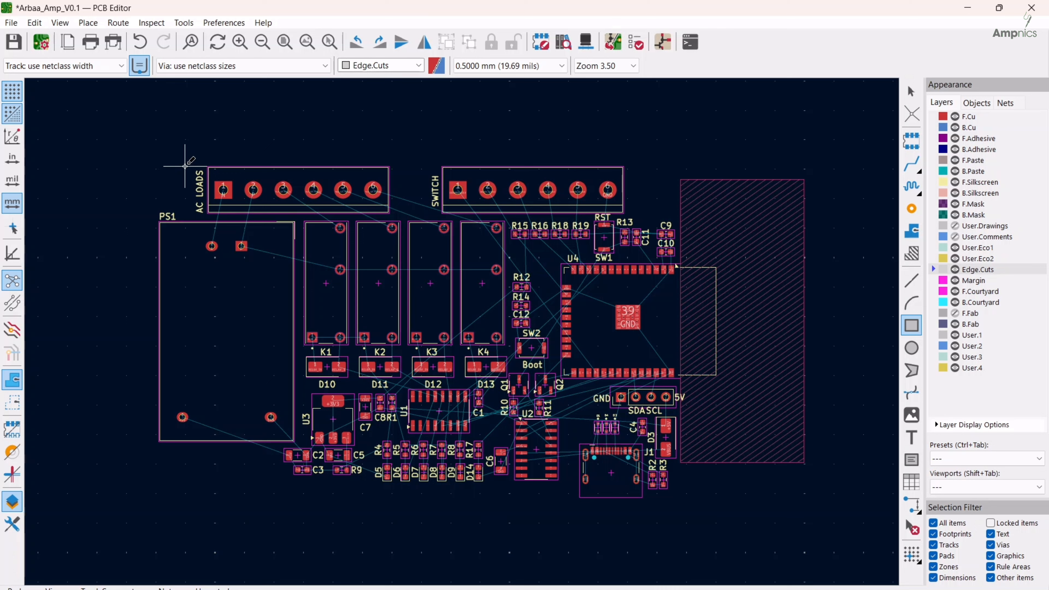
pyautogui.click(158, 166)
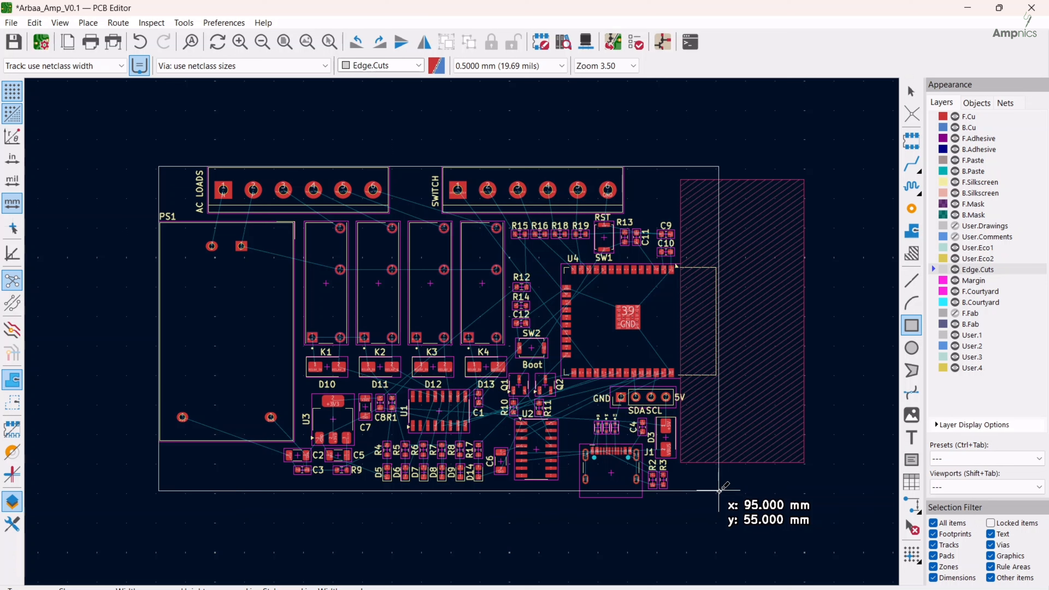
pyautogui.click(719, 491)
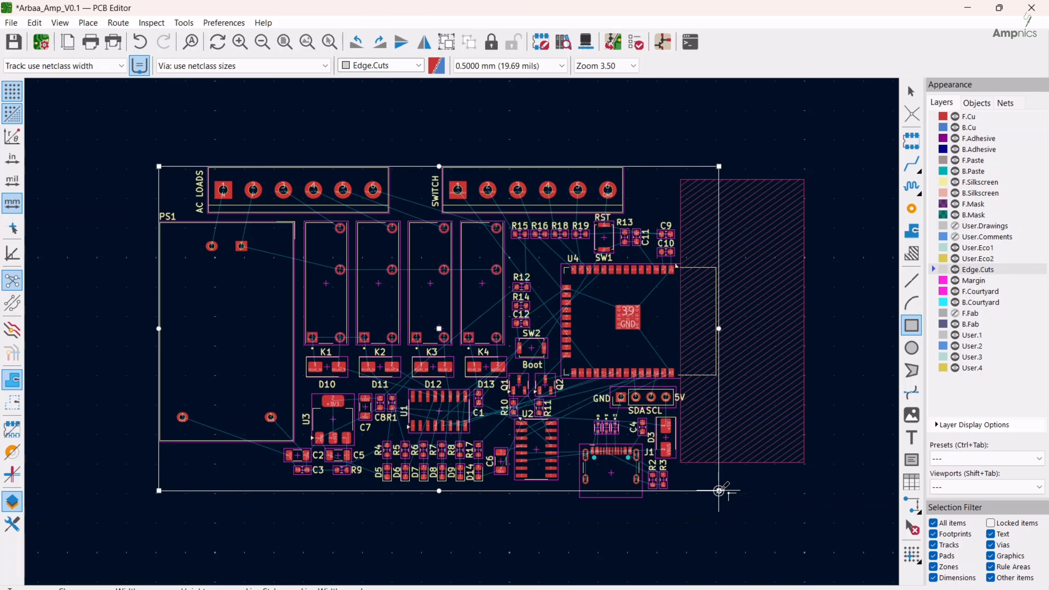
pyautogui.press('Escape')
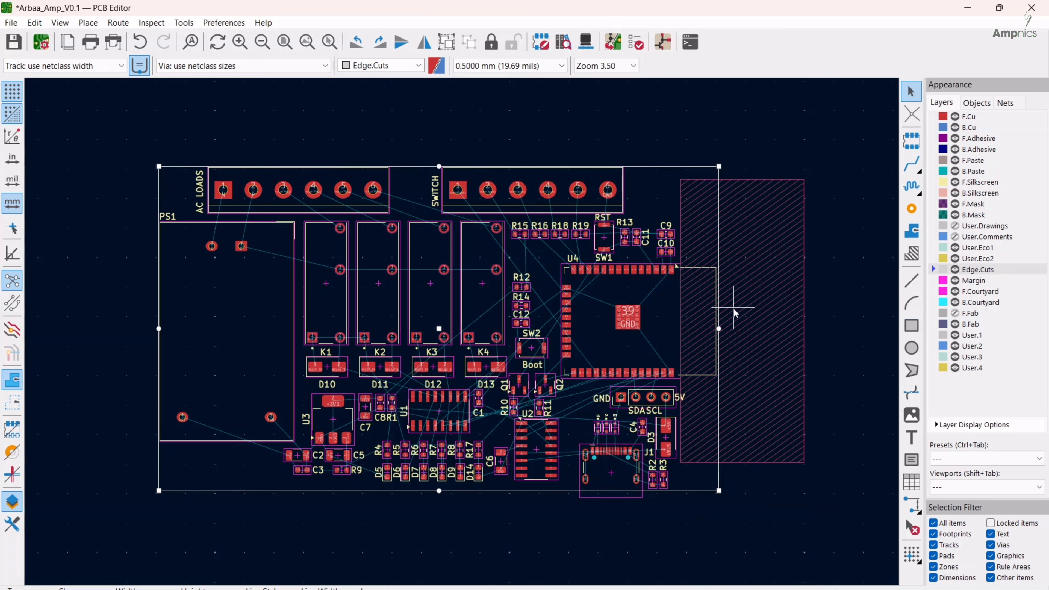
pyautogui.click(187, 151)
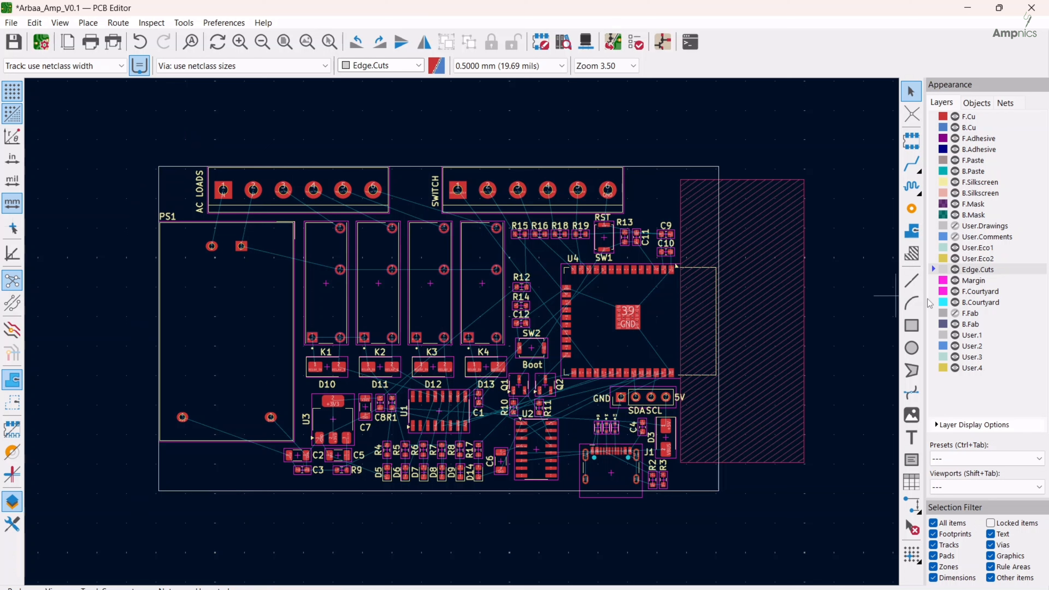
# Draw a 90° arc with a 3 mm radius on Edge.Cuts inside the outline's upper-left corner
pyautogui.click(914, 303)
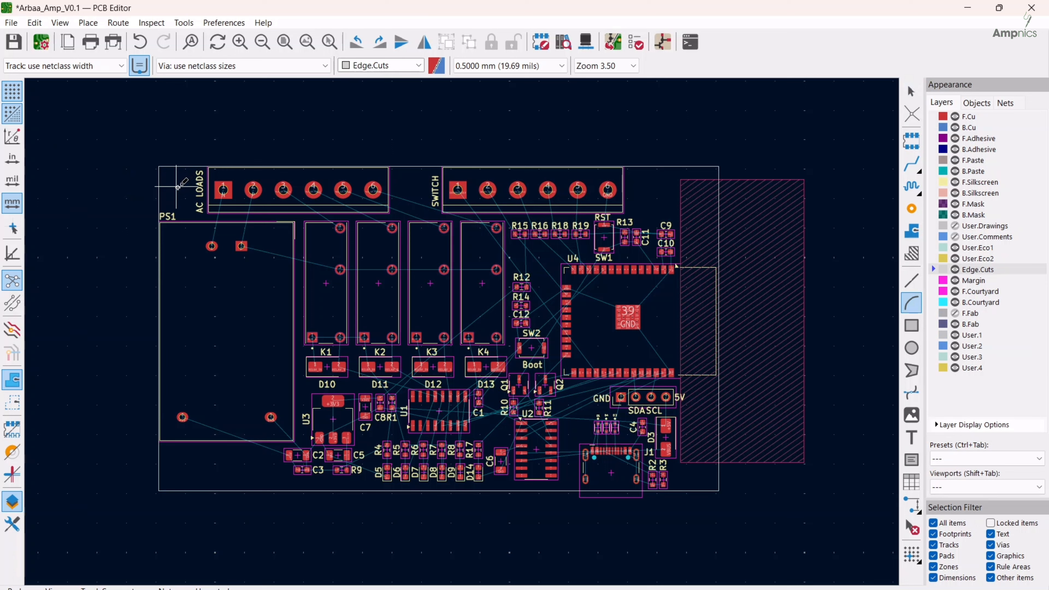
pyautogui.click(178, 184)
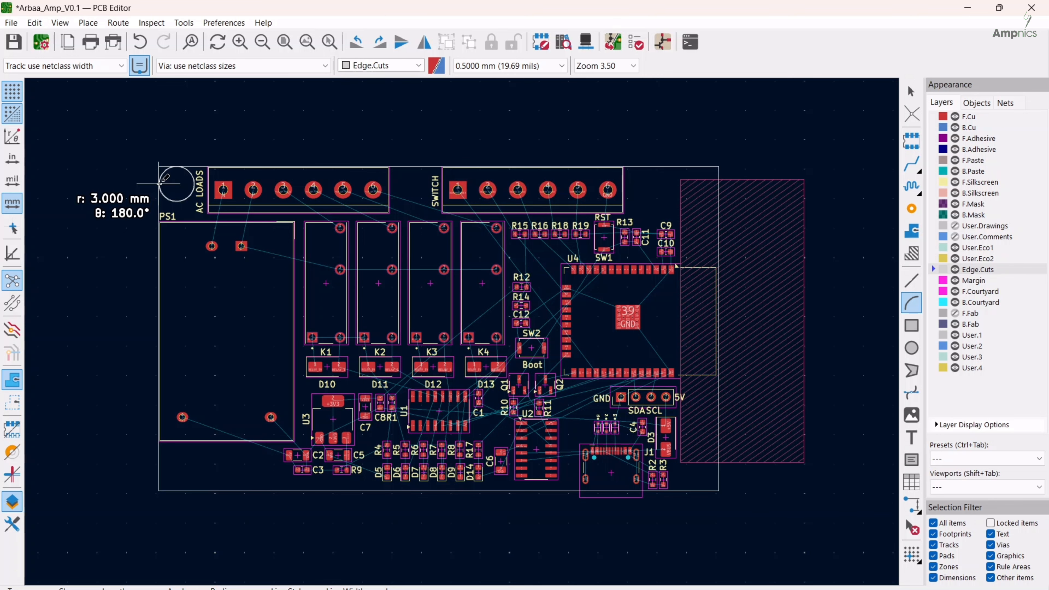
pyautogui.click(160, 184)
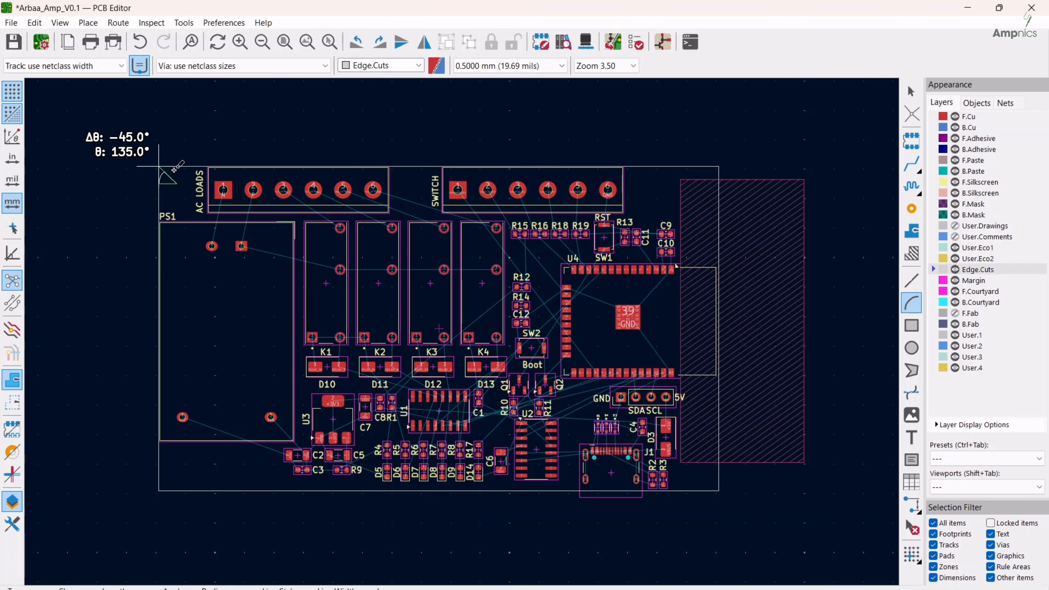
pyautogui.scroll(4, 164, 169)
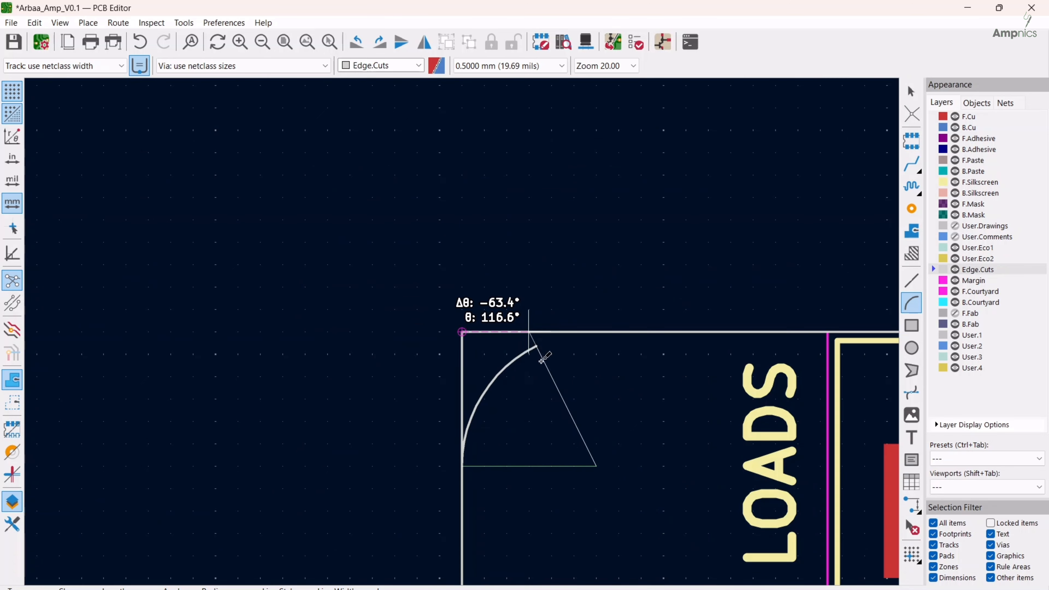
pyautogui.click(606, 332)
pyautogui.scroll(-3, 461, 334)
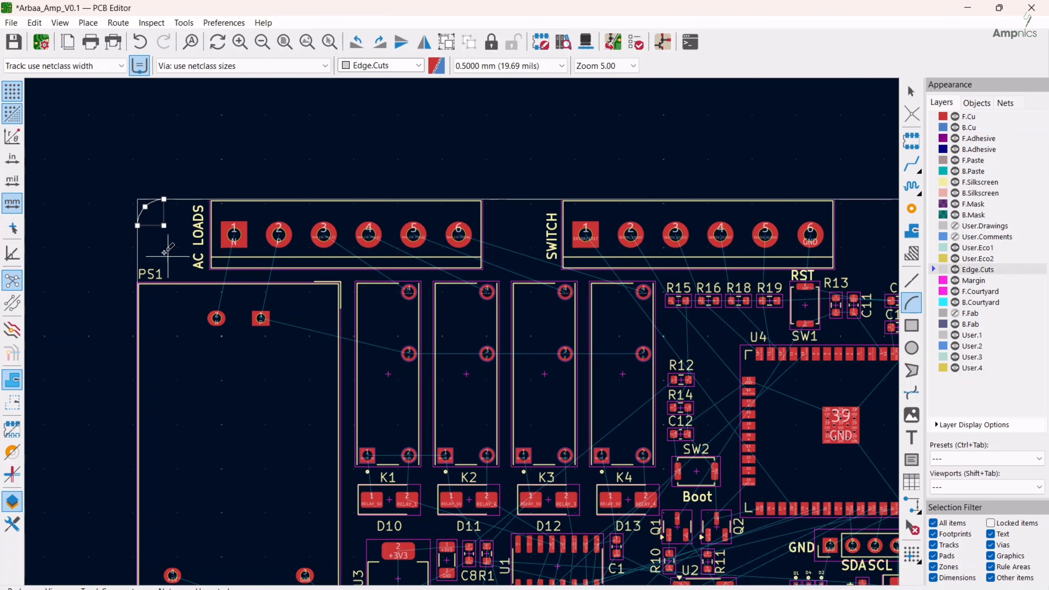
pyautogui.scroll(-2, 248, 249)
pyautogui.moveTo(532, 360); pyautogui.dragTo(448, 353, button='middle')
pyautogui.moveTo(418, 384); pyautogui.dragTo(410, 338, button='middle')
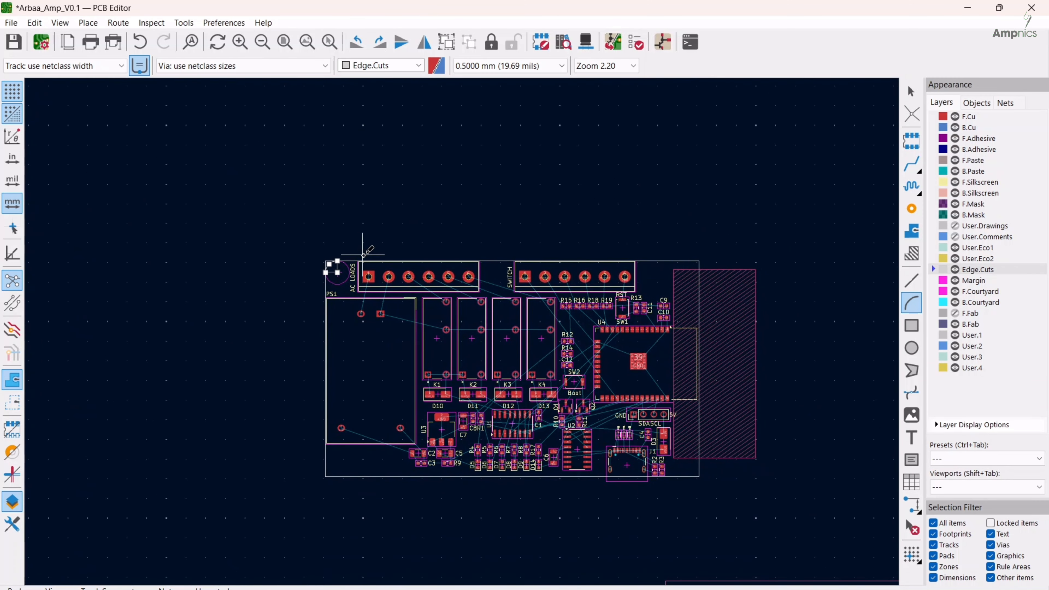
pyautogui.press('Escape')
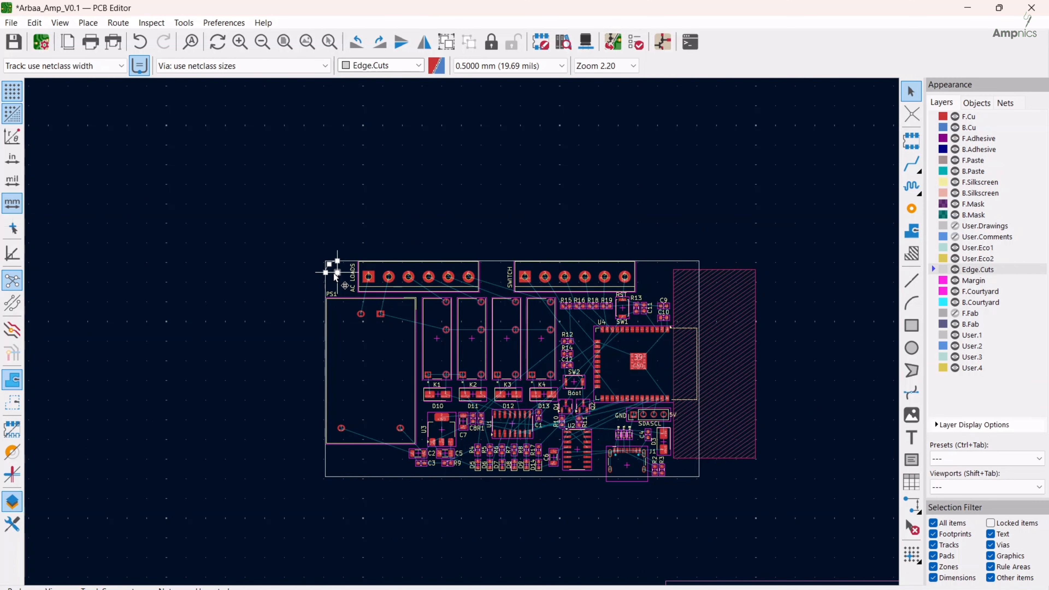
# Duplicate the corner arc and fit rotated copies into the outline's upper-right and lower-right corners
pyautogui.hotkey('ctrl', 'd')
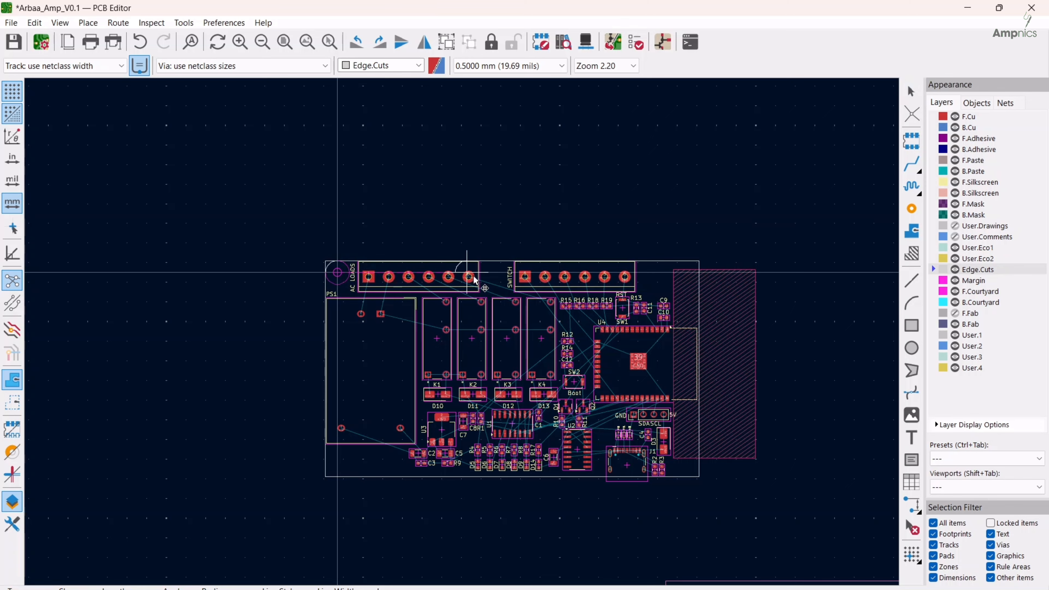
pyautogui.scroll(3, 687, 273)
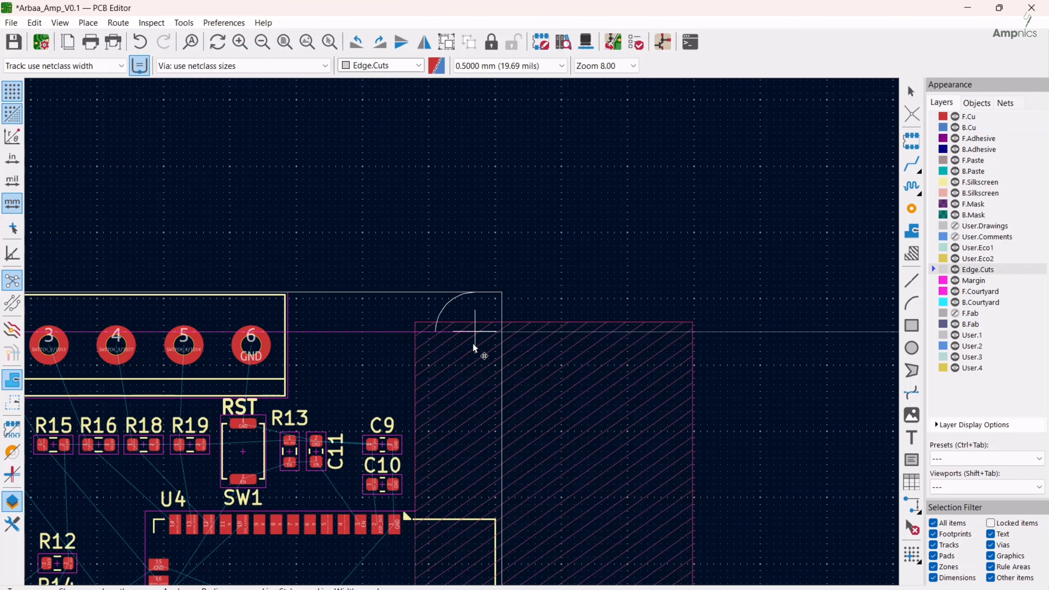
pyautogui.scroll(-3, 473, 343)
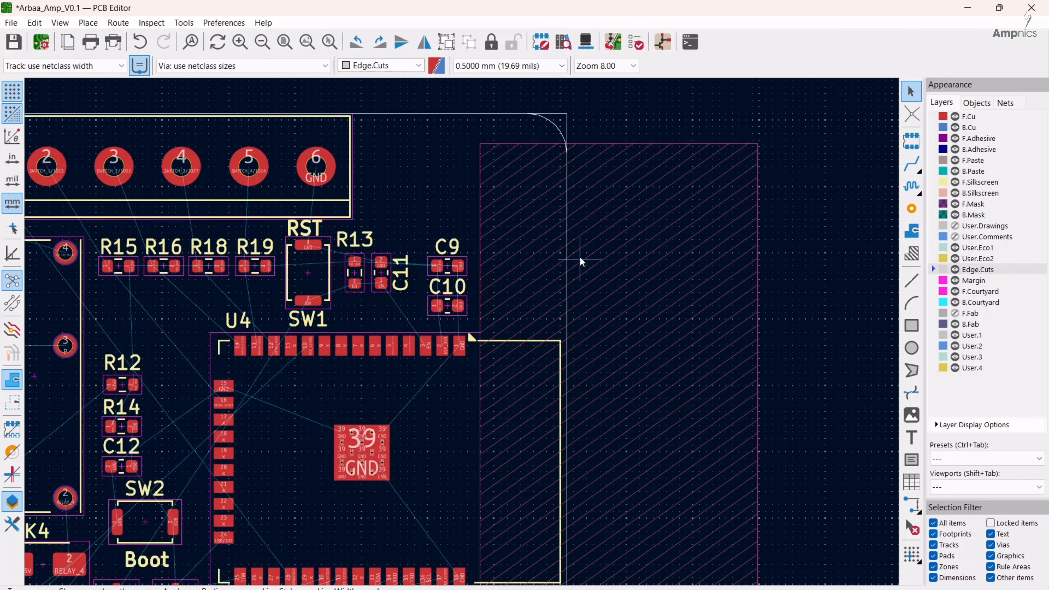
pyautogui.scroll(-2, 428, 380)
pyautogui.press('r')
pyautogui.press('r')
pyautogui.press('r')
pyautogui.click(433, 349)
pyautogui.scroll(2, 426, 333)
# Duplicate the corner arc once more and fit the rotated copy into the outline's lower-left corner
pyautogui.hotkey('ctrl', 'd')
pyautogui.press('r')
pyautogui.press('r')
pyautogui.press('r')
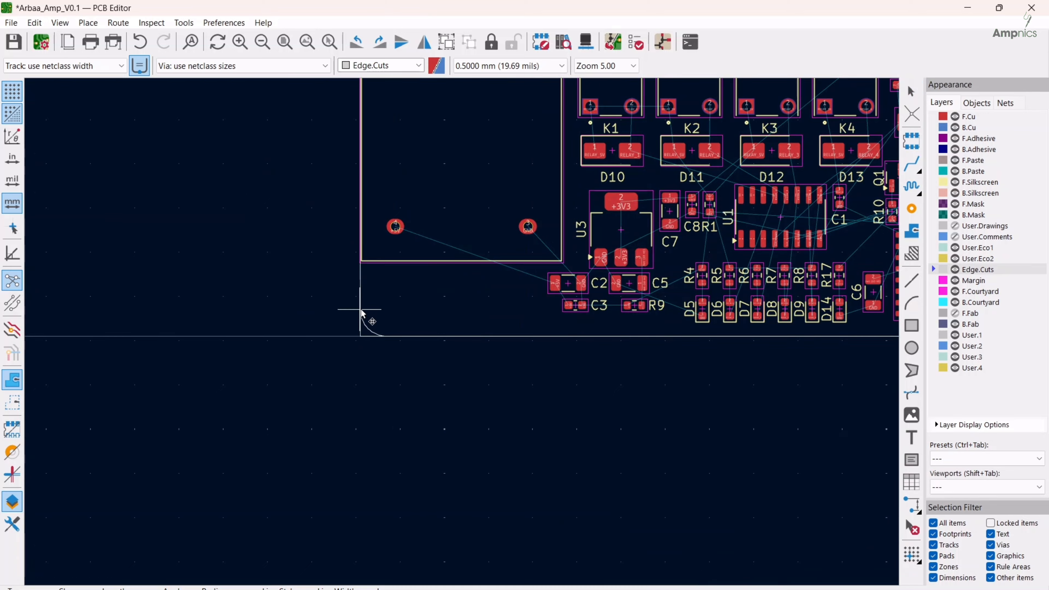
pyautogui.click(361, 312)
pyautogui.scroll(-2, 462, 331)
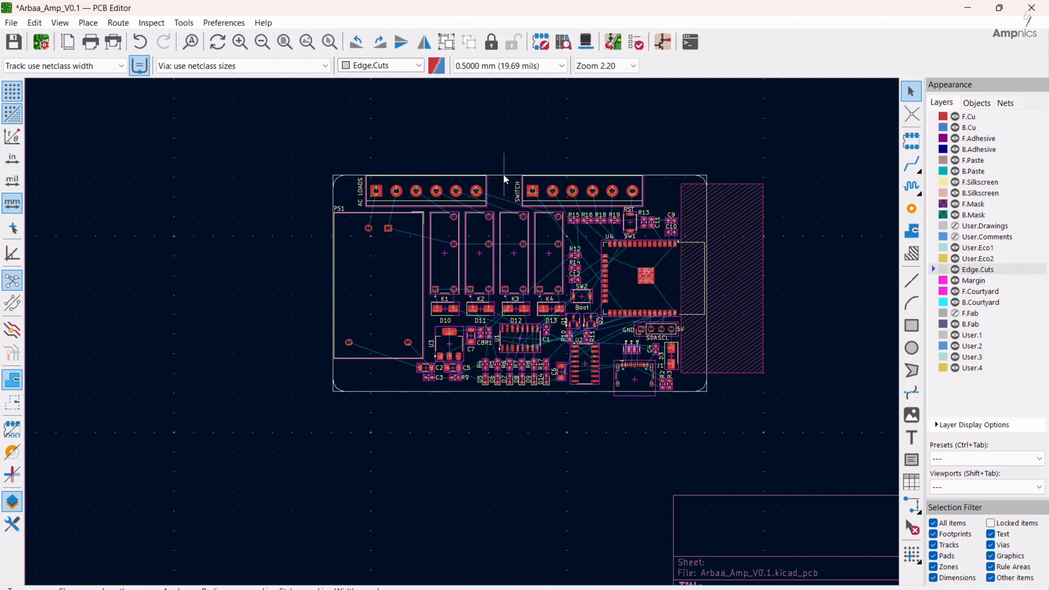
# Delete the square-cornered rectangle and draw a straight Edge.Cuts line joining the two upper corner arcs
pyautogui.click(505, 176)
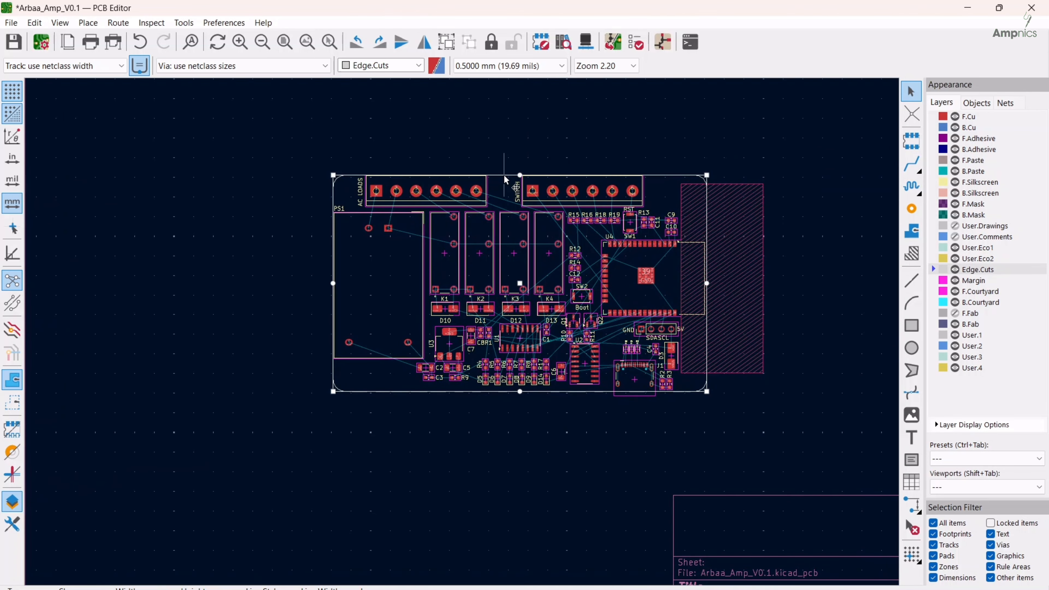
pyautogui.press('Delete')
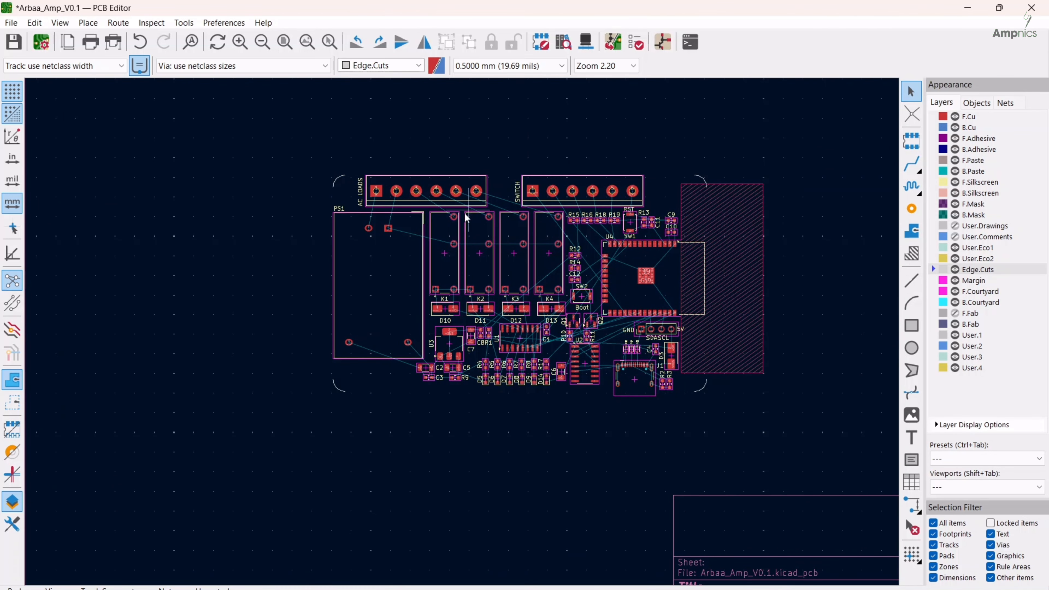
pyautogui.click(911, 285)
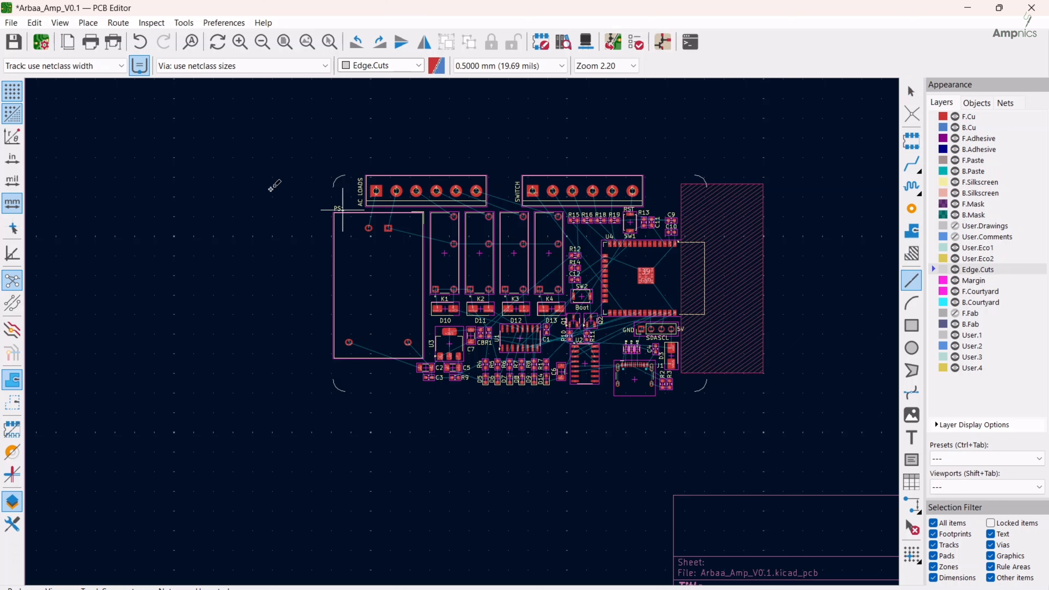
pyautogui.click(344, 175)
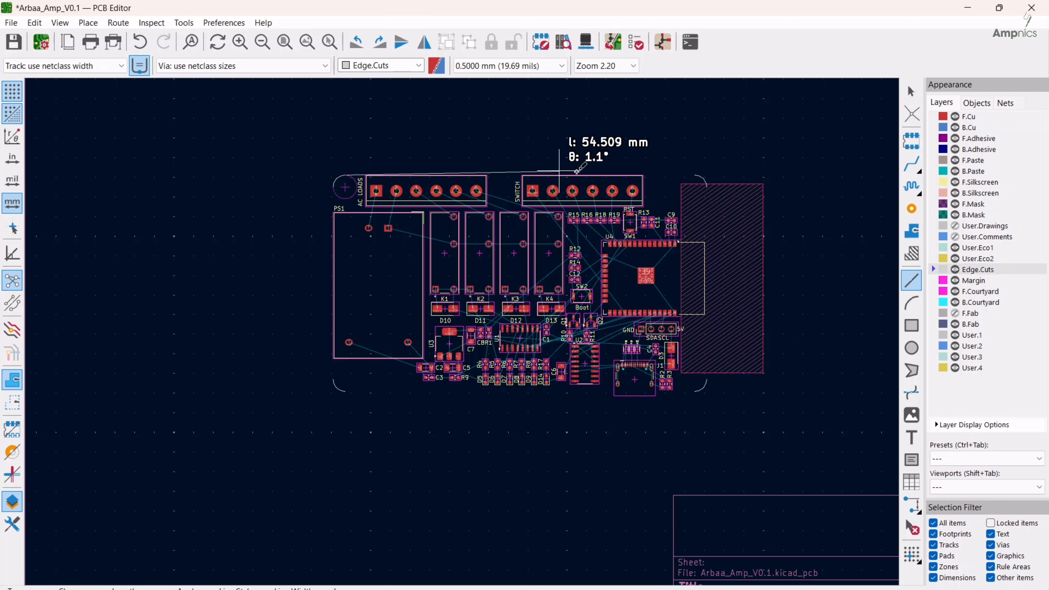
pyautogui.click(695, 175)
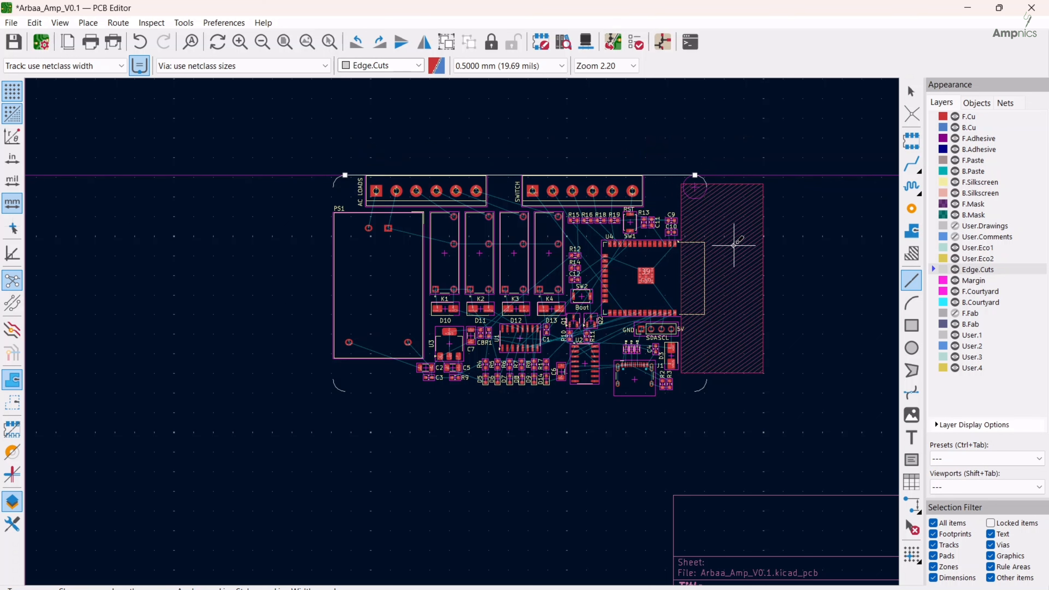
# Draw the board's left edge between its corner arcs and an 89 mm bottom edge joining the lower arcs
pyautogui.click(333, 188)
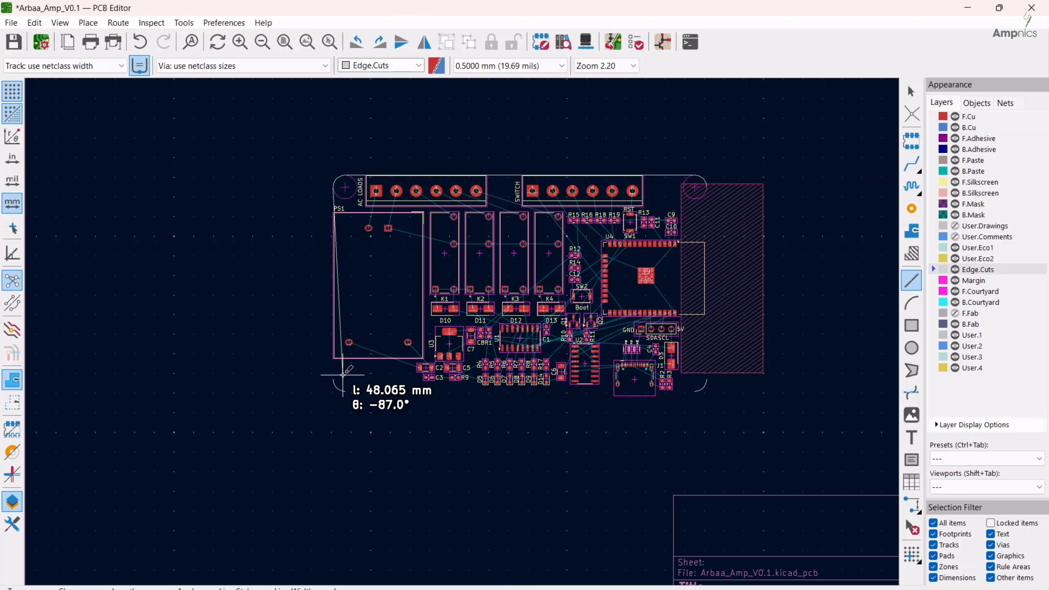
pyautogui.click(333, 378)
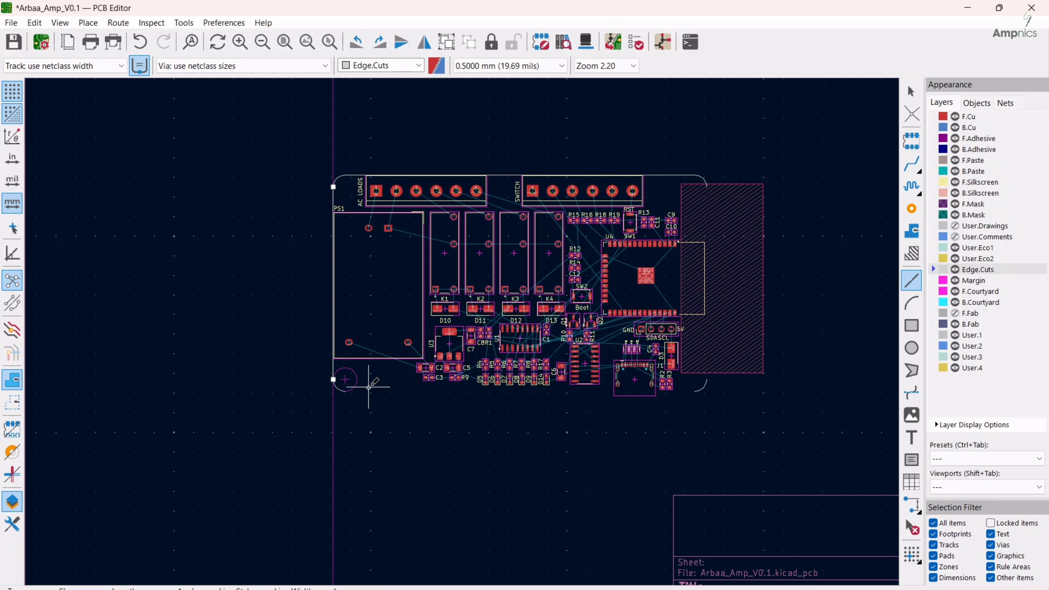
pyautogui.click(345, 391)
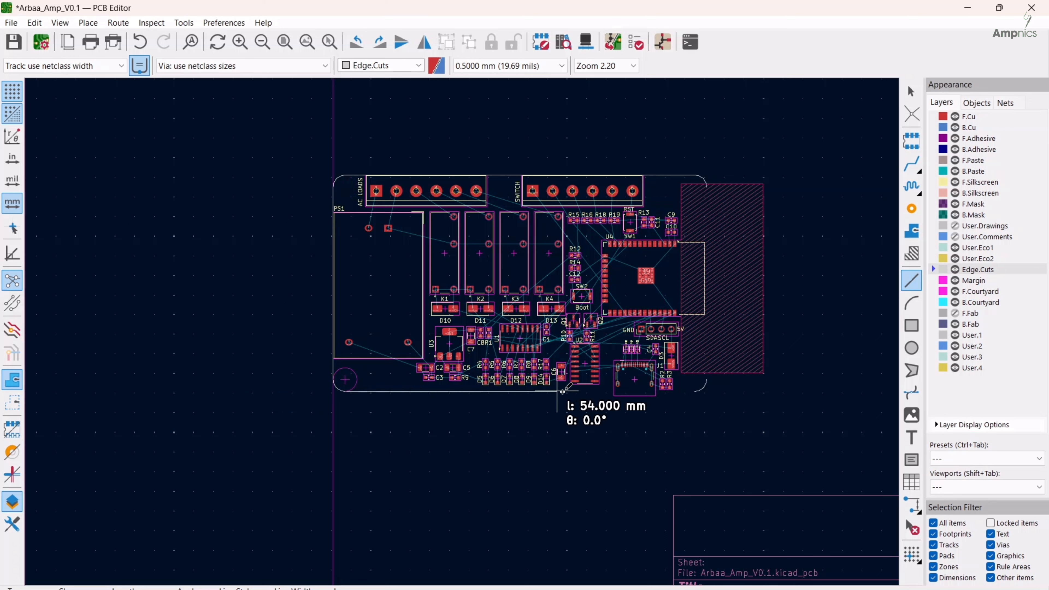
pyautogui.click(694, 390)
# Draw the board's right edge 14 mm straight down from the upper-right corner arc to the top of U4's antenna area
pyautogui.scroll(5, 701, 348)
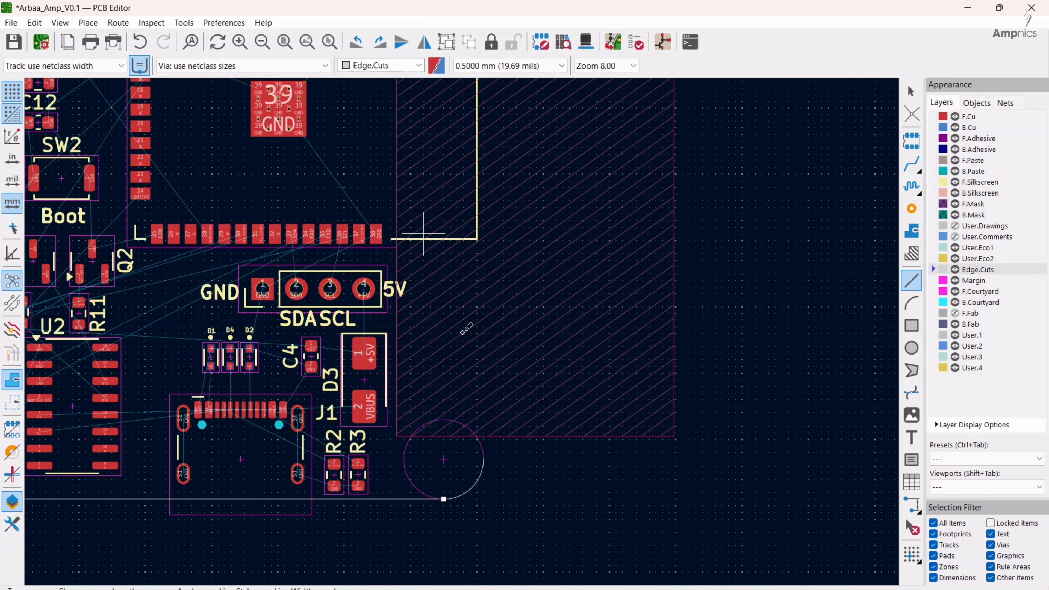
pyautogui.moveTo(424, 233); pyautogui.dragTo(462, 332, button='middle')
pyautogui.scroll(-2, 467, 326)
pyautogui.moveTo(492, 279); pyautogui.dragTo(532, 428, button='middle')
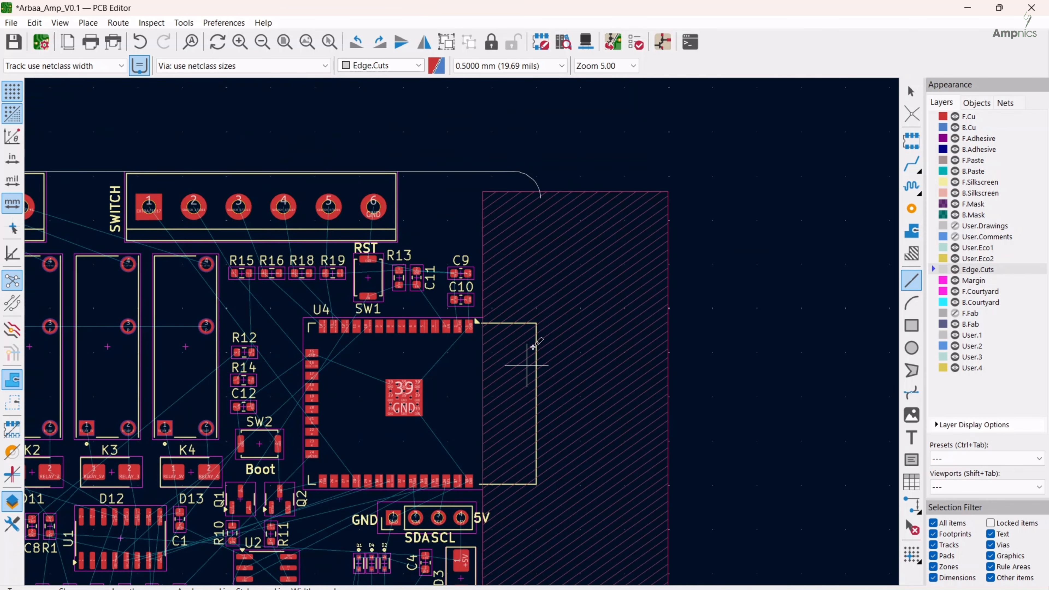
pyautogui.click(540, 199)
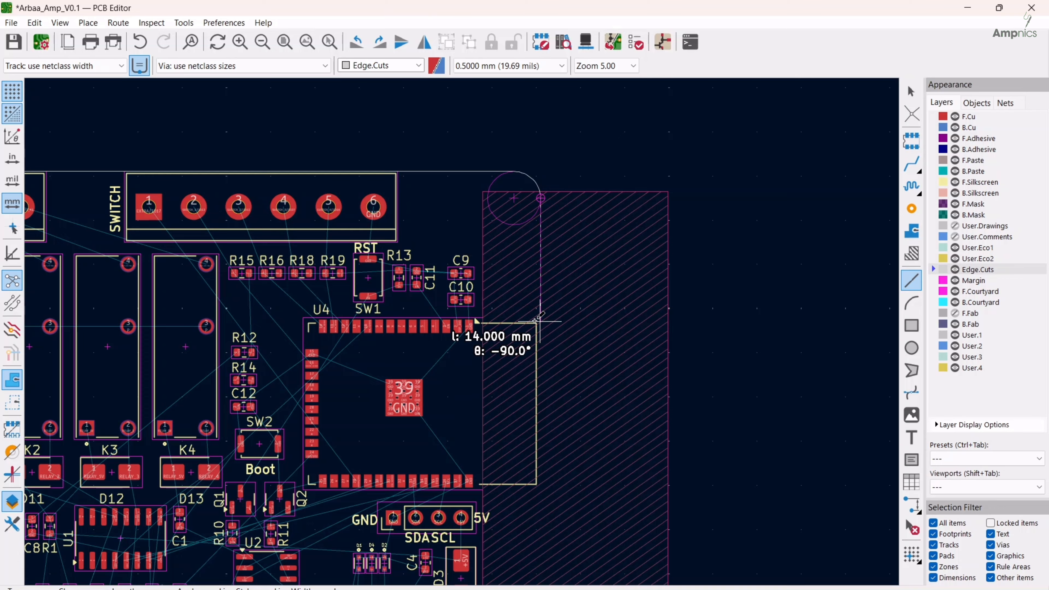
pyautogui.scroll(4, 537, 320)
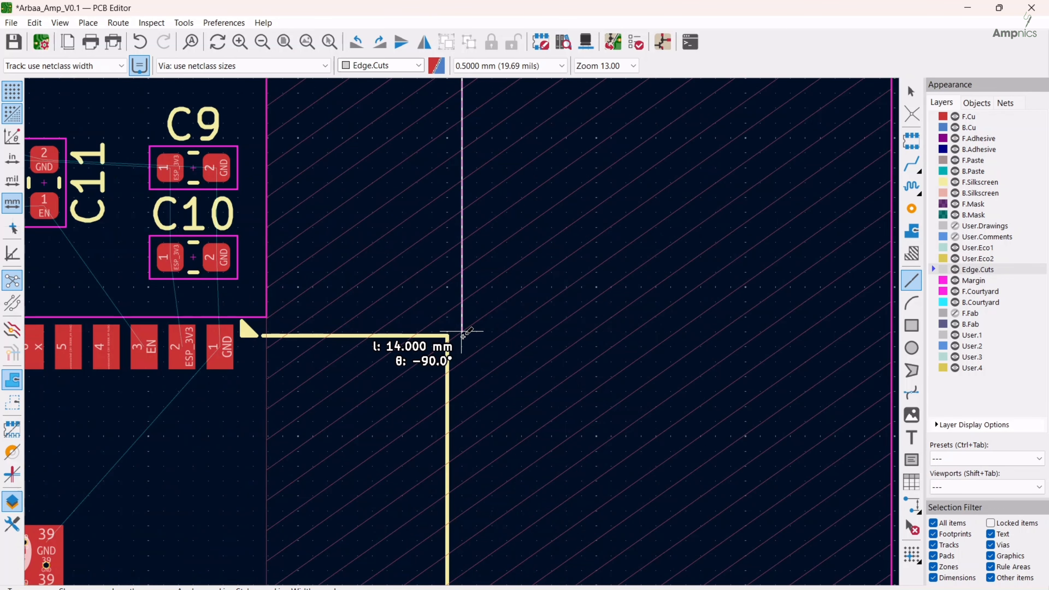
pyautogui.click(462, 335)
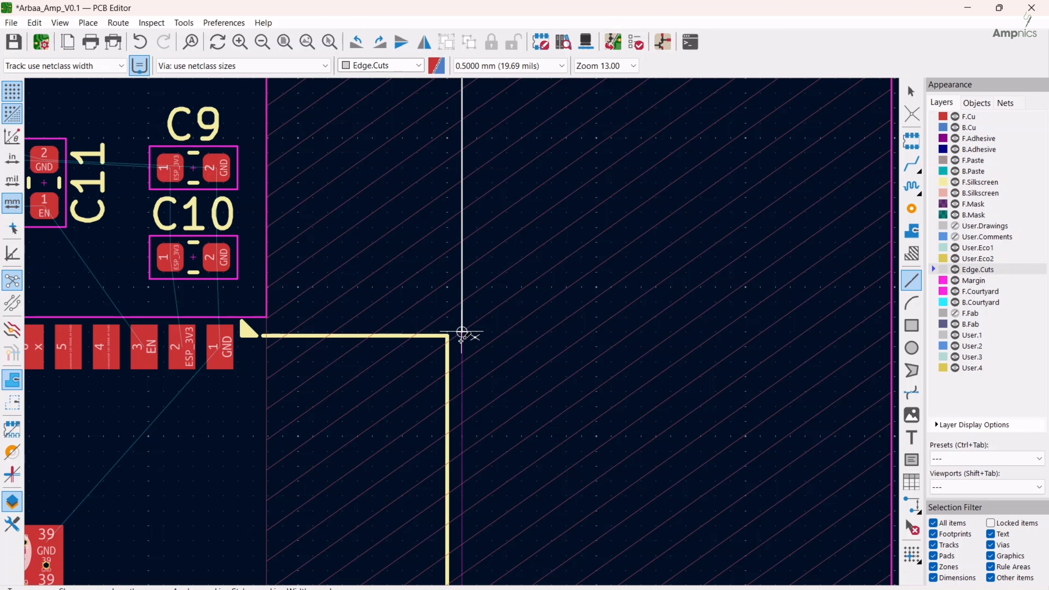
# Outline the antenna notch inward to the keepout area's inner edge and 18.5 mm down beside U4
pyautogui.click(462, 332)
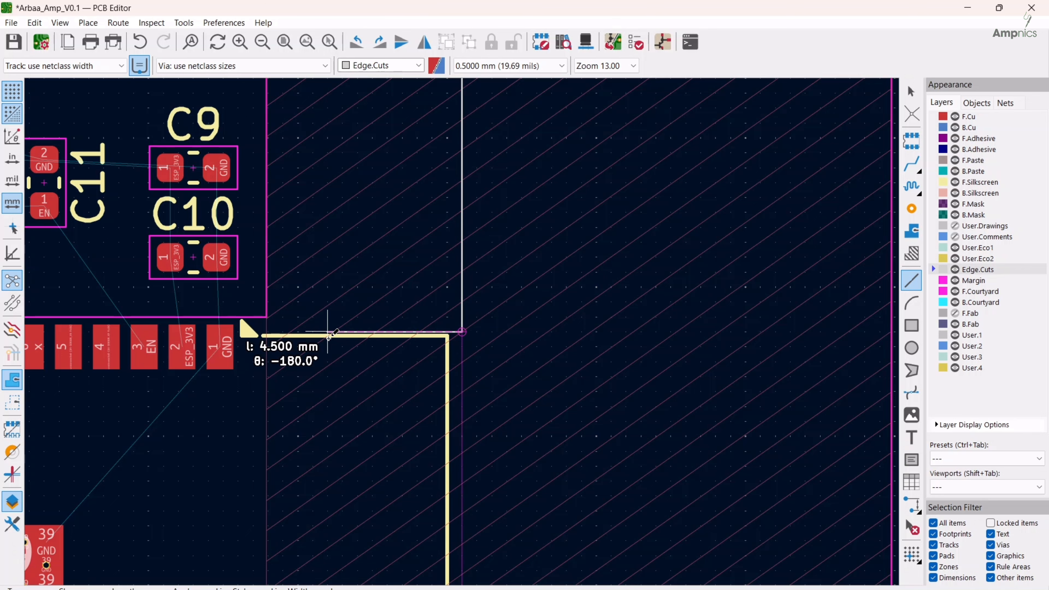
pyautogui.click(268, 333)
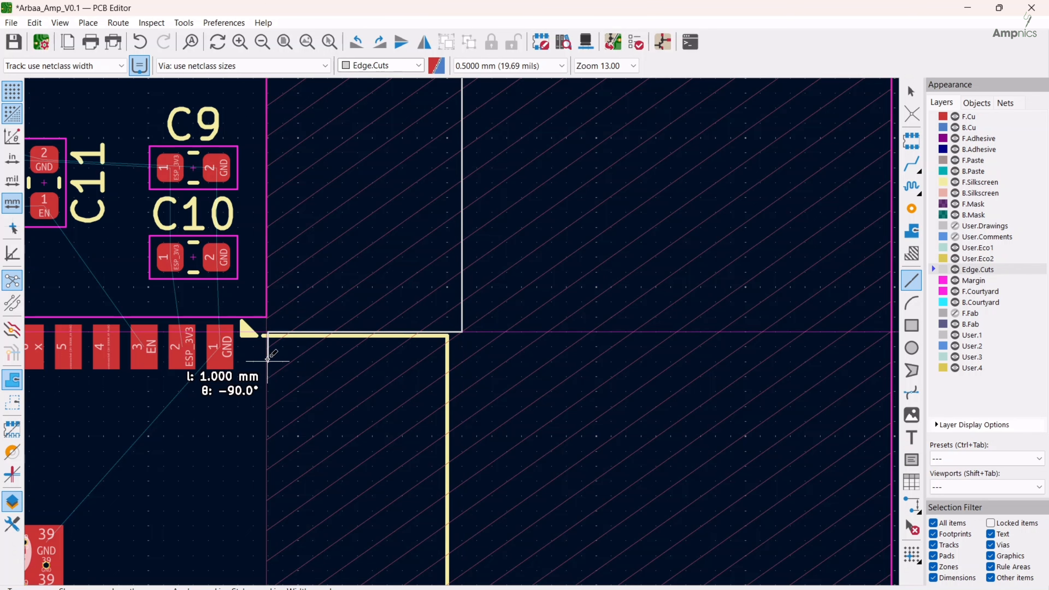
pyautogui.scroll(-2, 268, 451)
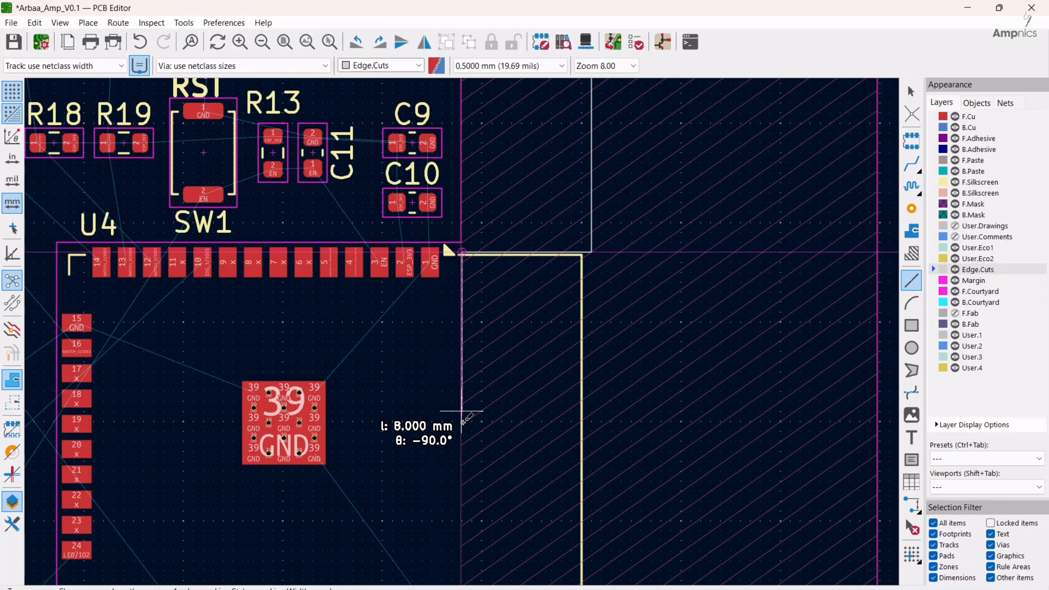
pyautogui.moveTo(462, 491); pyautogui.dragTo(458, 323, button='middle')
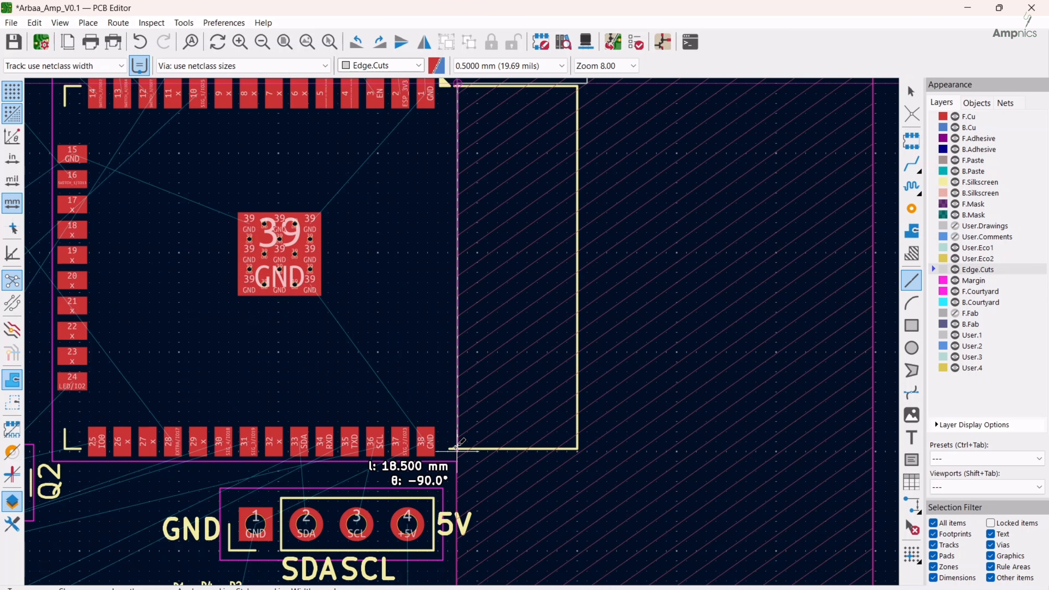
pyautogui.scroll(2, 454, 451)
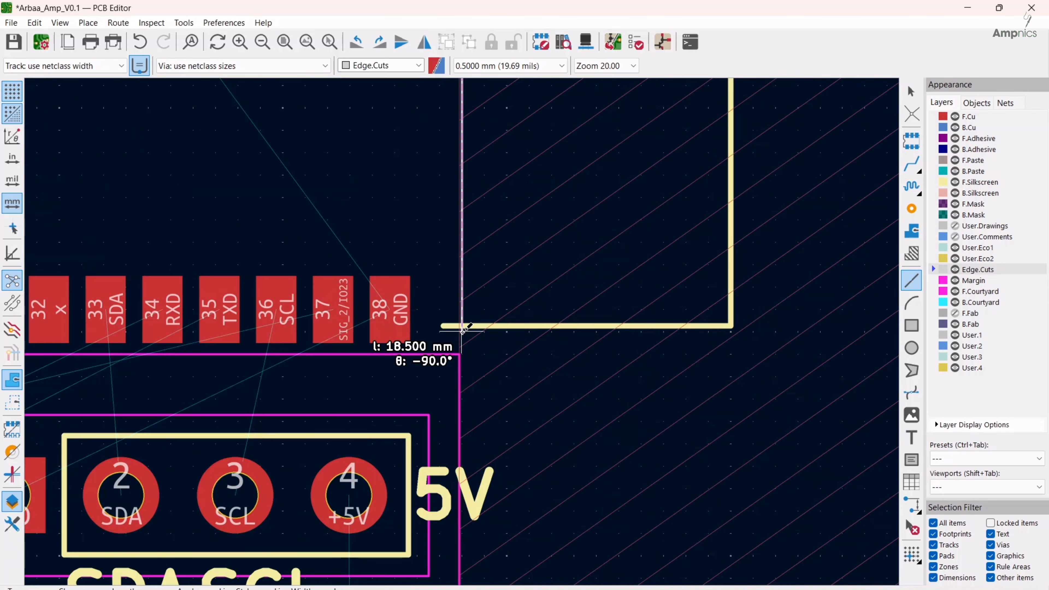
pyautogui.click(463, 331)
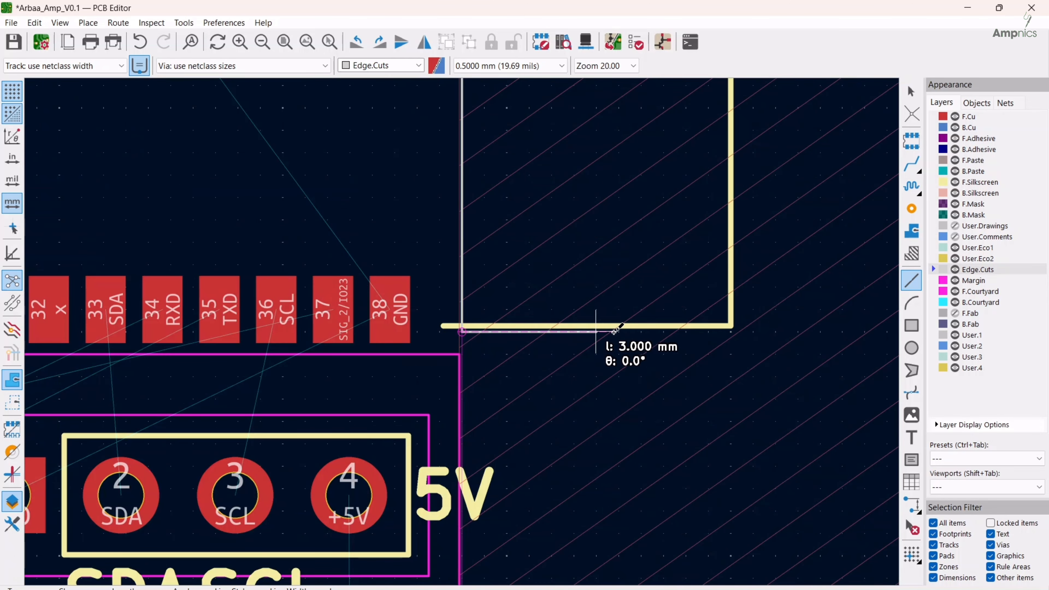
# Close the notch with a line back out to the right edge and draw 16.5 mm down to the lower-right corner arc
pyautogui.click(729, 331)
pyautogui.scroll(-2, 732, 398)
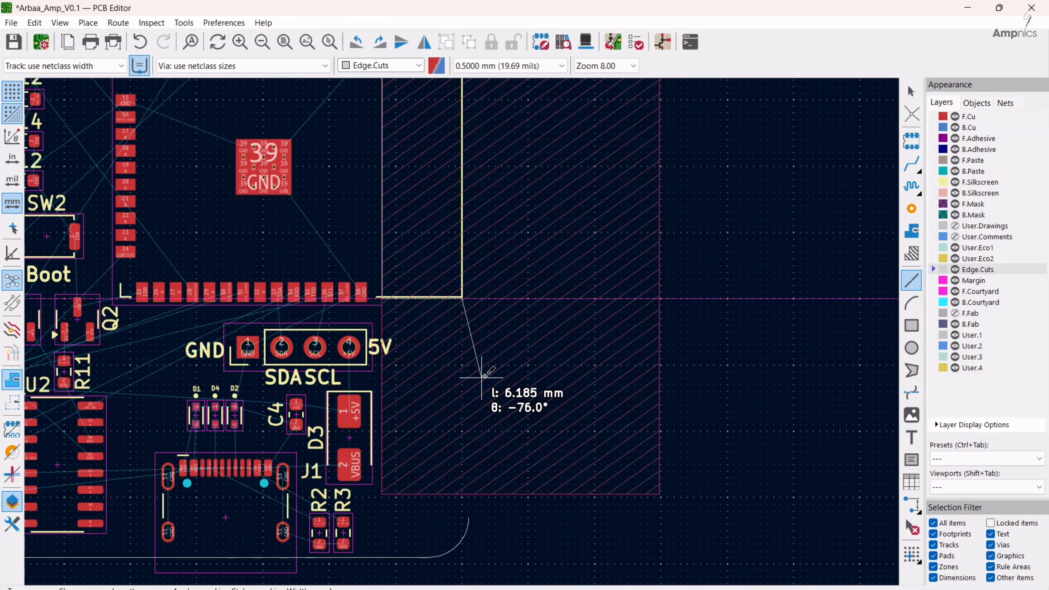
pyautogui.scroll(-2, 462, 369)
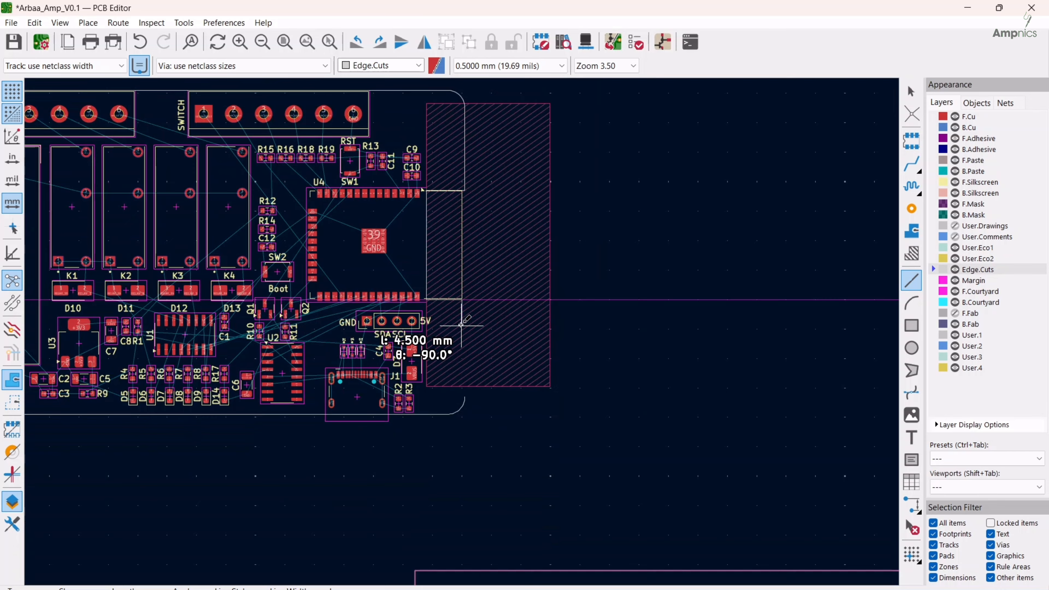
pyautogui.scroll(5, 463, 297)
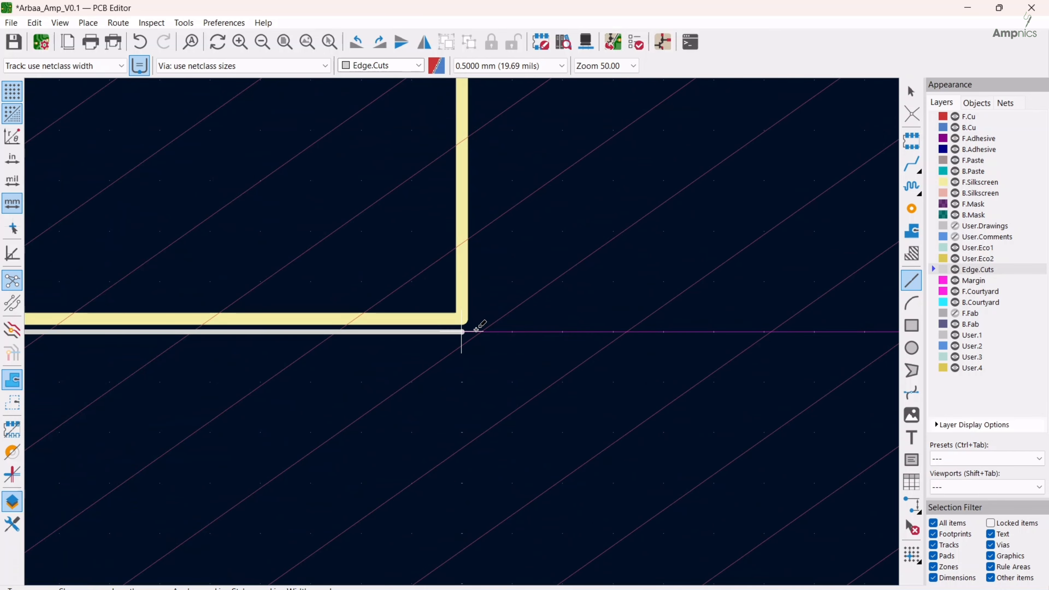
pyautogui.click(476, 330)
pyautogui.scroll(-4, 491, 329)
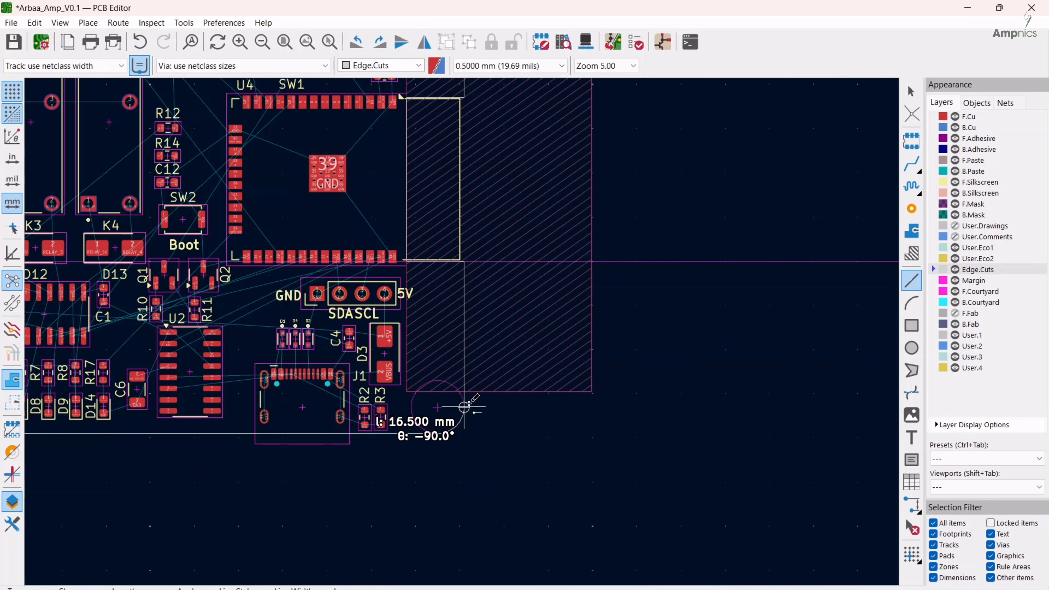
pyautogui.click(464, 407)
pyautogui.scroll(-3, 456, 304)
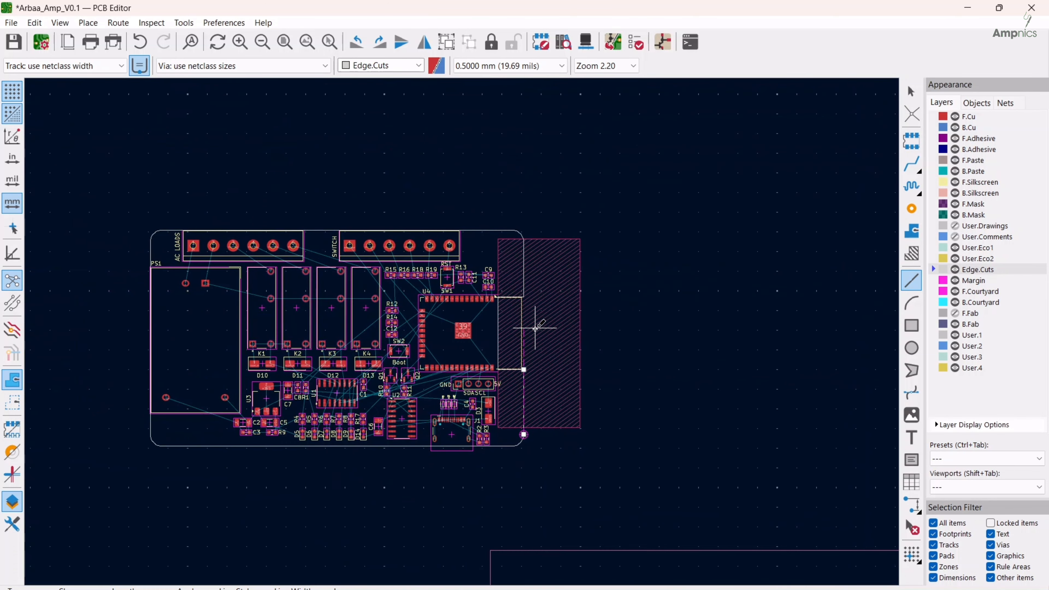
pyautogui.press('Escape')
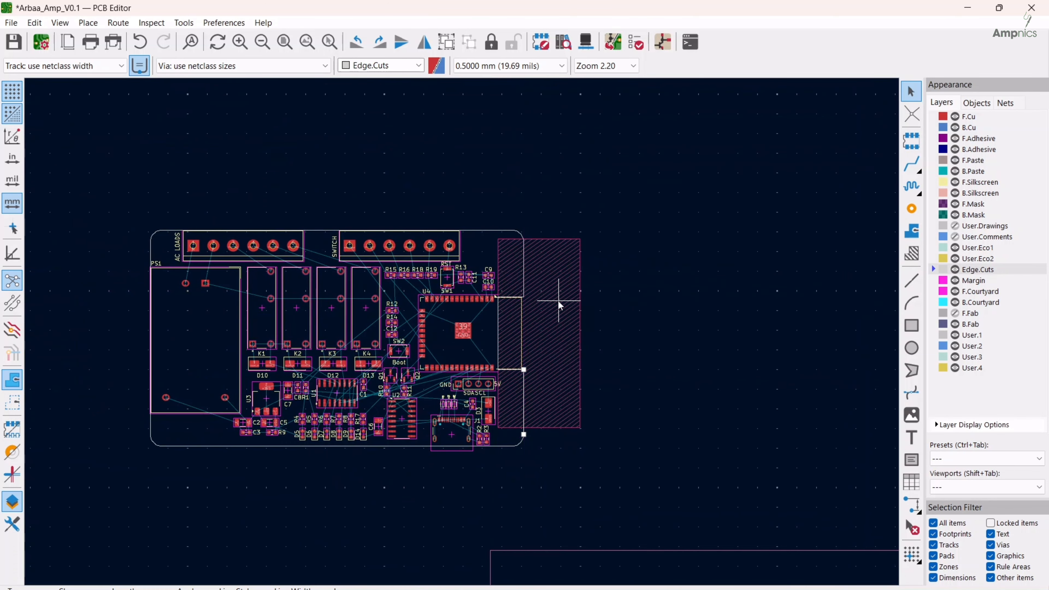
# Draw a mounting-hole circle of 1.5 mm radius on Edge.Cuts, centred on the upper-left corner arc's centre
pyautogui.moveTo(460, 352); pyautogui.dragTo(542, 350, button='middle')
pyautogui.scroll(2, 542, 350)
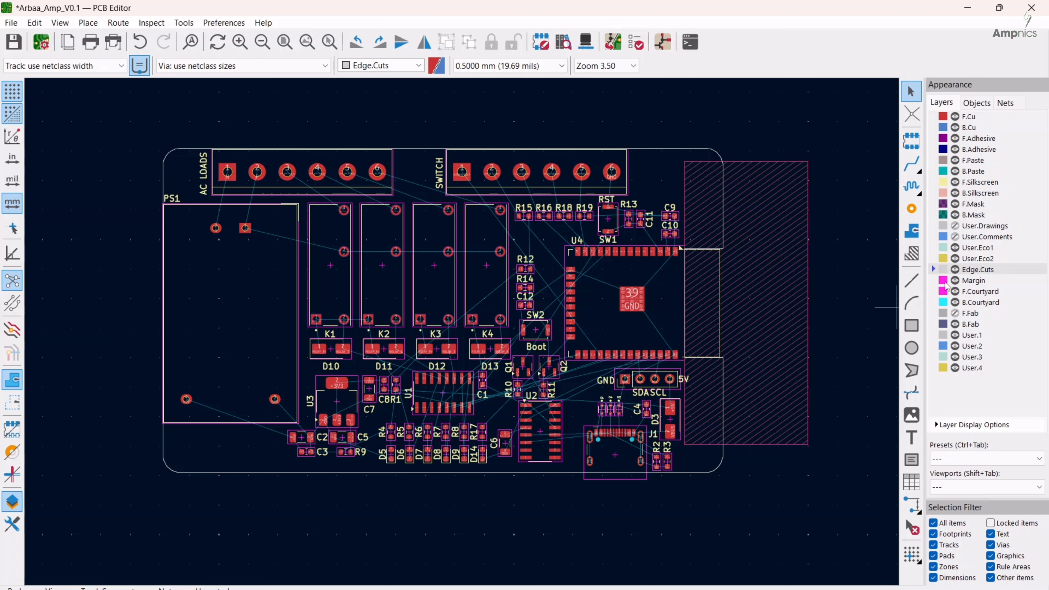
pyautogui.click(911, 348)
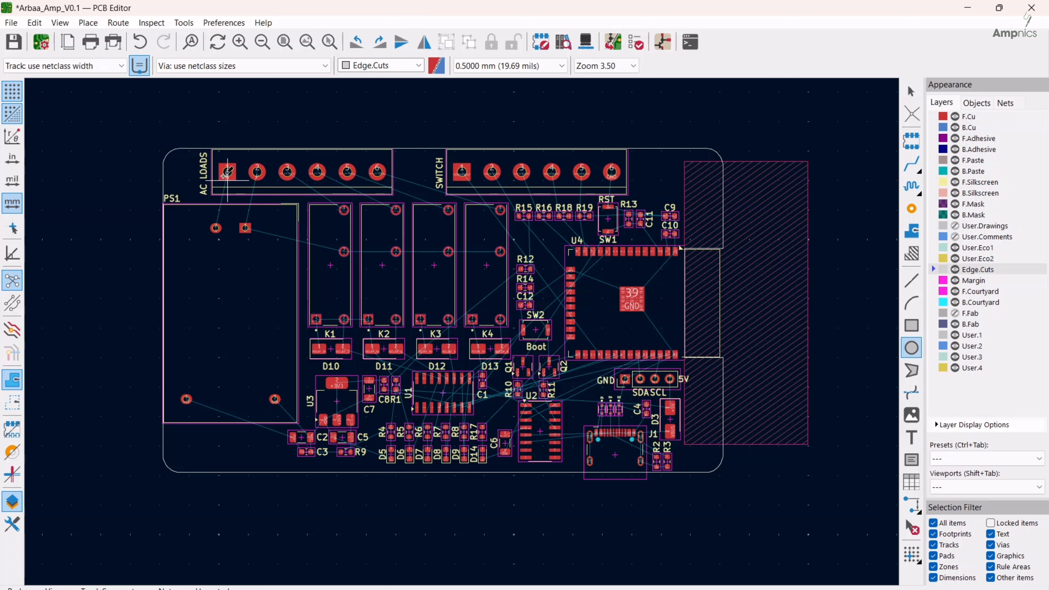
pyautogui.click(180, 166)
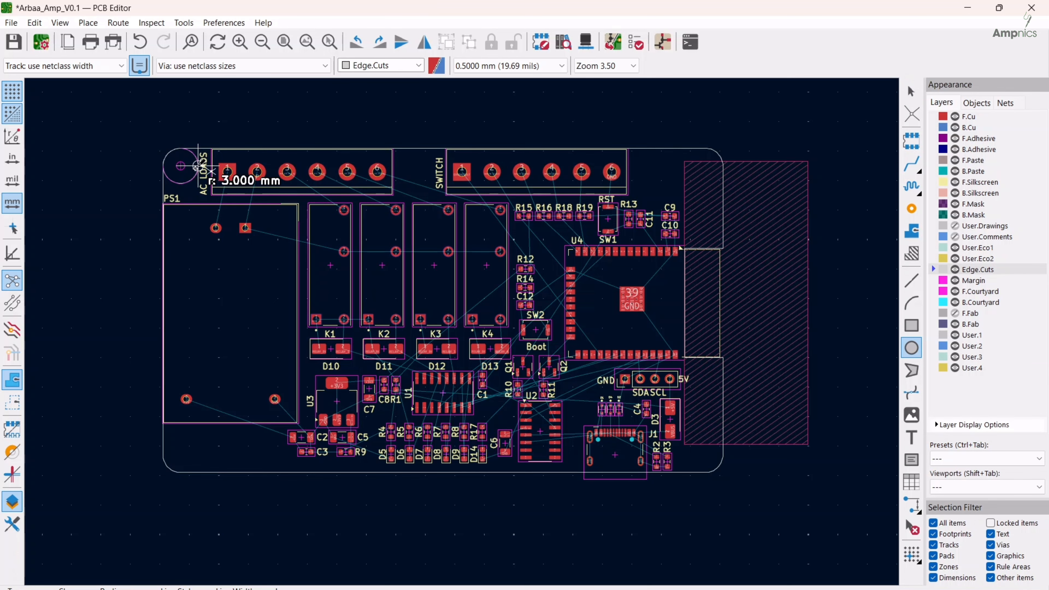
pyautogui.scroll(3, 188, 163)
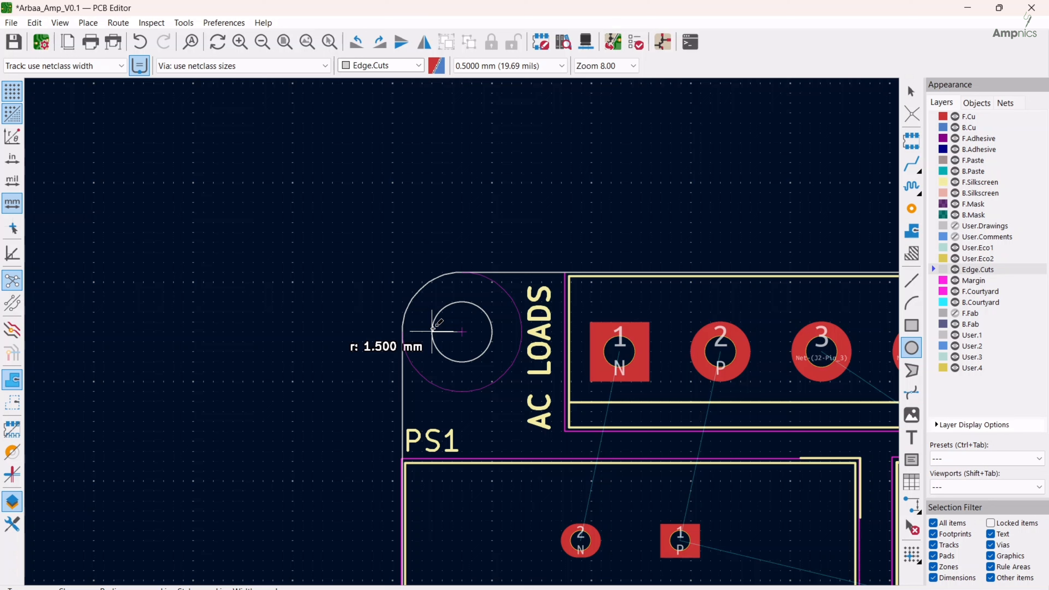
pyautogui.click(432, 331)
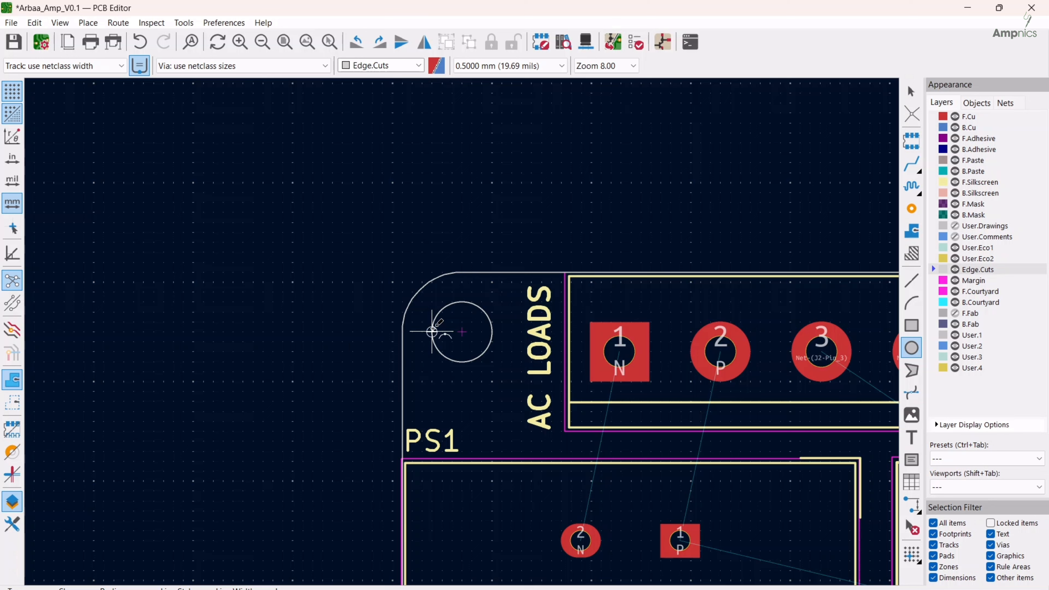
pyautogui.click(475, 346)
pyautogui.press('Escape')
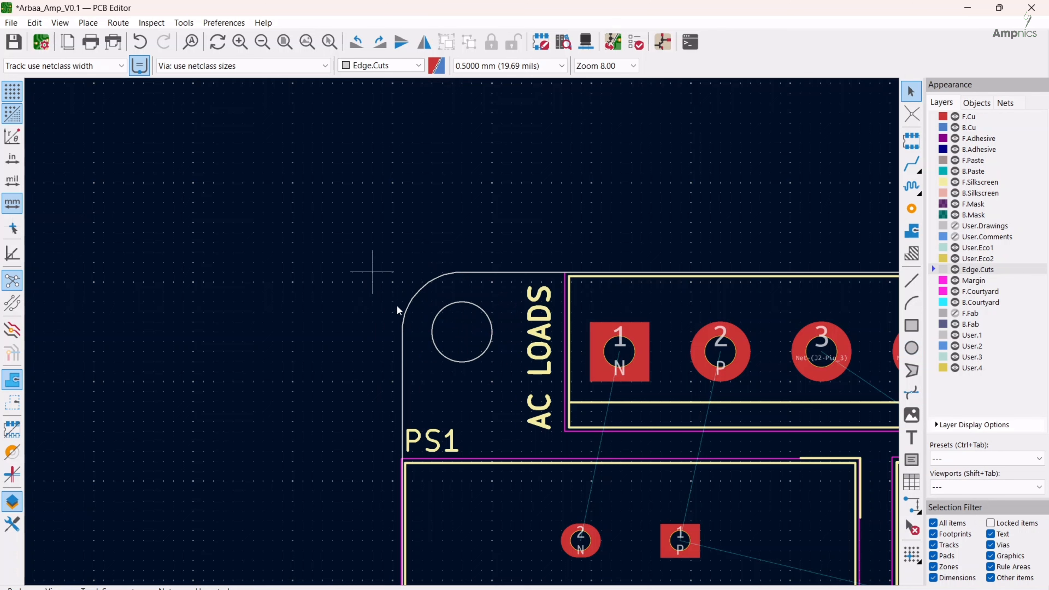
# Duplicate the mounting-hole circle into the upper-right, lower-right and lower-left corners, centred on their corner arcs
pyautogui.scroll(-5, 469, 362)
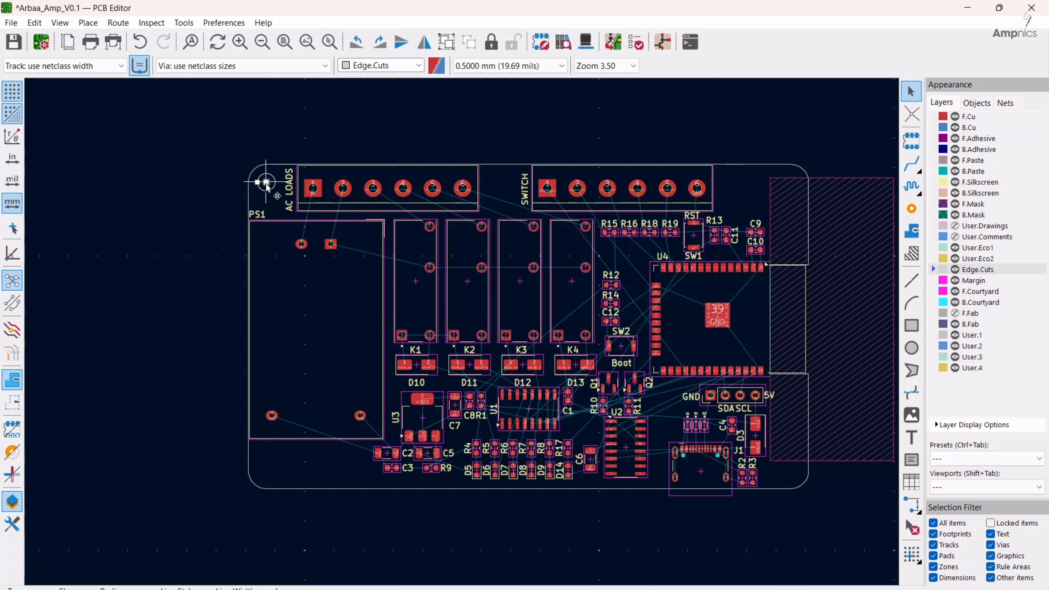
pyautogui.hotkey('ctrl', 'd')
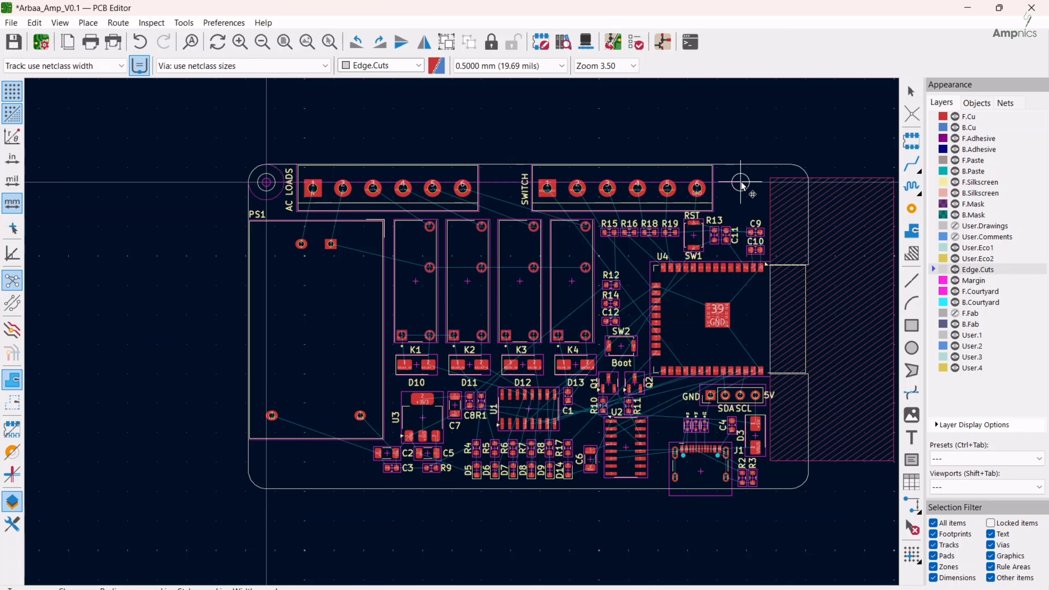
pyautogui.click(789, 182)
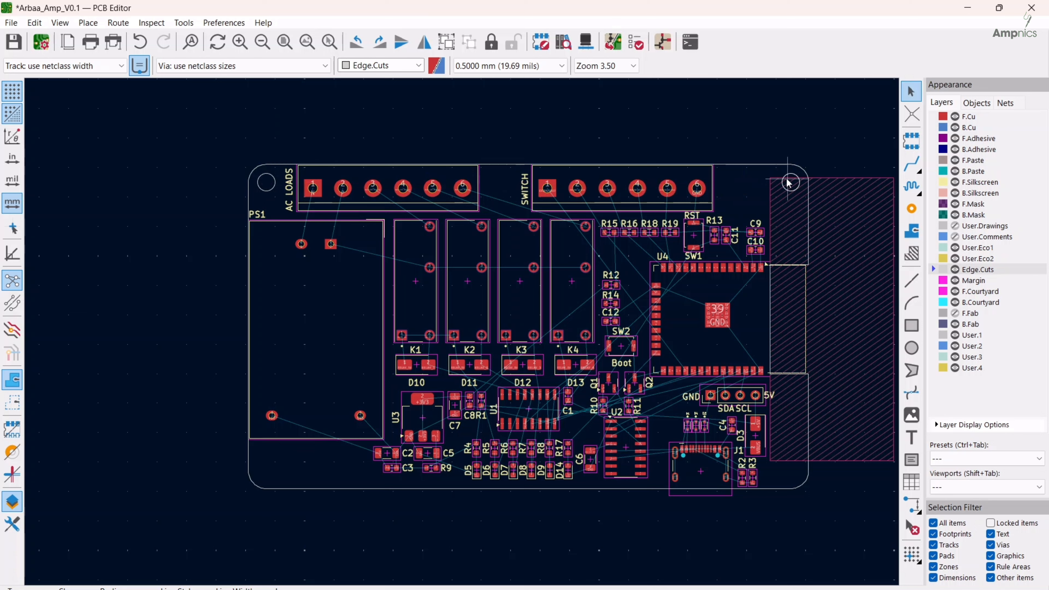
pyautogui.hotkey('ctrl', 'd')
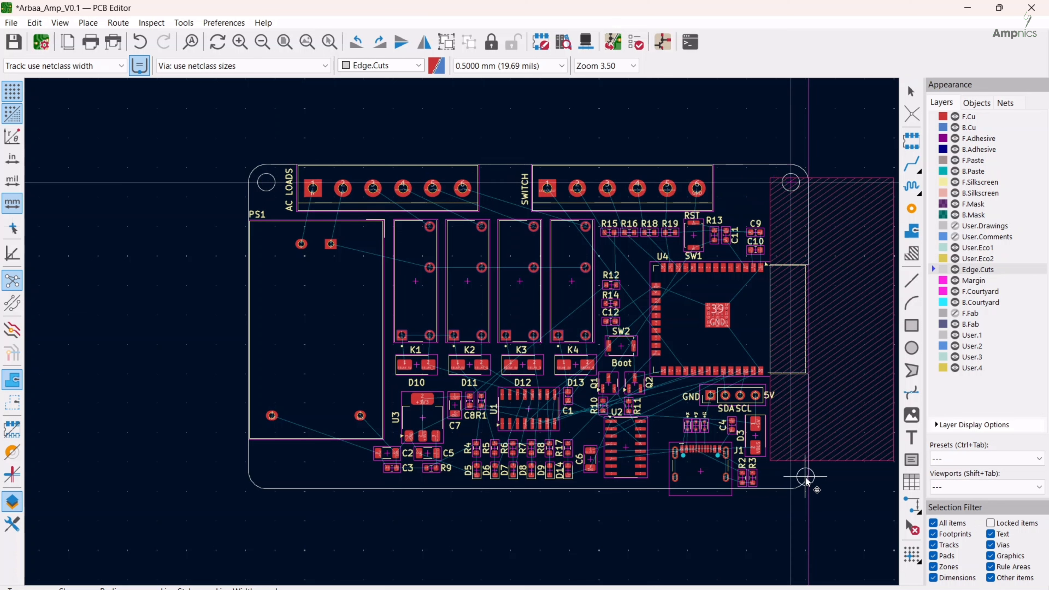
pyautogui.click(793, 473)
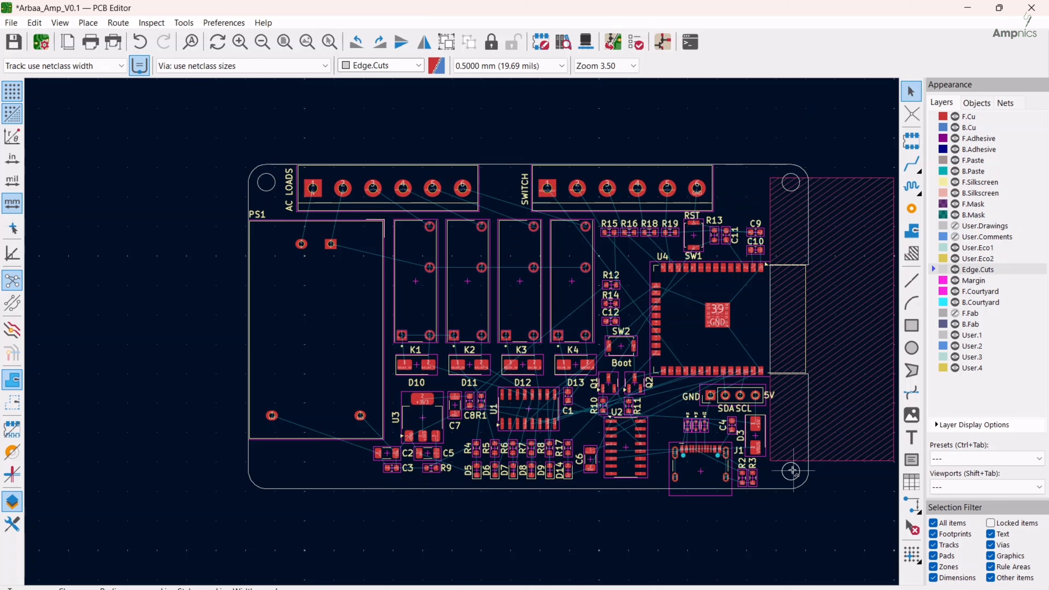
pyautogui.hotkey('ctrl', 'd')
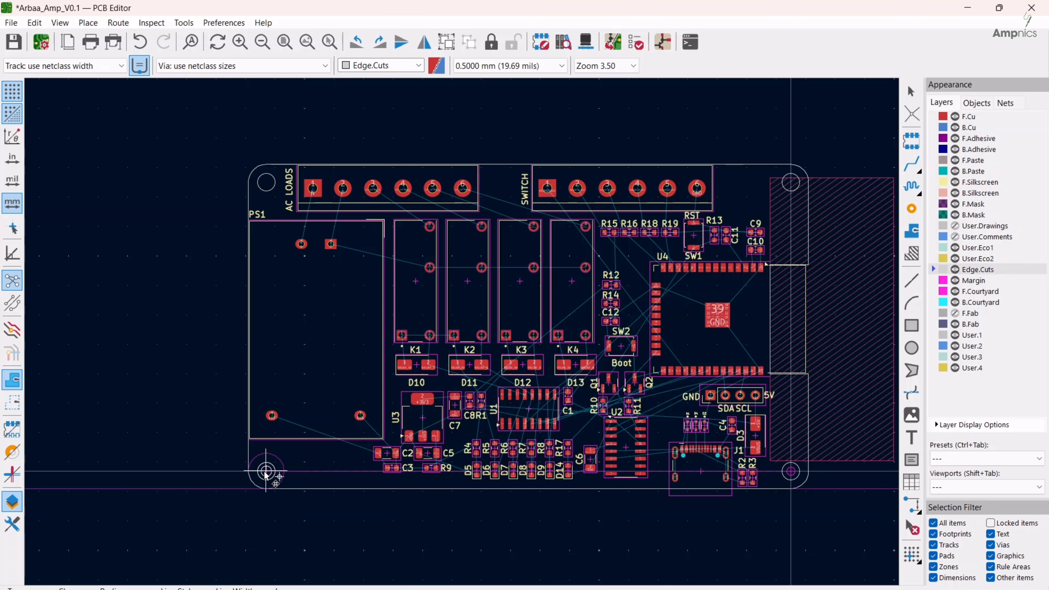
pyautogui.click(266, 472)
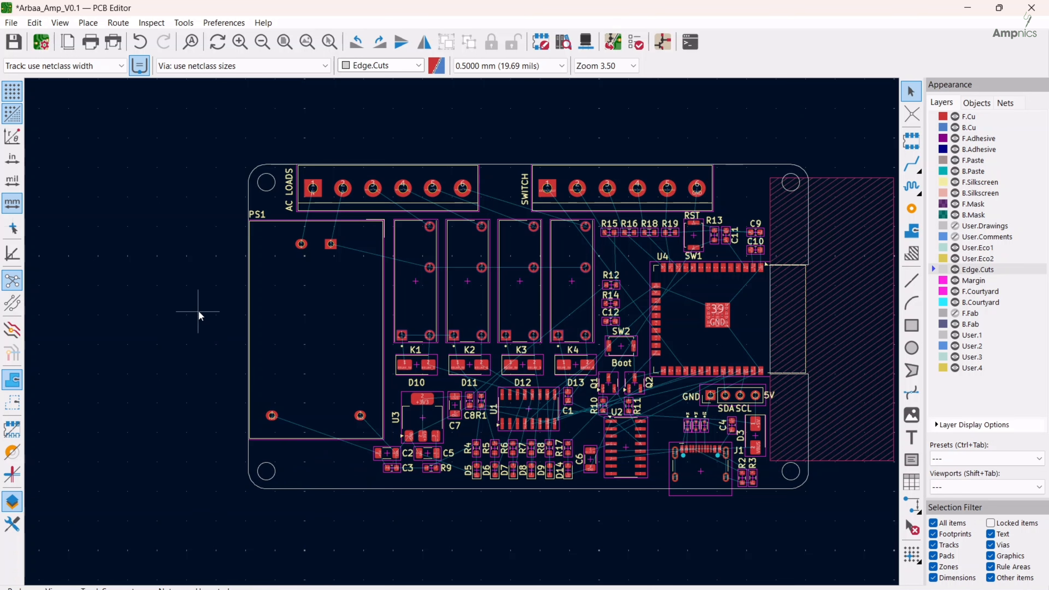
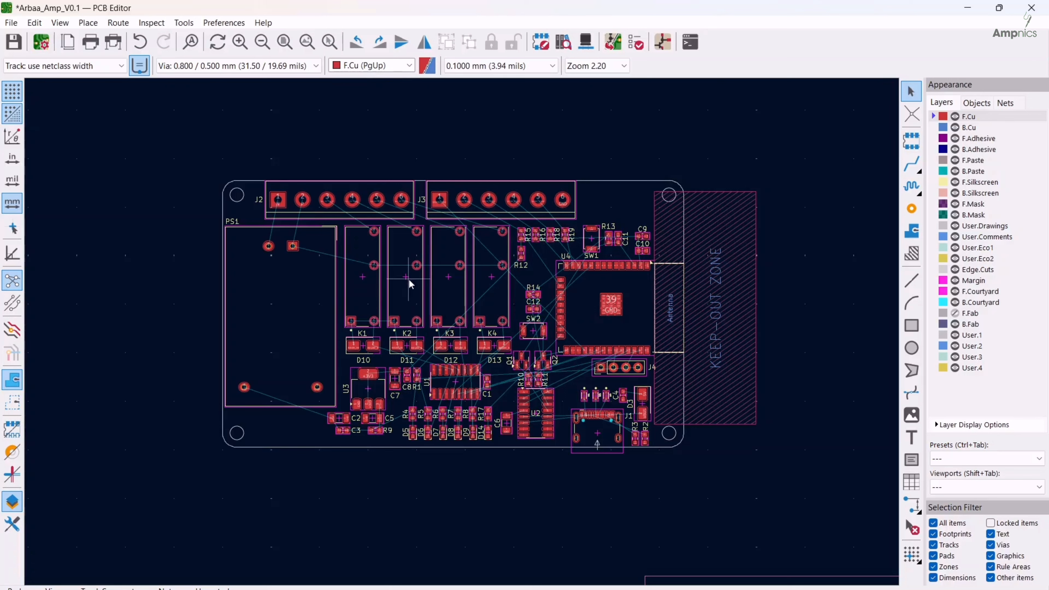
# Make B.Cu the active routing layer and open the pre-defined track width choices
pyautogui.click(938, 133)
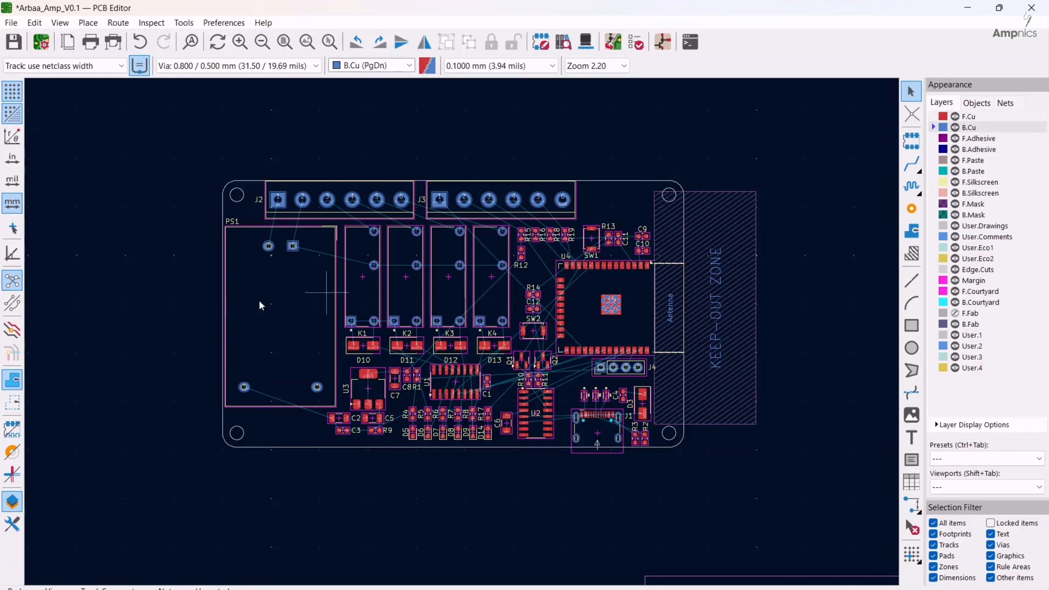
pyautogui.click(103, 66)
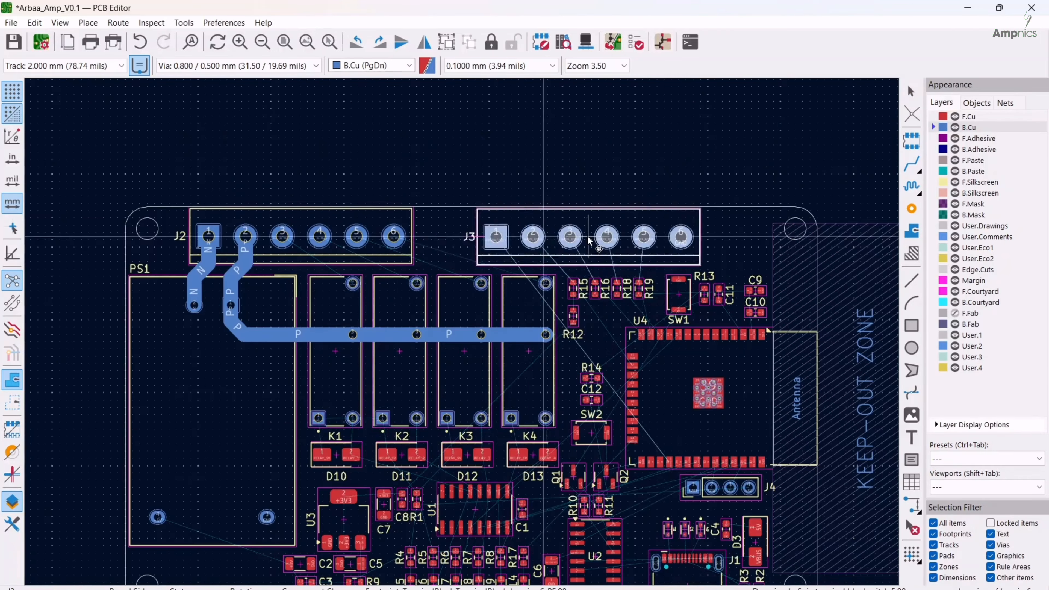
pyautogui.scroll(4, 523, 242)
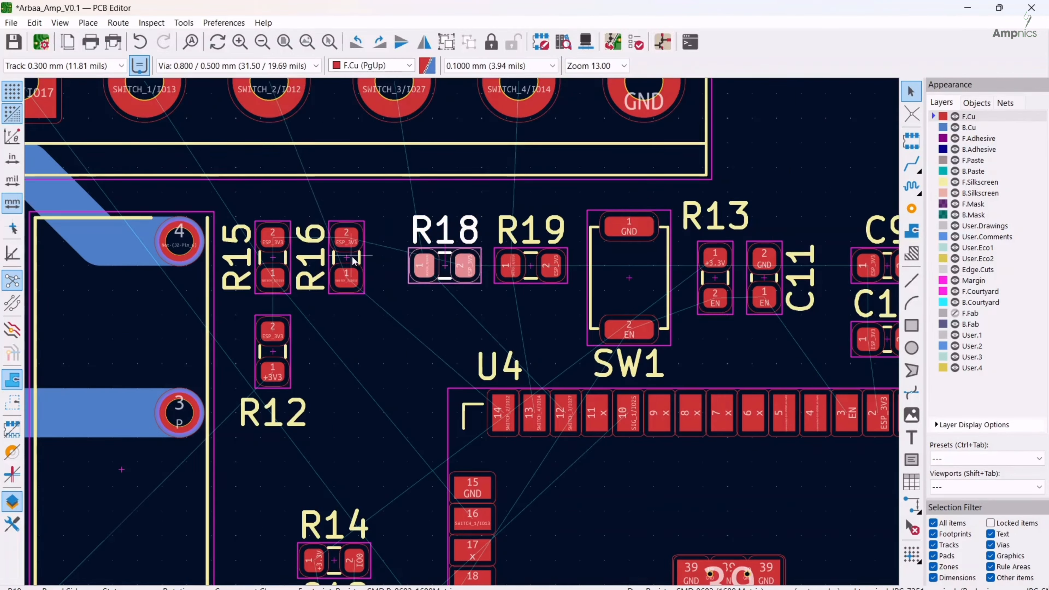
# Begin routing a 0.3 mm track on F.Cu in the area between K4 and U4
pyautogui.scroll(-3, 353, 260)
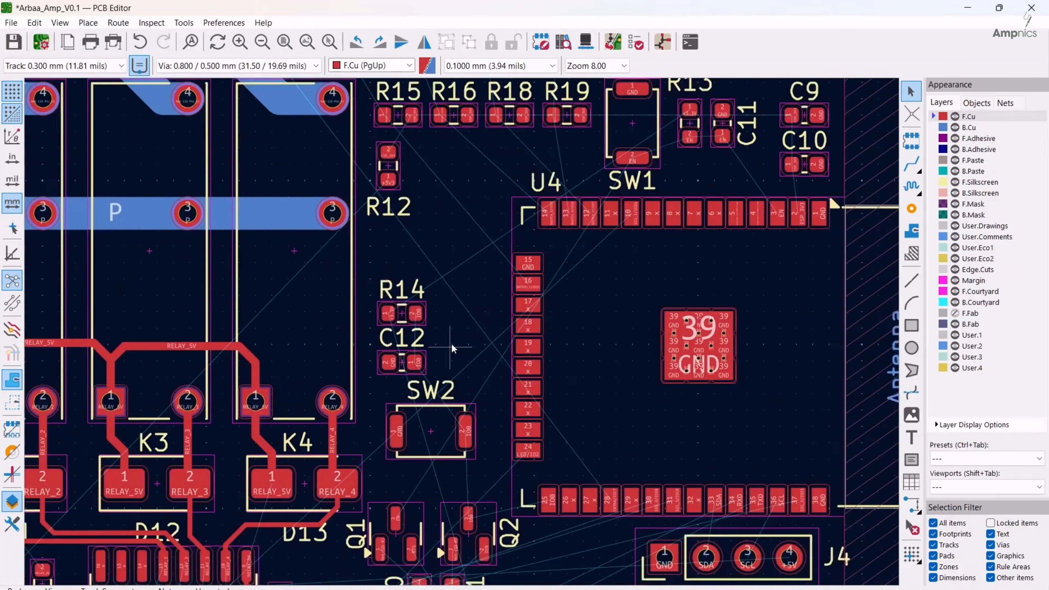
pyautogui.press('x')
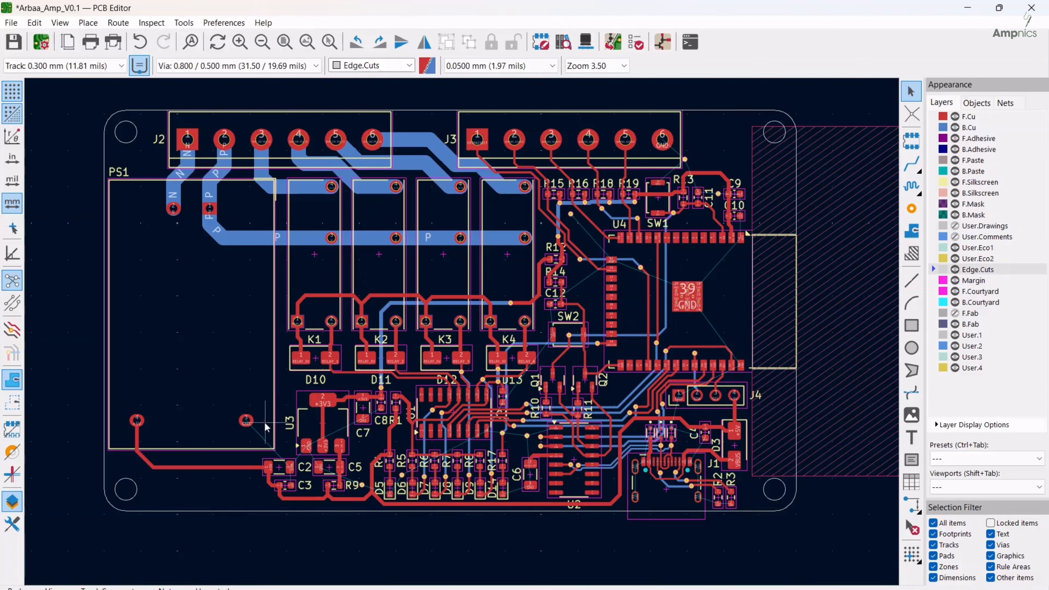
# Start a filled copper zone on F.Cu with its first corner just outside relay K4's edge, facing R12 and R14
pyautogui.scroll(4, 261, 444)
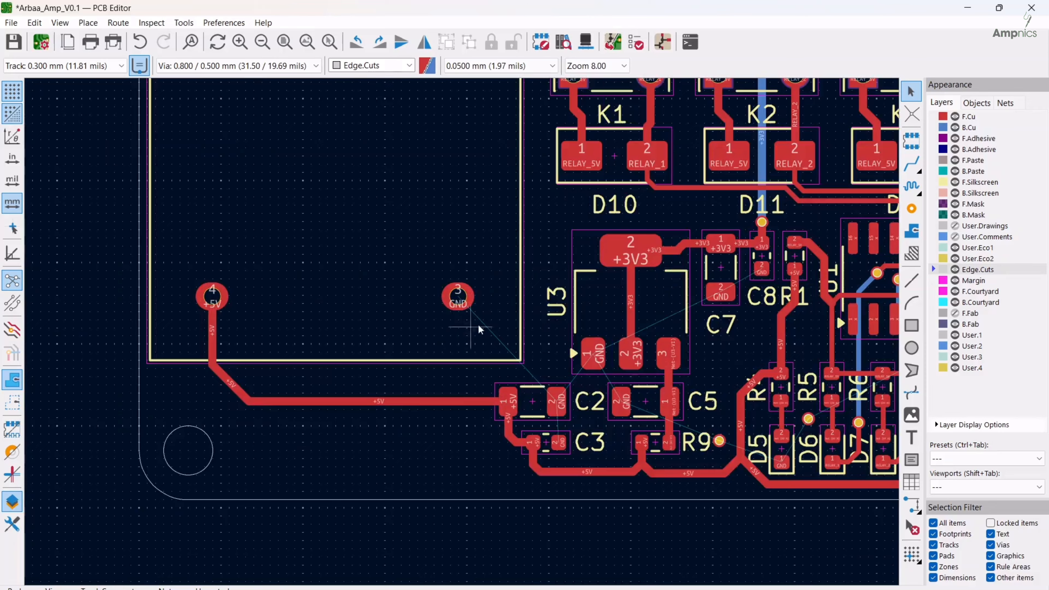
pyautogui.scroll(-4, 477, 324)
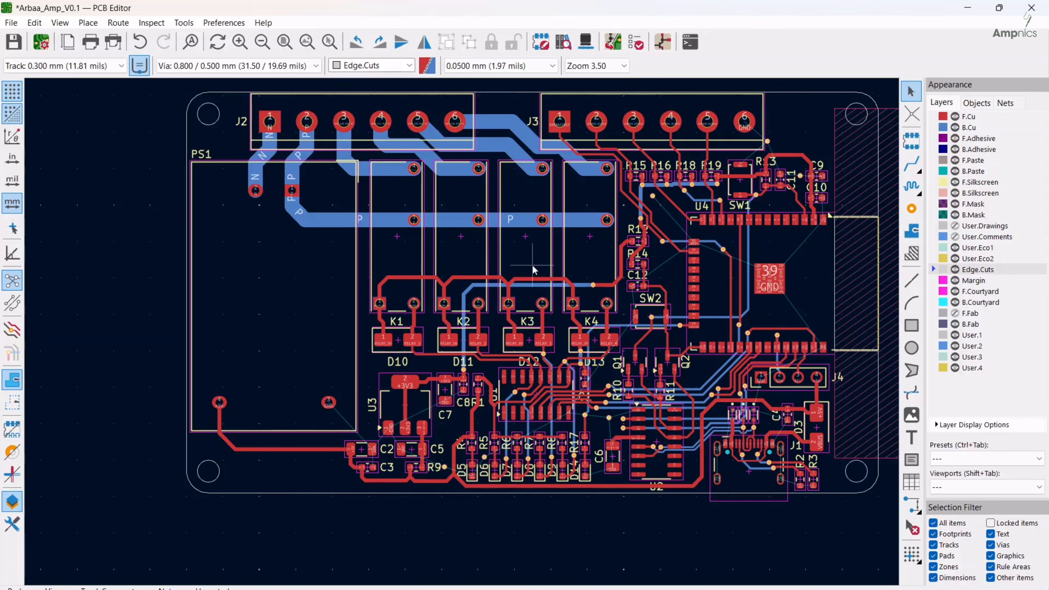
pyautogui.moveTo(532, 270); pyautogui.dragTo(473, 308, button='middle')
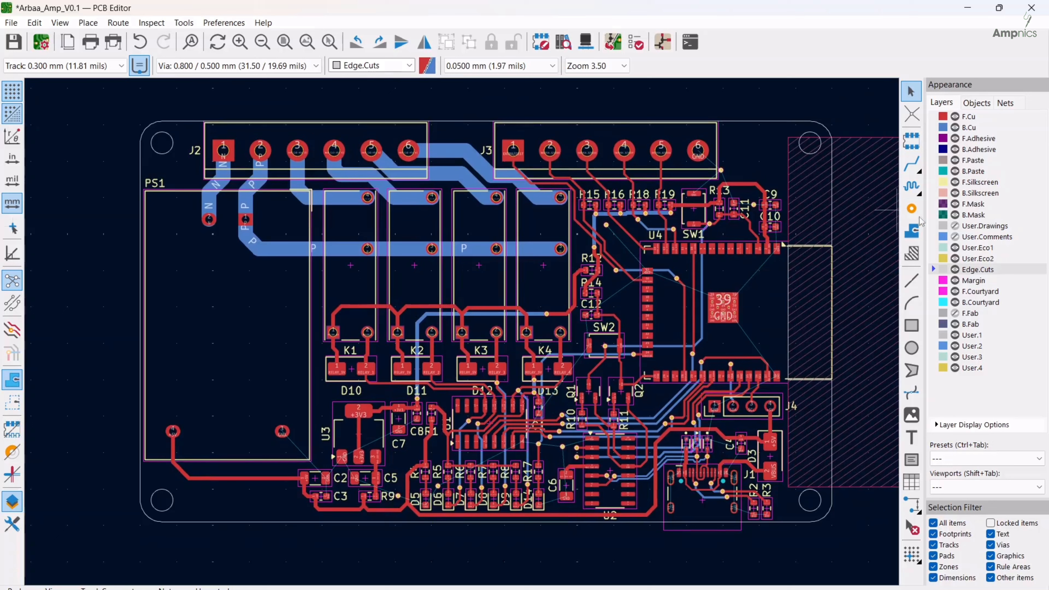
pyautogui.click(911, 230)
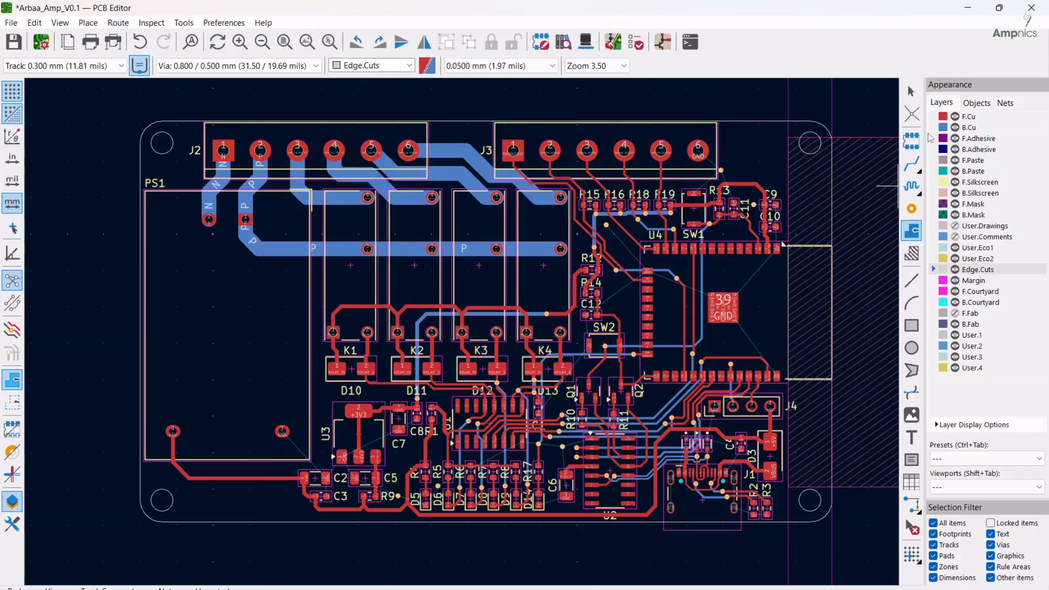
pyautogui.click(937, 116)
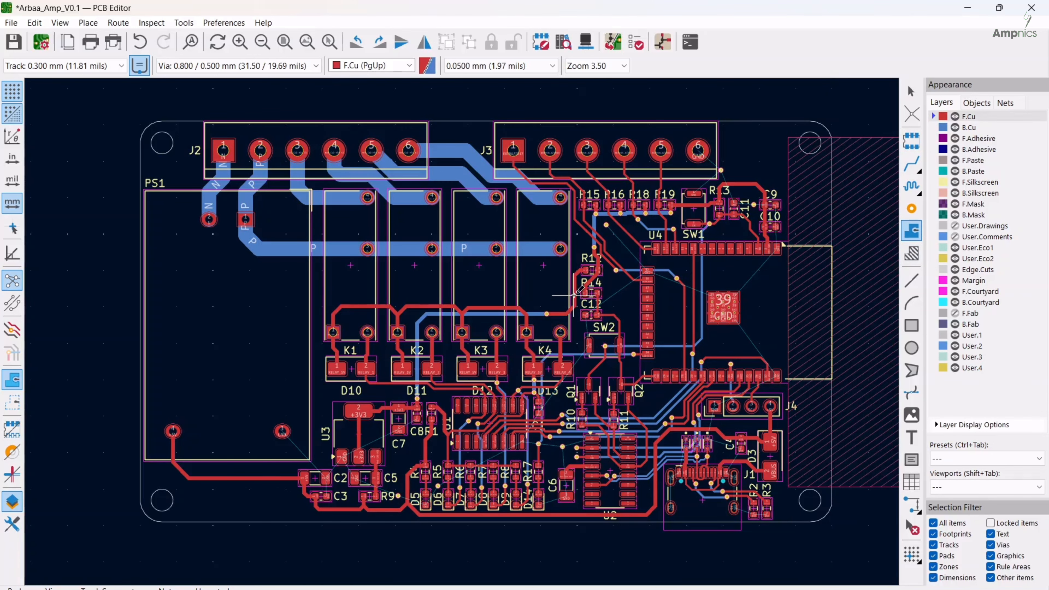
pyautogui.click(578, 231)
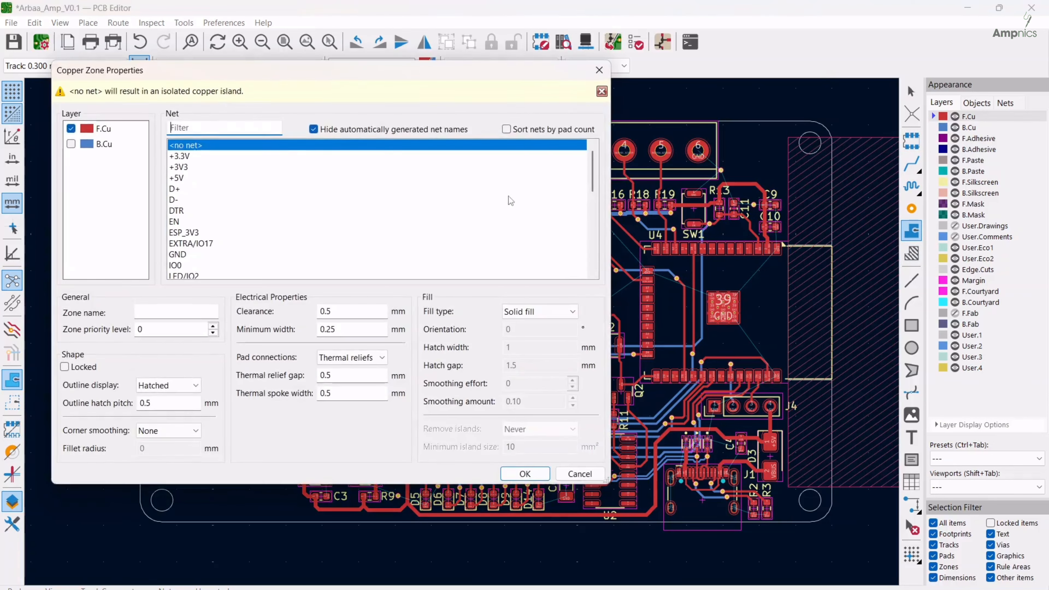
# Configure the copper zone to cover both F.Cu and B.Cu and assign it to the GND net
pyautogui.click(71, 144)
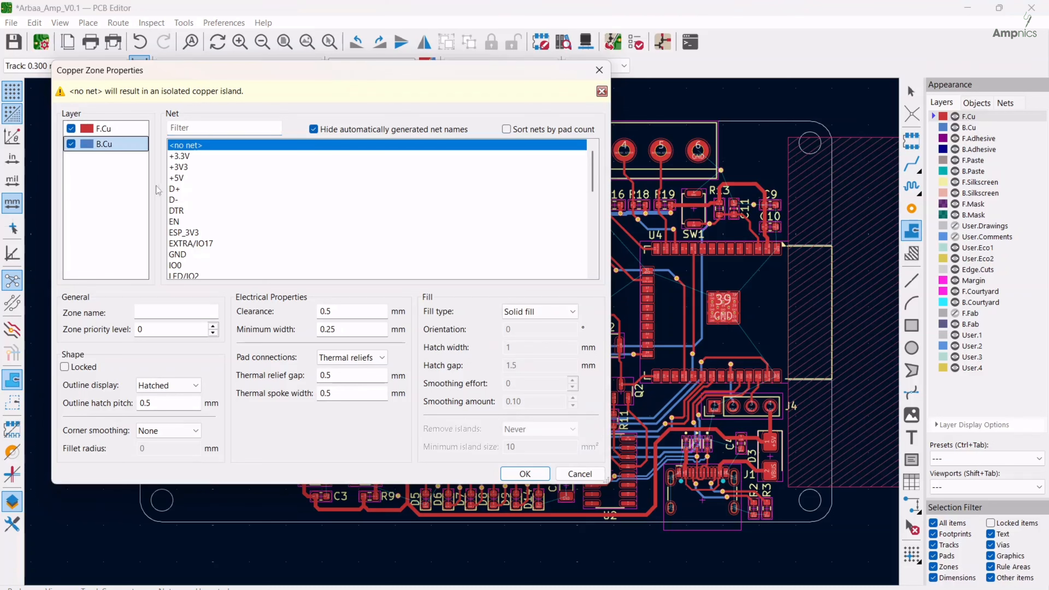
pyautogui.scroll(-1, 198, 201)
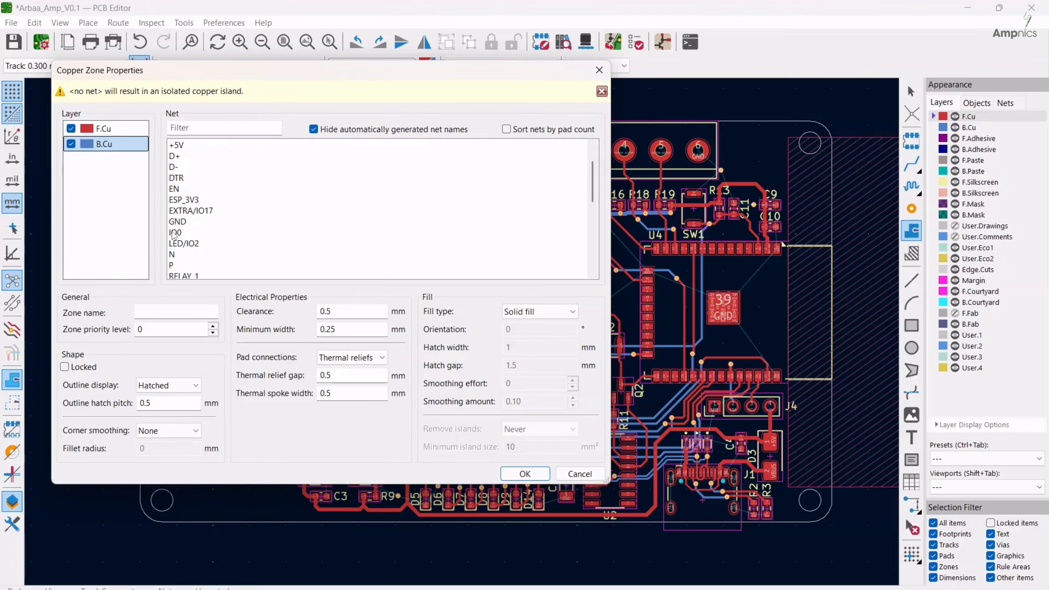
pyautogui.click(177, 223)
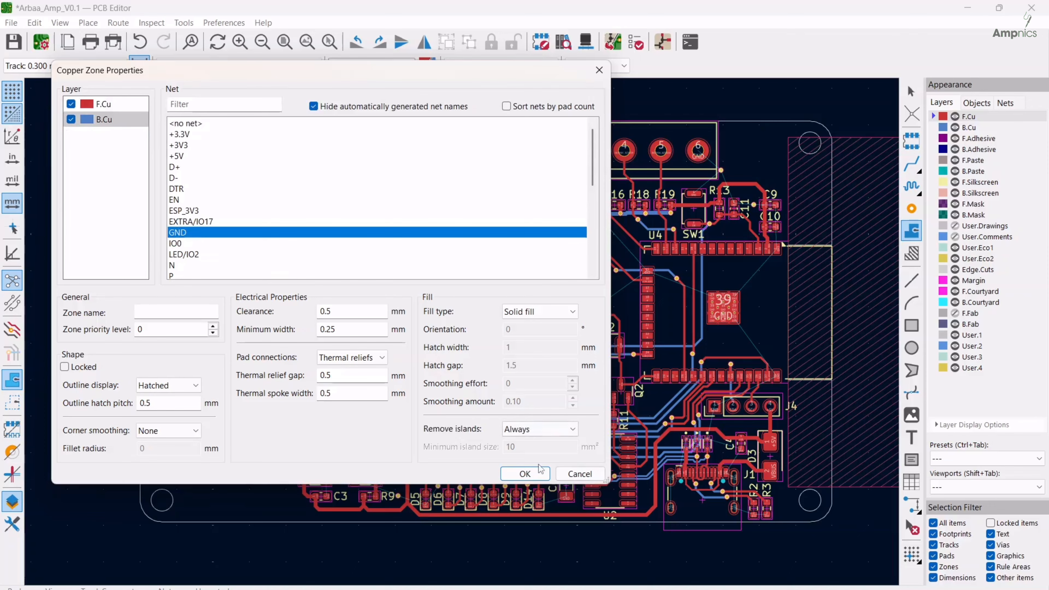
pyautogui.click(538, 472)
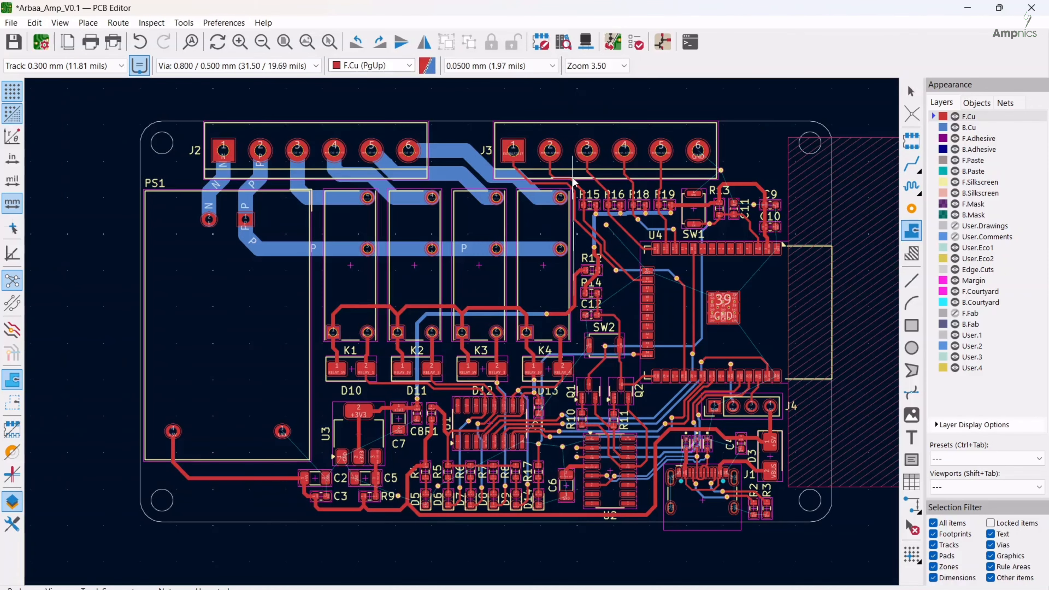
# Trace the zone outline up beside K4, along the first J3 track and past J3 pin 1 to just above the board edge
pyautogui.scroll(7, 573, 182)
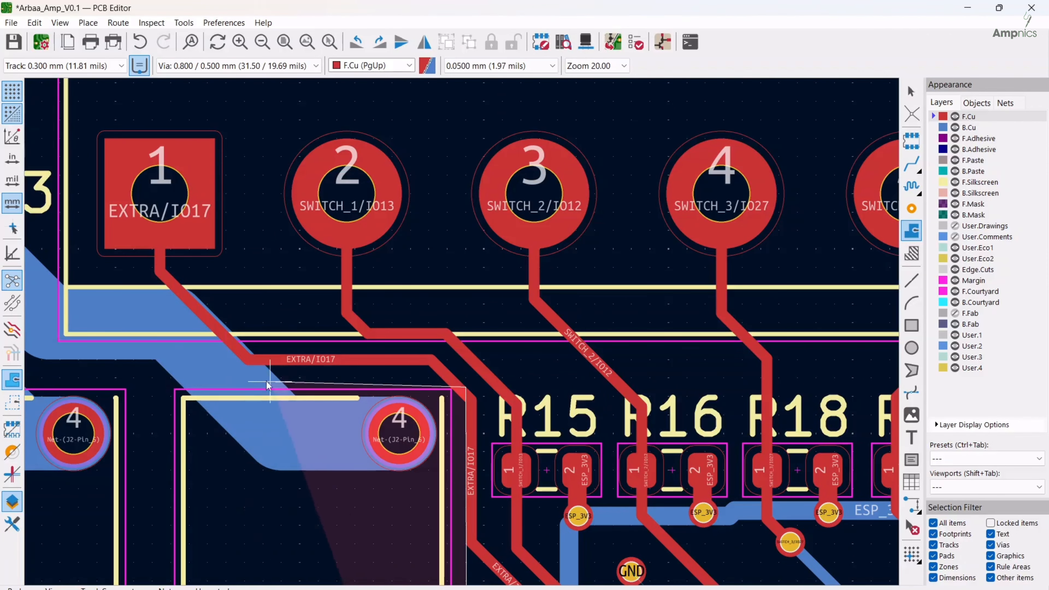
pyautogui.scroll(-2, 585, 352)
pyautogui.scroll(-2, 467, 245)
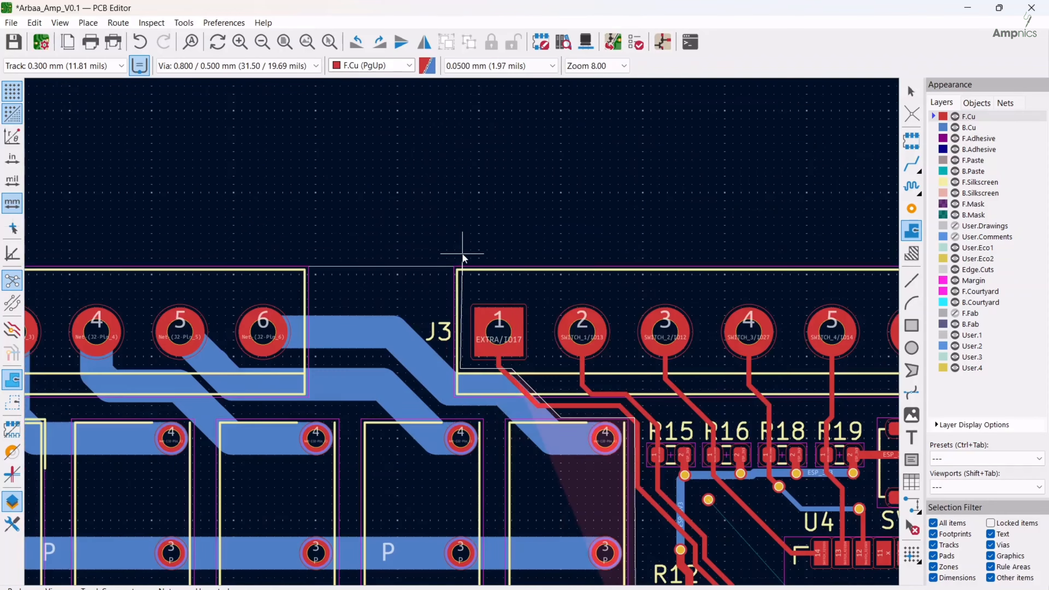
pyautogui.click(460, 244)
# Continue the zone outline just outside the board around its upper-right, lower-right and lower-left corners
pyautogui.scroll(-2, 719, 251)
pyautogui.click(688, 329)
pyautogui.moveTo(700, 545); pyautogui.dragTo(700, 301, button='middle')
pyautogui.click(695, 506)
pyautogui.moveTo(124, 516); pyautogui.dragTo(547, 517, button='middle')
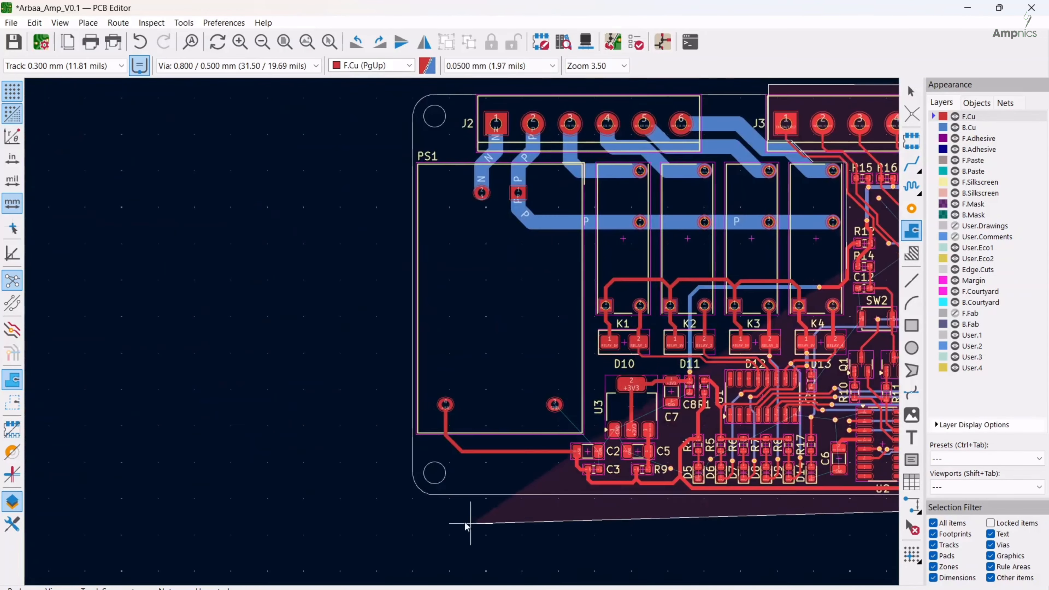
pyautogui.click(407, 506)
# Bring the zone outline up the board's left edge to mid-PS1 and close it across the relays at the starting corner beside K4
pyautogui.moveTo(409, 282); pyautogui.dragTo(285, 337, button='middle')
pyautogui.click(284, 326)
pyautogui.scroll(7, 721, 324)
pyautogui.scroll(-4, 462, 332)
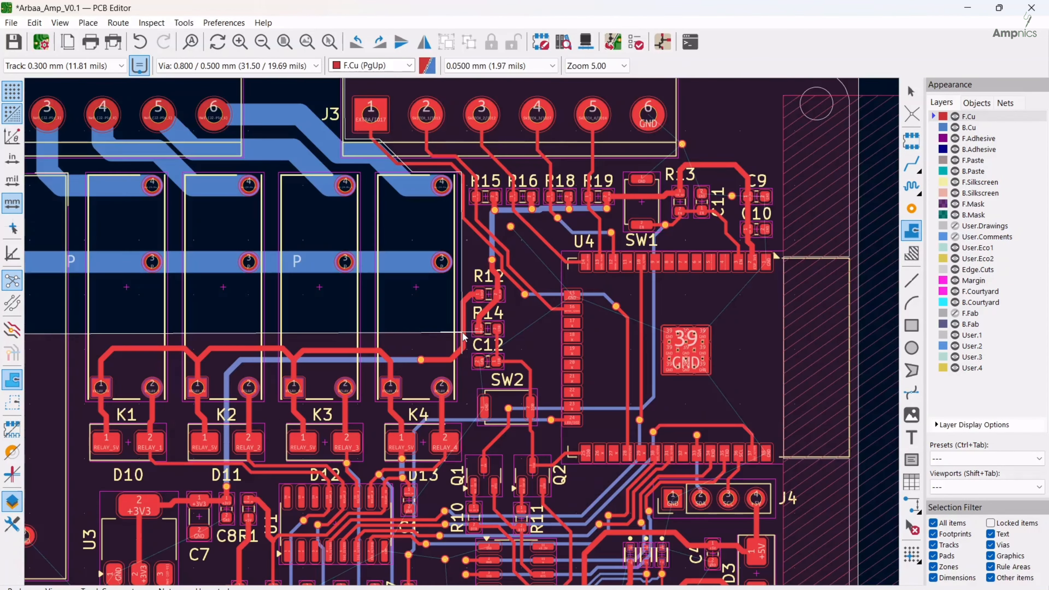
pyautogui.scroll(9, 462, 333)
pyautogui.click(462, 333)
pyautogui.press('Escape')
# Fill the GND copper zones on F.Cu and B.Cu
pyautogui.scroll(-11, 462, 333)
pyautogui.moveTo(442, 399); pyautogui.dragTo(460, 393, button='middle')
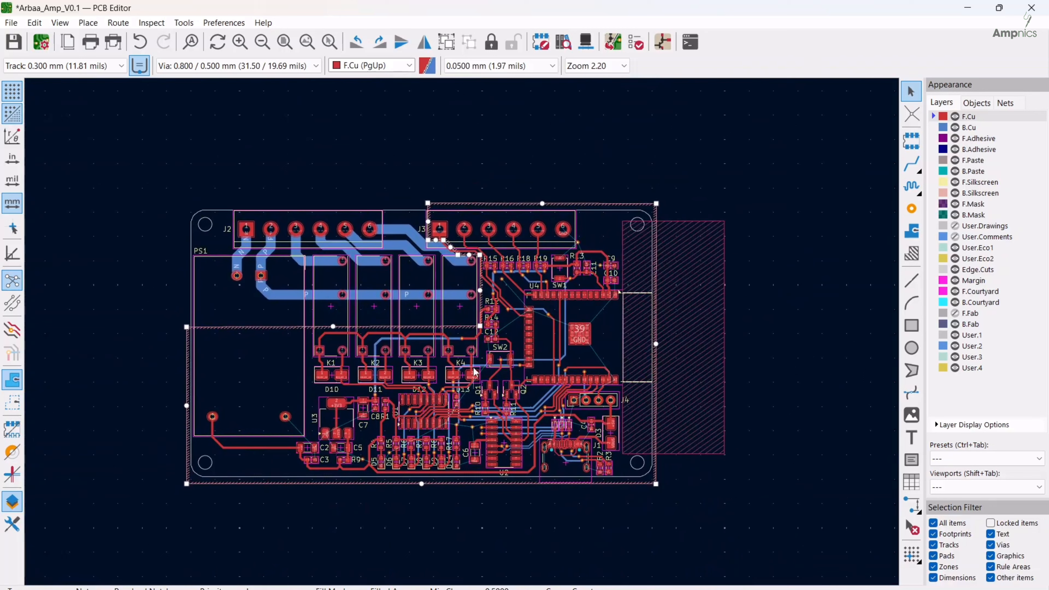
pyautogui.press('b')
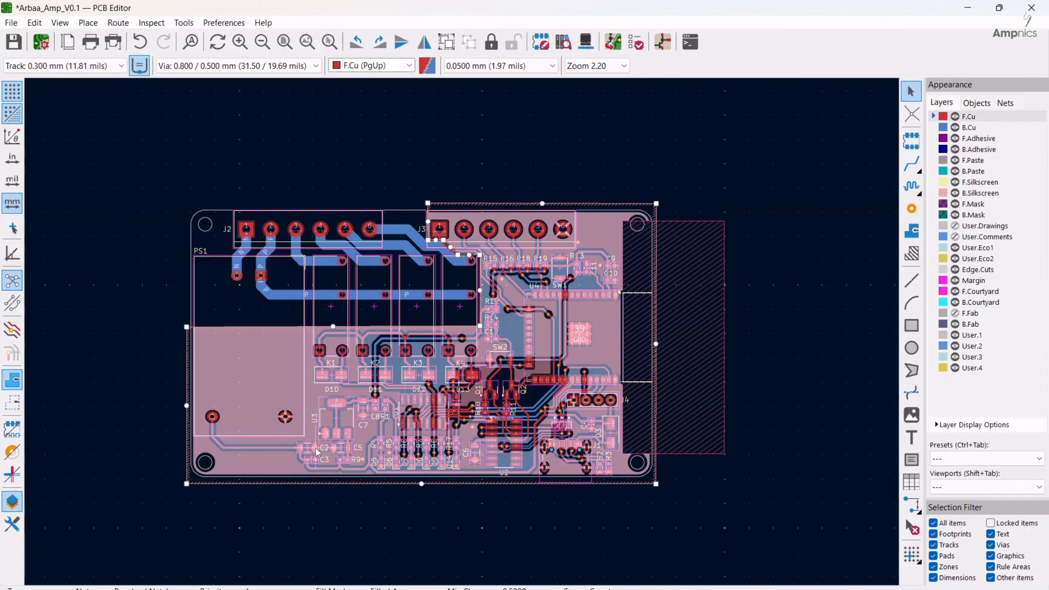
# Examine the filled ground copper around U3, U1, U2, the transistors and the relays for gaps and isolated areas
pyautogui.scroll(5, 406, 426)
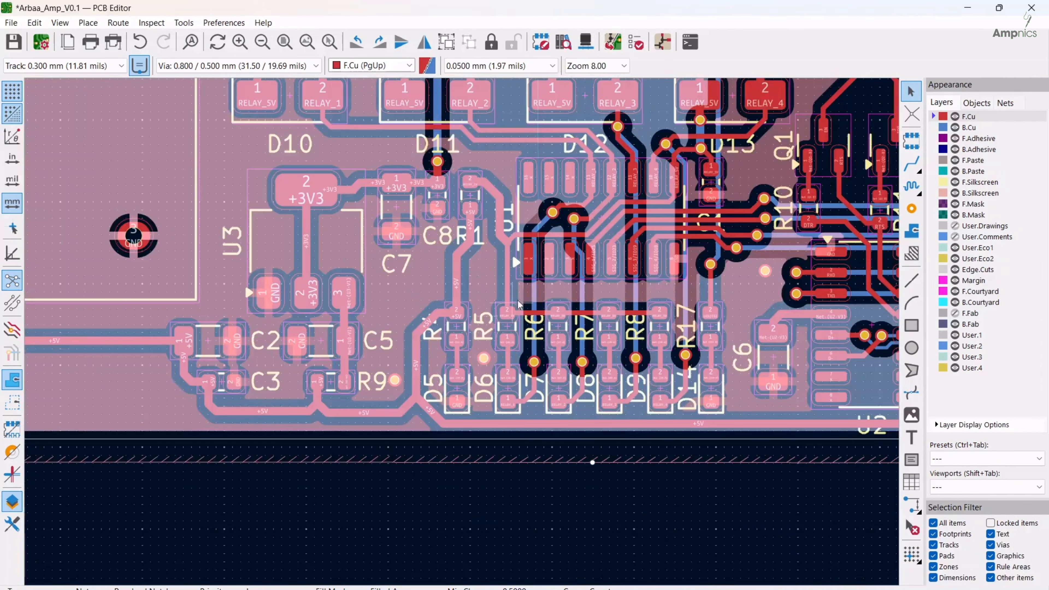
pyautogui.moveTo(612, 270); pyautogui.dragTo(497, 305, button='middle')
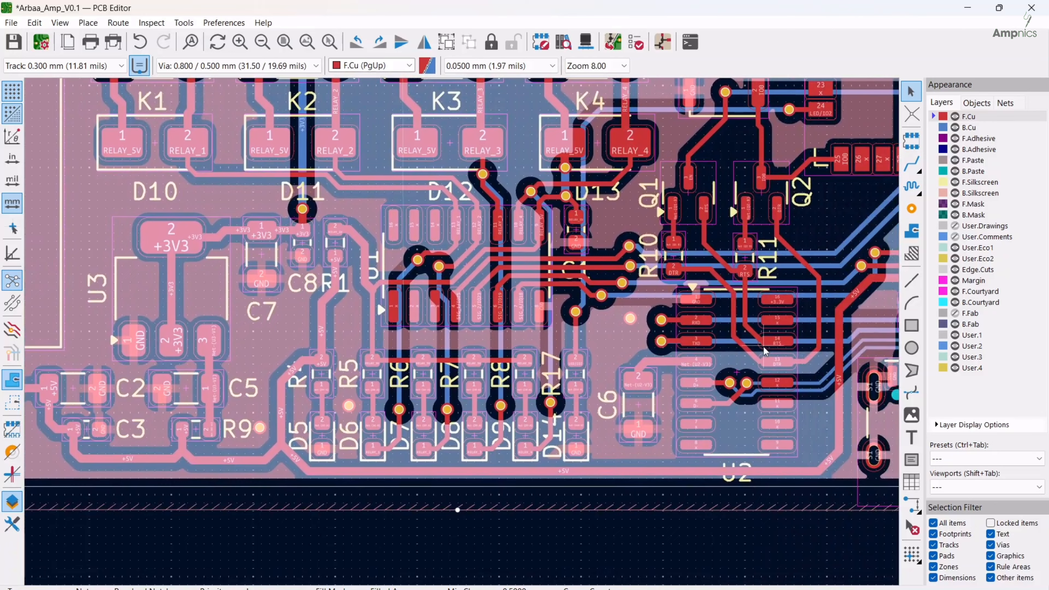
pyautogui.moveTo(765, 351); pyautogui.dragTo(607, 319, button='middle')
pyautogui.keyDown('shift'); pyautogui.scroll(5, 679, 279); pyautogui.keyUp('shift')
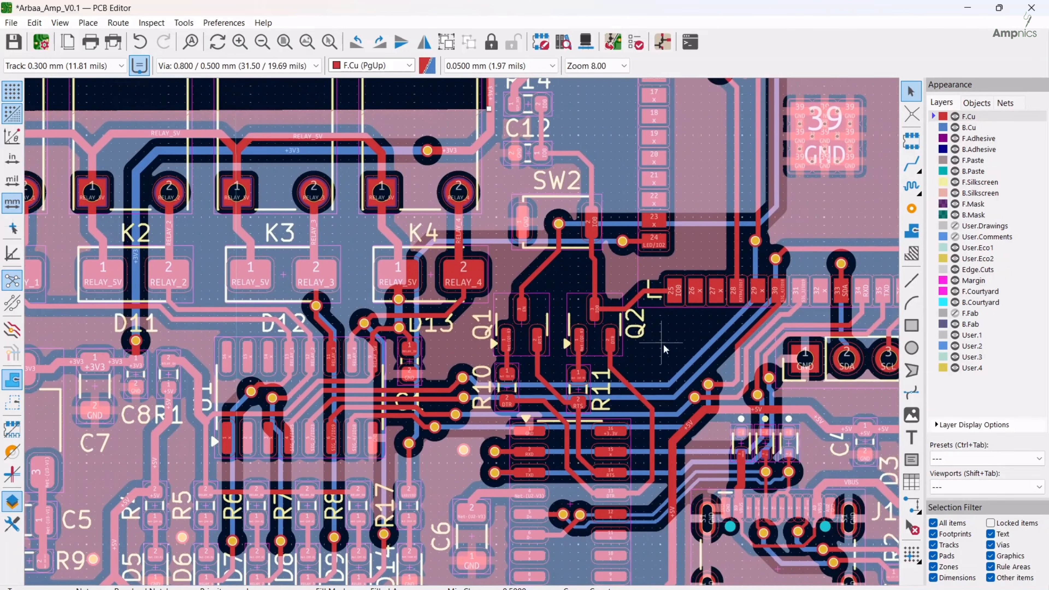
pyautogui.moveTo(663, 349); pyautogui.dragTo(744, 343, button='middle')
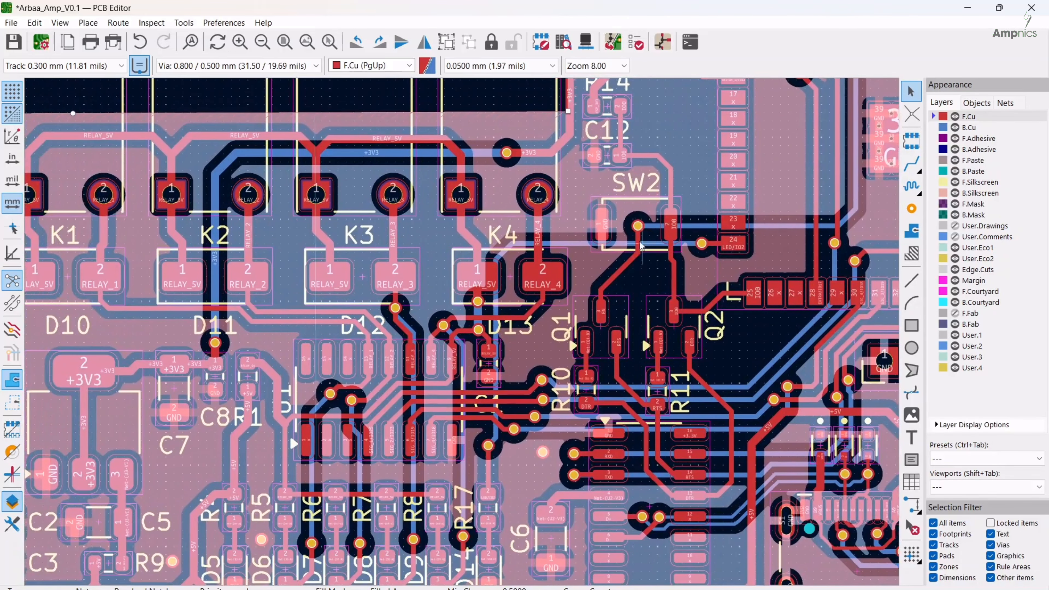
pyautogui.moveTo(640, 246); pyautogui.dragTo(643, 289, button='middle')
pyautogui.moveTo(354, 357); pyautogui.dragTo(410, 337, button='middle')
pyautogui.scroll(5, 410, 336)
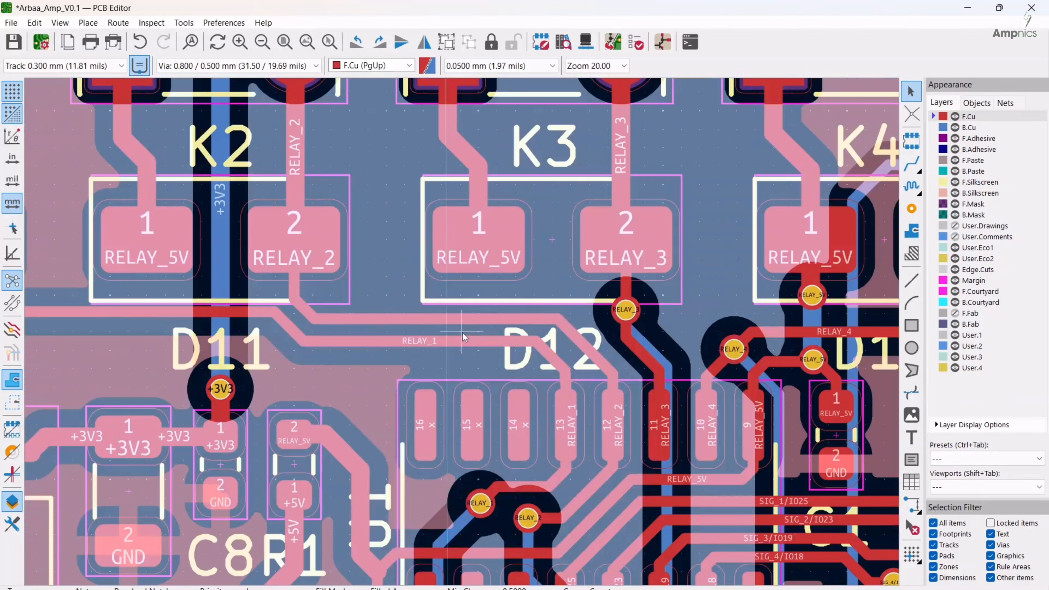
pyautogui.moveTo(502, 328); pyautogui.dragTo(545, 133, button='middle')
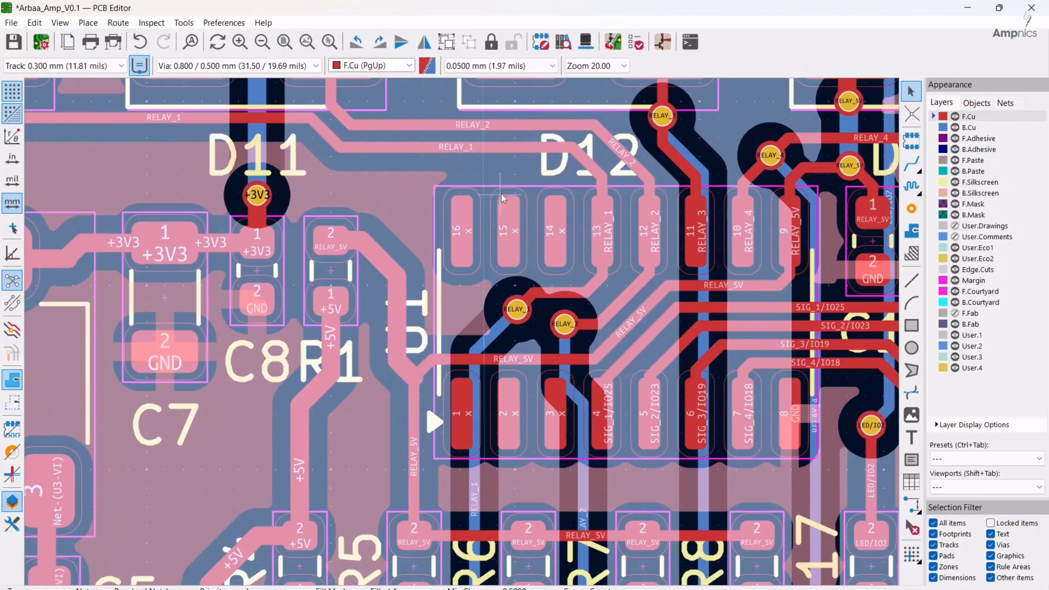
pyautogui.moveTo(503, 198); pyautogui.dragTo(560, 489, button='middle')
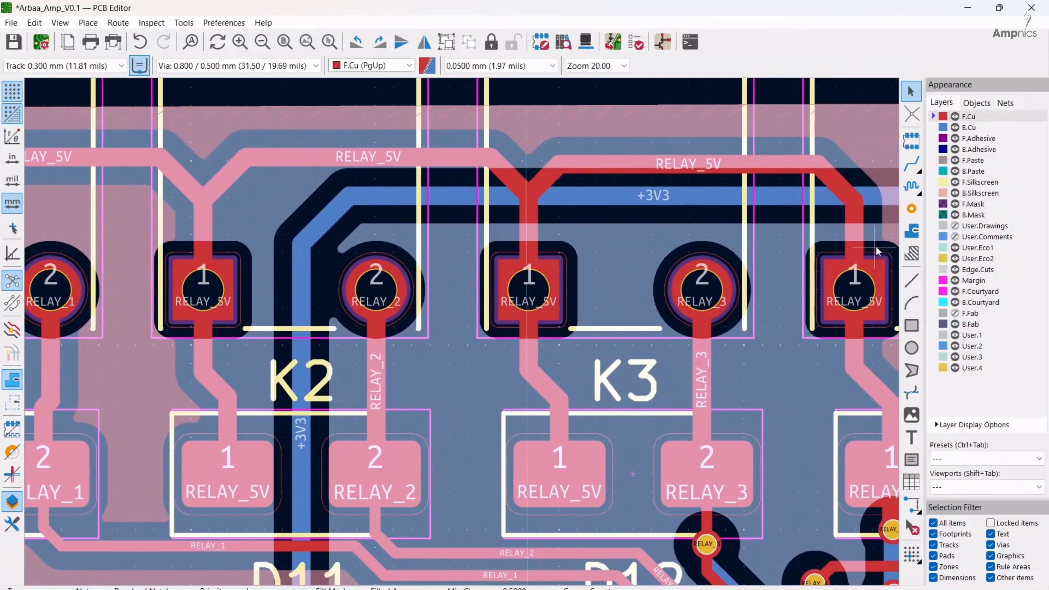
# Place GND vias in the ground copper at U1's left end and in the gap between U1 and resistors R6 and R7
pyautogui.click(911, 211)
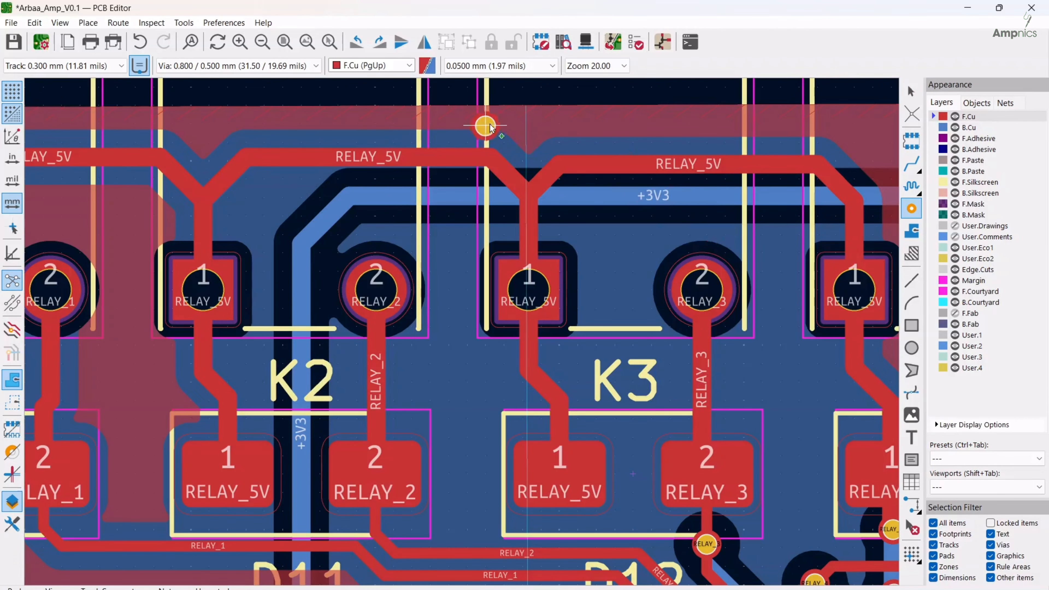
pyautogui.moveTo(541, 392); pyautogui.dragTo(551, 90, button='middle')
pyautogui.moveTo(531, 395); pyautogui.dragTo(558, 231, button='middle')
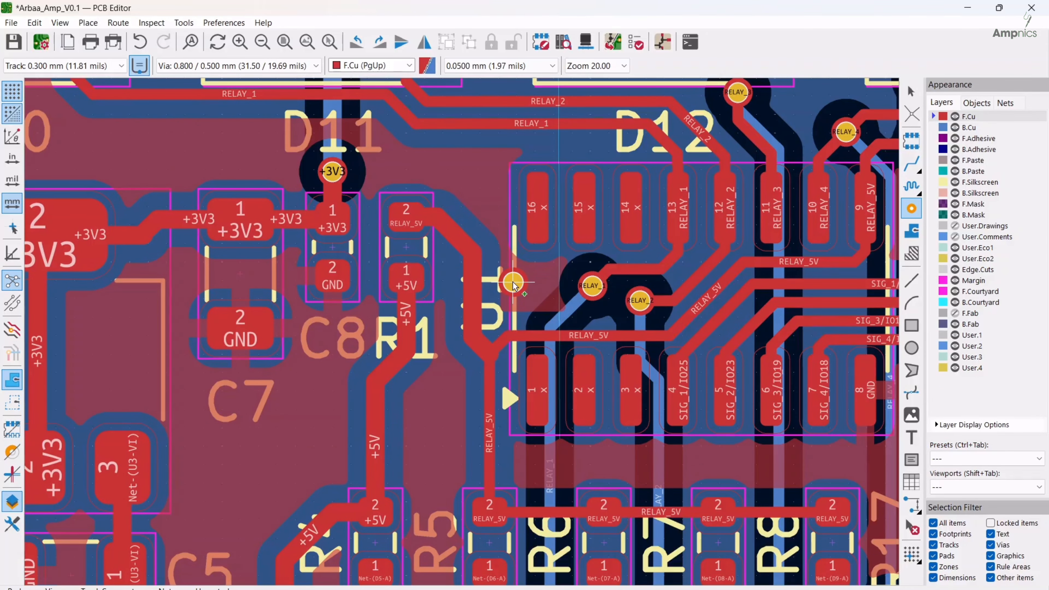
pyautogui.moveTo(634, 327); pyautogui.dragTo(560, 202, button='middle')
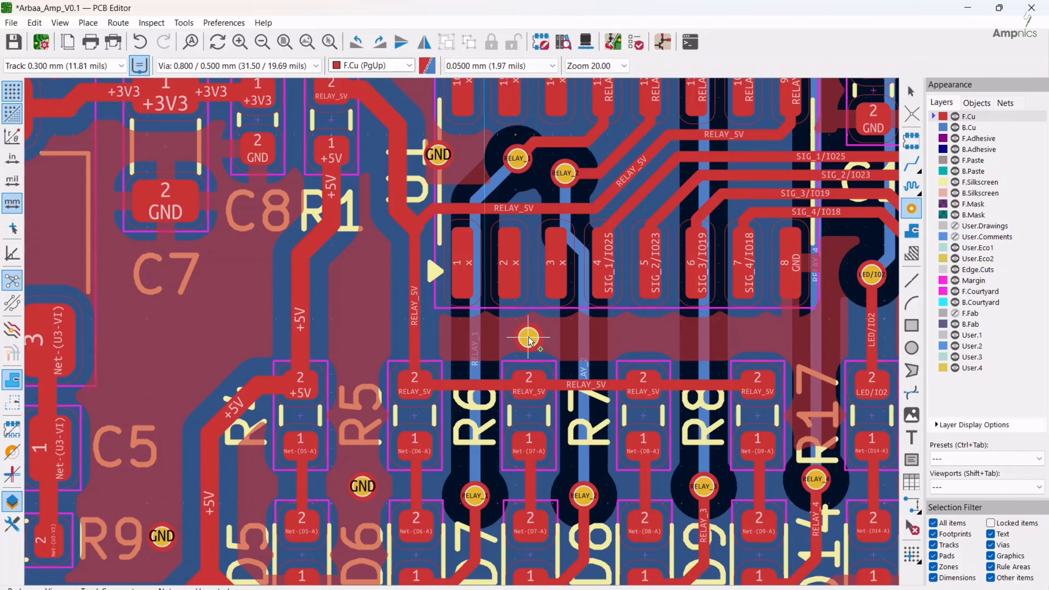
pyautogui.click(529, 333)
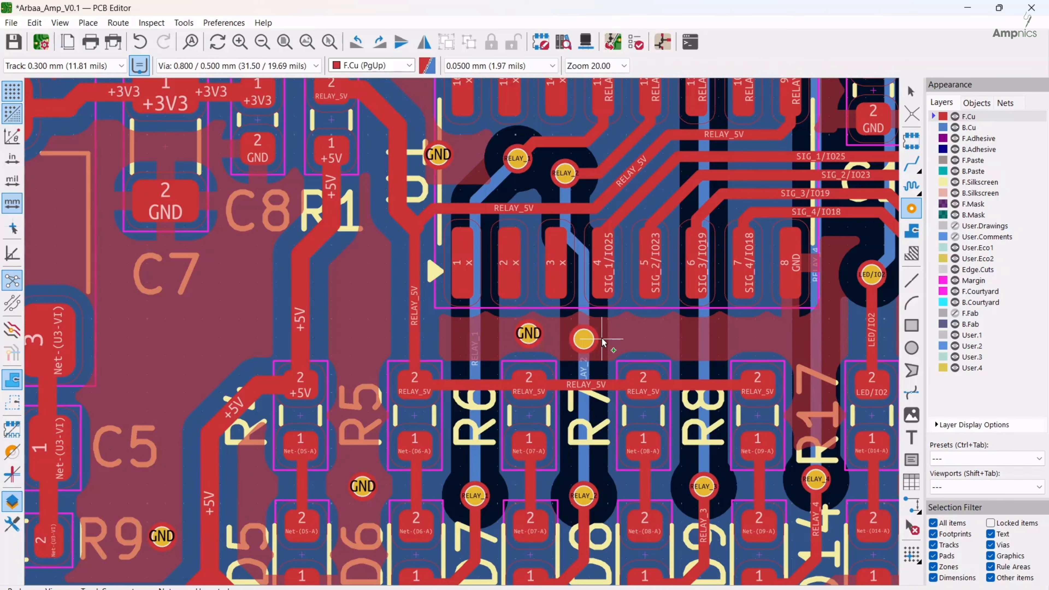
pyautogui.press('Escape')
# Delete the GND via at U1's left end
pyautogui.click(448, 163)
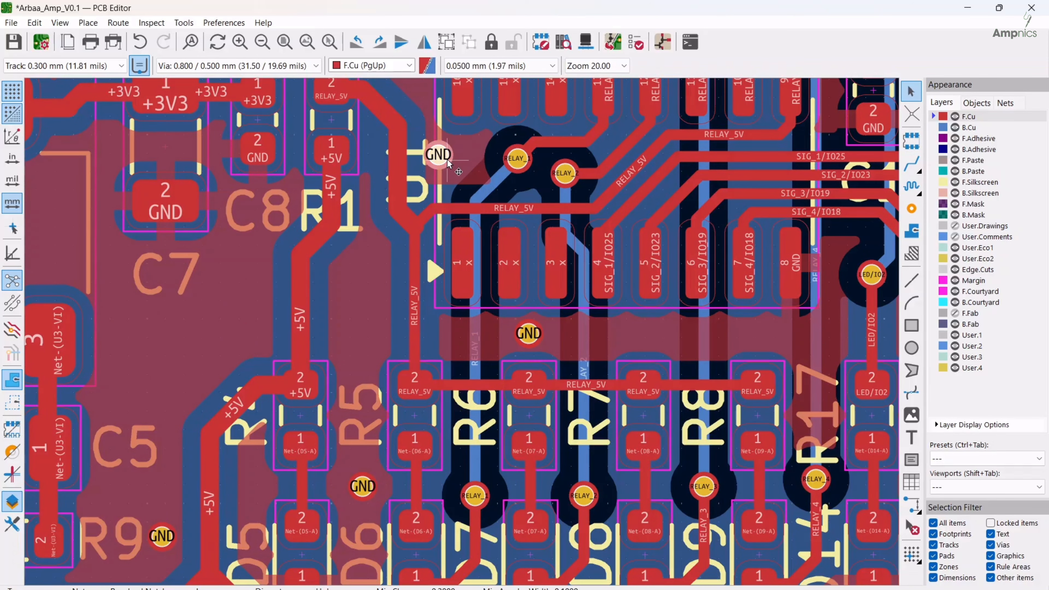
pyautogui.press('Delete')
pyautogui.scroll(-2, 597, 185)
pyautogui.moveTo(630, 392); pyautogui.dragTo(588, 446, button='middle')
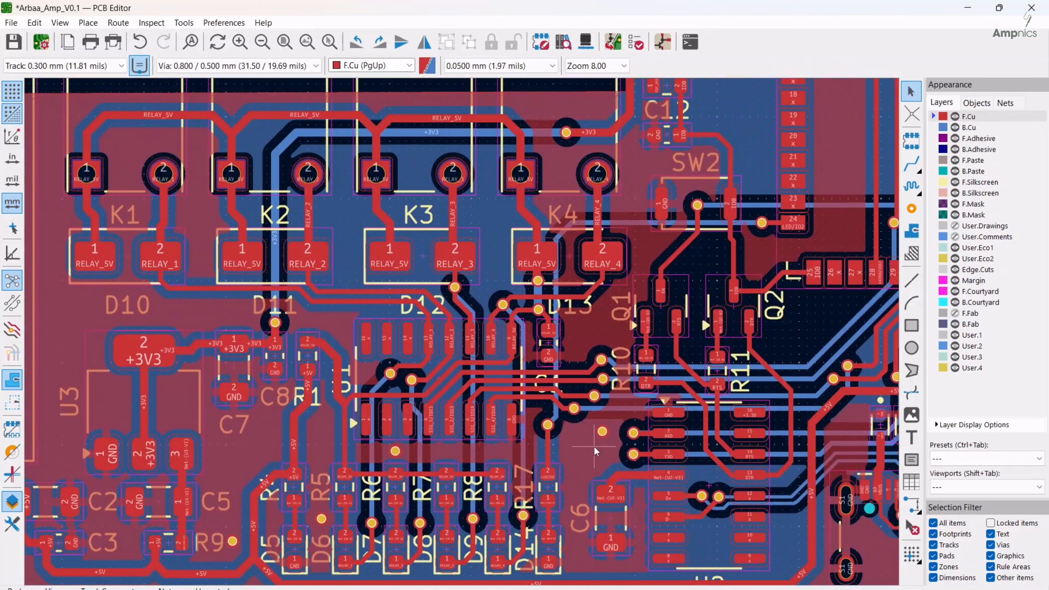
pyautogui.moveTo(497, 344); pyautogui.dragTo(598, 278, button='middle')
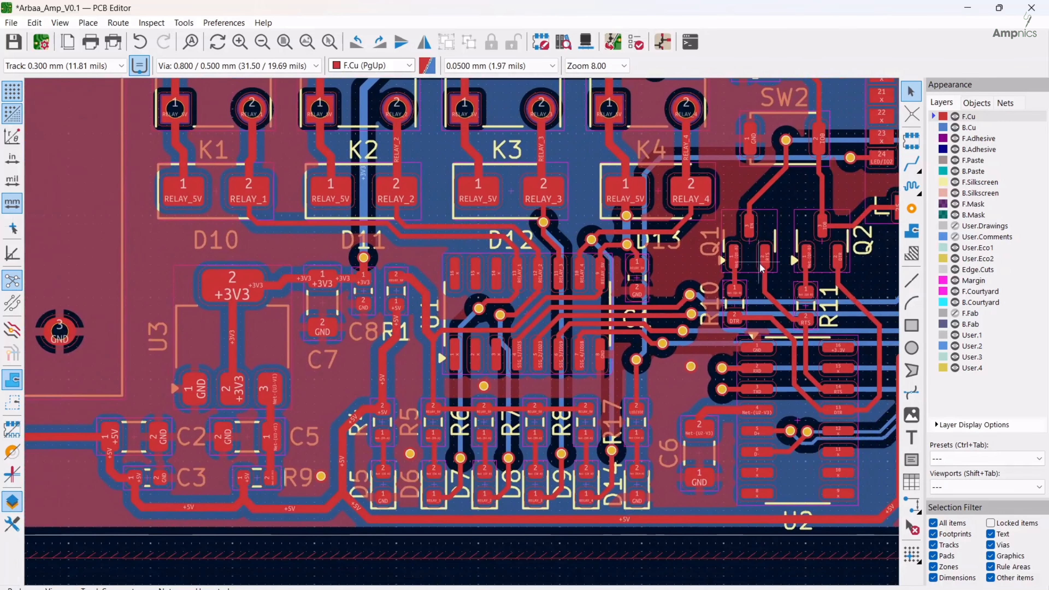
# Hide the B.Cu layer and examine the F.Cu ground copper around Q2, SW2 and U4 for unfilled areas
pyautogui.moveTo(765, 269); pyautogui.dragTo(648, 375, button='middle')
pyautogui.moveTo(794, 320); pyautogui.dragTo(766, 372, button='middle')
pyautogui.scroll(-1, 692, 310)
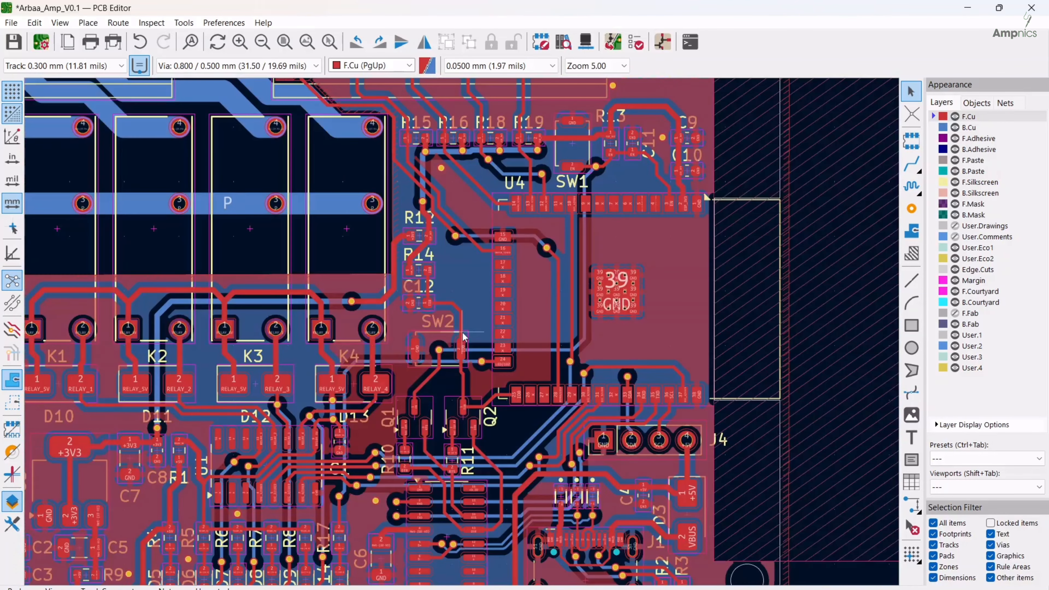
pyautogui.moveTo(450, 296); pyautogui.dragTo(591, 344, button='middle')
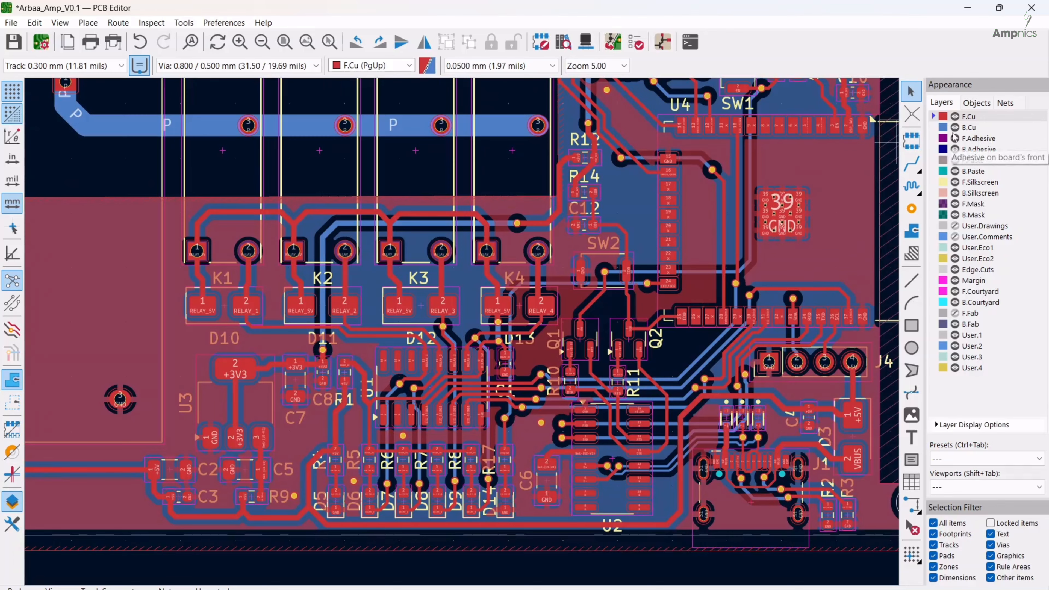
pyautogui.click(954, 127)
pyautogui.moveTo(624, 388); pyautogui.dragTo(538, 375, button='middle')
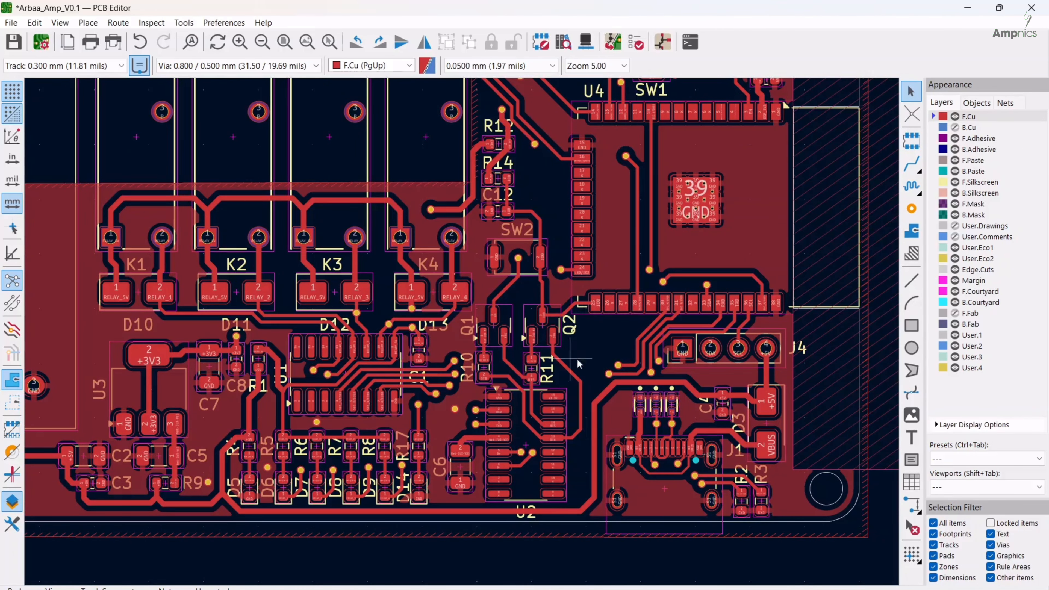
pyautogui.moveTo(585, 354); pyautogui.dragTo(597, 396, button='middle')
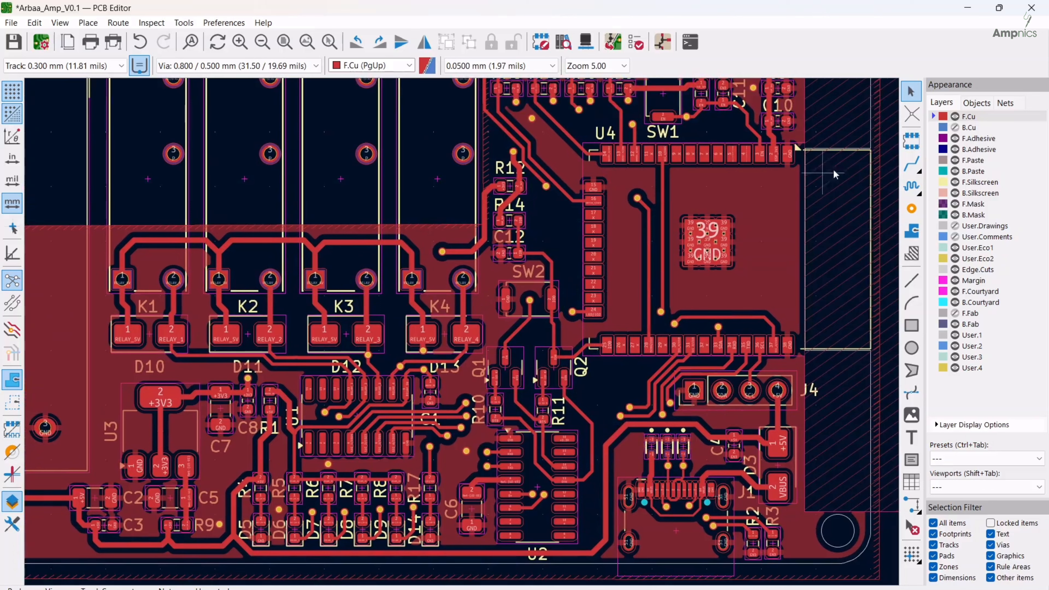
# Start an F.Cu copper zone in the unfilled area beside Q2 and trace its outline down along the DTR track
pyautogui.click(911, 231)
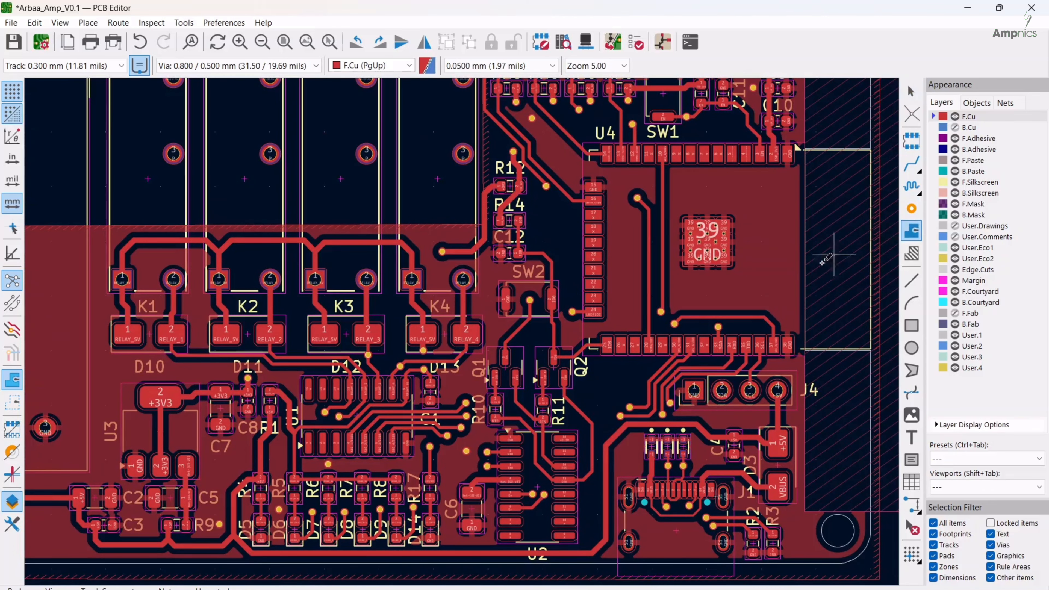
pyautogui.scroll(4, 706, 389)
pyautogui.click(594, 322)
pyautogui.click(199, 253)
pyautogui.click(525, 473)
pyautogui.scroll(5, 384, 331)
pyautogui.click(475, 332)
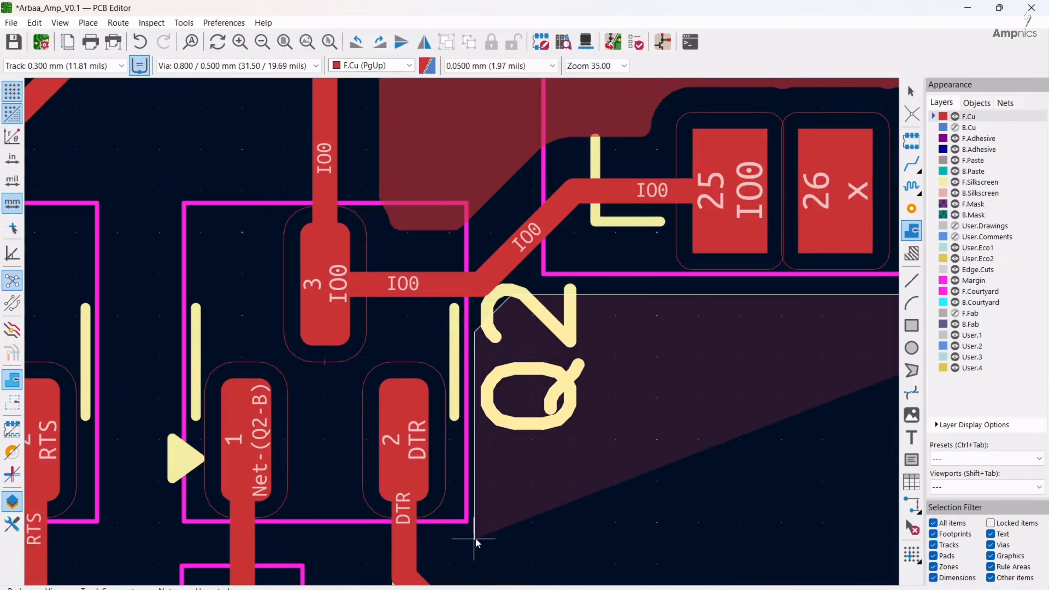
pyautogui.moveTo(474, 538); pyautogui.dragTo(447, 301, button='middle')
pyautogui.click(448, 367)
pyautogui.moveTo(539, 459); pyautogui.dragTo(484, 253, button='middle')
pyautogui.click(562, 327)
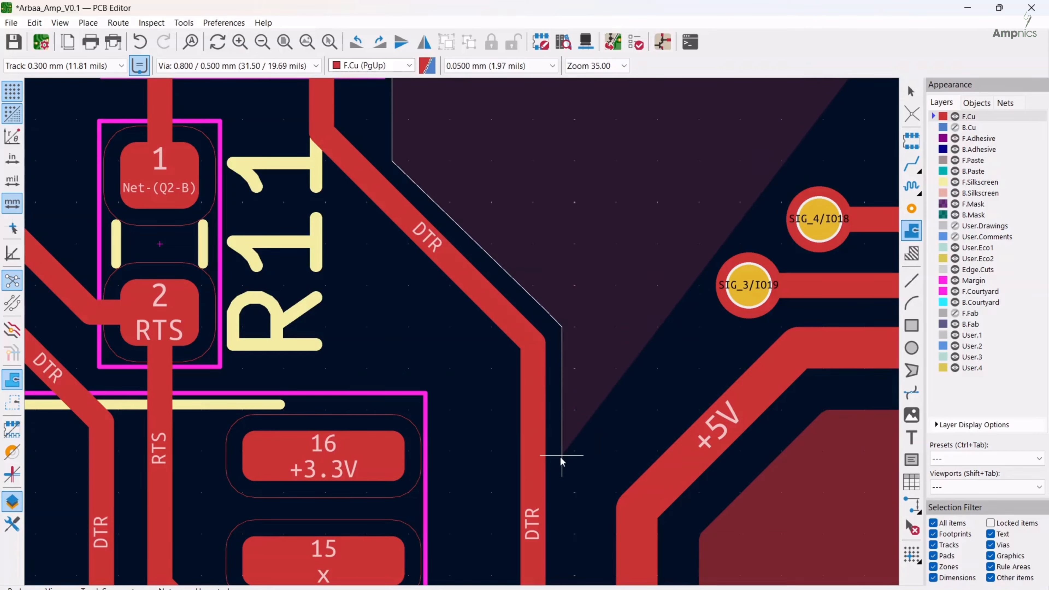
# Continue the zone outline up around the SIG_3/IO19 and SIG_4/IO18 vias, close it under U4's lower pads and fill the zones
pyautogui.click(562, 455)
pyautogui.click(706, 314)
pyautogui.moveTo(706, 252); pyautogui.dragTo(622, 334, button='middle')
pyautogui.click(623, 334)
pyautogui.click(689, 333)
pyautogui.moveTo(689, 264); pyautogui.dragTo(634, 417, button='middle')
pyautogui.click(634, 416)
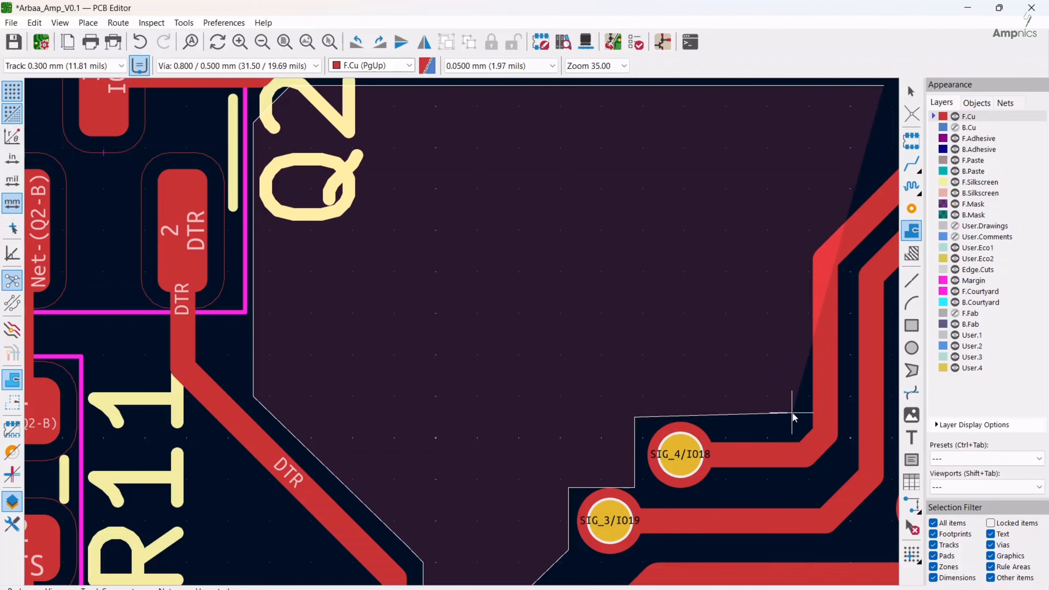
pyautogui.scroll(5, 797, 236)
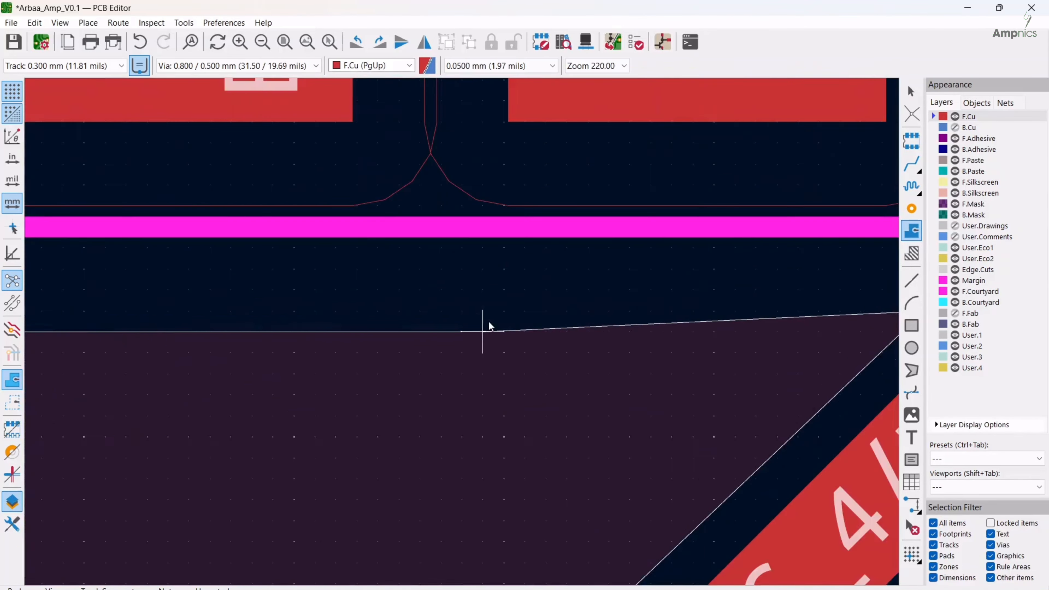
pyautogui.click(488, 320)
pyautogui.scroll(-6, 489, 321)
pyautogui.press('b')
pyautogui.scroll(-2, 446, 401)
# Start a second F.Cu copper zone beside R12 and trace its outline down past R14, C12 and the IO0 track towards SW2
pyautogui.moveTo(415, 364); pyautogui.dragTo(491, 331, button='middle')
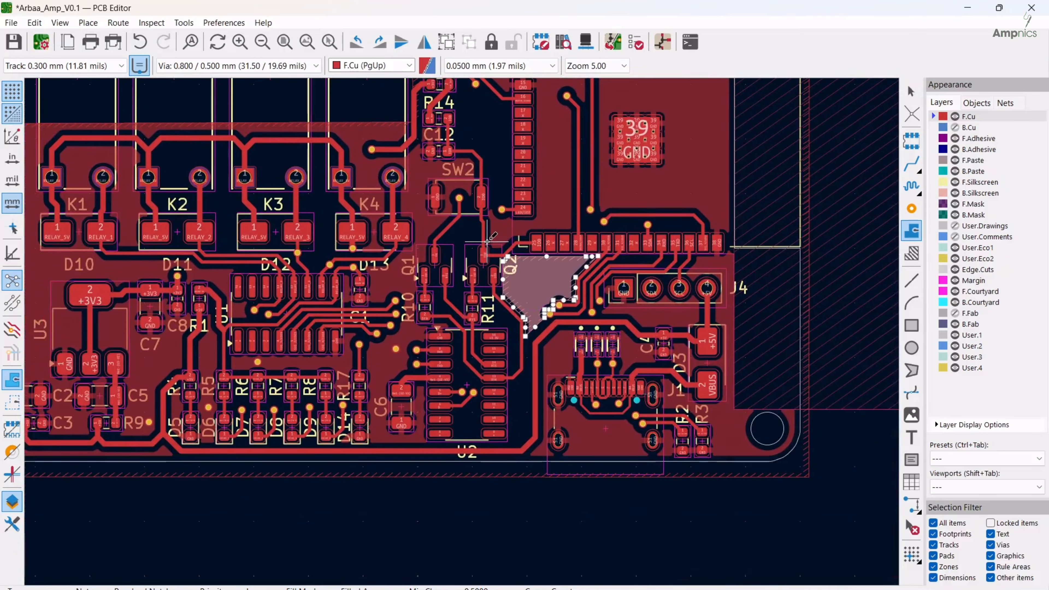
pyautogui.moveTo(486, 229); pyautogui.dragTo(539, 222, button='middle')
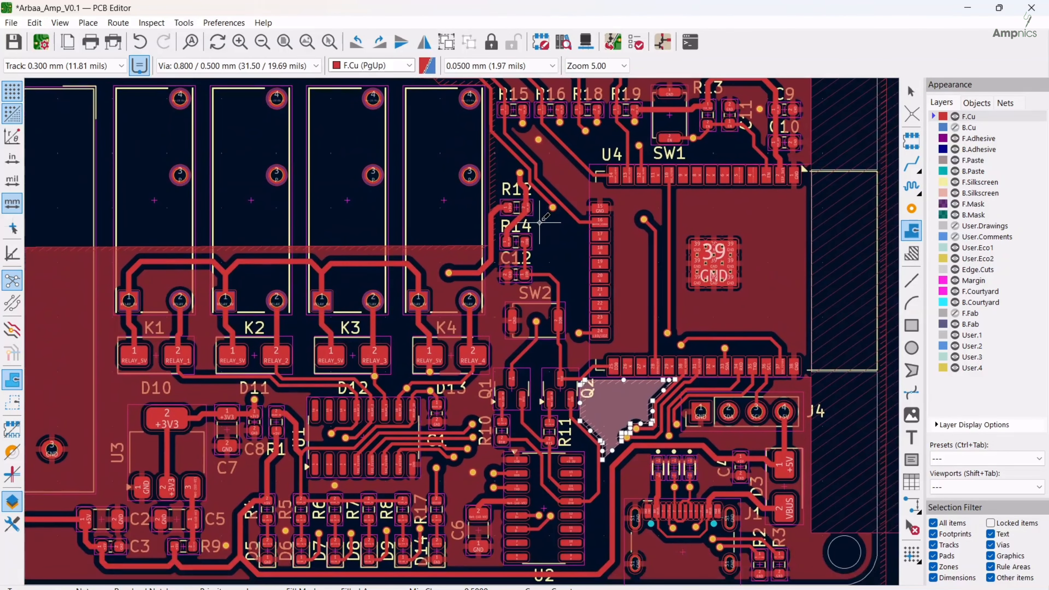
pyautogui.scroll(1, 541, 232)
pyautogui.scroll(2, 464, 328)
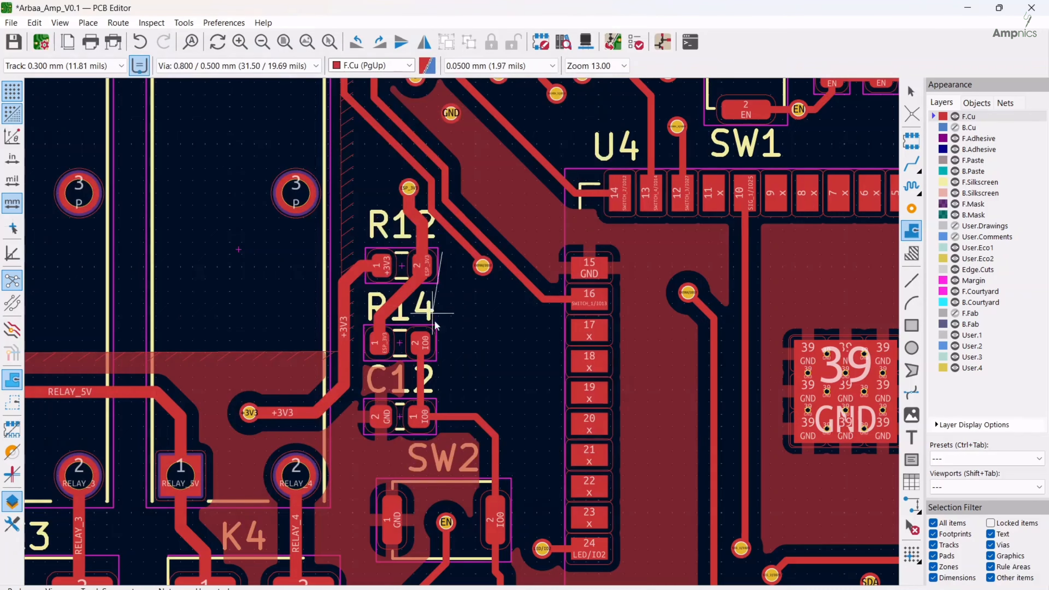
pyautogui.click(442, 251)
pyautogui.click(442, 404)
pyautogui.click(505, 433)
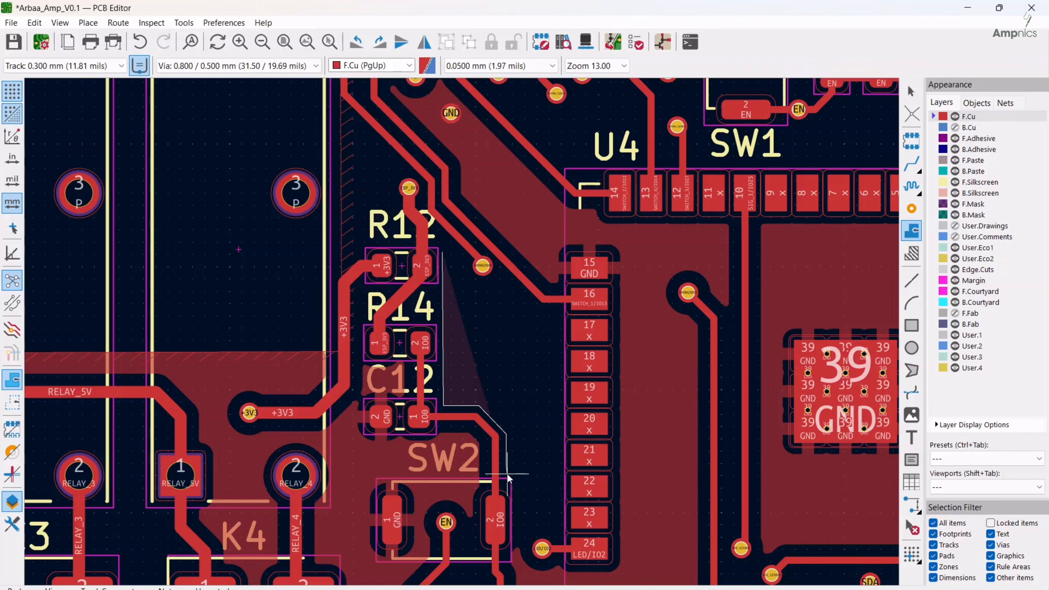
pyautogui.scroll(4, 508, 475)
pyautogui.click(454, 318)
pyautogui.click(480, 319)
# Trace the second zone's outline back up along U4's left-hand pads to pad 17, close it and fill the zones
pyautogui.scroll(-2, 471, 480)
pyautogui.click(465, 392)
pyautogui.click(572, 392)
pyautogui.moveTo(583, 165); pyautogui.dragTo(575, 519, button='middle')
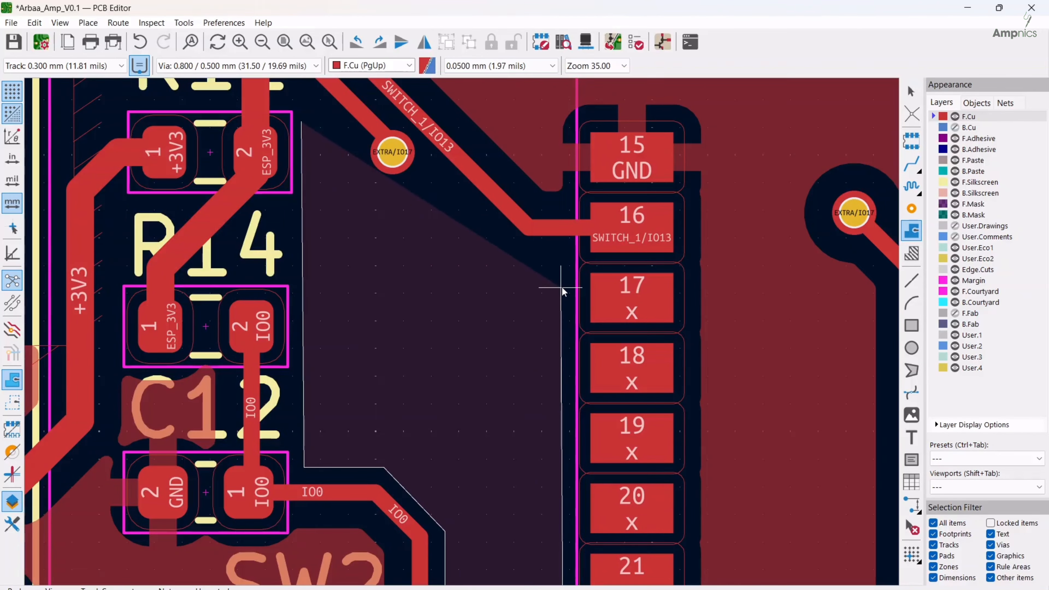
pyautogui.doubleClick(563, 288)
pyautogui.scroll(-5, 530, 419)
pyautogui.moveTo(516, 407); pyautogui.dragTo(447, 381, button='middle')
pyautogui.press('b')
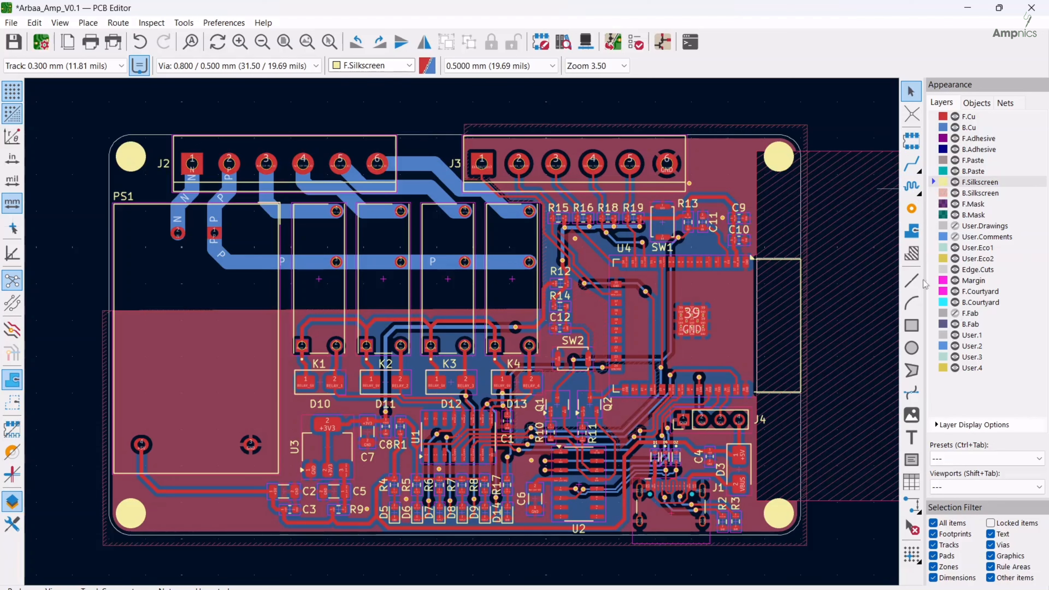
# Create bold F.Silkscreen text reading "Arba'Amp", "Automation" and "Rev-V0.1" on three lines, with 0.2 mm thickness
pyautogui.click(911, 437)
pyautogui.click(517, 300)
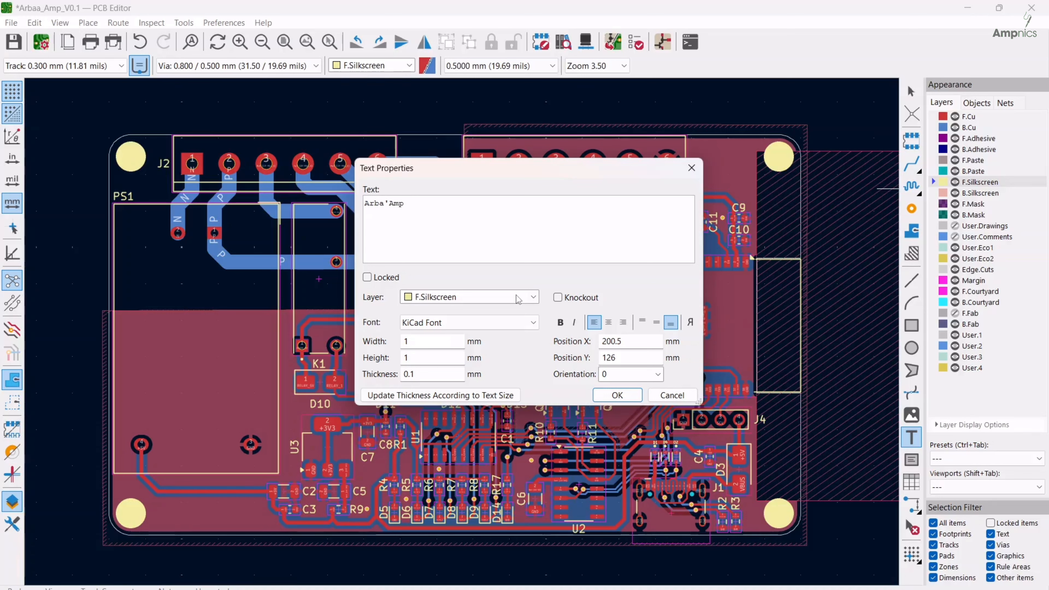
pyautogui.write('toma')
pyautogui.write('tion Rev-V')
pyautogui.write('0.1')
pyautogui.click(562, 321)
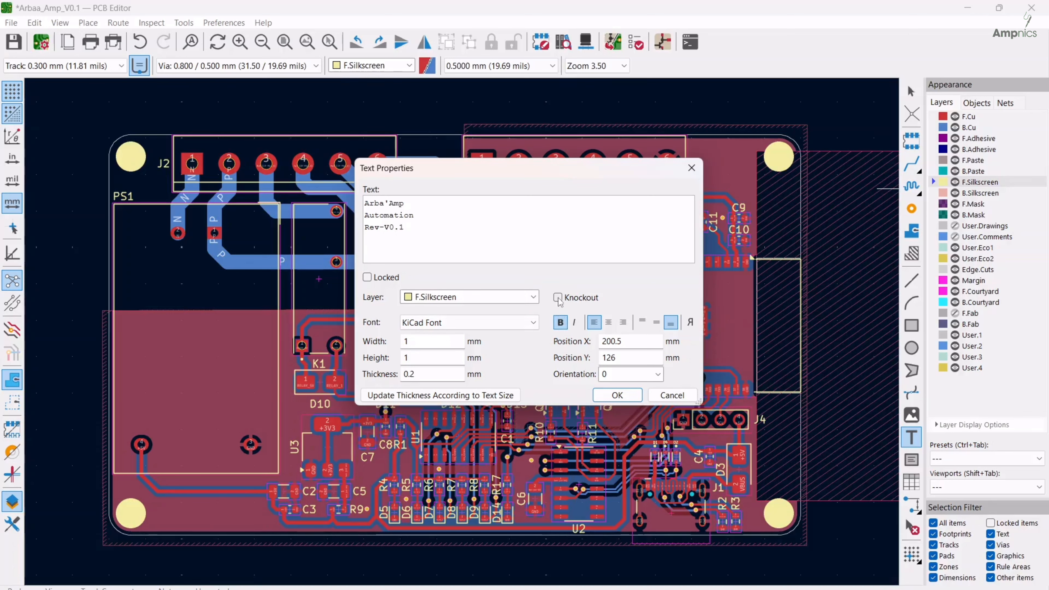
pyautogui.click(625, 398)
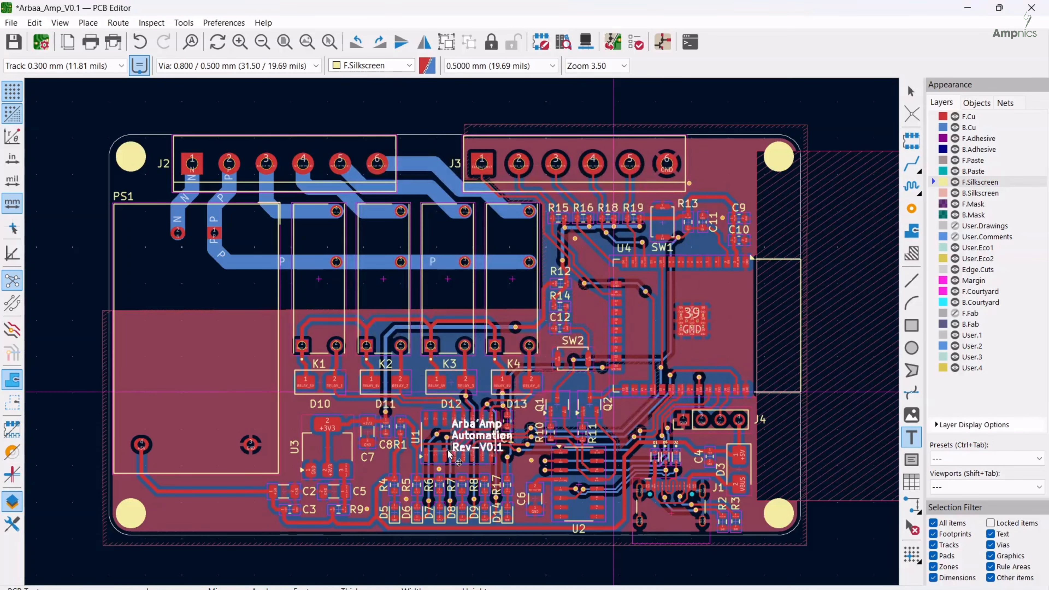
# Set the board title text's width and height to 1.5 mm and place it beside the lower-left mounting hole, below PS1
pyautogui.doubleClick(176, 522)
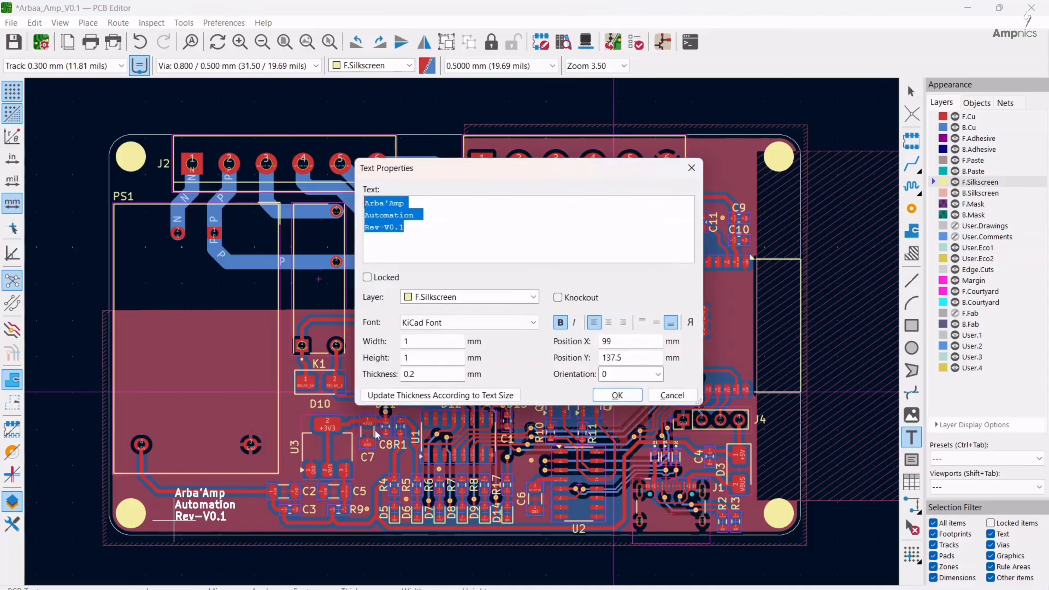
pyautogui.click(415, 343)
pyautogui.write('.5')
pyautogui.click(412, 357)
pyautogui.click(617, 395)
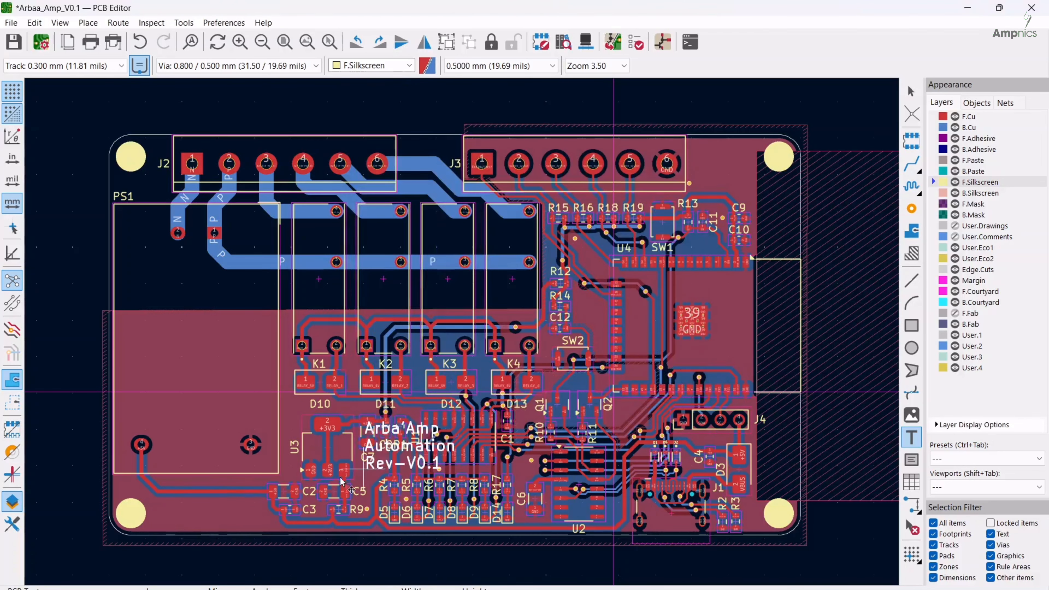
pyautogui.click(156, 535)
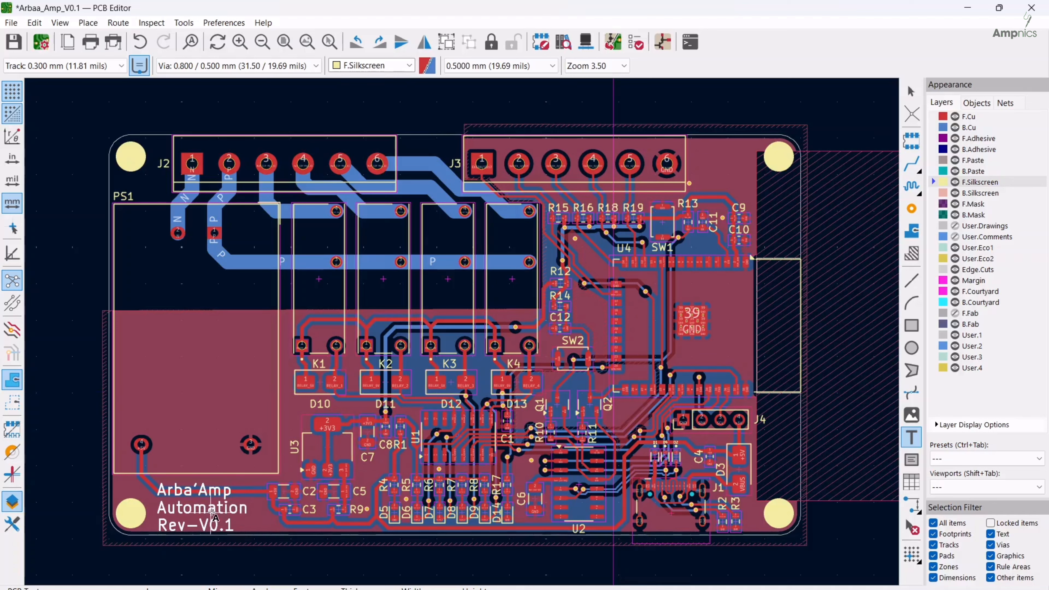
# Add bold knockout text "MAKE IN INDIA" on F.Silkscreen, placed just below C3 at the board's lower edge
pyautogui.click(299, 528)
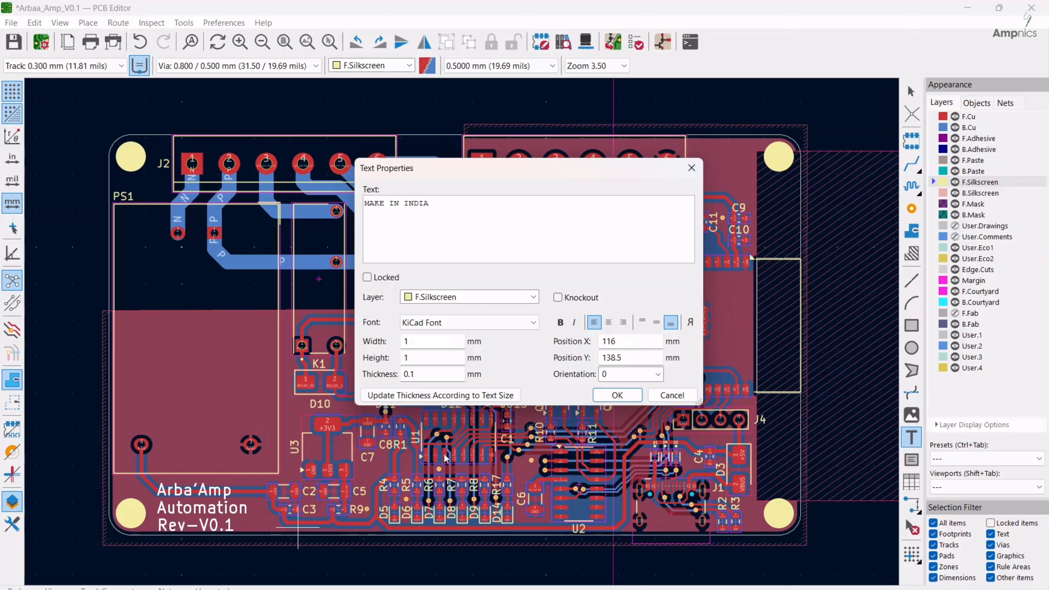
pyautogui.click(558, 297)
pyautogui.click(609, 396)
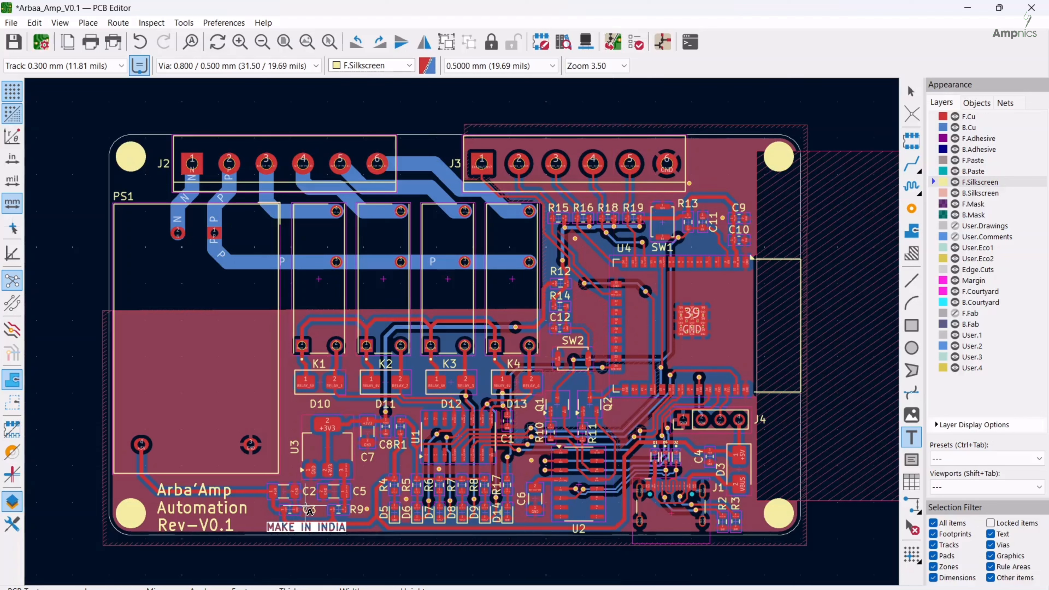
pyautogui.click(266, 534)
pyautogui.press('Escape')
# Duplicate the three-line board title text and place the copy outside the board, beyond U4's antenna area
pyautogui.click(202, 512)
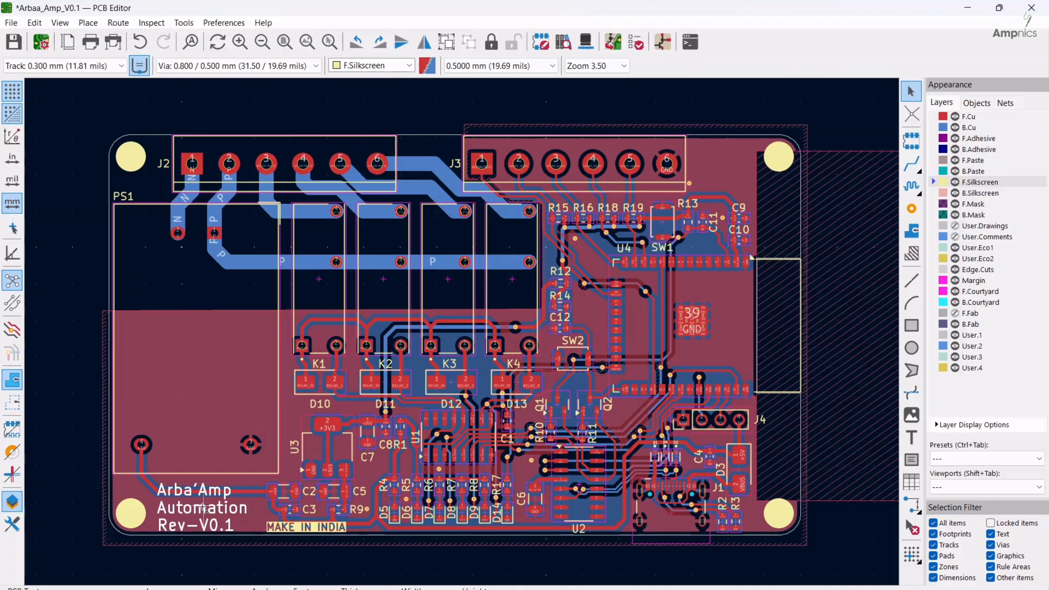
pyautogui.hotkey('ctrl', 'd')
pyautogui.moveTo(623, 356); pyautogui.dragTo(359, 349, button='middle')
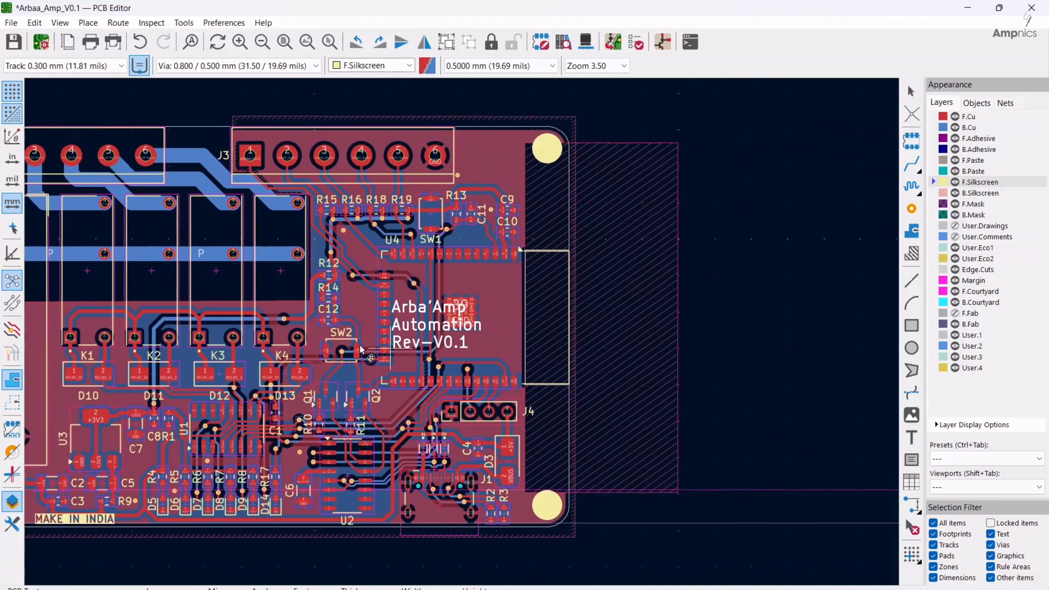
pyautogui.click(675, 343)
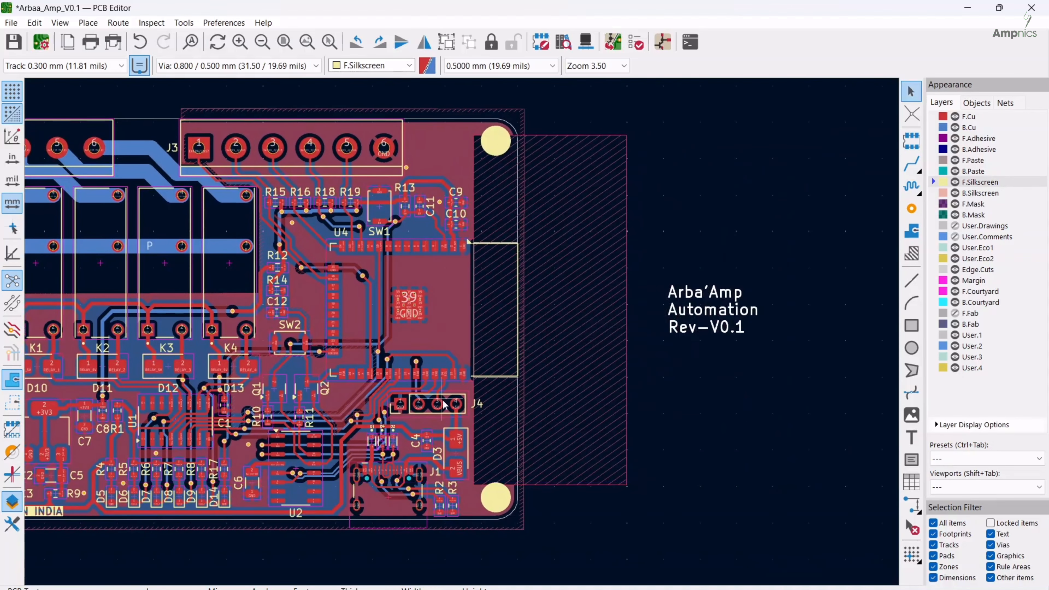
# Flip the duplicated title text to the board's back side and move it clear of the hatched antenna area
pyautogui.moveTo(443, 401); pyautogui.dragTo(522, 384, button='middle')
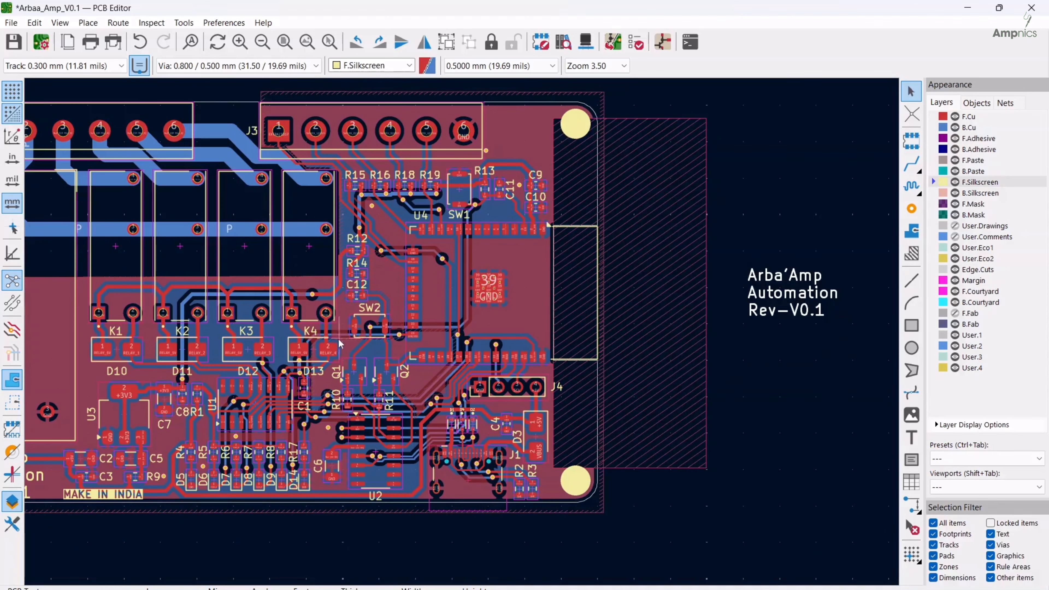
pyautogui.moveTo(181, 354); pyautogui.dragTo(311, 337, button='middle')
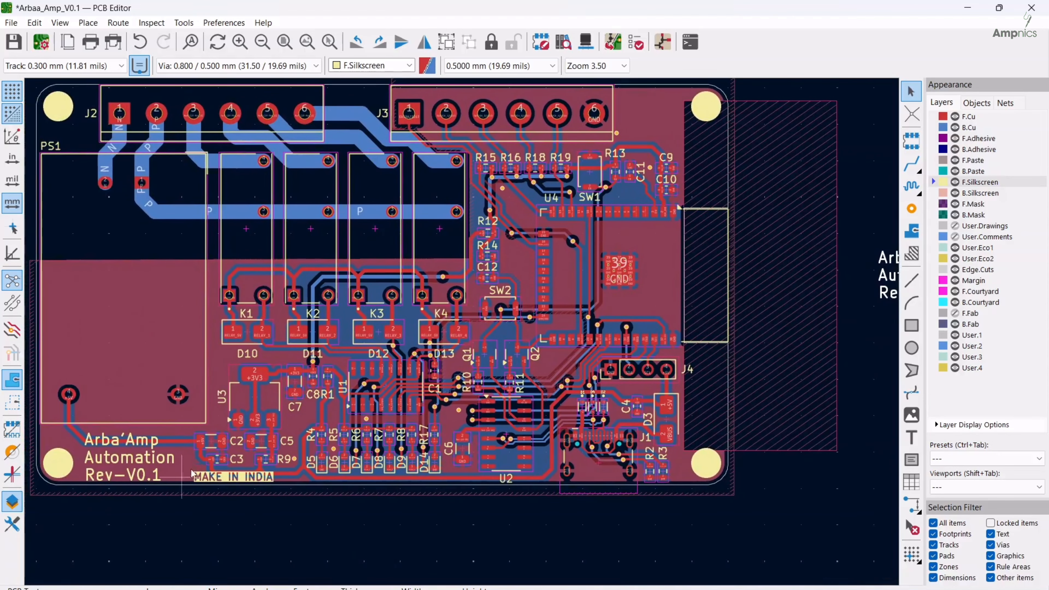
pyautogui.moveTo(476, 426); pyautogui.dragTo(295, 465, button='middle')
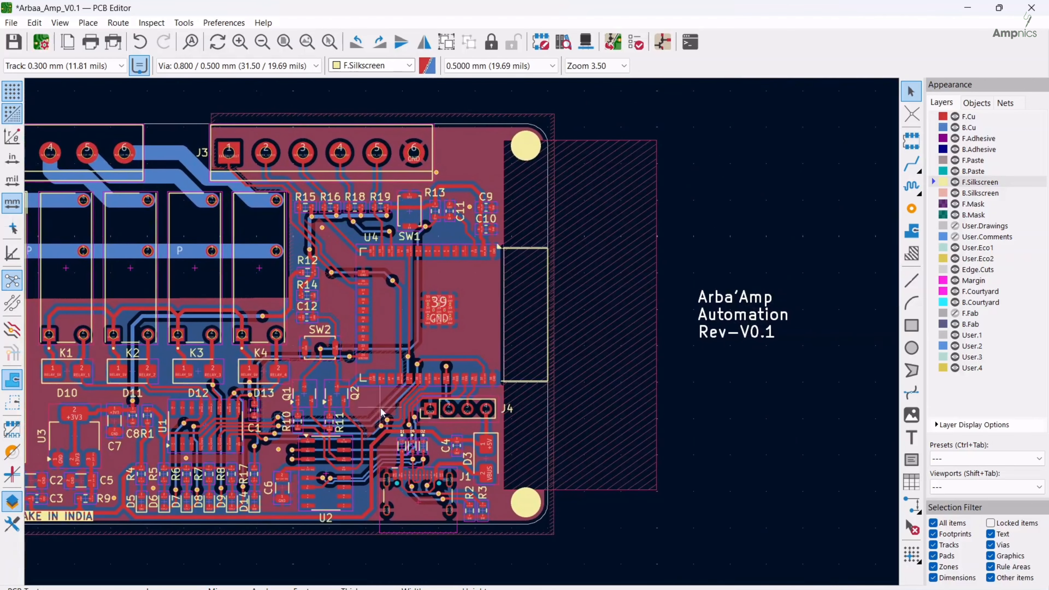
pyautogui.moveTo(381, 411); pyautogui.dragTo(345, 429, button='middle')
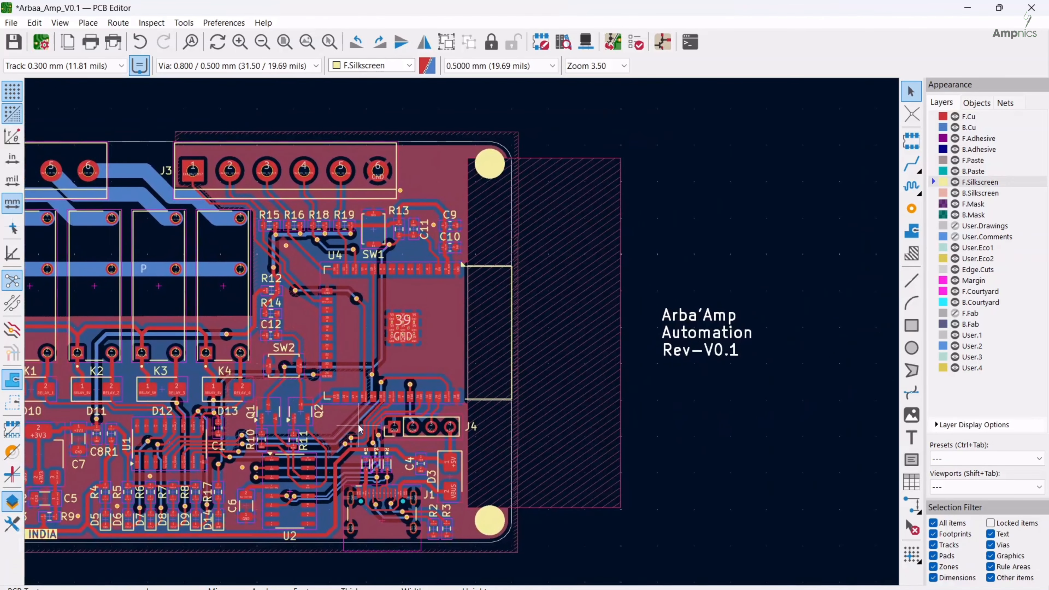
pyautogui.rightClick(713, 336)
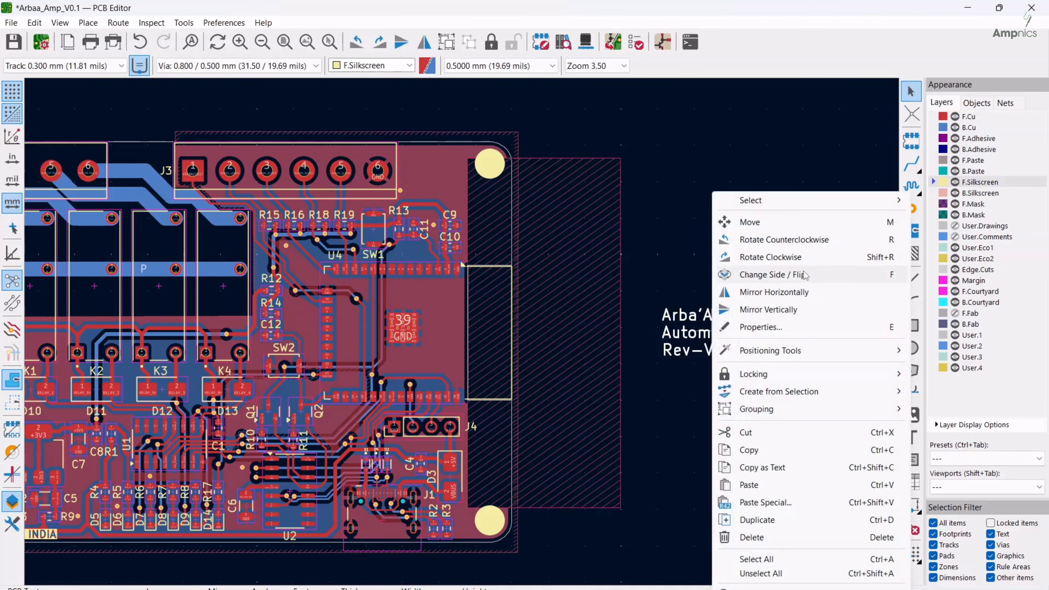
pyautogui.click(767, 275)
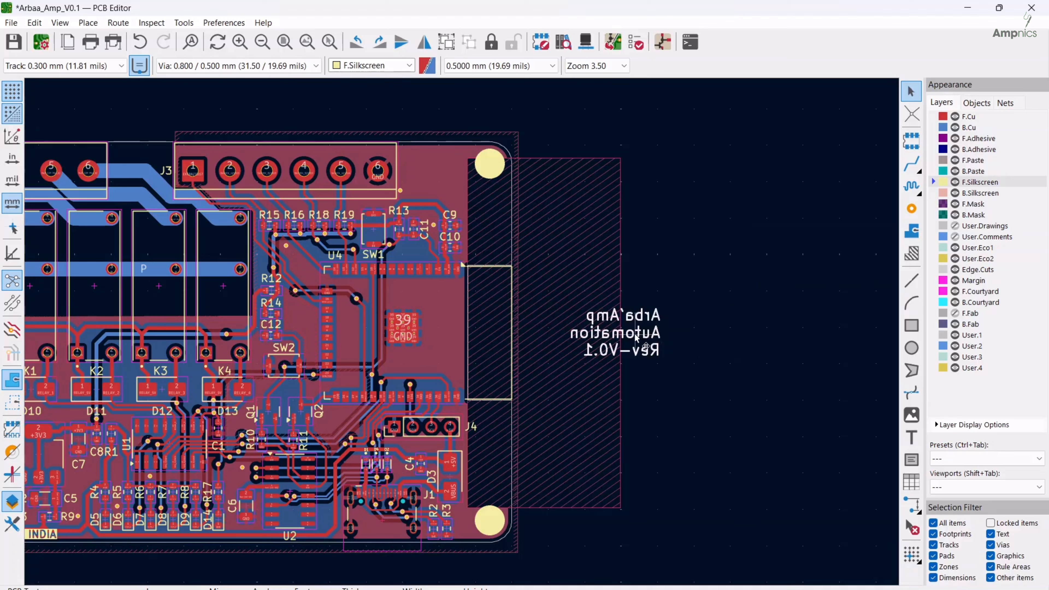
pyautogui.moveTo(636, 336); pyautogui.dragTo(734, 334)
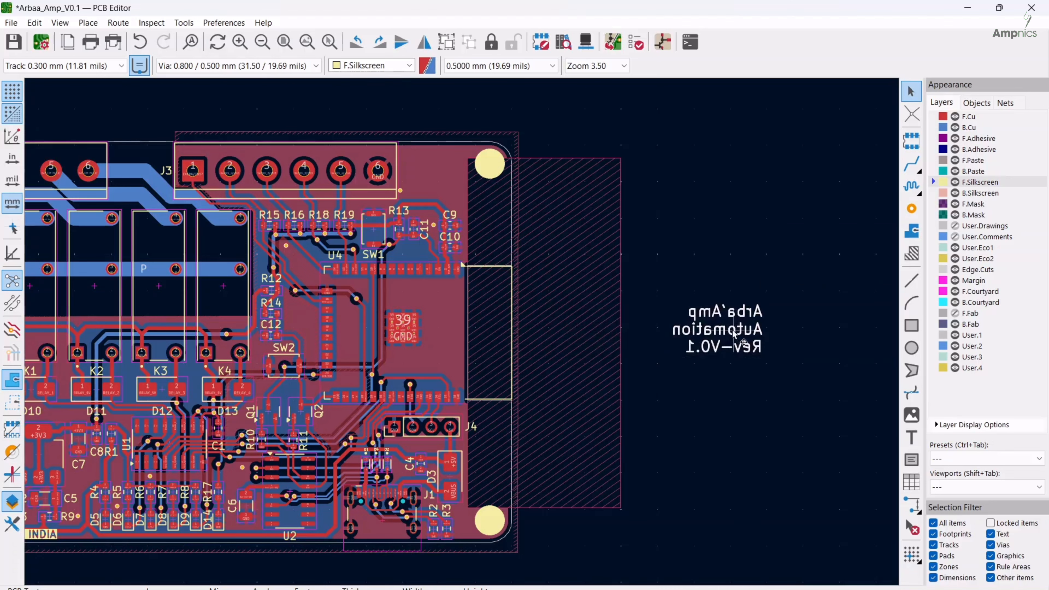
# Change the back-side title to two lines, "Arba'Amp Automation" and "Rev-V0.1 (March-25)", and enable knockout
pyautogui.doubleClick(733, 334)
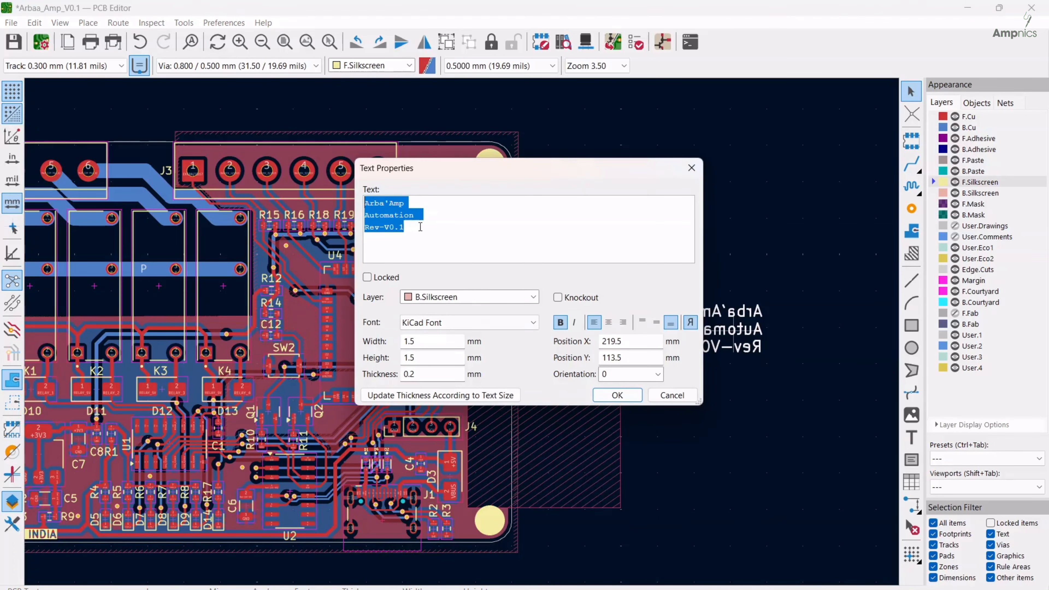
pyautogui.click(365, 215)
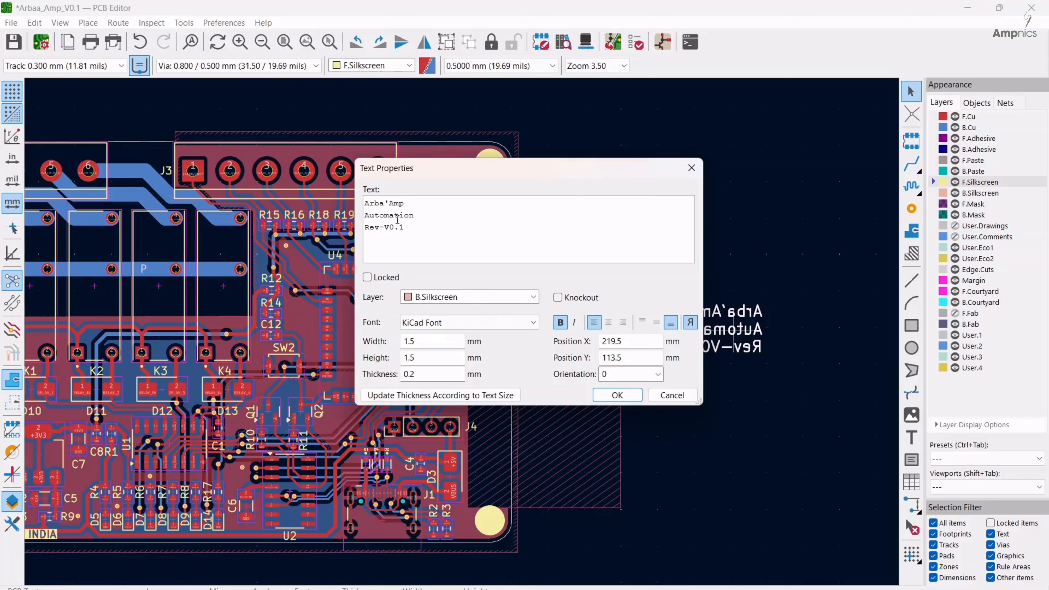
pyautogui.press('BackSpace')
pyautogui.write('(')
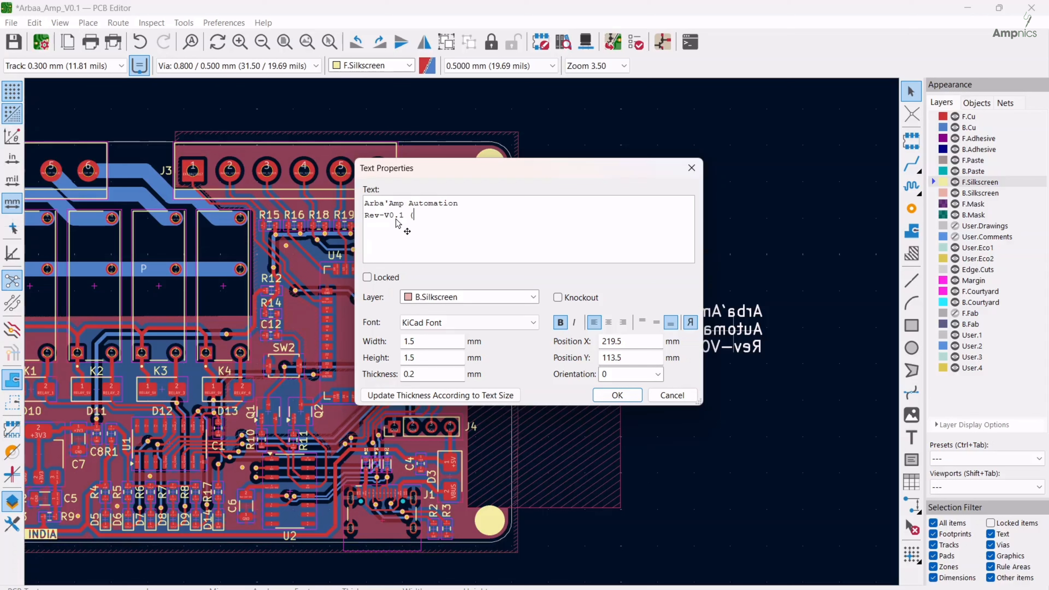
pyautogui.write('March-25)')
pyautogui.click(557, 298)
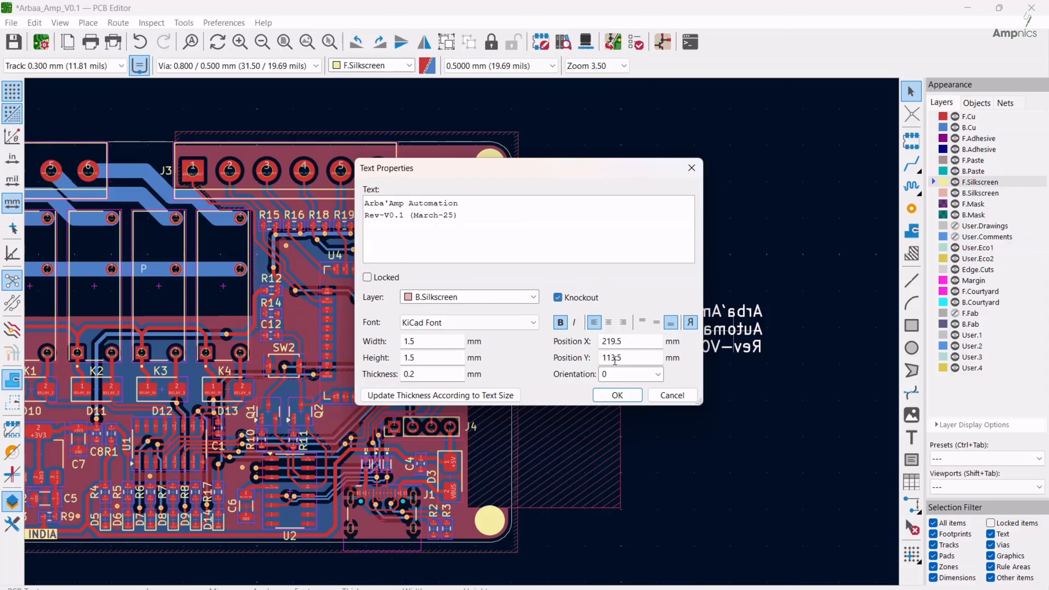
pyautogui.click(612, 395)
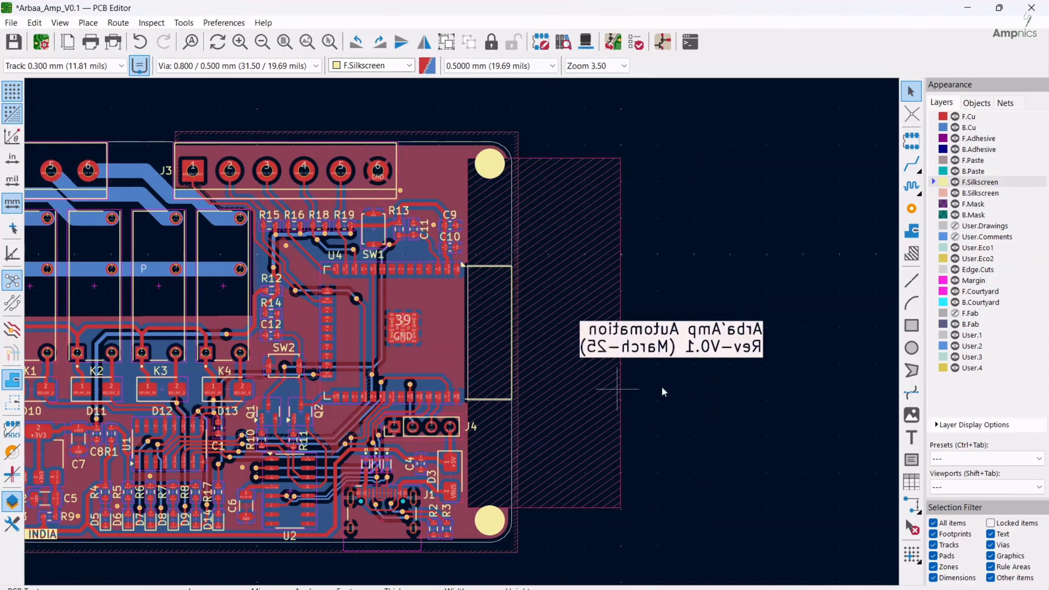
# Move the back-side knockout title onto the board, over diodes D11 to D13 just below relays K2 to K4
pyautogui.moveTo(661, 387); pyautogui.dragTo(736, 358, button='middle')
pyautogui.press('m')
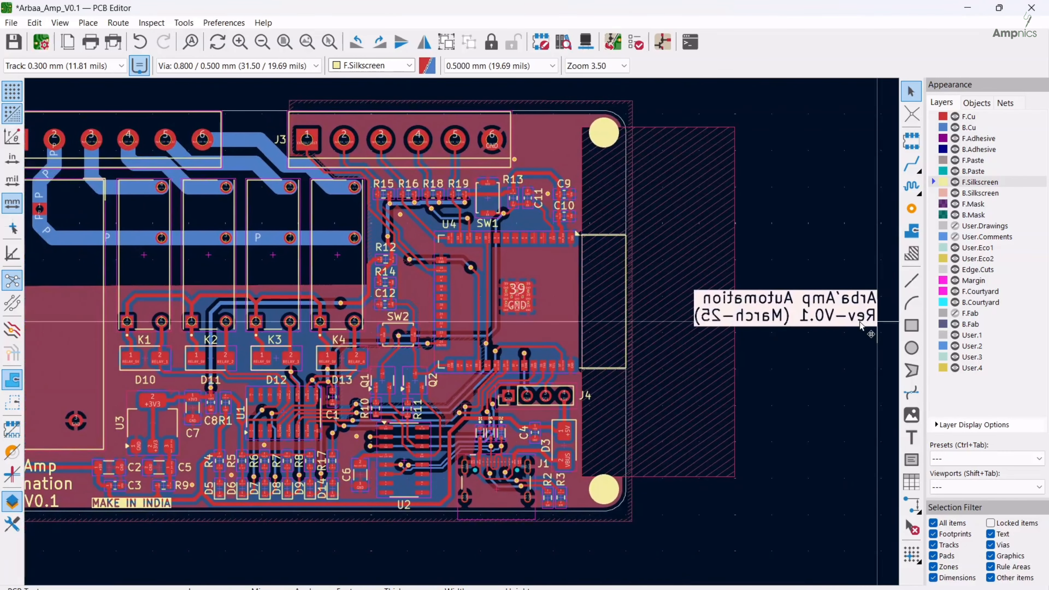
pyautogui.click(345, 377)
pyautogui.moveTo(346, 377); pyautogui.dragTo(515, 404, button='middle')
pyautogui.press('m')
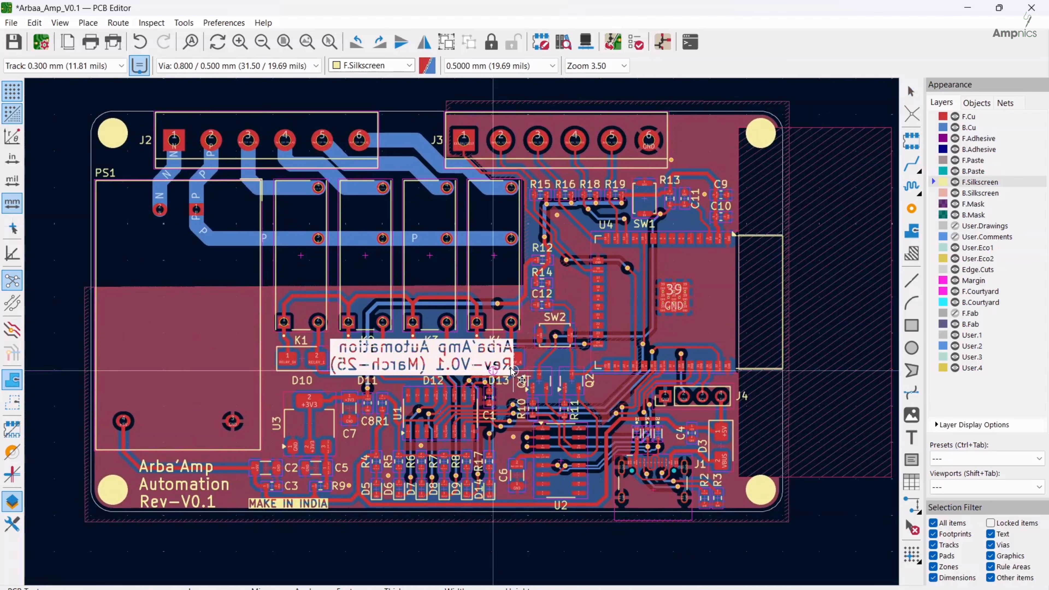
pyautogui.click(511, 367)
pyautogui.moveTo(511, 367); pyautogui.dragTo(471, 371, button='middle')
# Add bold "SWITCH" text on F.Silkscreen beside pin 6 of J3, near the upper-right mounting hole
pyautogui.hotkey('ctrl', 'shift', 't')
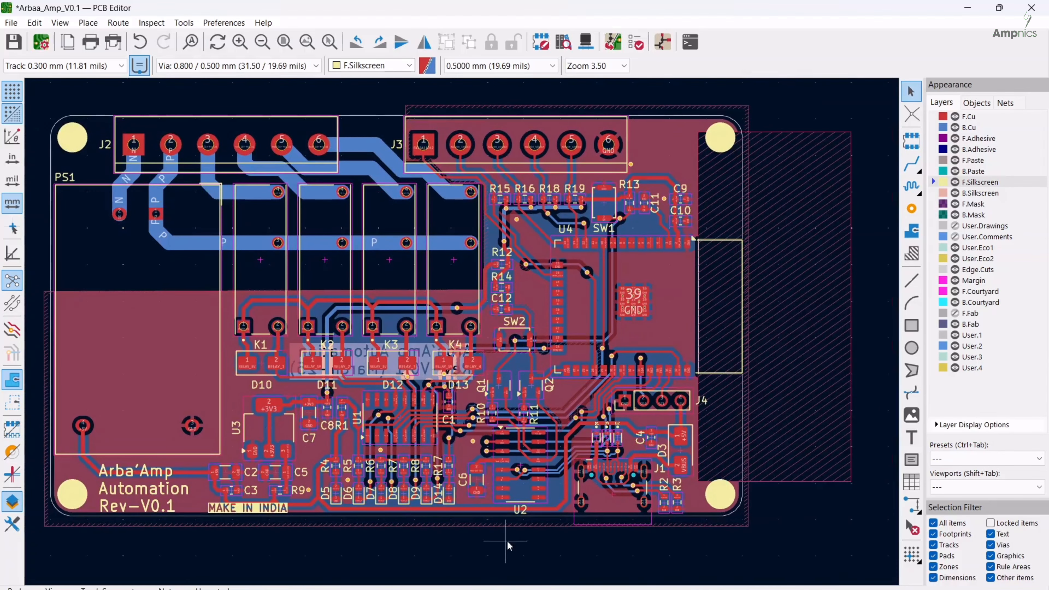
pyautogui.scroll(-2, 575, 407)
pyautogui.click(712, 579)
pyautogui.write('SWITCH')
pyautogui.click(617, 396)
pyautogui.scroll(5, 642, 250)
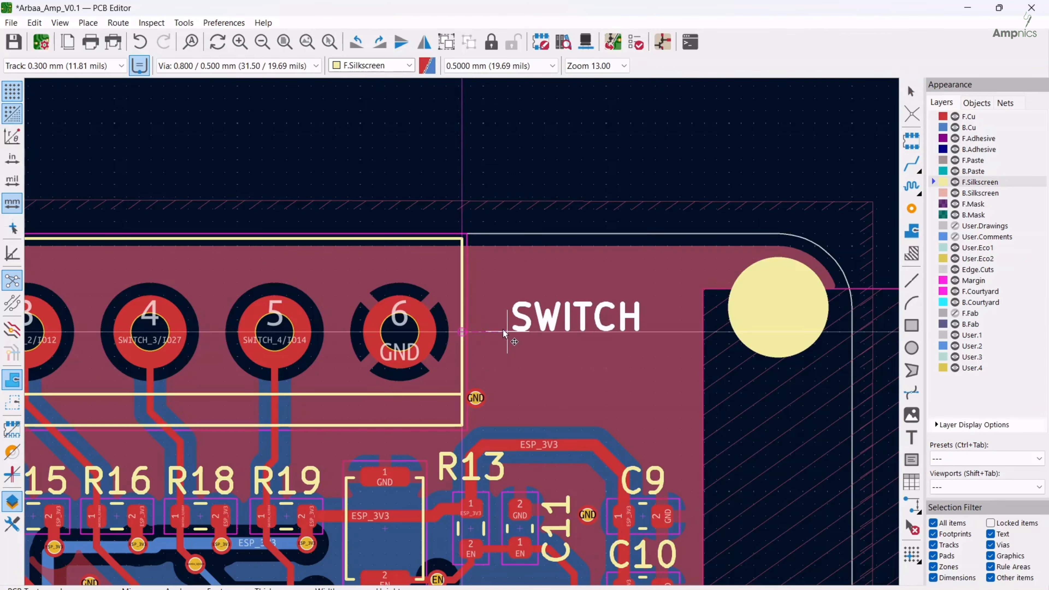
pyautogui.click(501, 294)
pyautogui.press('Escape')
pyautogui.doubleClick(516, 287)
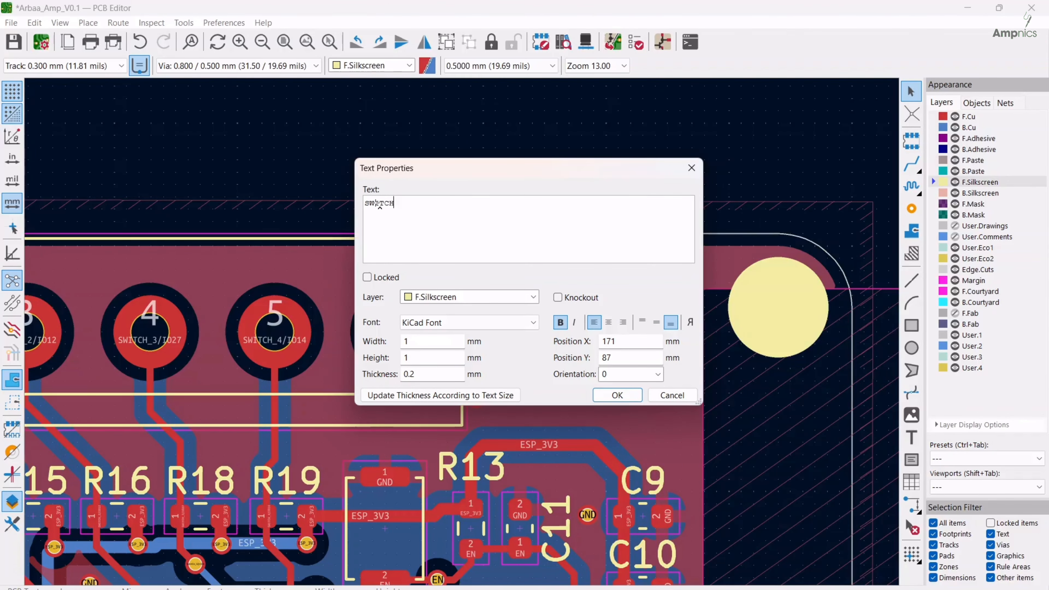
pyautogui.click(366, 202)
pyautogui.press('Escape')
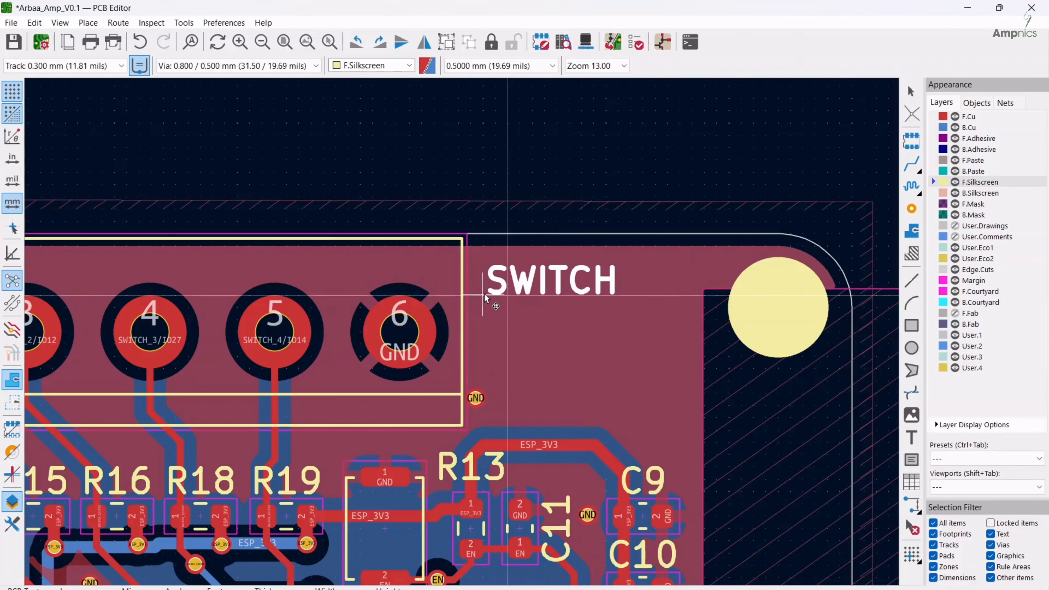
pyautogui.scroll(-8, 463, 314)
pyautogui.scroll(5, 318, 349)
# Add "AC LOADS" text on F.Silkscreen in the gap between terminal blocks J2 and J3
pyautogui.doubleClick(487, 314)
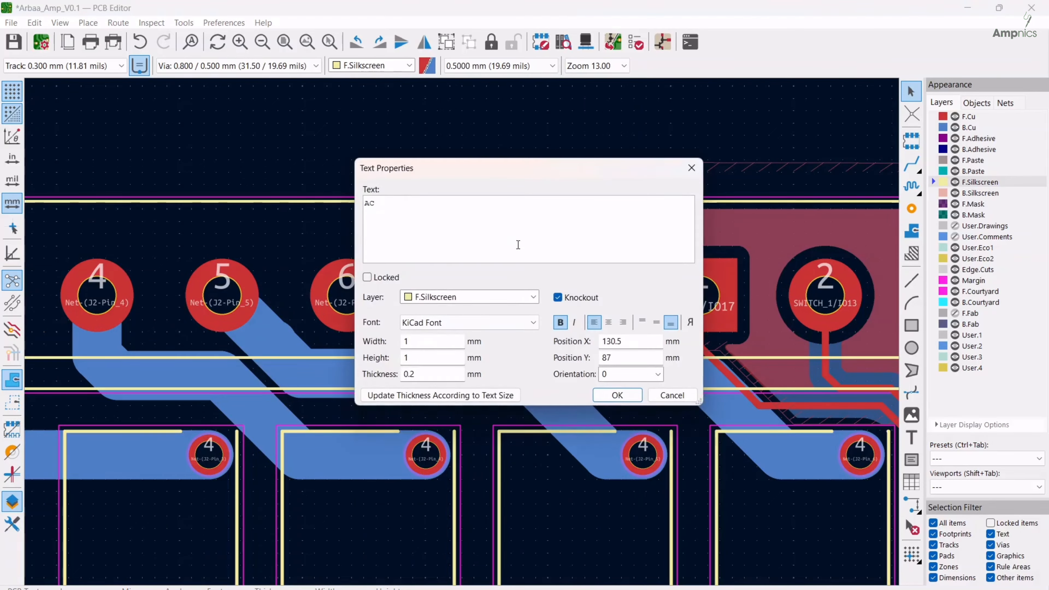
pyautogui.write('AC LOADS')
pyautogui.press('Return')
pyautogui.scroll(-8, 429, 255)
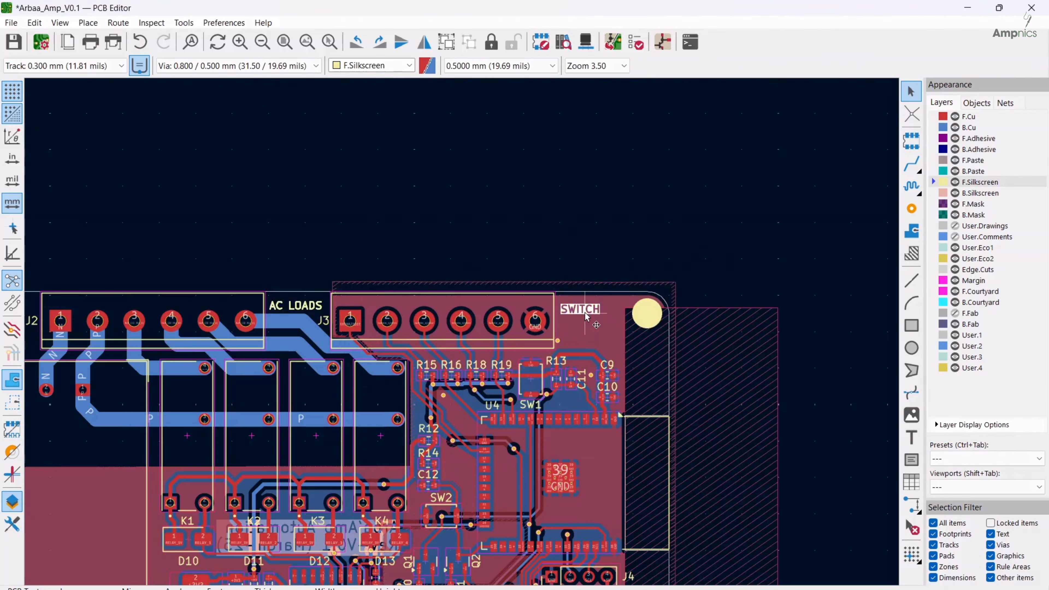
pyautogui.moveTo(460, 338); pyautogui.dragTo(480, 219, button='middle')
# Find the triangular ESD warning symbol among the logo footprints and place it between U2 and J4
pyautogui.click(911, 140)
pyautogui.click(758, 147)
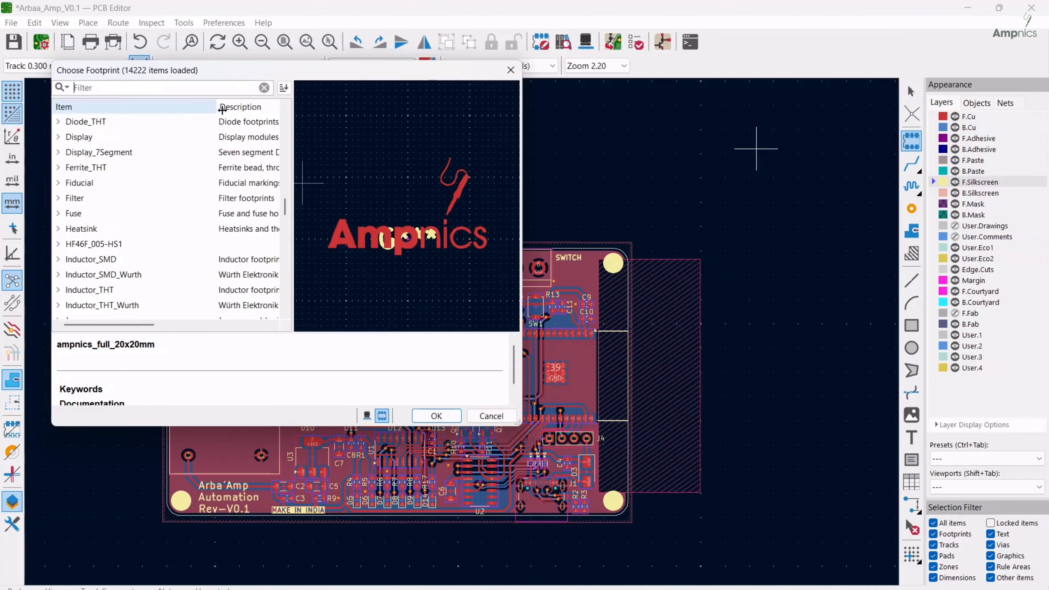
pyautogui.write('LOGO')
pyautogui.click(437, 417)
pyautogui.scroll(8, 483, 435)
pyautogui.moveTo(615, 411); pyautogui.dragTo(543, 314, button='middle')
pyautogui.click(559, 349)
pyautogui.scroll(-9, 559, 349)
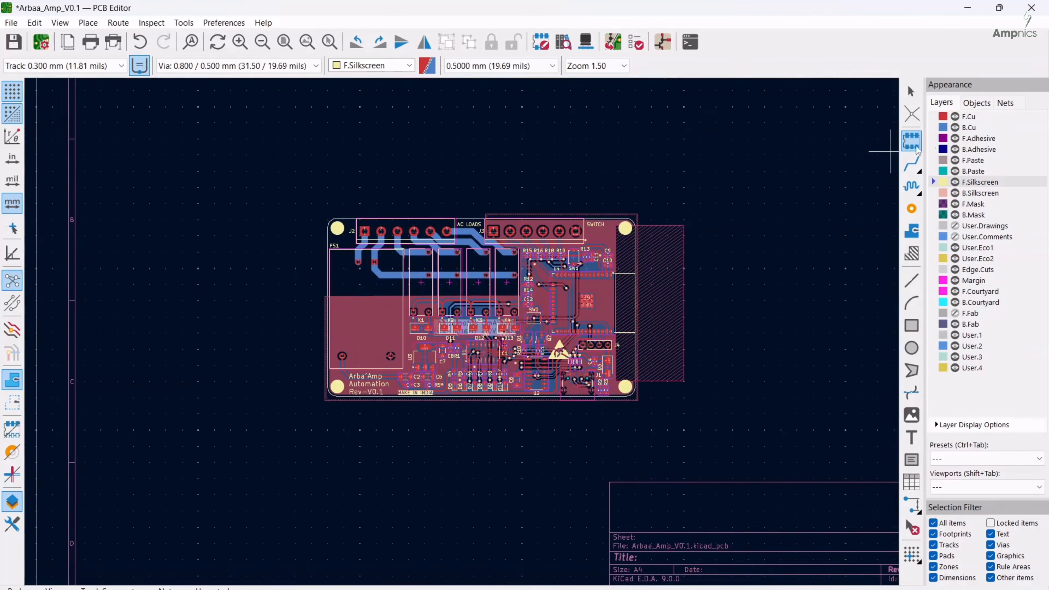
# Place the open hardware logo footprint between J3 and the upper-right mounting hole, above C9
pyautogui.click(880, 150)
pyautogui.scroll(-10, 119, 237)
pyautogui.click(159, 171)
pyautogui.click(436, 416)
pyautogui.moveTo(611, 250); pyautogui.dragTo(475, 339, button='middle')
pyautogui.scroll(7, 475, 339)
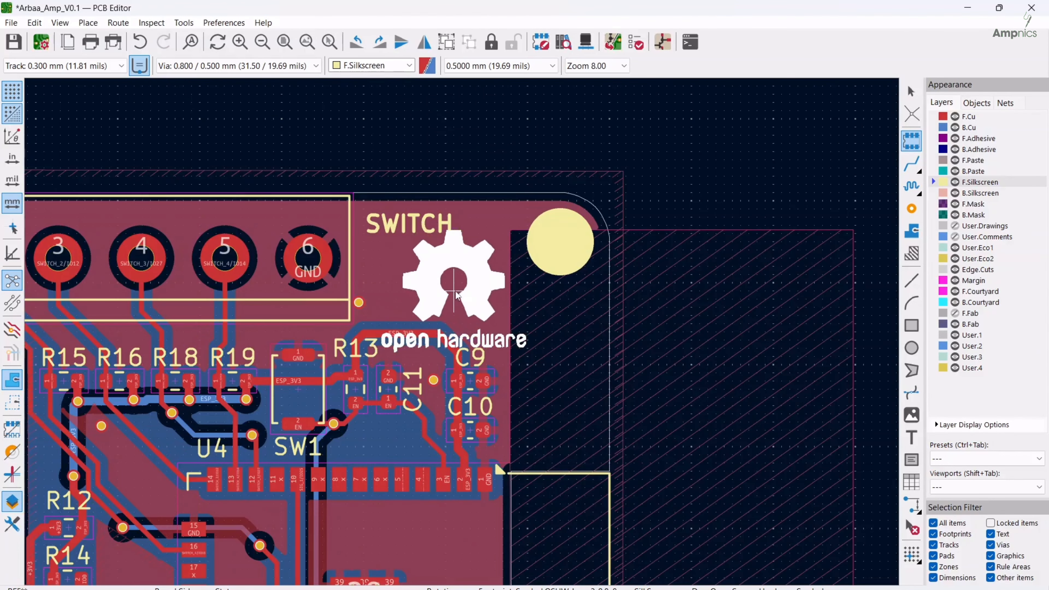
pyautogui.click(431, 280)
pyautogui.press('Escape')
# Rotate the "AC LOADS" text to vertical and place it beside pin 1 of J2, next to the mounting hole
pyautogui.scroll(-7, 431, 280)
pyautogui.moveTo(288, 274); pyautogui.dragTo(526, 320, button='middle')
pyautogui.scroll(5, 525, 320)
pyautogui.moveTo(532, 305); pyautogui.dragTo(147, 324)
pyautogui.press('r')
pyautogui.moveTo(165, 325); pyautogui.dragTo(524, 366)
pyautogui.moveTo(144, 301); pyautogui.dragTo(169, 370)
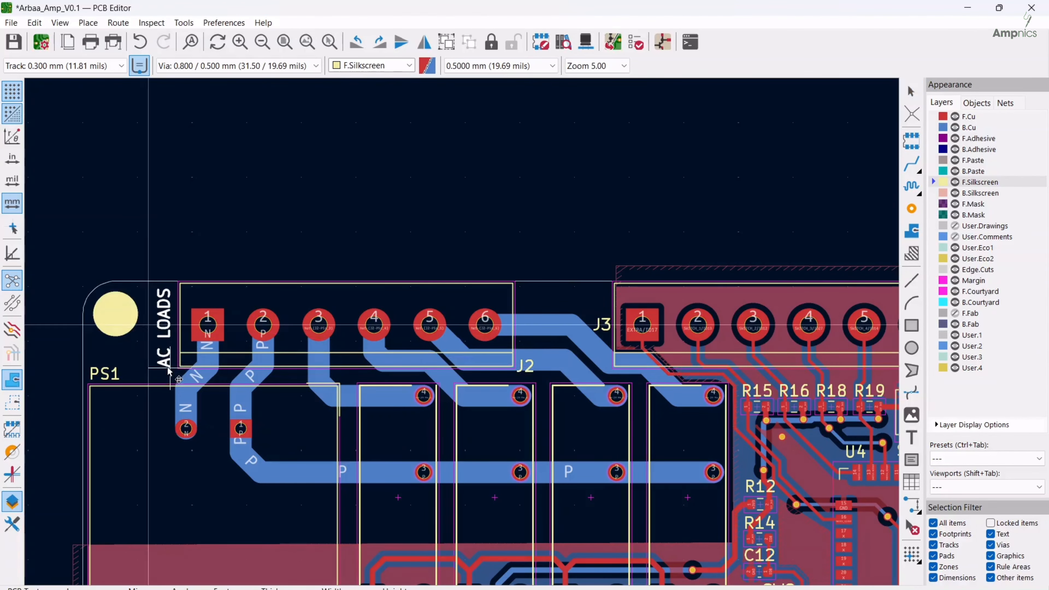
# Rotate the "SWITCH" text to vertical and place it beside pin 1 of J3, with the J3 reference below it
pyautogui.moveTo(579, 327); pyautogui.dragTo(196, 318, button='middle')
pyautogui.moveTo(616, 316); pyautogui.dragTo(629, 318)
pyautogui.moveTo(586, 294); pyautogui.dragTo(214, 349)
pyautogui.press('r')
# Hide the reference designators of terminal blocks J3 and J2
pyautogui.doubleClick(213, 348)
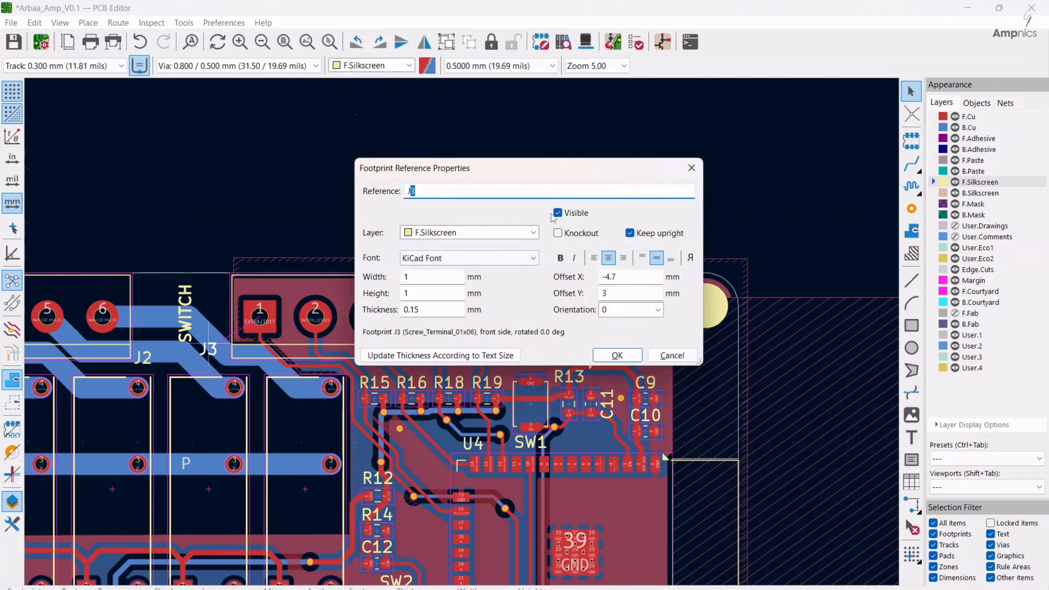
pyautogui.click(557, 213)
pyautogui.click(618, 356)
pyautogui.moveTo(247, 330); pyautogui.dragTo(416, 316, button='middle')
pyautogui.click(417, 345)
pyautogui.scroll(-5, 418, 343)
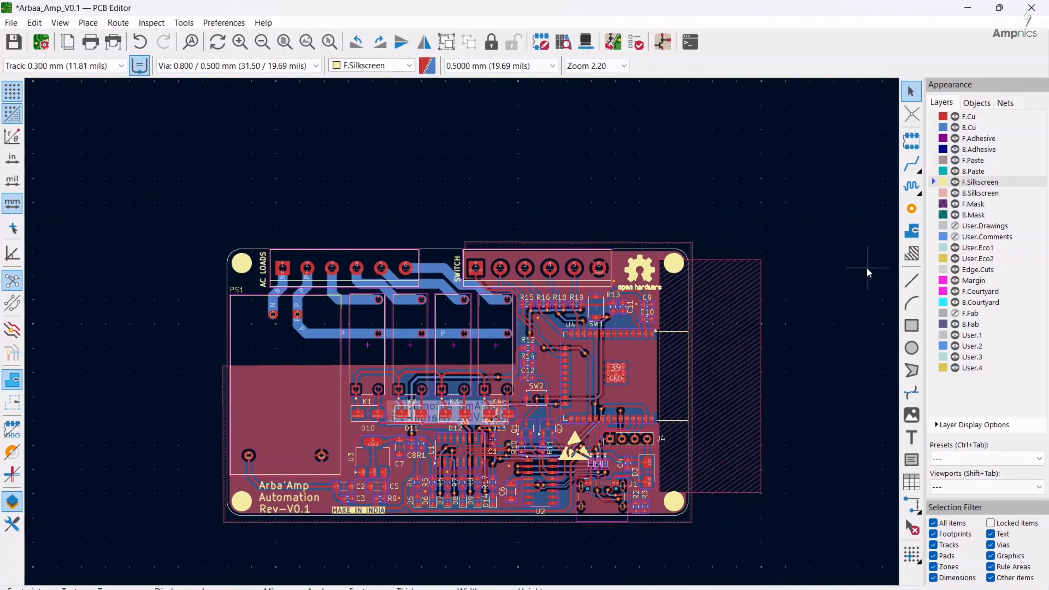
# Add the WEEE crossed-out bin symbol footprint, flip it to the board's back side, and place it below J4 near D3
pyautogui.click(911, 141)
pyautogui.write('WEEE')
pyautogui.press('Return')
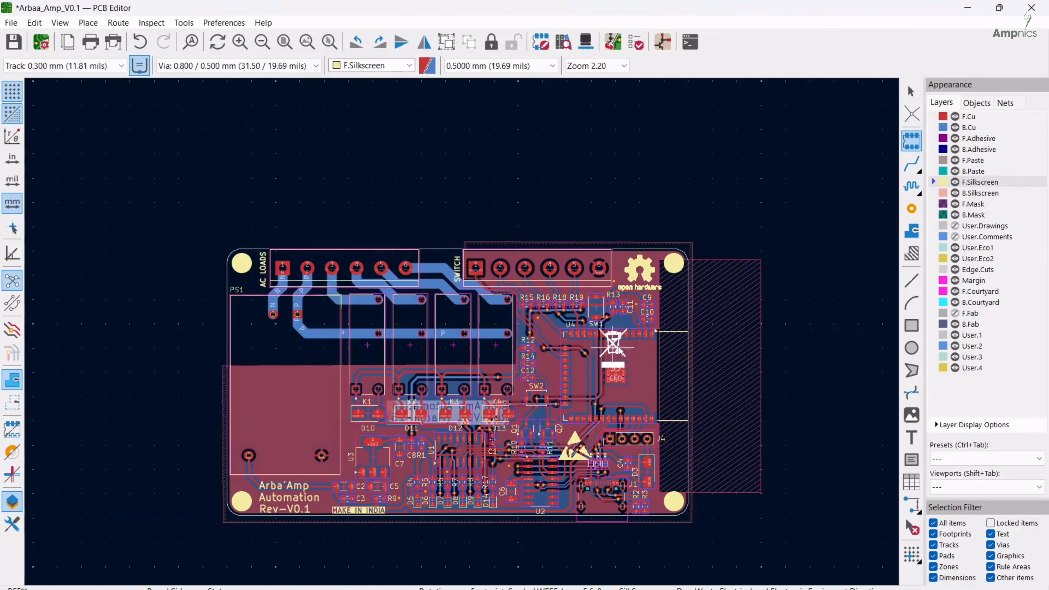
pyautogui.rightClick(739, 371)
pyautogui.click(771, 272)
pyautogui.moveTo(739, 372); pyautogui.dragTo(587, 408)
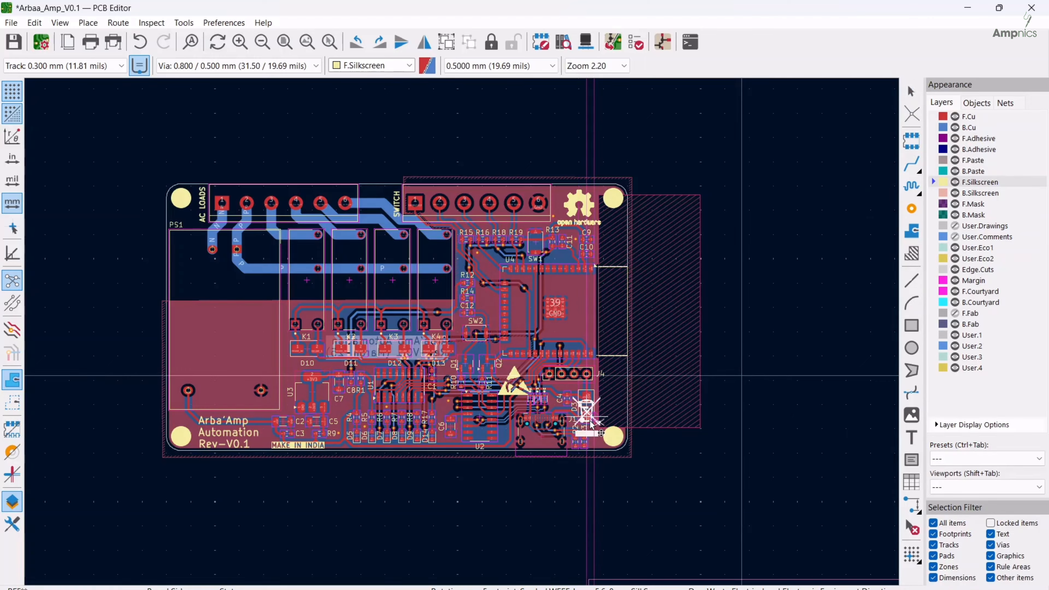
pyautogui.scroll(5, 642, 456)
pyautogui.moveTo(444, 285); pyautogui.dragTo(445, 269)
pyautogui.click(643, 452)
pyautogui.scroll(-5, 642, 452)
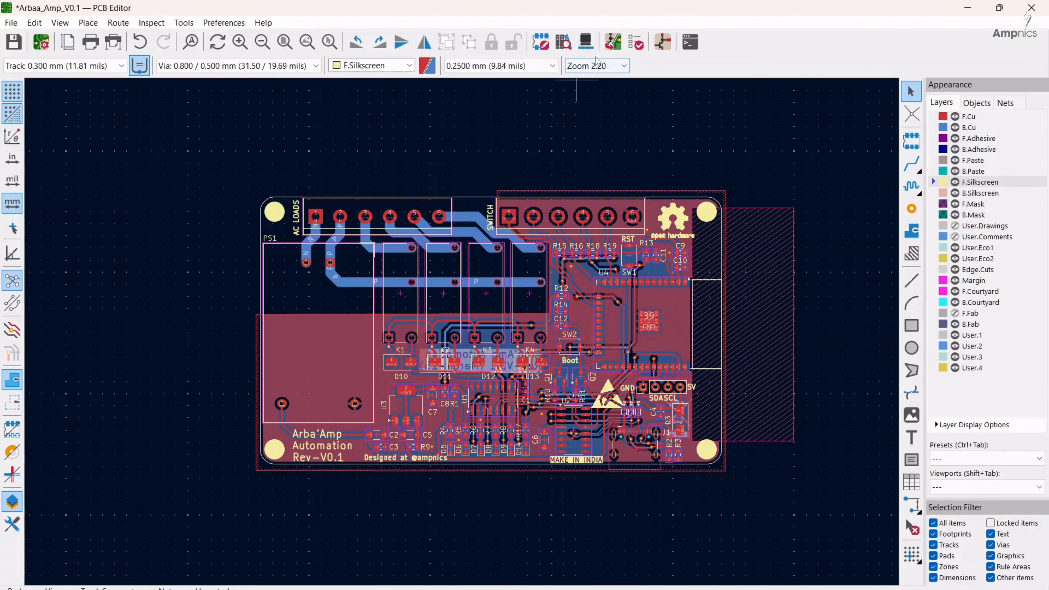
# Open the 3D view of the board and flip it to inspect the back-side silkscreen
pyautogui.click(588, 50)
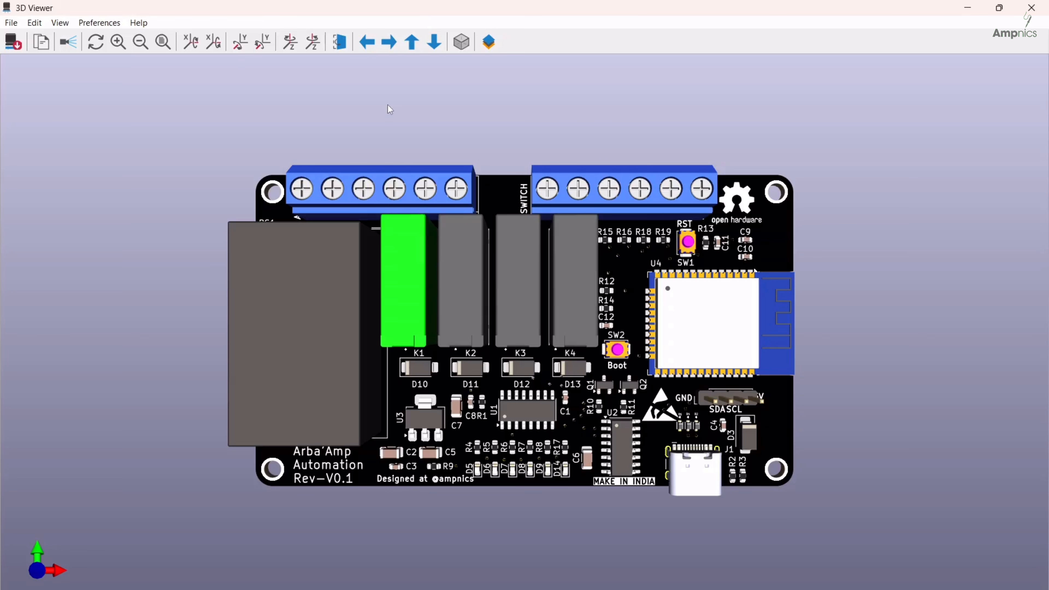
pyautogui.click(338, 41)
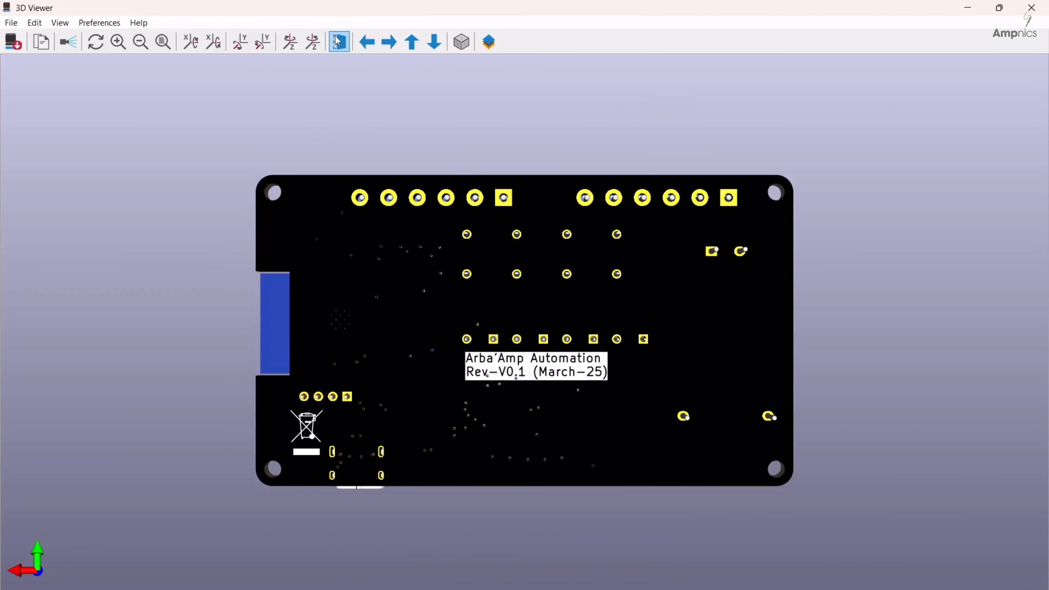